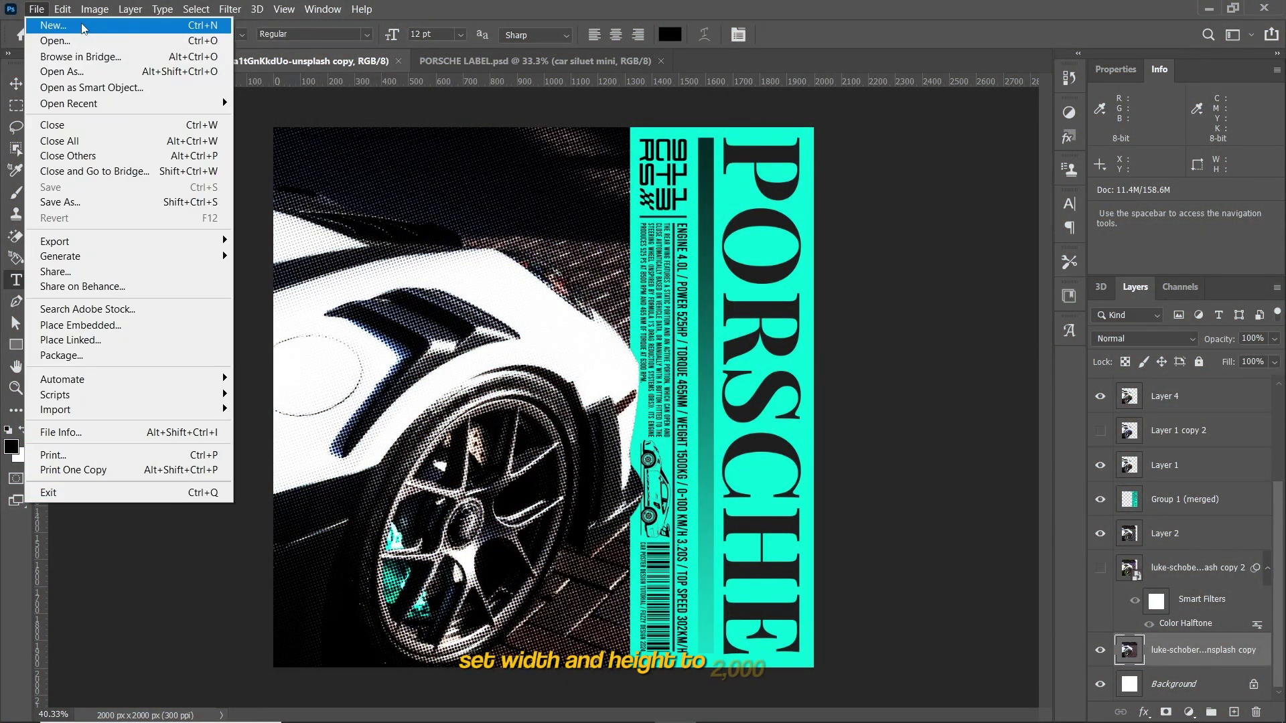
Create a new blank 2000 × 2000 px, 300 ppi document from the preset
click(84, 28)
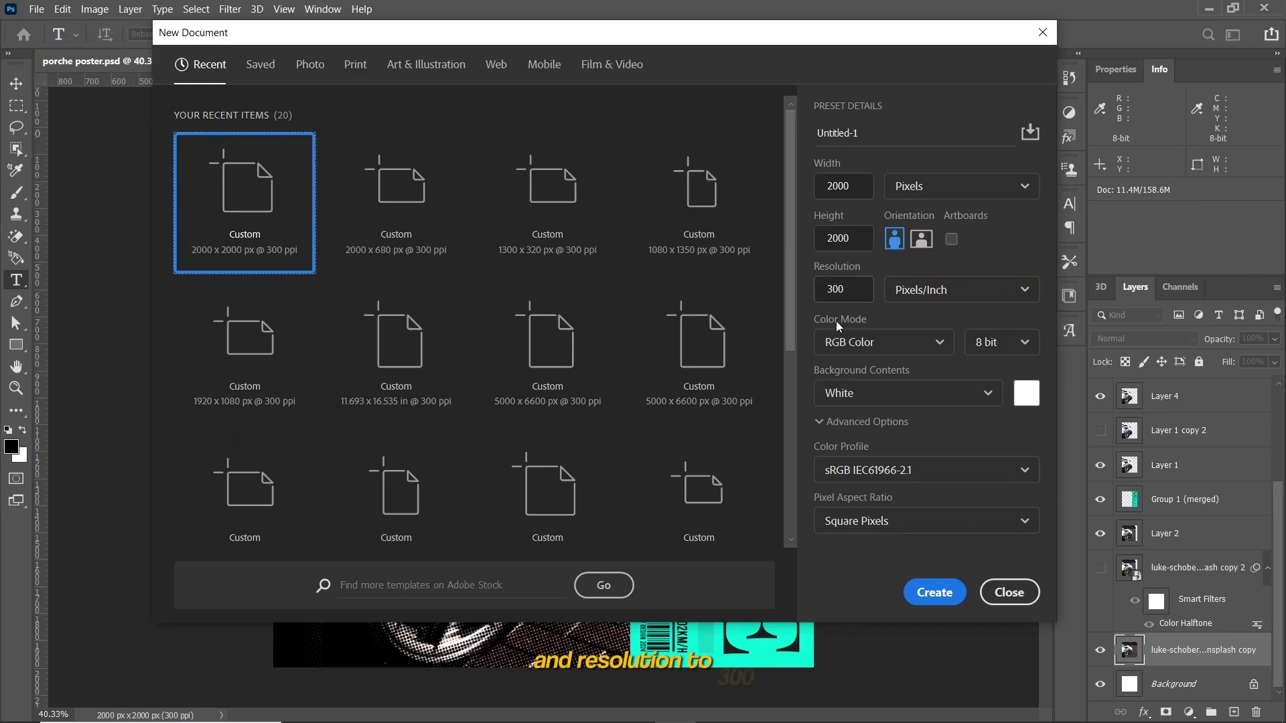
click(937, 592)
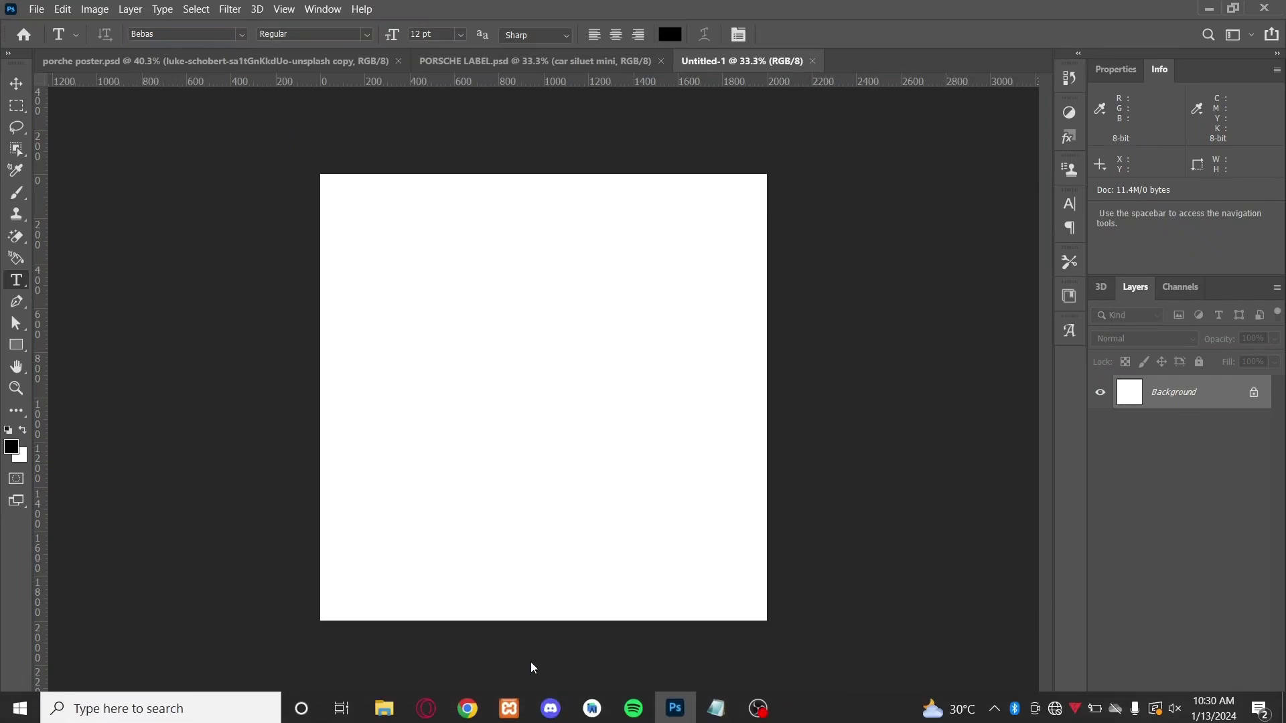
Place the car photo from the tutorial8 folder onto the canvas and commit it as the photo layer
click(383, 707)
drag(725, 312, 176, 400)
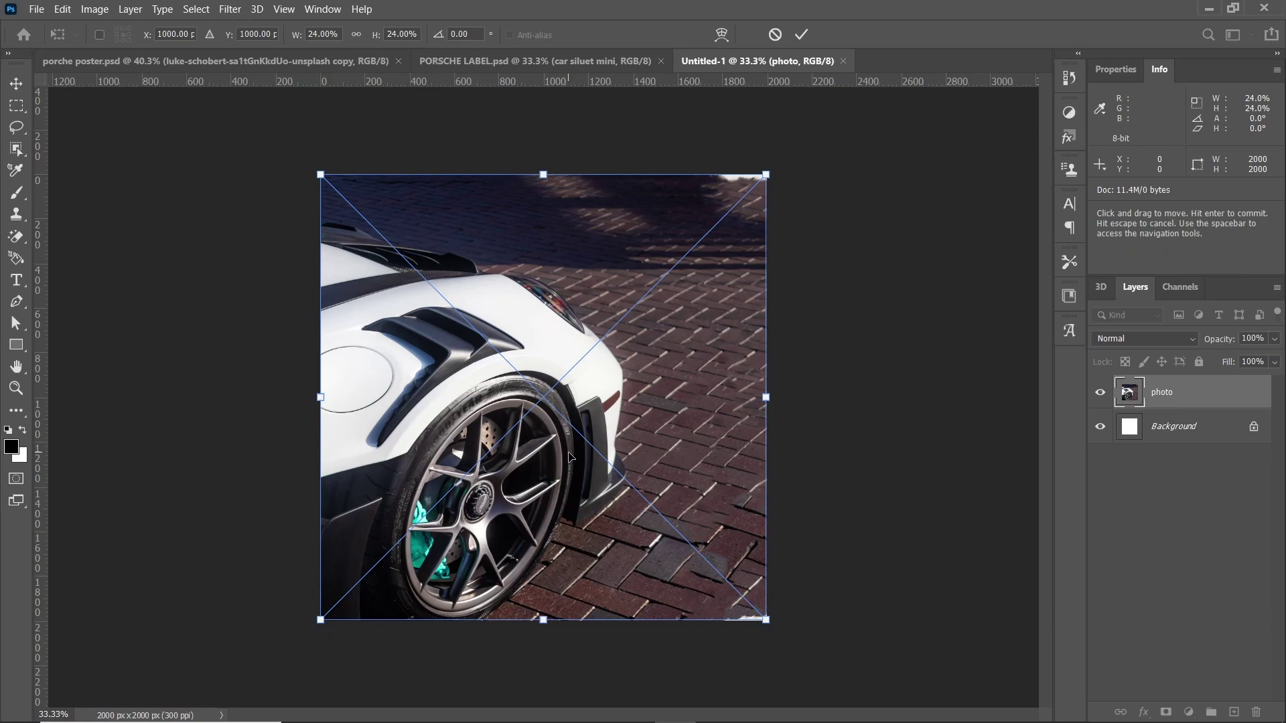
click(801, 40)
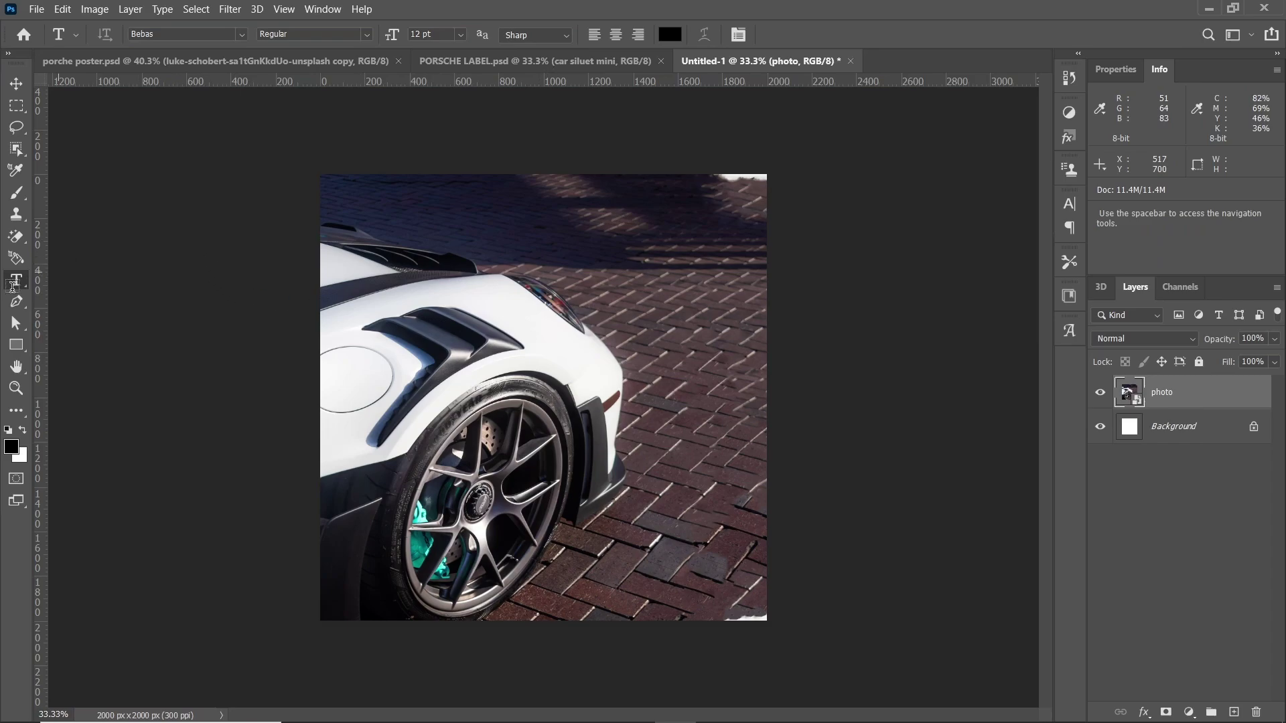
With the Pen Tool, trace the car's outline from the top left past the headlight down the fender
drag(17, 303, 67, 296)
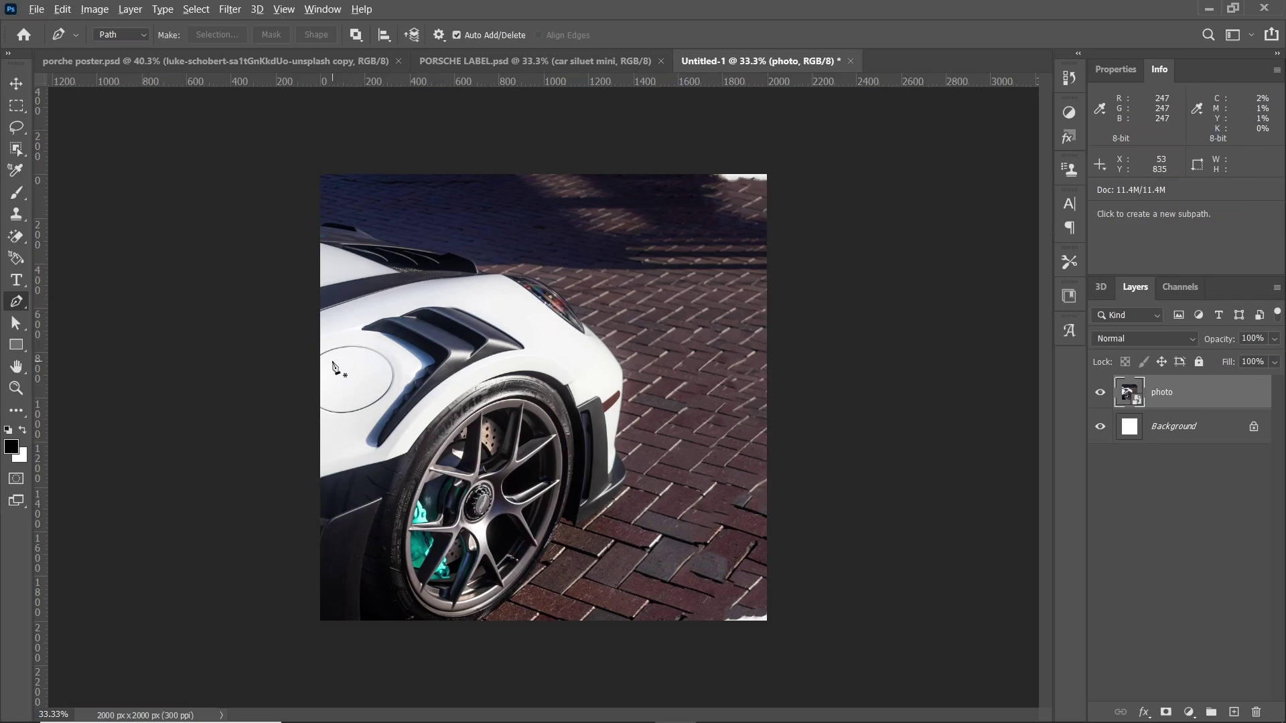
key(ctrl+plus)
scroll(332, 367, up, 5)
scroll(254, 355, up, 3)
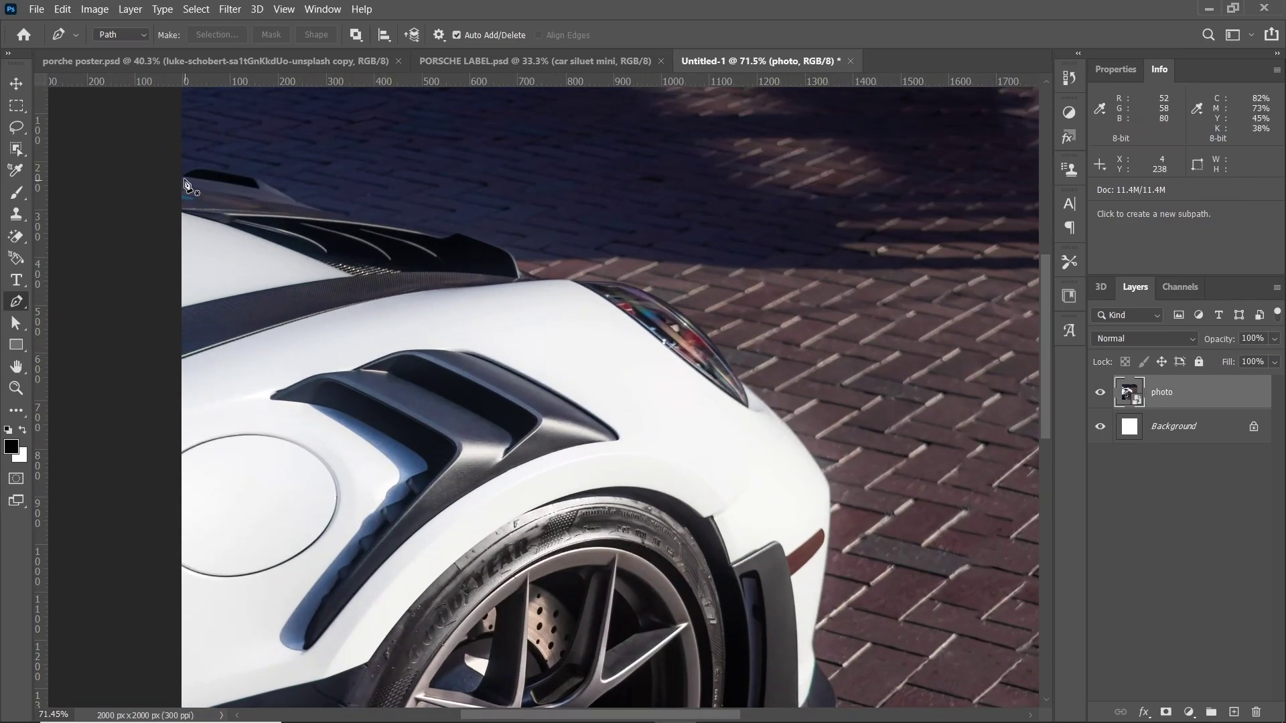
click(236, 176)
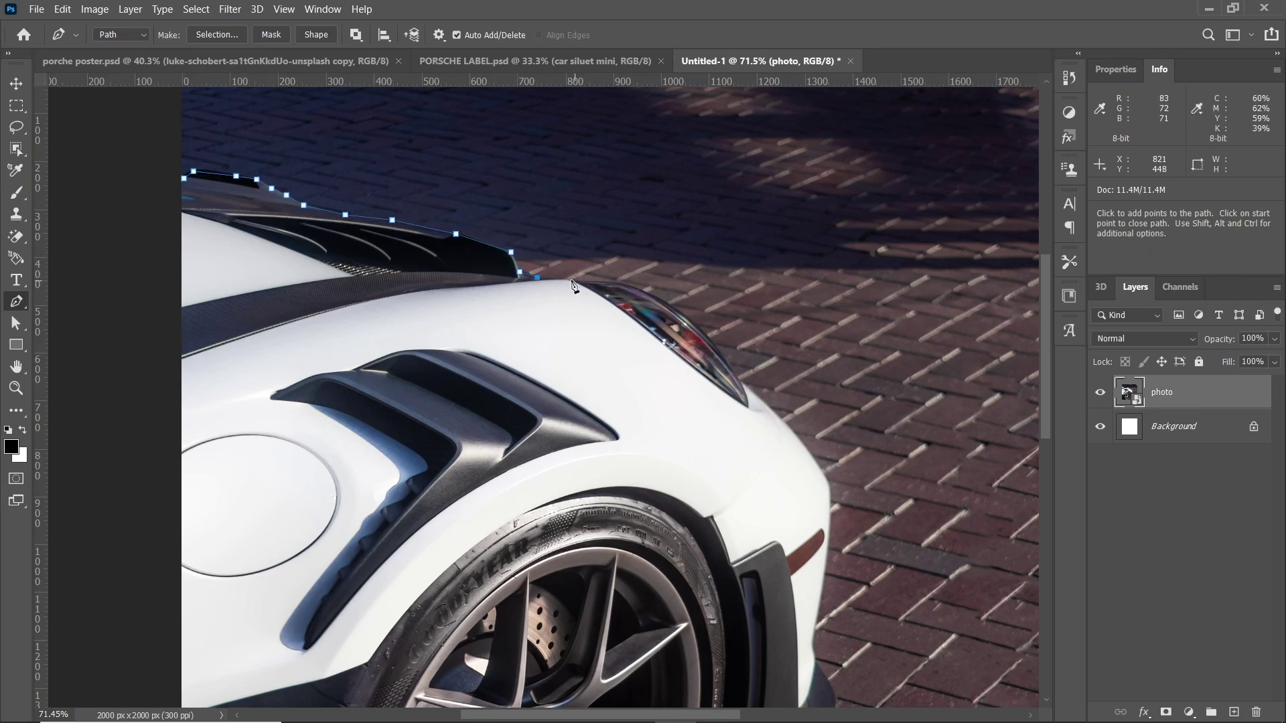
click(669, 304)
click(760, 398)
scroll(784, 396, down, 1)
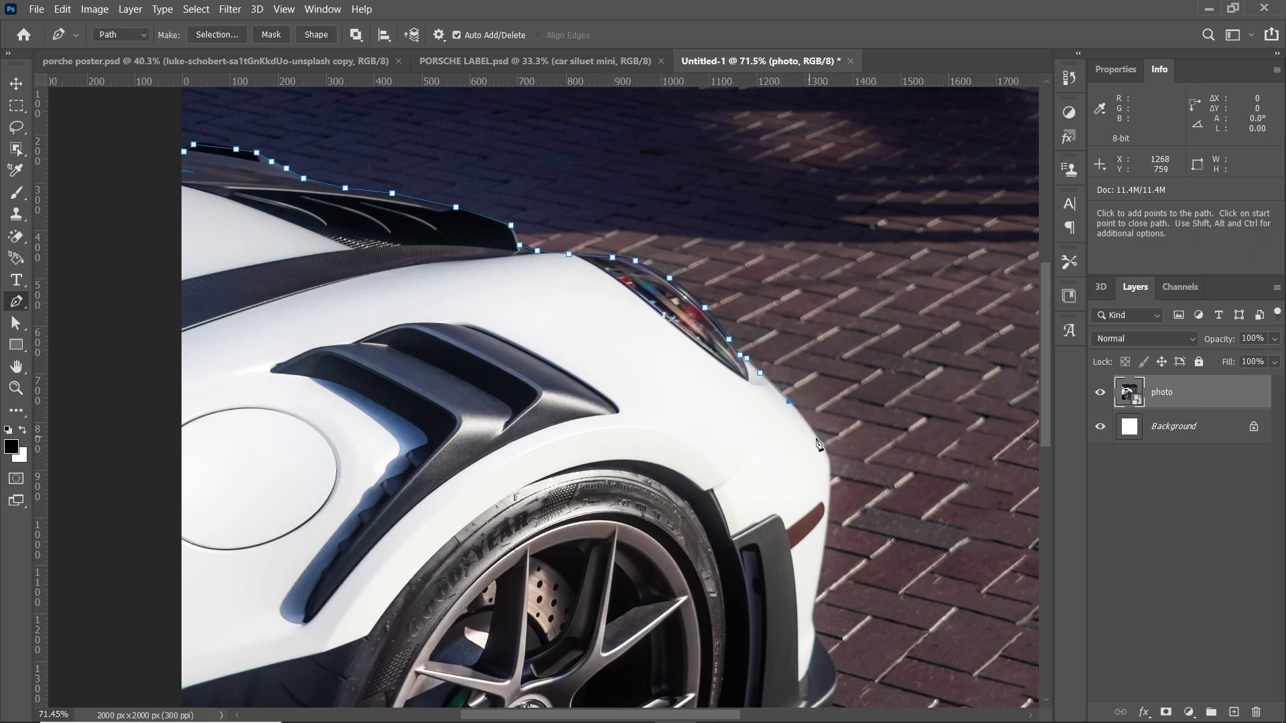
click(828, 456)
scroll(829, 476, down, 2)
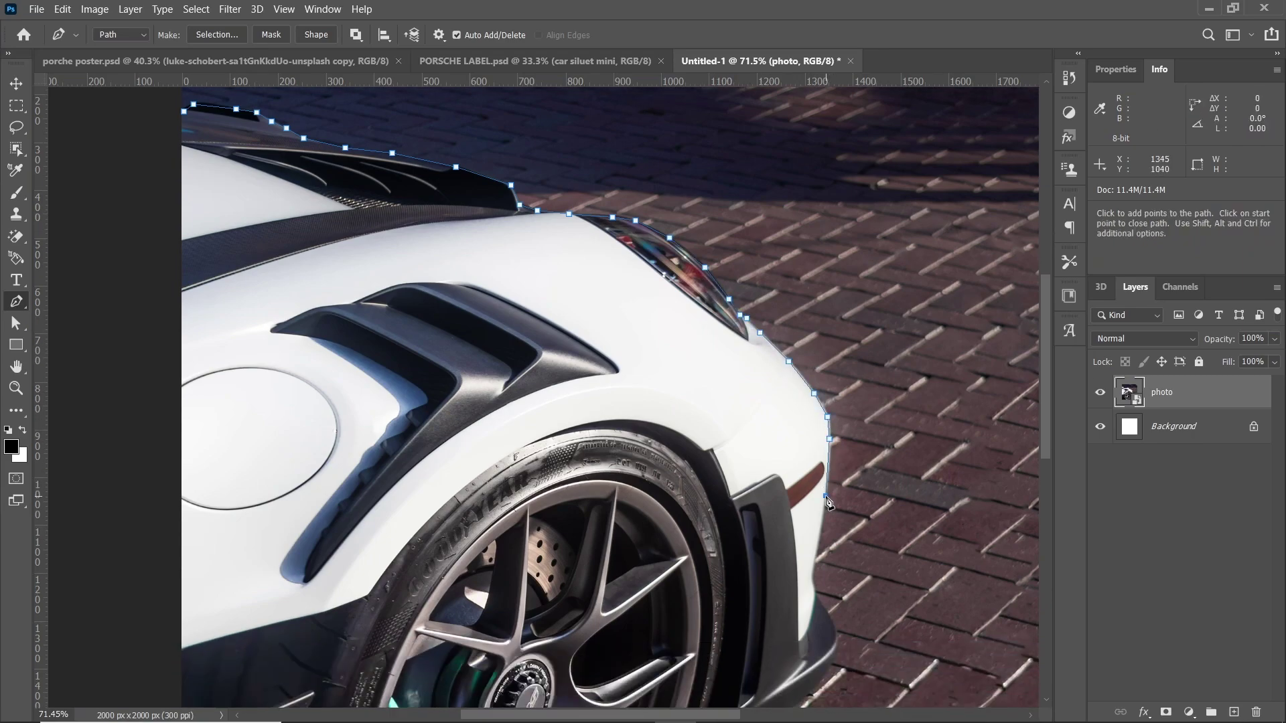
scroll(828, 501, down, 2)
Continue the path along the bumper and tire edge, closing it at the starting point
click(832, 556)
scroll(832, 555, down, 2)
click(839, 539)
click(825, 566)
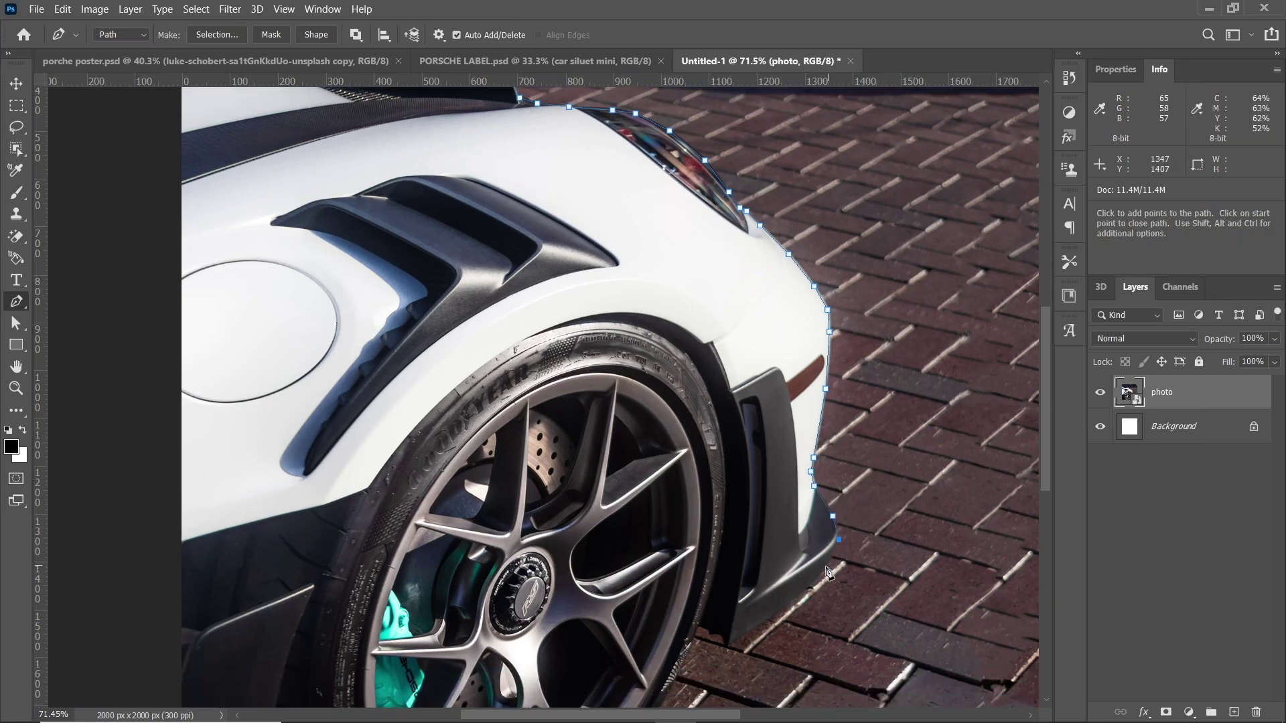
scroll(825, 566, down, 2)
click(799, 544)
click(699, 574)
scroll(699, 573, down, 5)
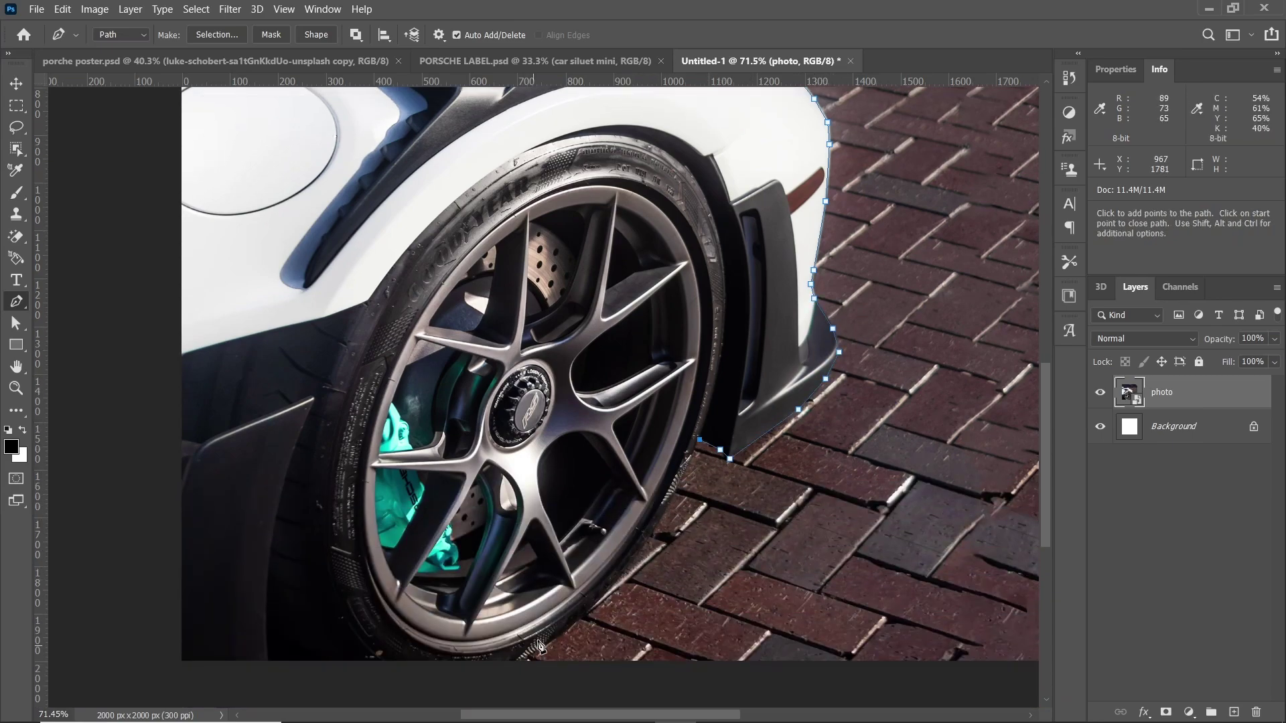
drag(539, 650, 449, 698)
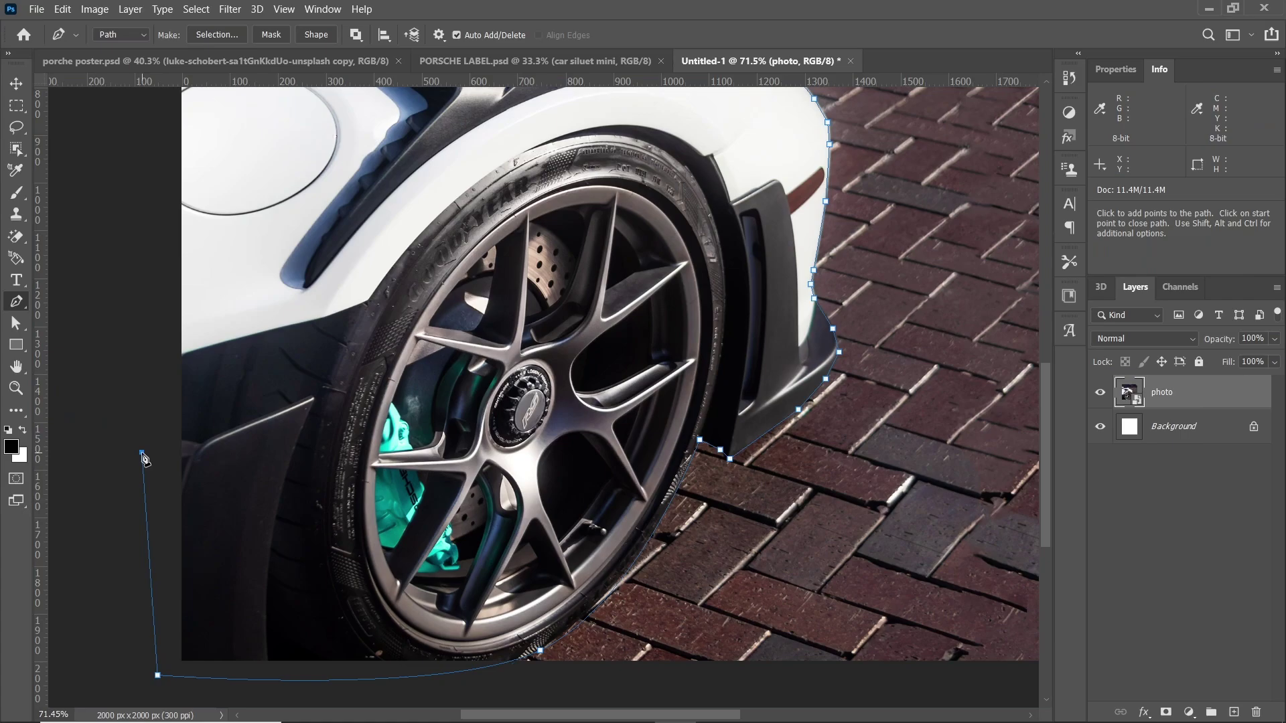
scroll(143, 451, up, 8)
click(168, 124)
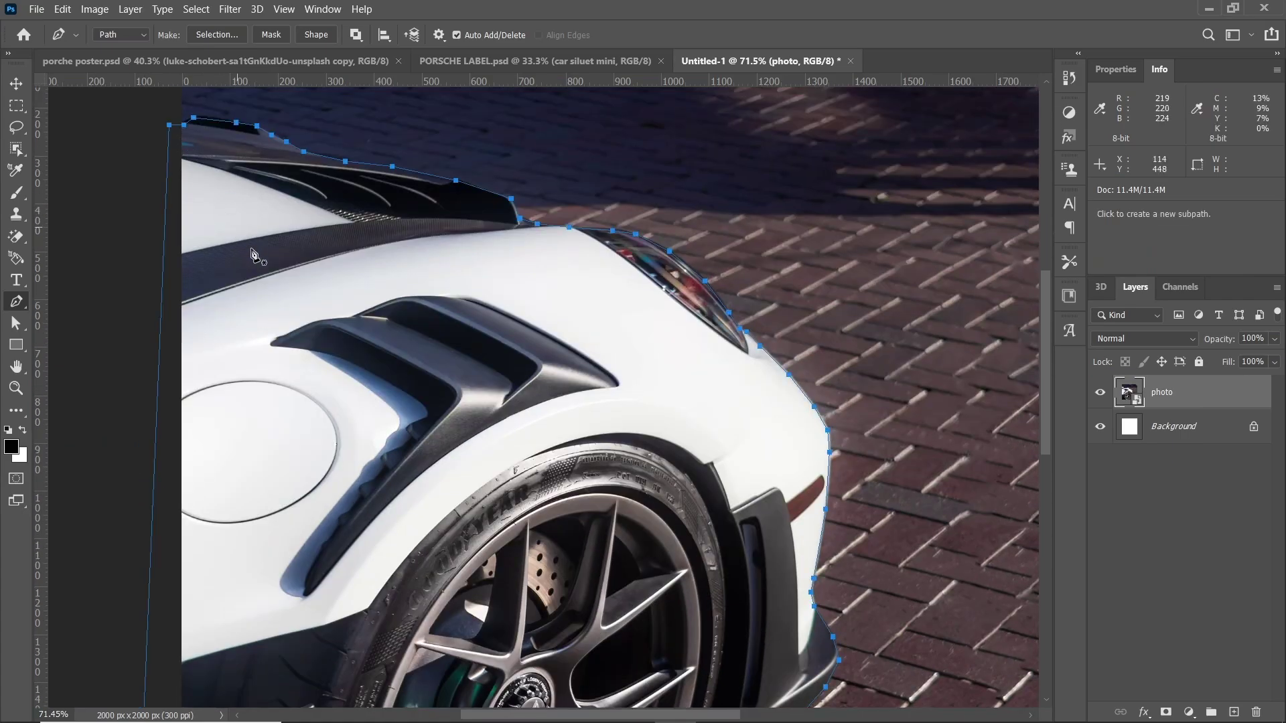
scroll(253, 255, down, 4)
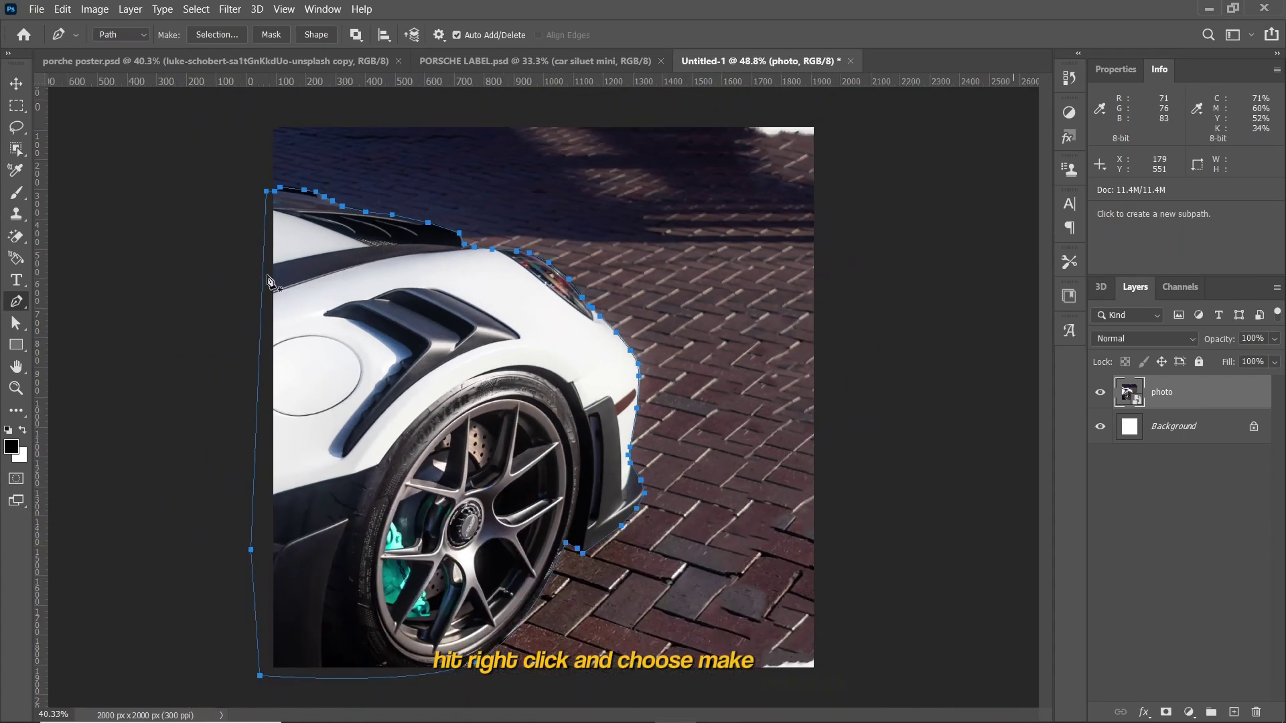
Turn the traced path into a selection with a 1 px feather
right_click(385, 314)
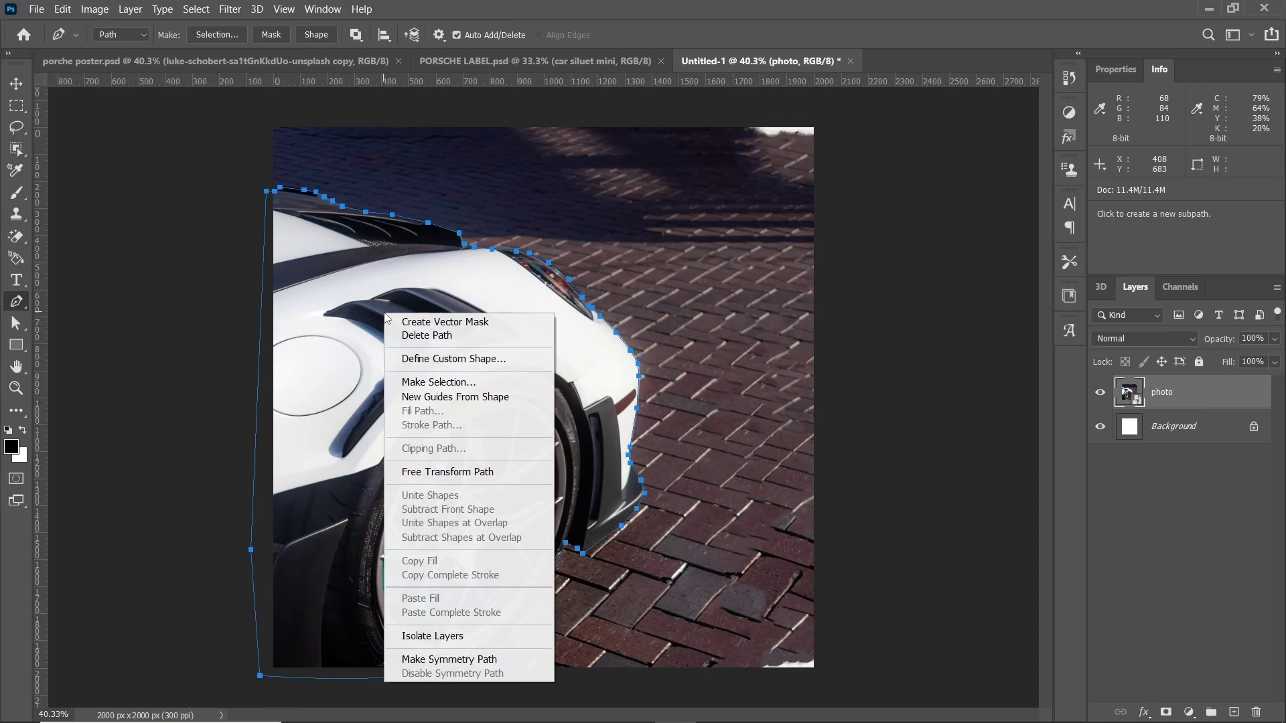
click(429, 383)
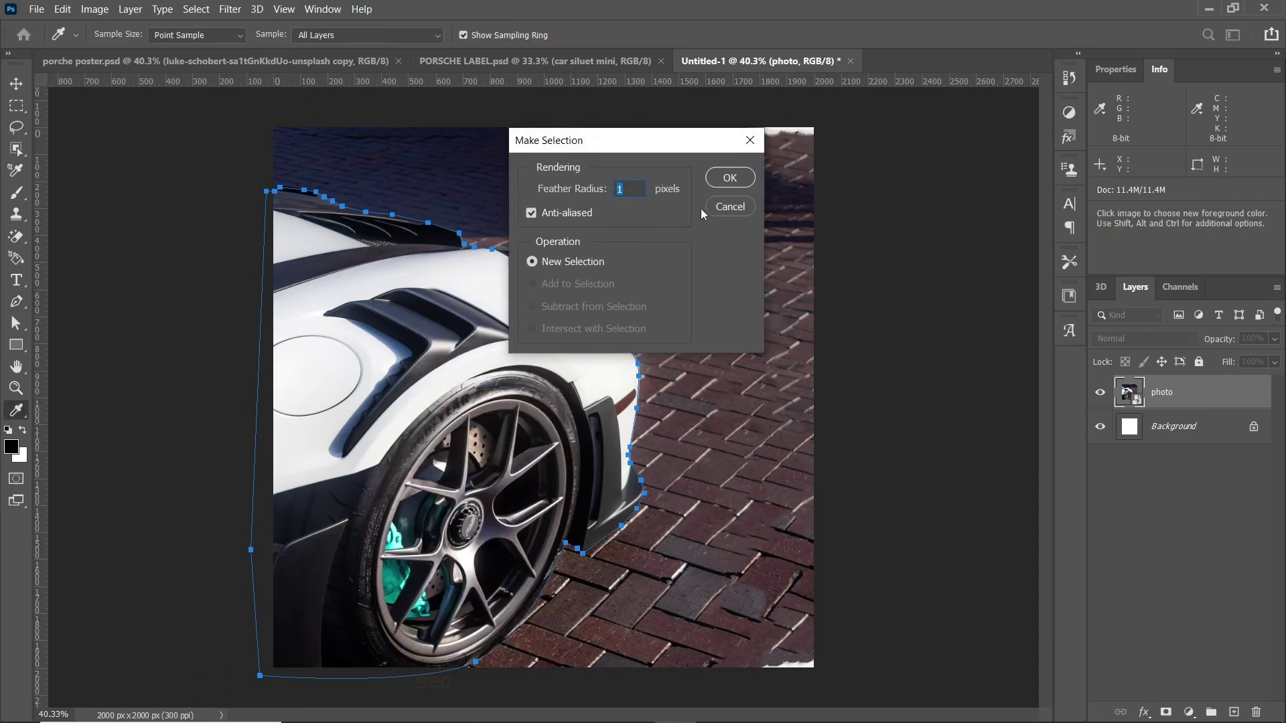
click(729, 178)
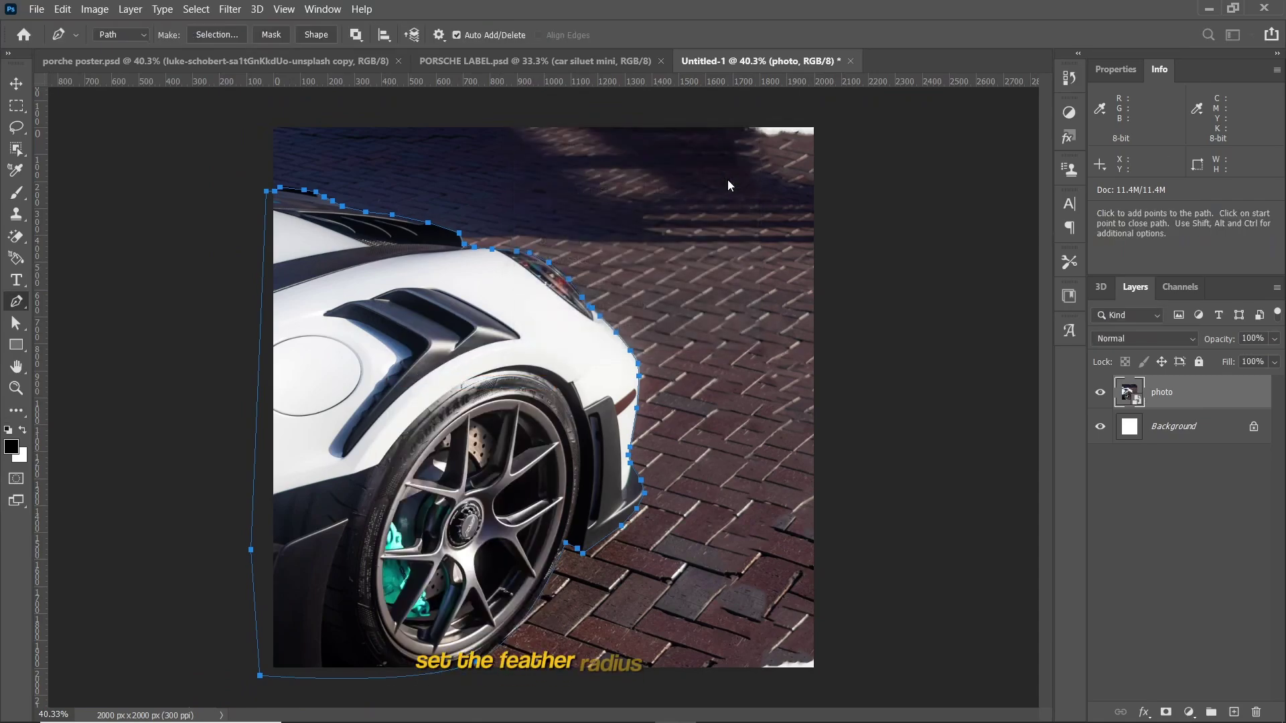
Copy the selected car onto a new Layer 1, then hide it and select the photo layer
right_click(438, 340)
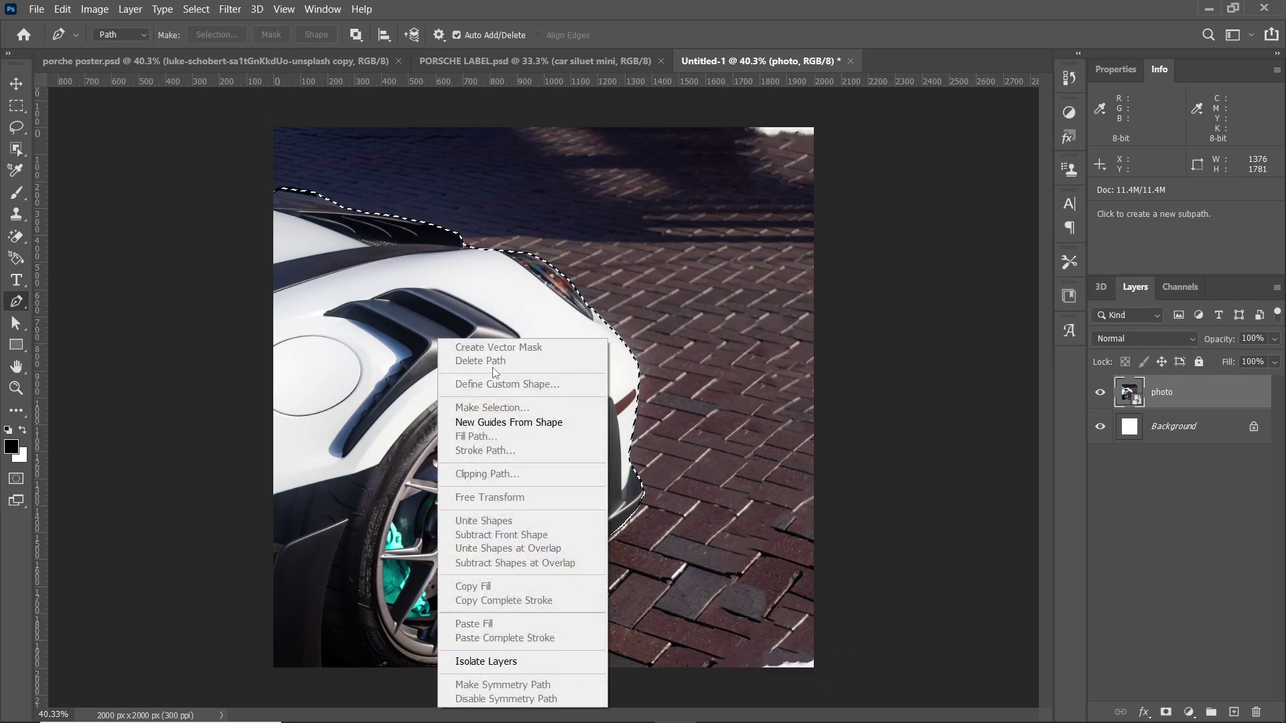
click(13, 111)
click(14, 110)
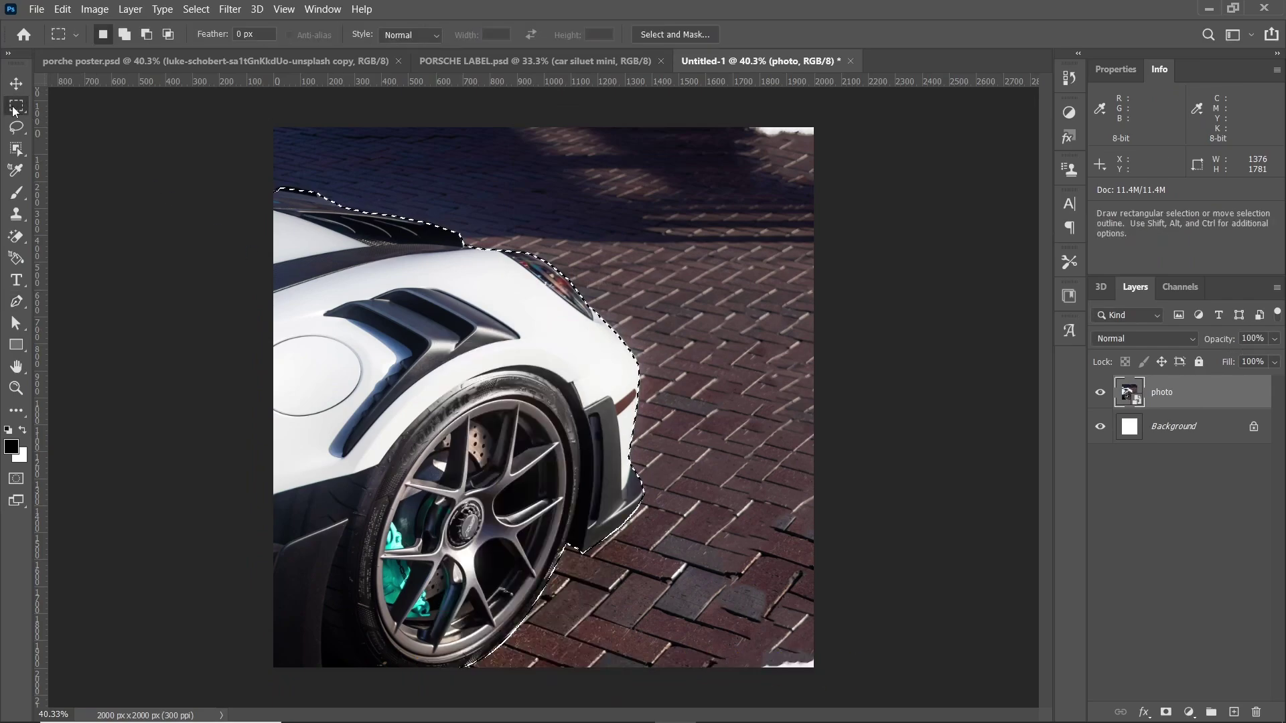
right_click(373, 323)
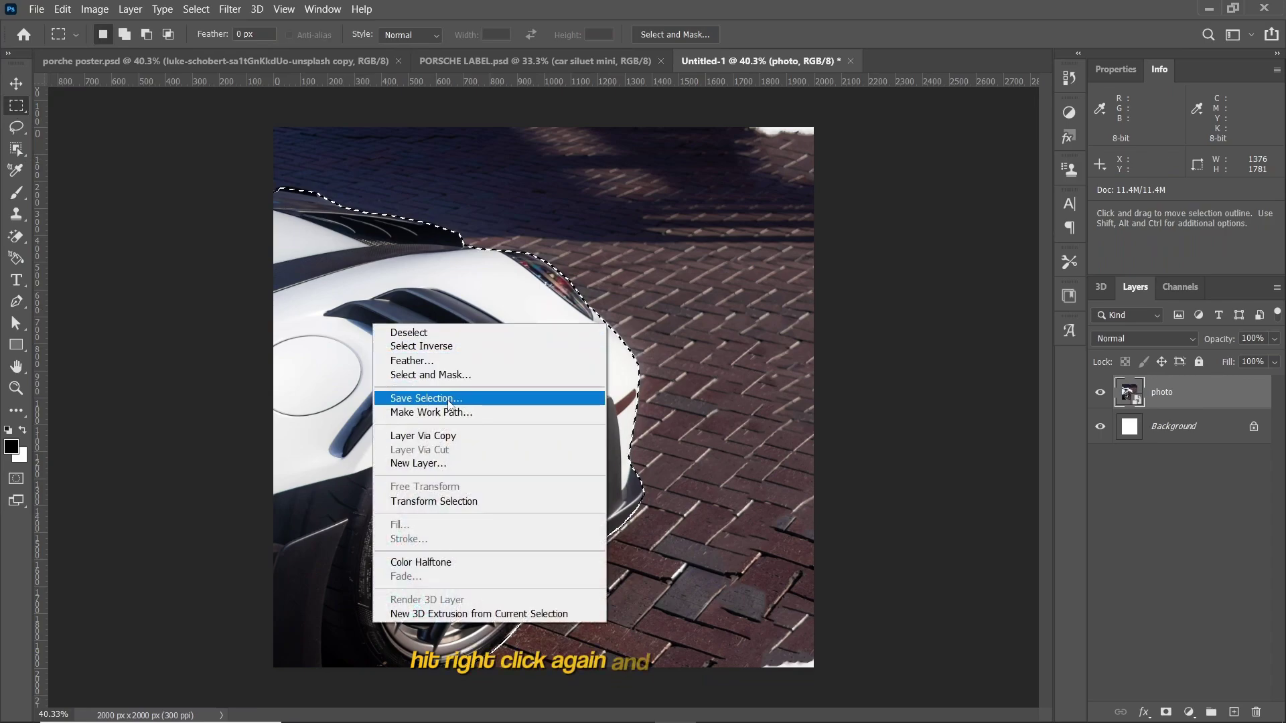
click(444, 435)
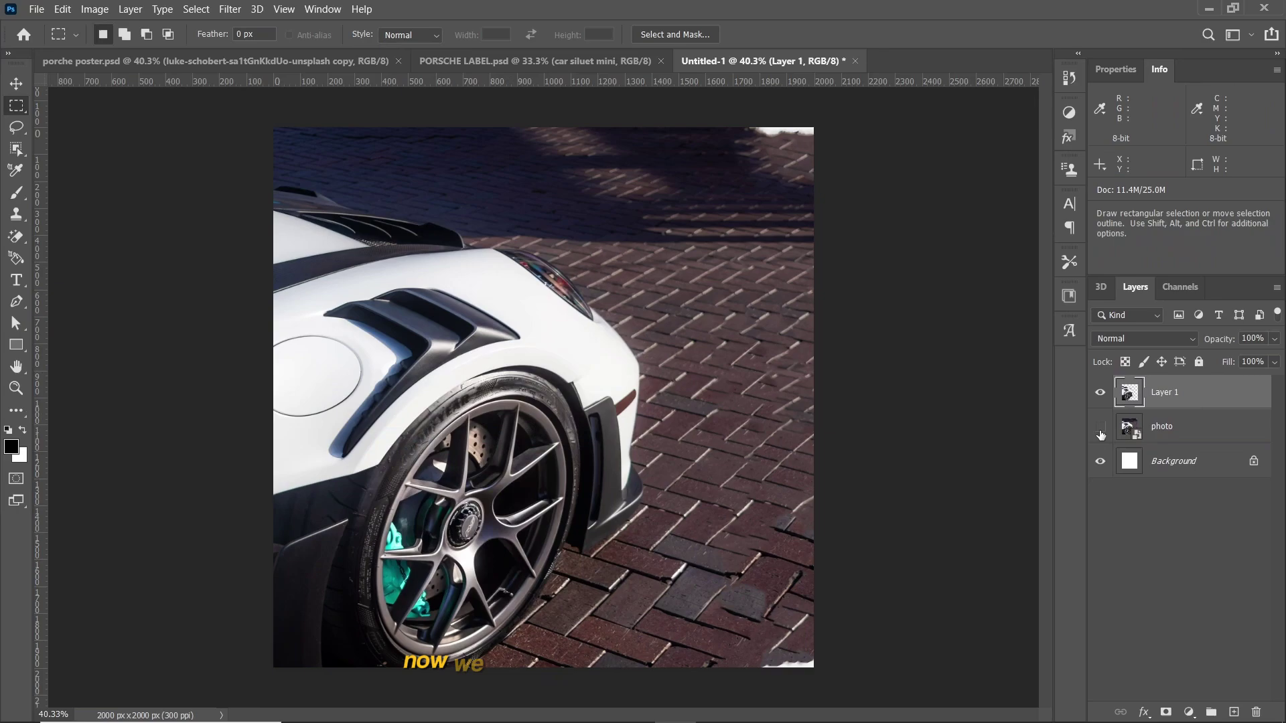
click(1100, 427)
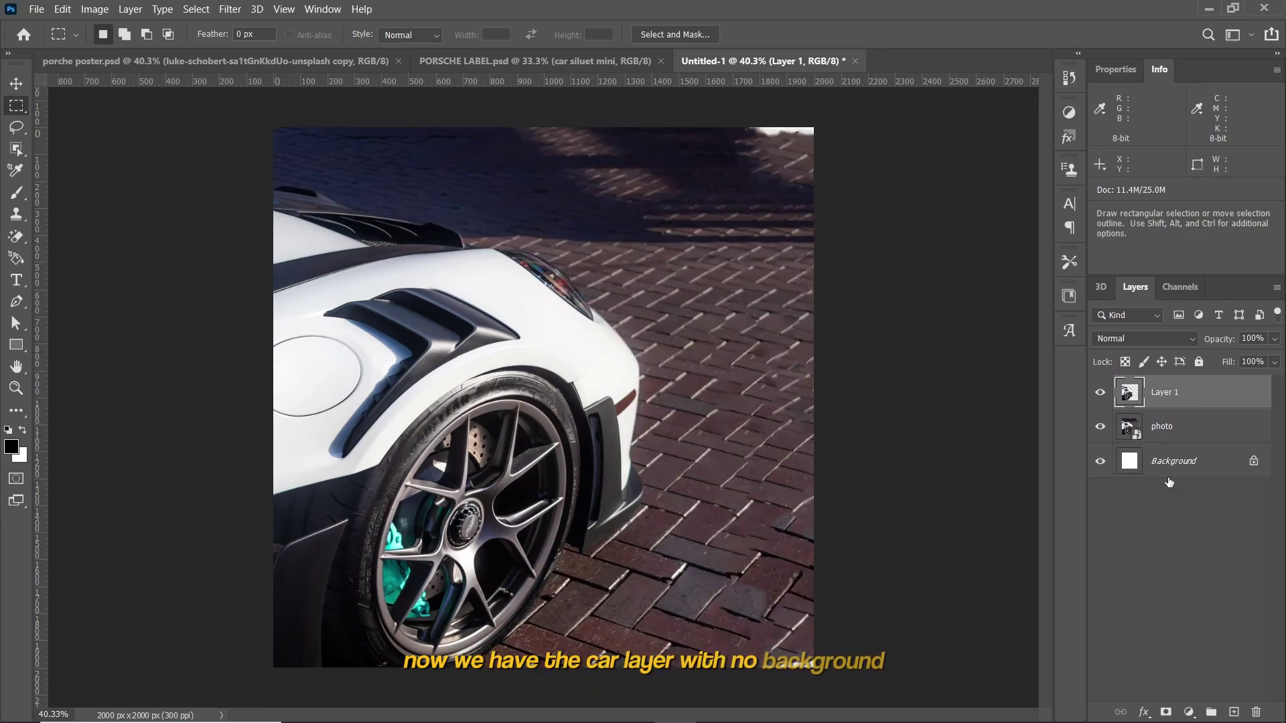
click(1179, 432)
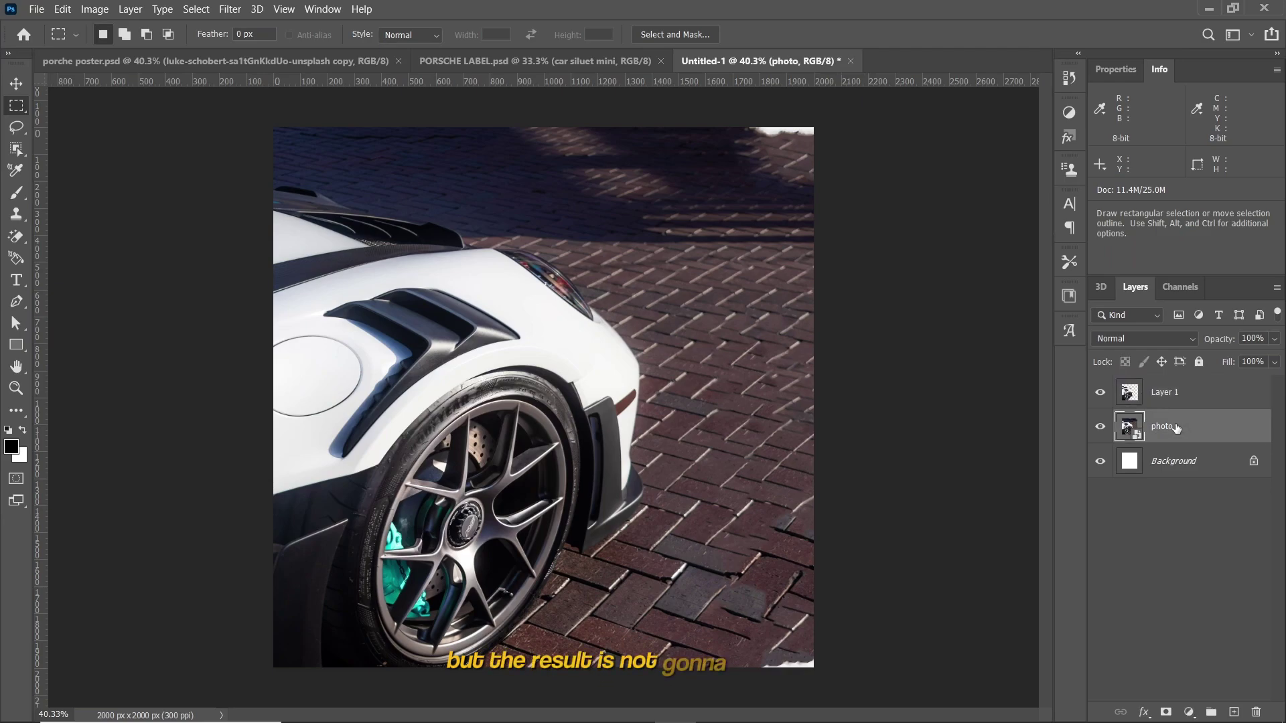
click(1099, 394)
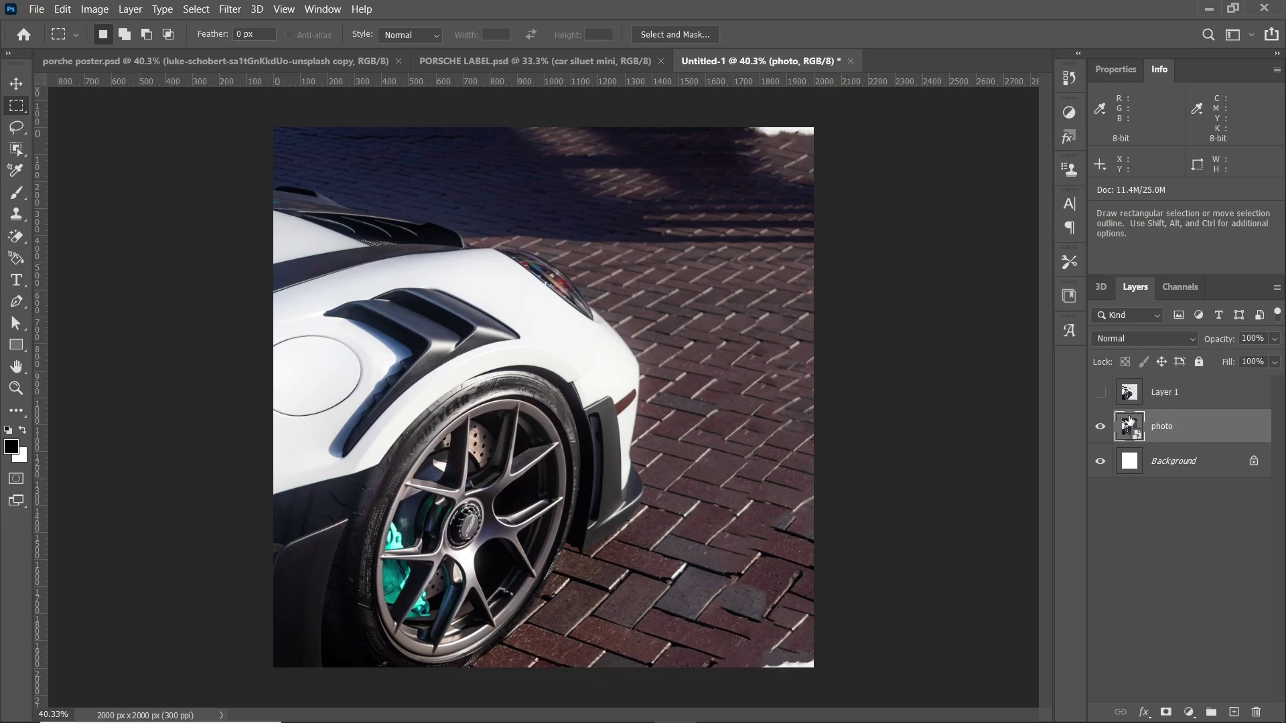
Duplicate the photo layer as photo copy
right_click(1184, 429)
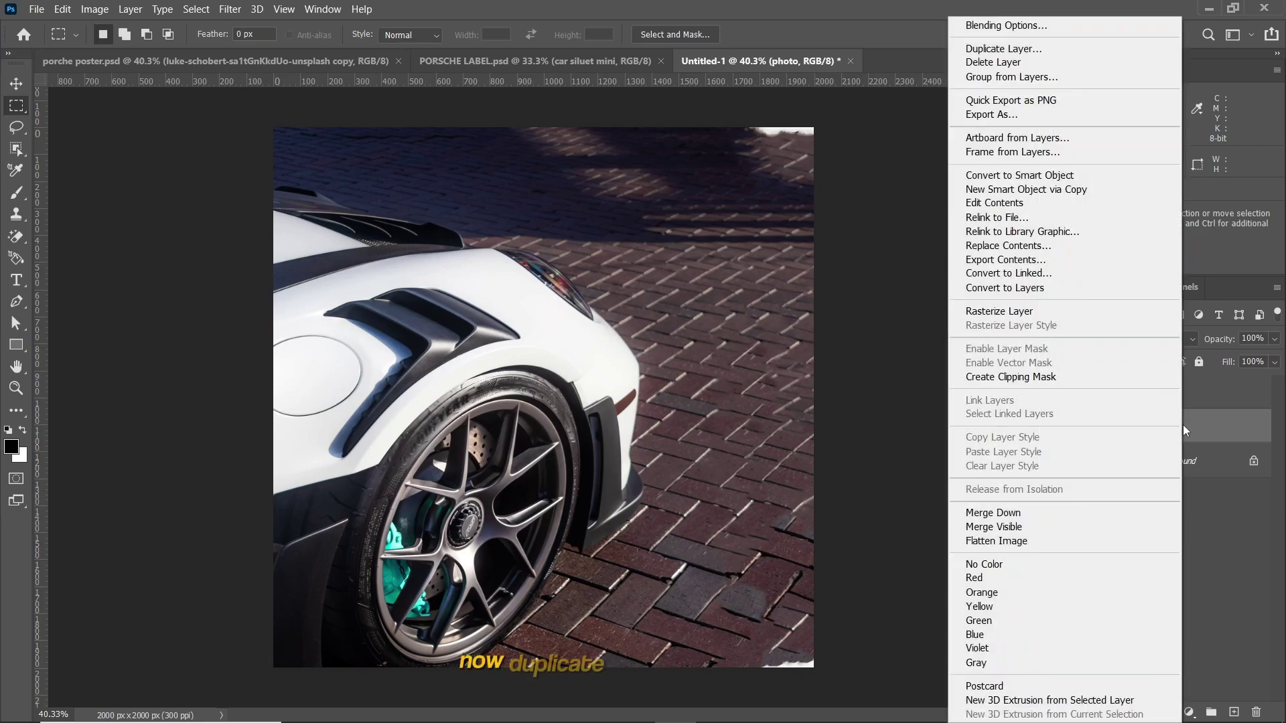
click(991, 53)
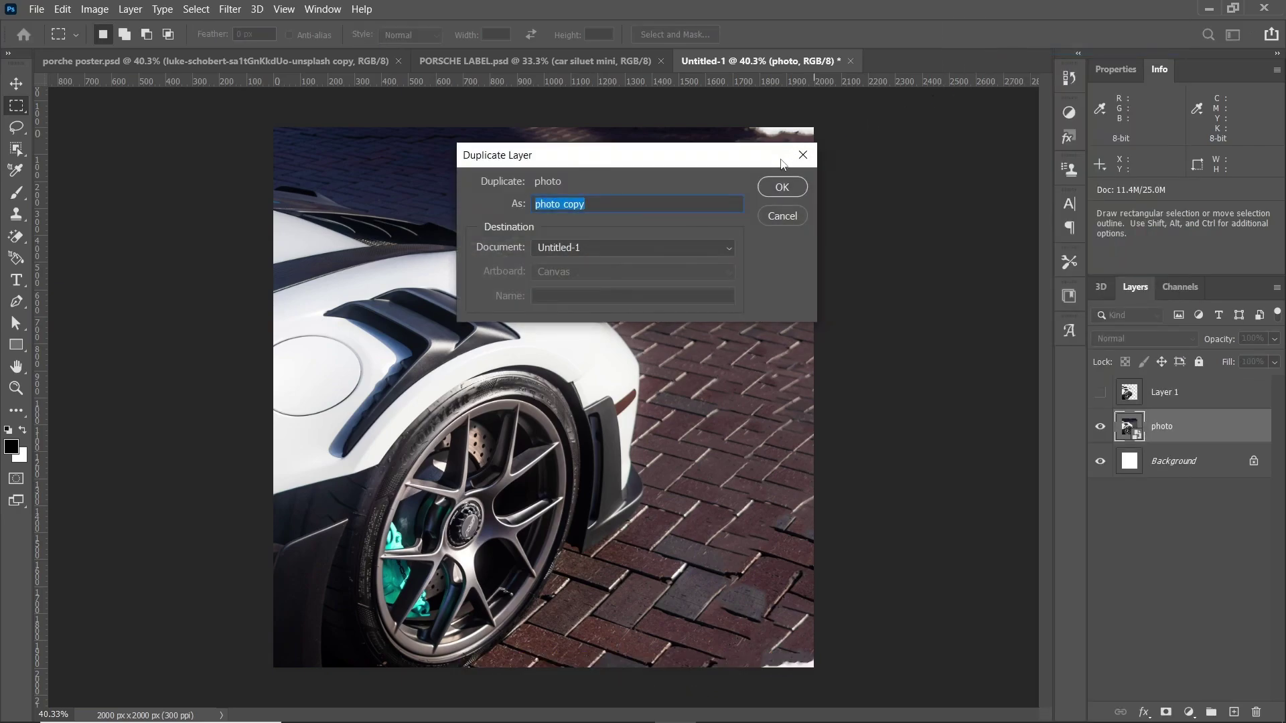
click(779, 188)
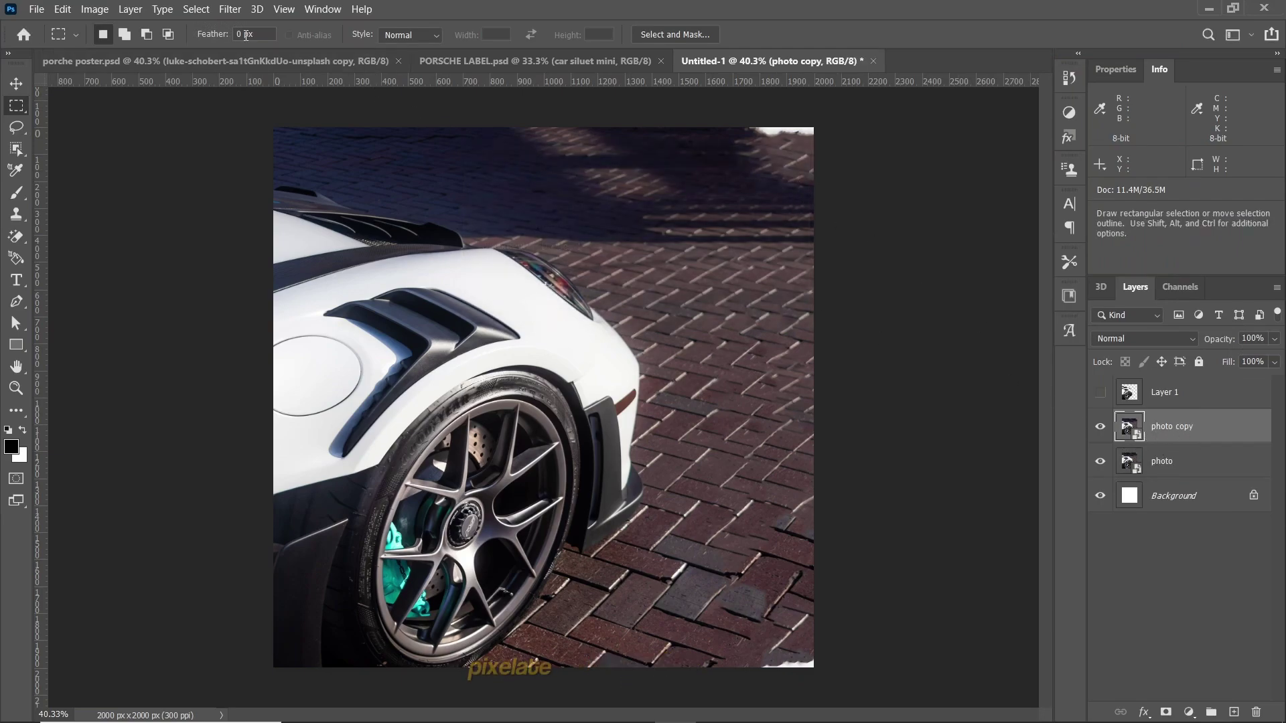
Apply a Color Halftone filter with Max. Radius 8 to photo copy
click(230, 10)
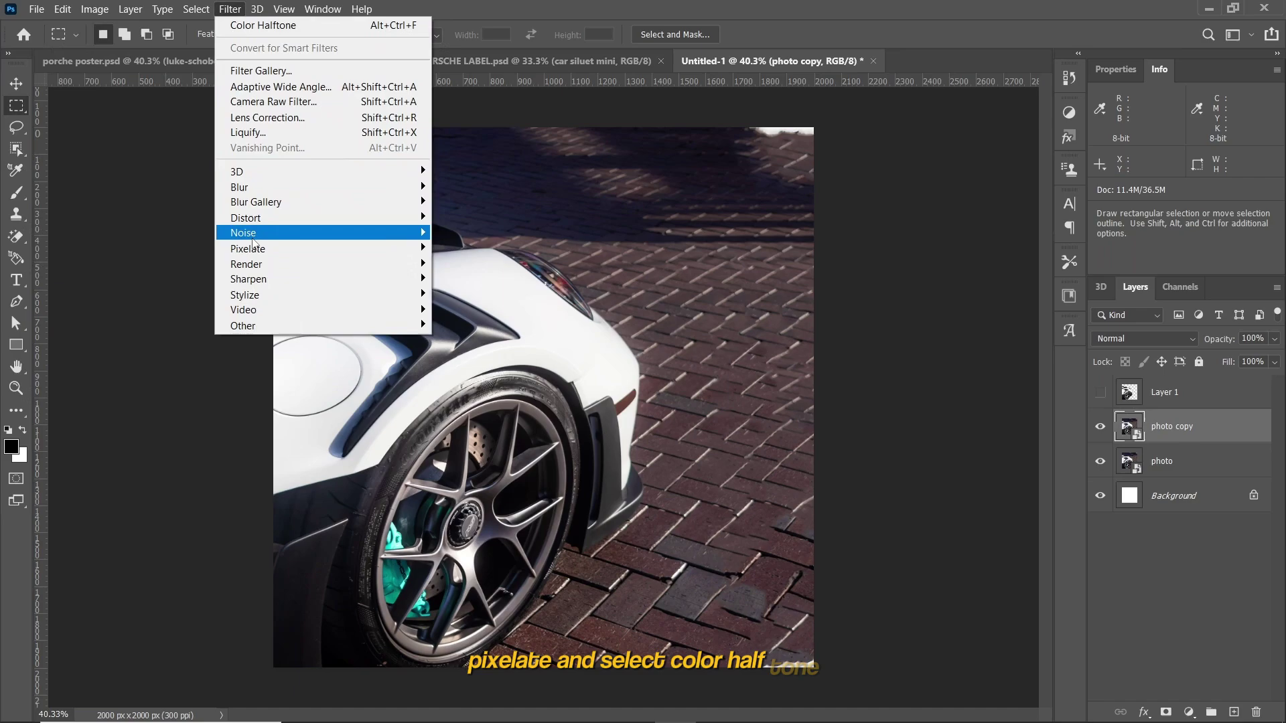
mouse_move(255, 250)
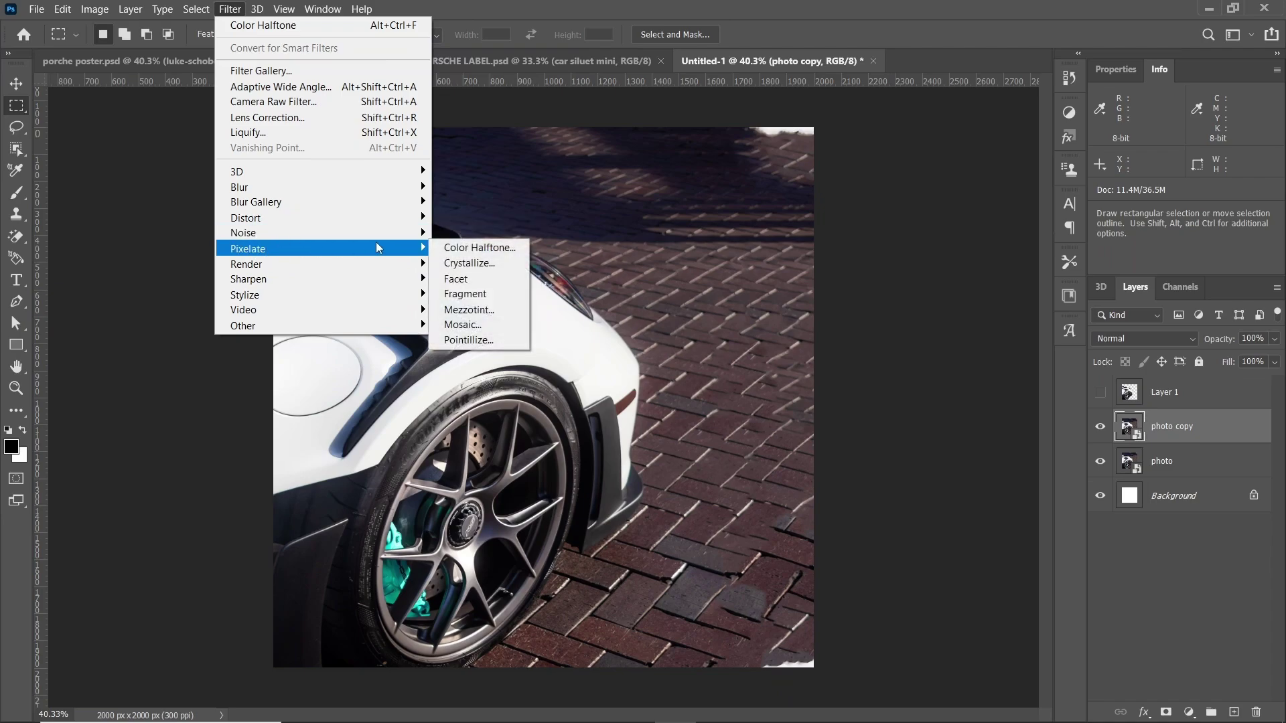
click(487, 249)
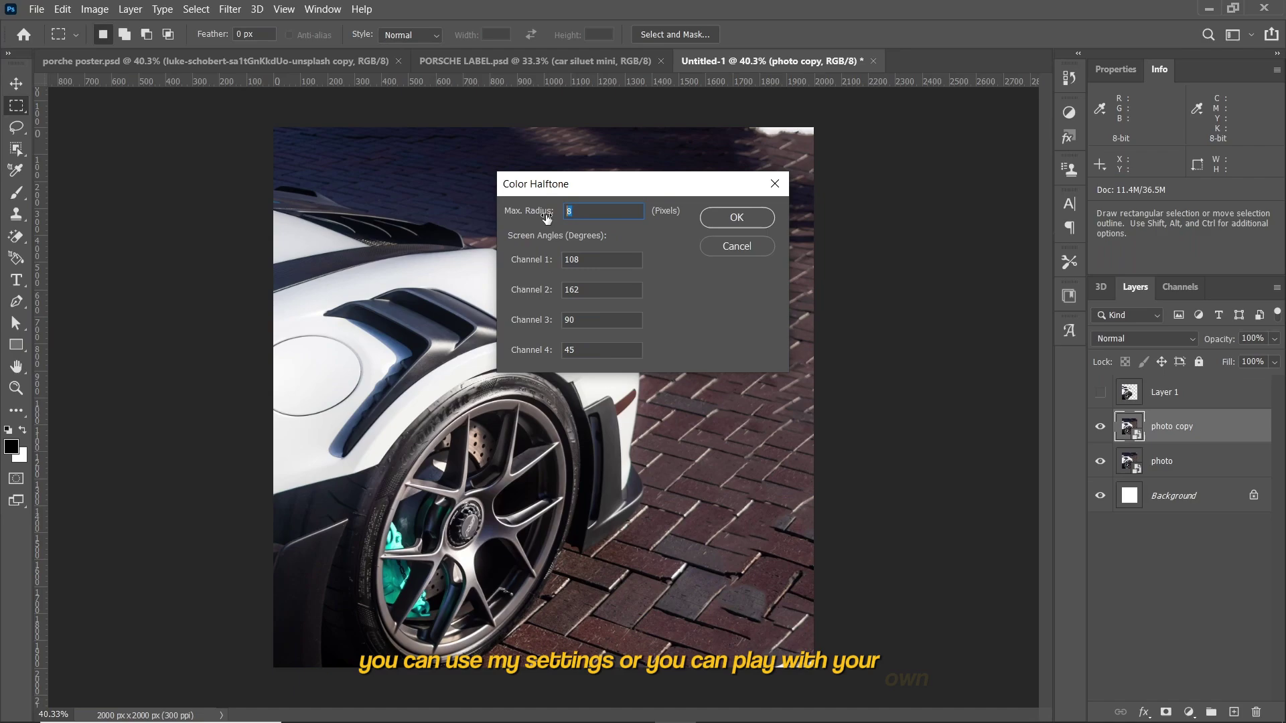
click(734, 218)
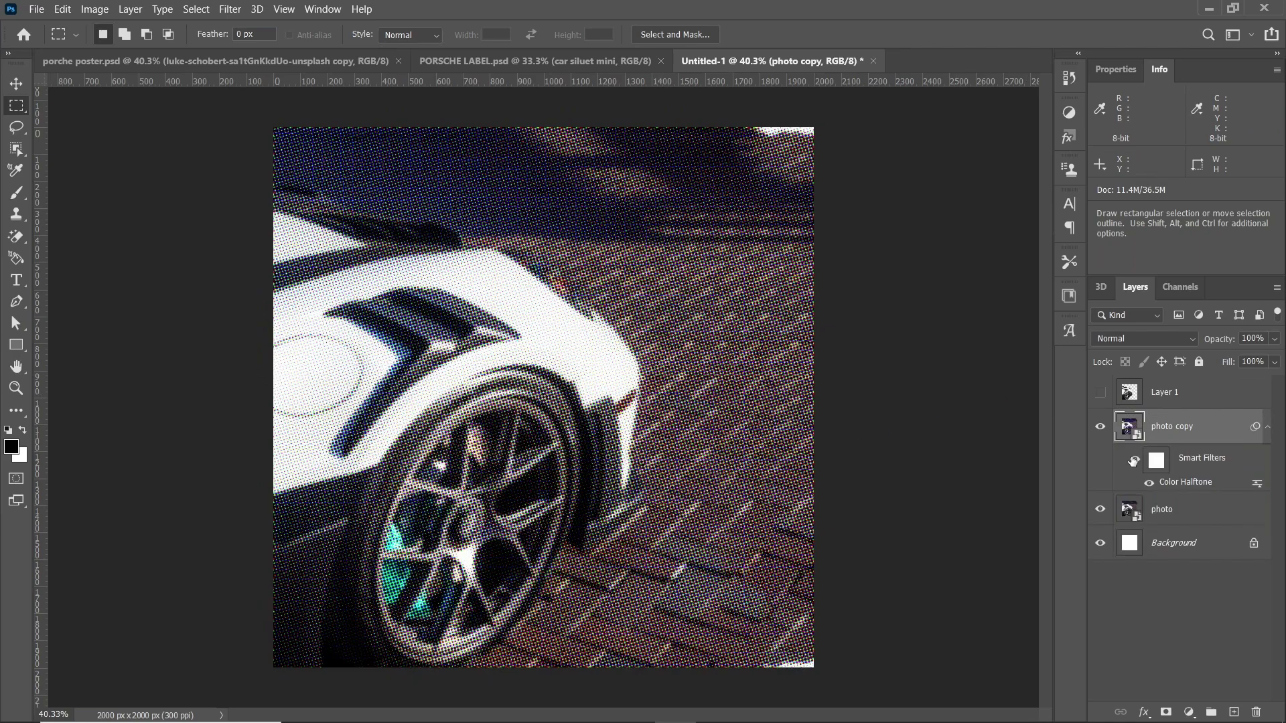
Copy the Green channel and paste it into a new Layer 2 above photo copy
click(1184, 289)
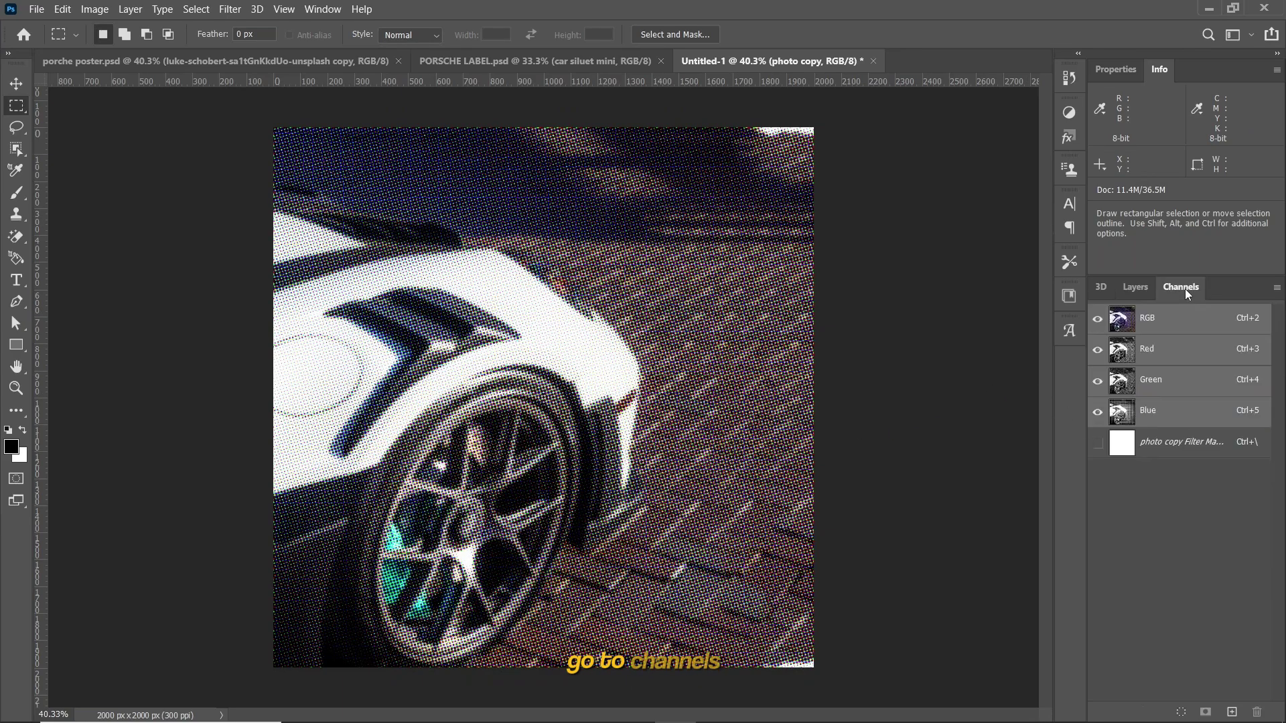
click(1160, 384)
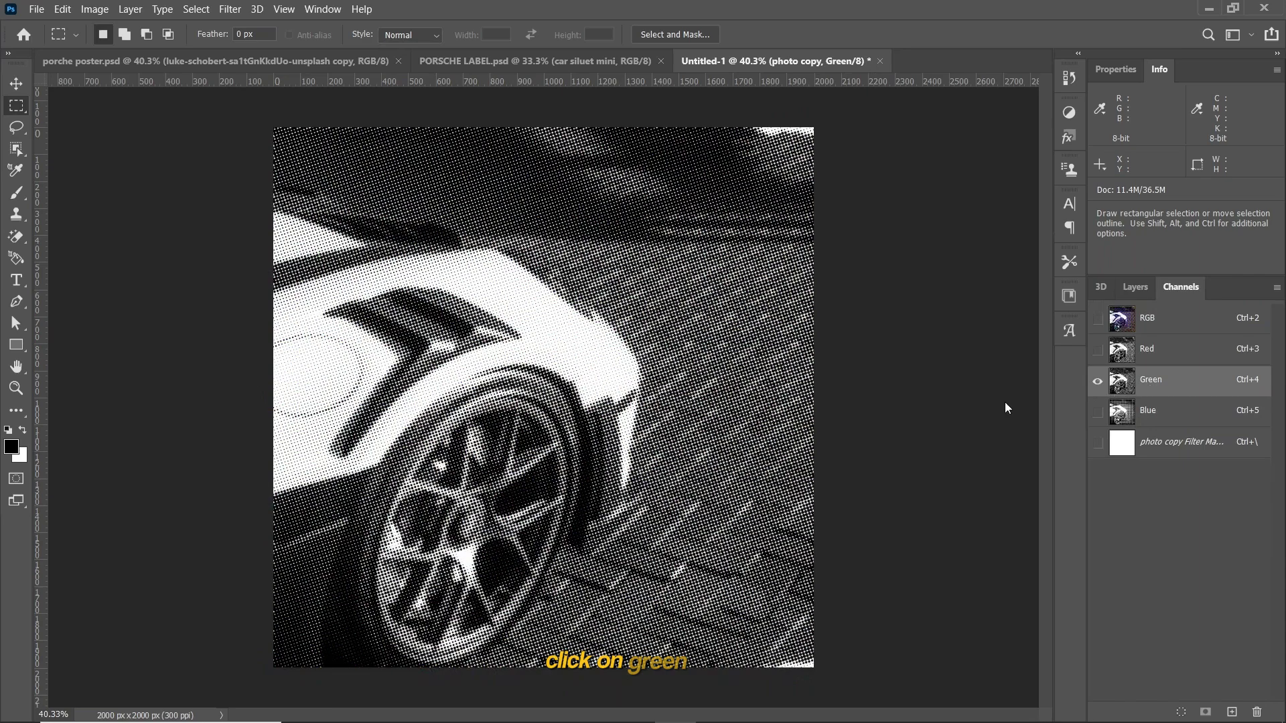
key(ctrl+a)
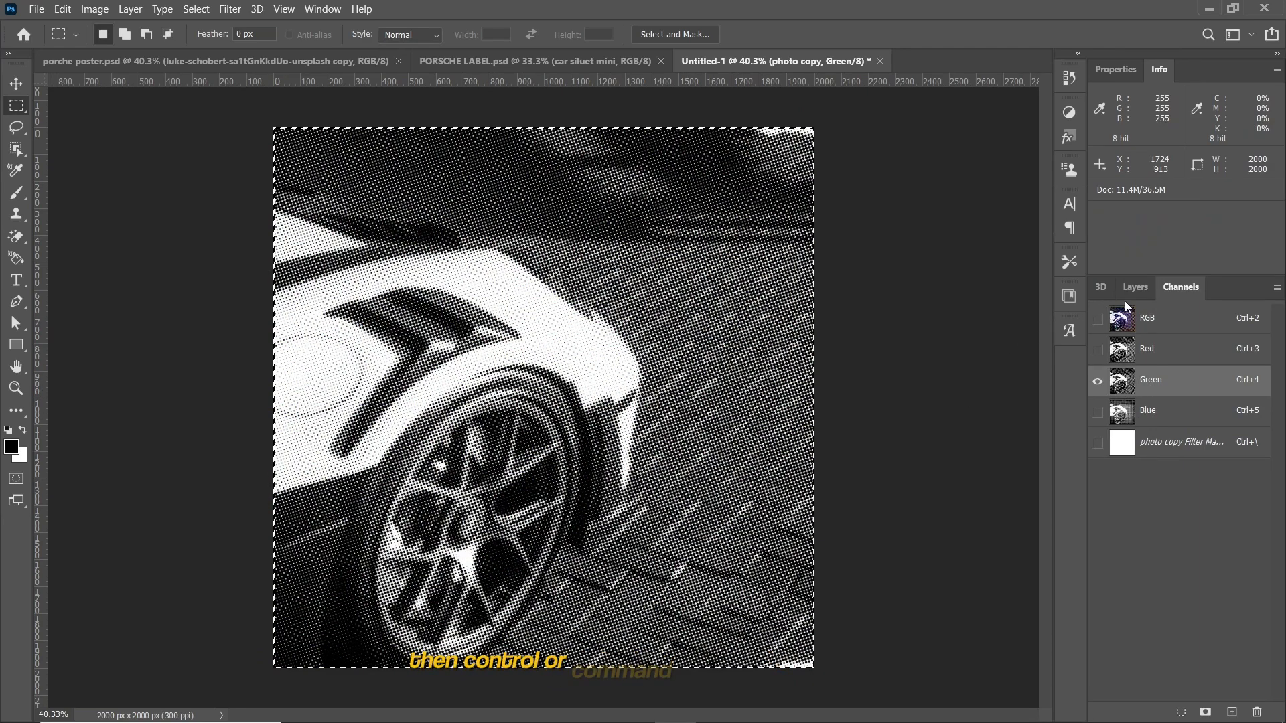
click(1135, 286)
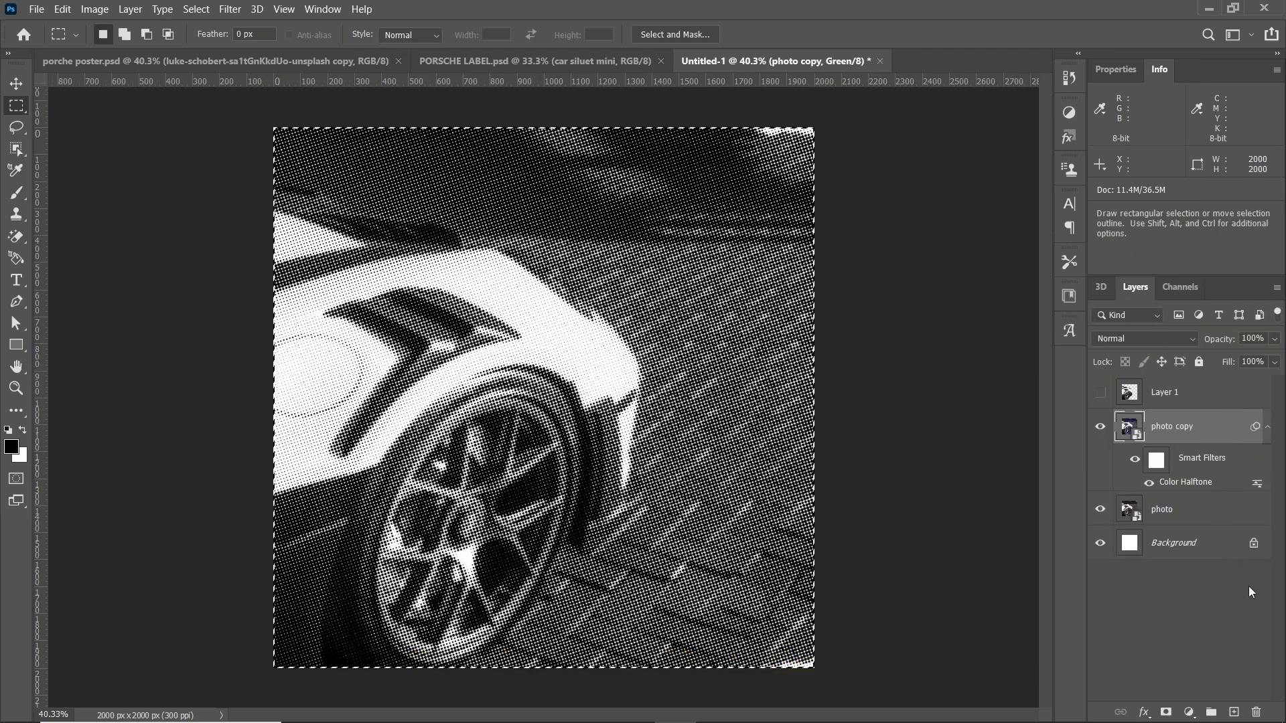
click(1232, 712)
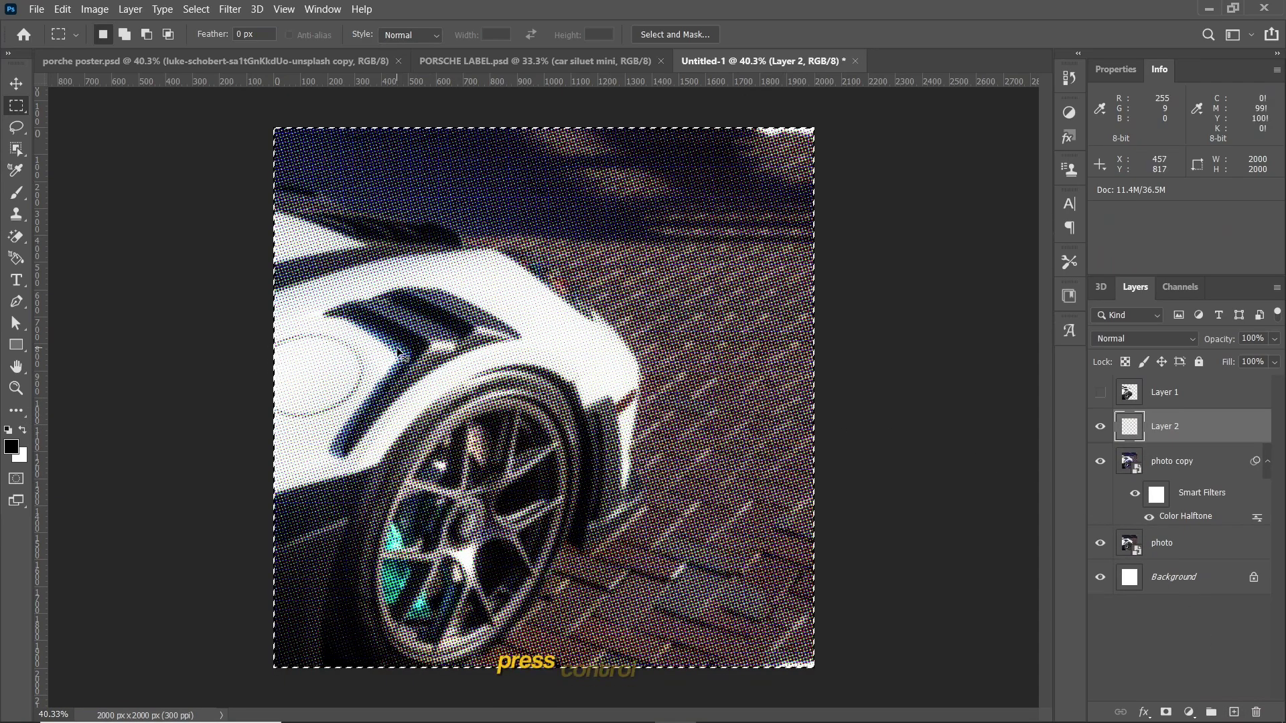
key(ctrl+v)
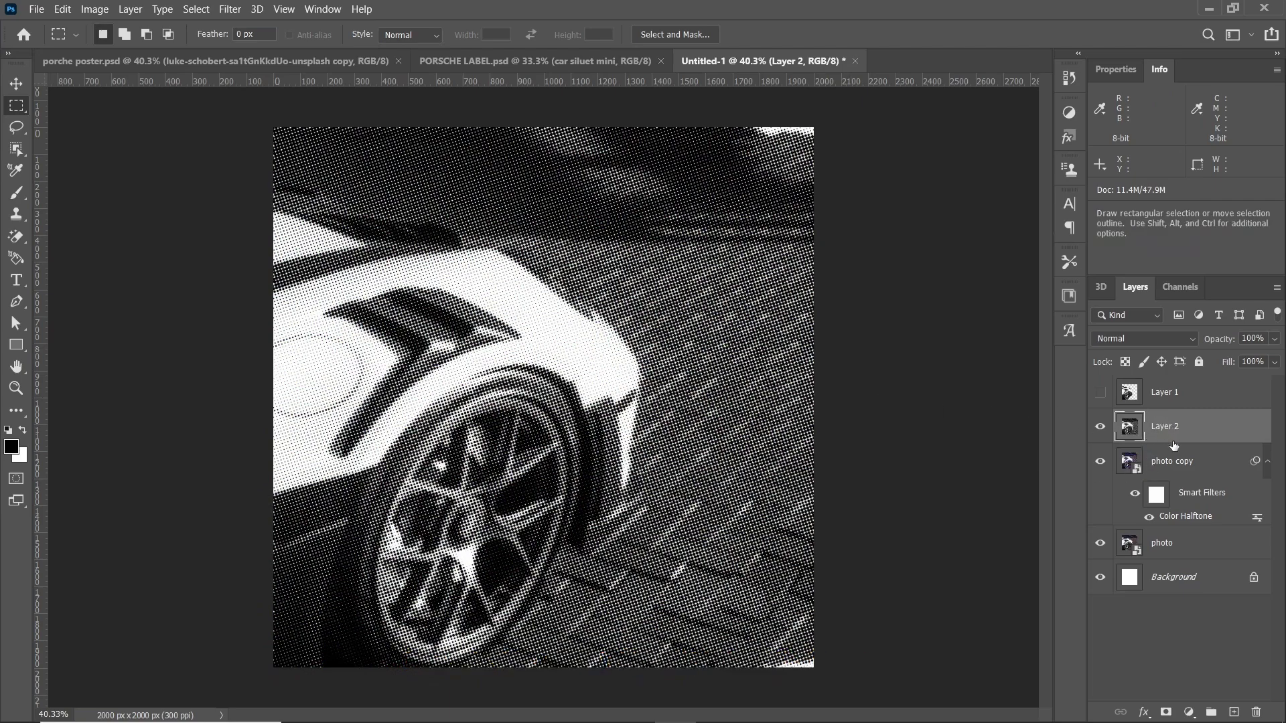
Set Layer 2 to Overlay blend mode and delete the photo copy layer
click(1161, 339)
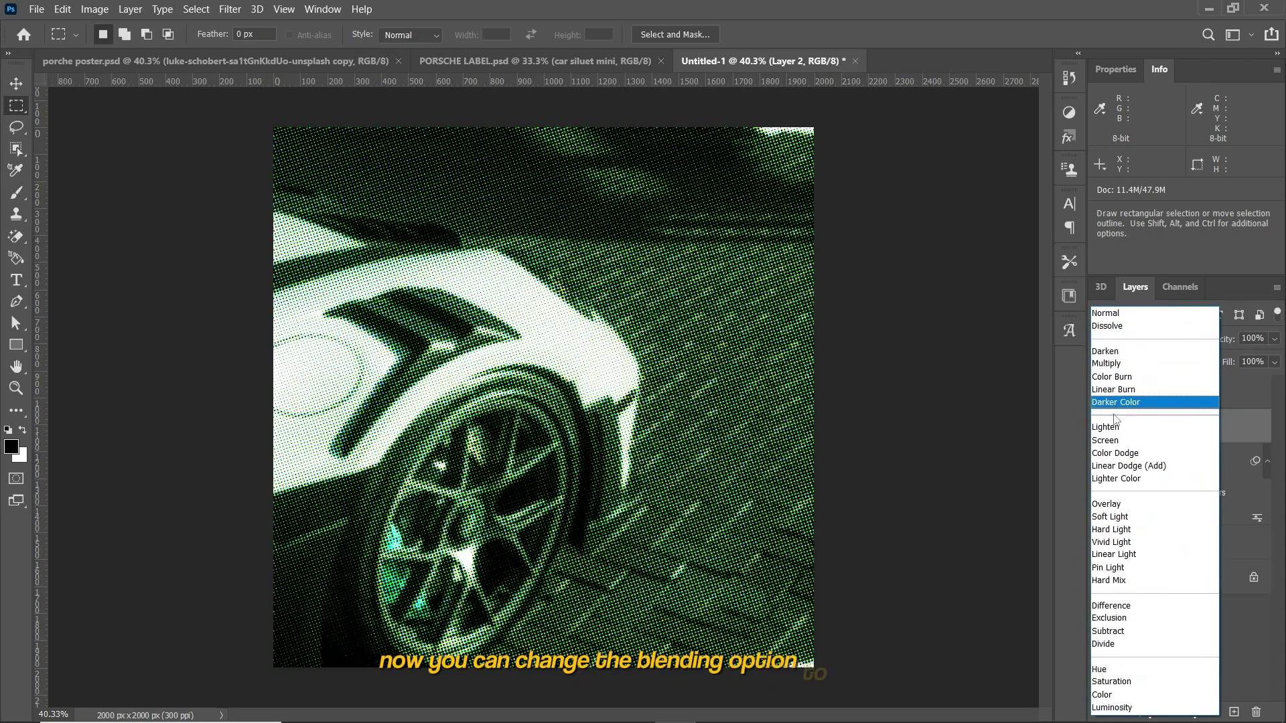
click(1112, 505)
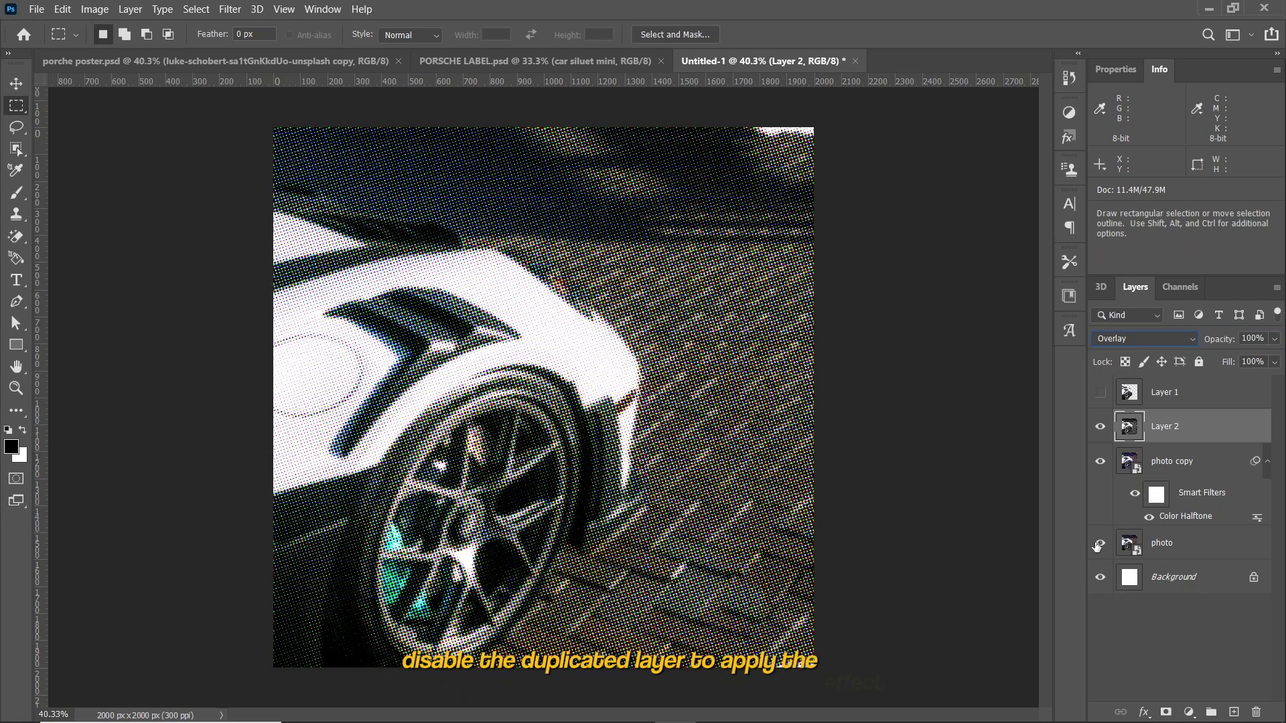
click(1100, 463)
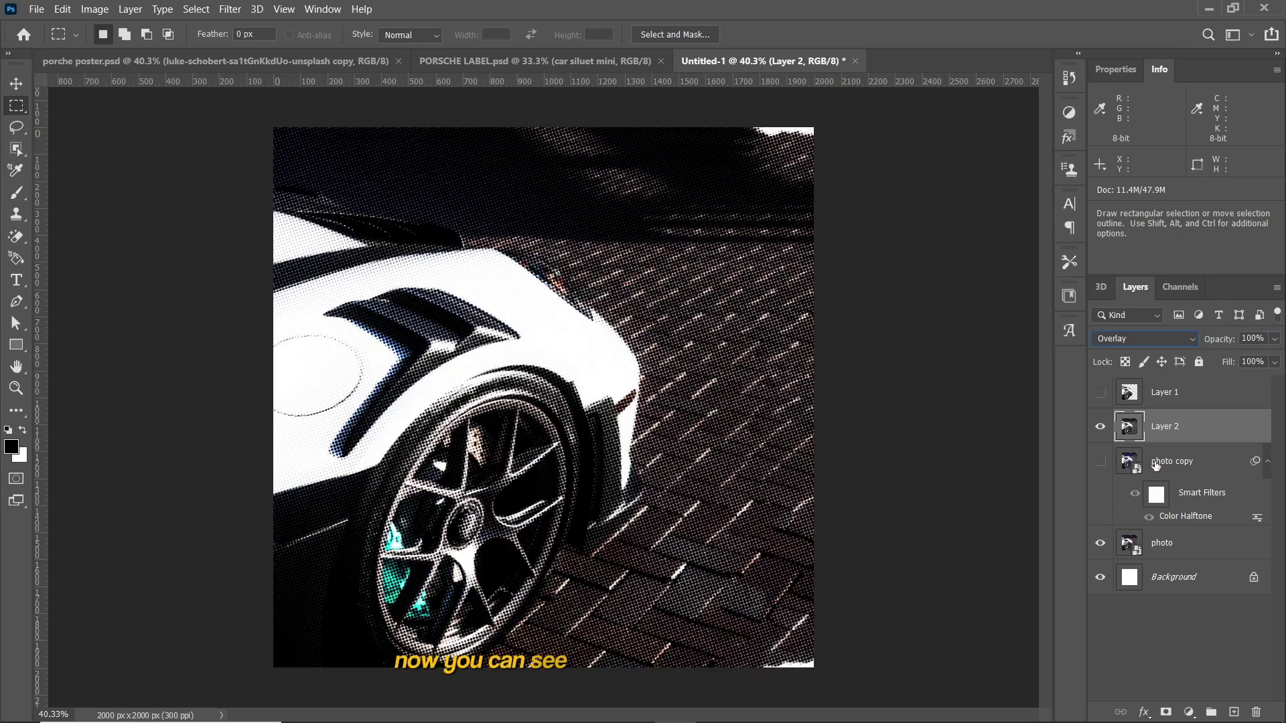
click(1176, 466)
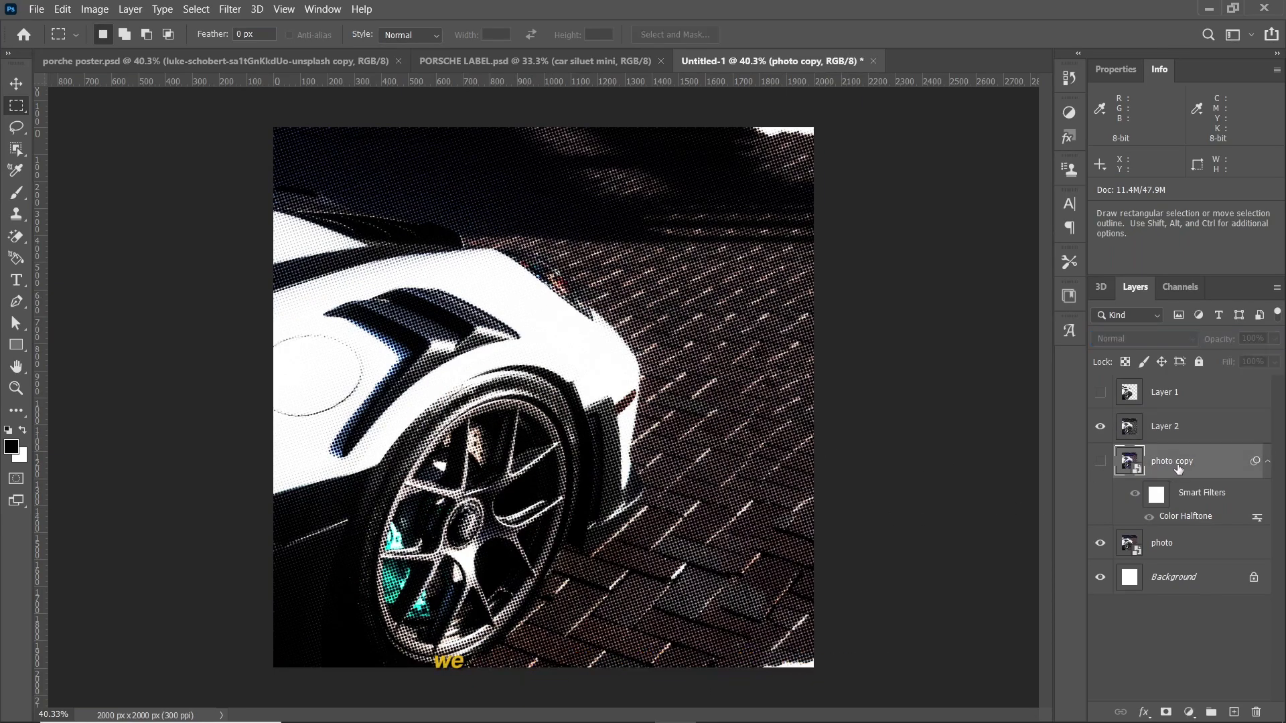
key(Delete)
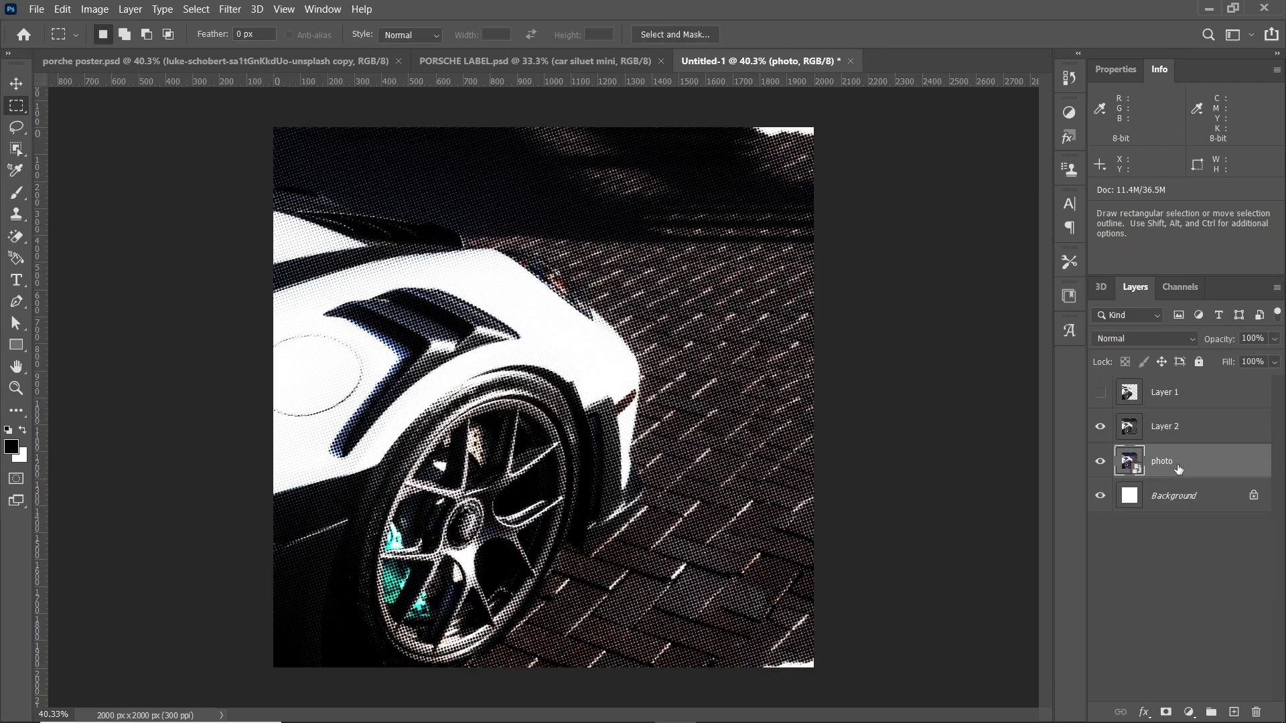
Make Layer 1 visible and duplicate it as Layer 1 copy
click(1191, 395)
click(1100, 392)
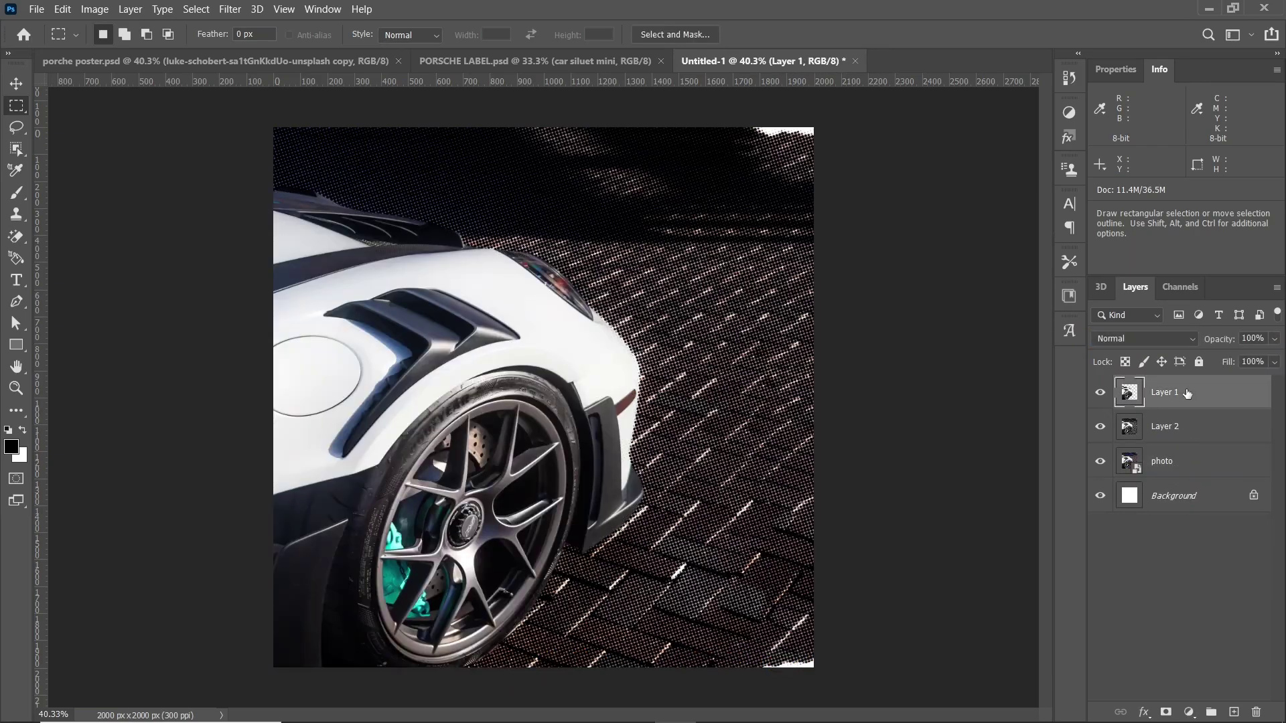
right_click(1189, 395)
click(992, 111)
click(786, 183)
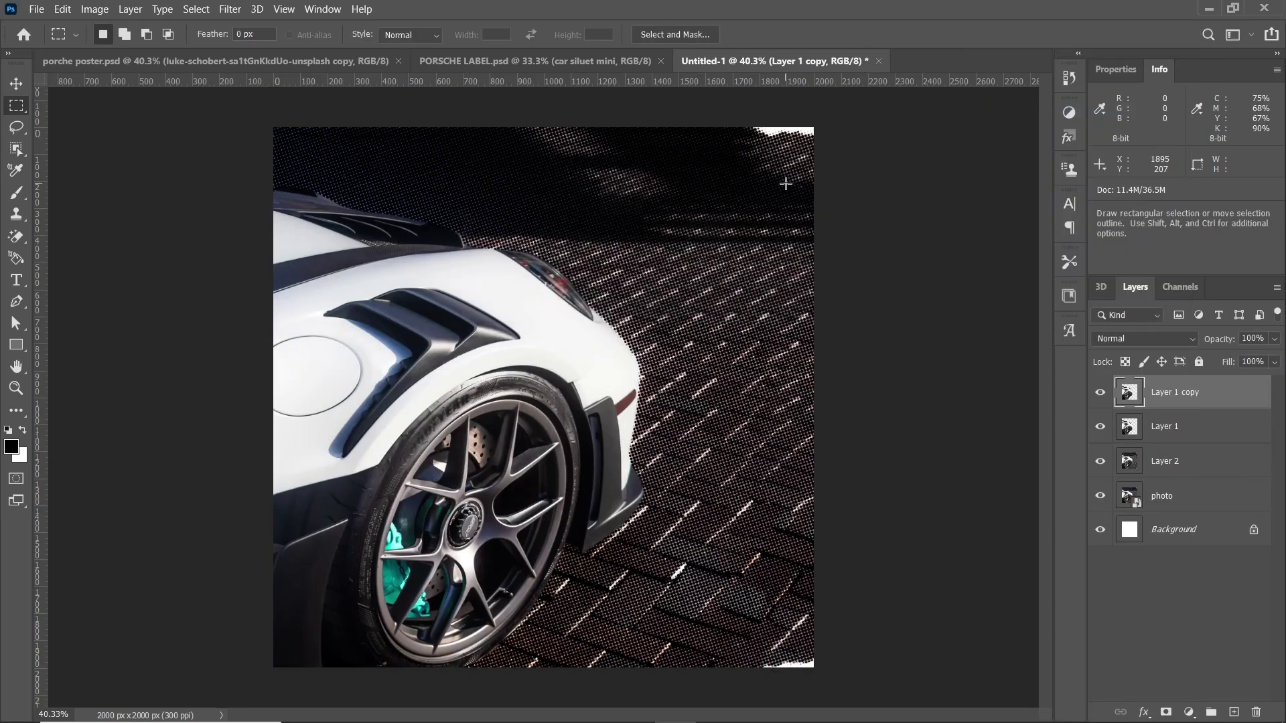
Apply the Color Halftone filter to Layer 1 copy
click(220, 12)
mouse_move(301, 244)
click(496, 244)
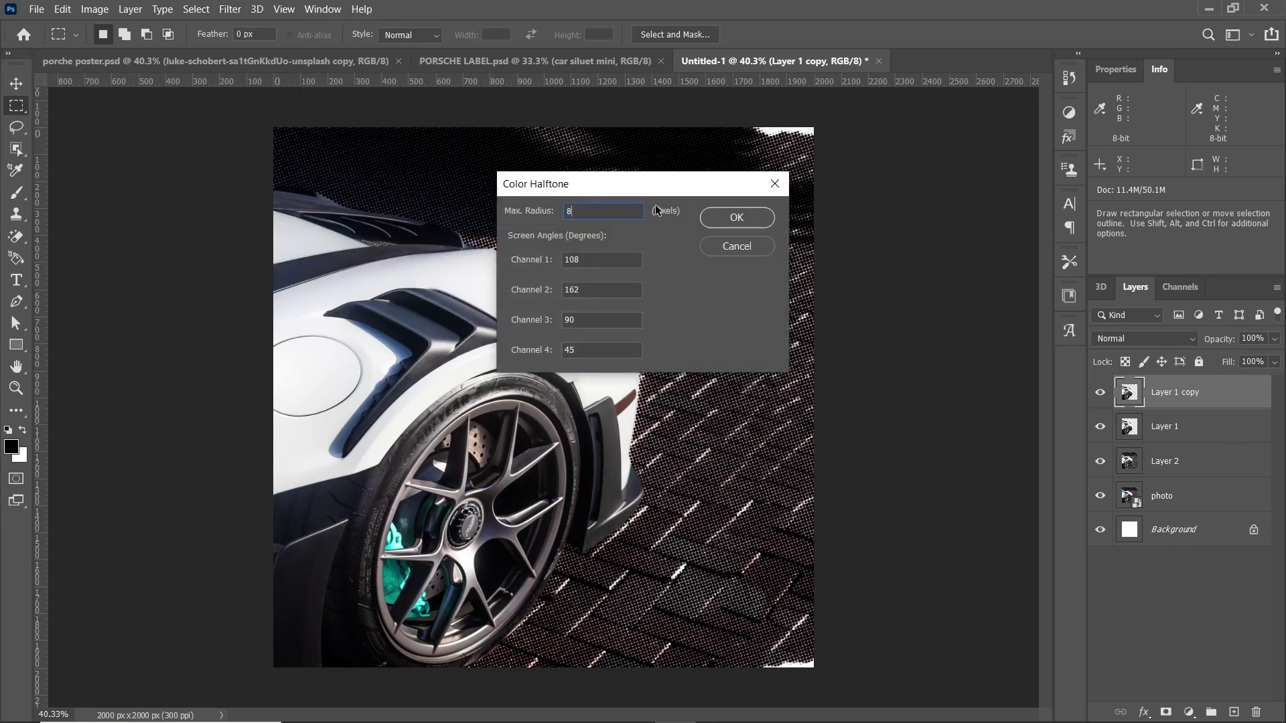
click(712, 221)
Copy the Green channel into a new Layer 3
click(1189, 287)
click(1150, 379)
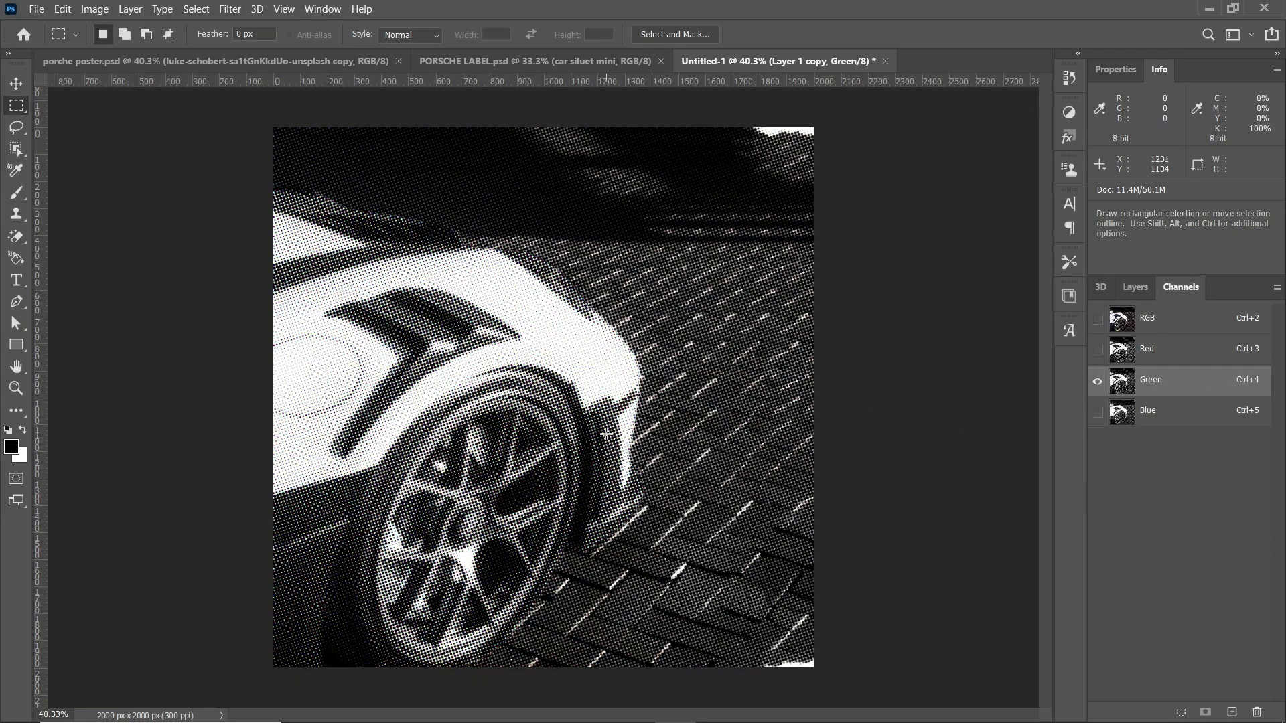
key(ctrl+a)
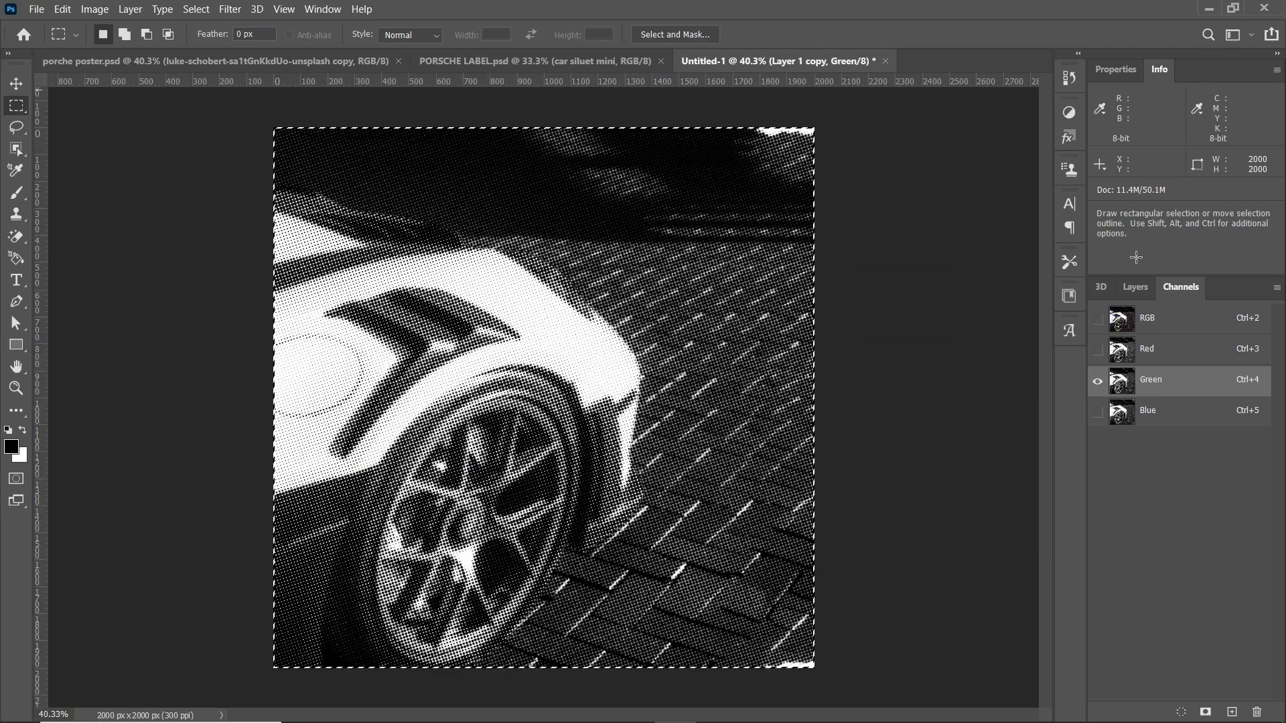
click(1135, 287)
click(1233, 712)
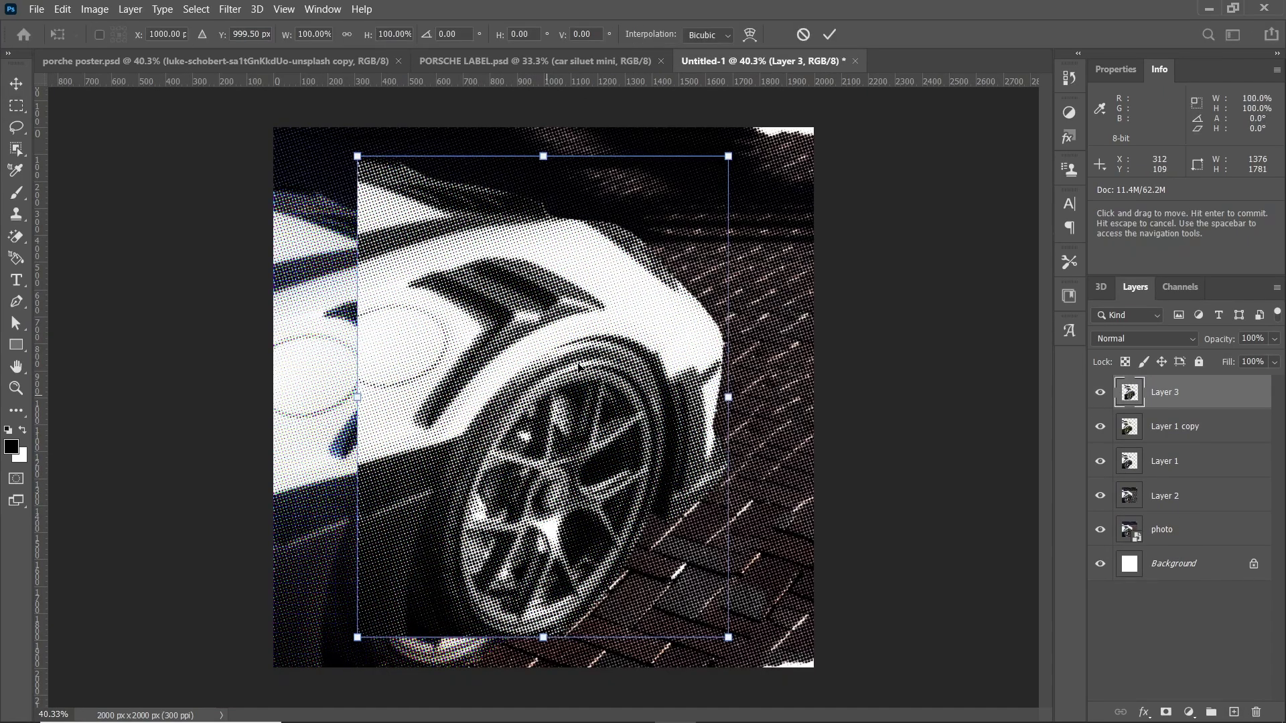
Set Layer 3 to Overlay blend mode and delete Layer 1 copy
click(1144, 338)
click(1125, 502)
click(1100, 427)
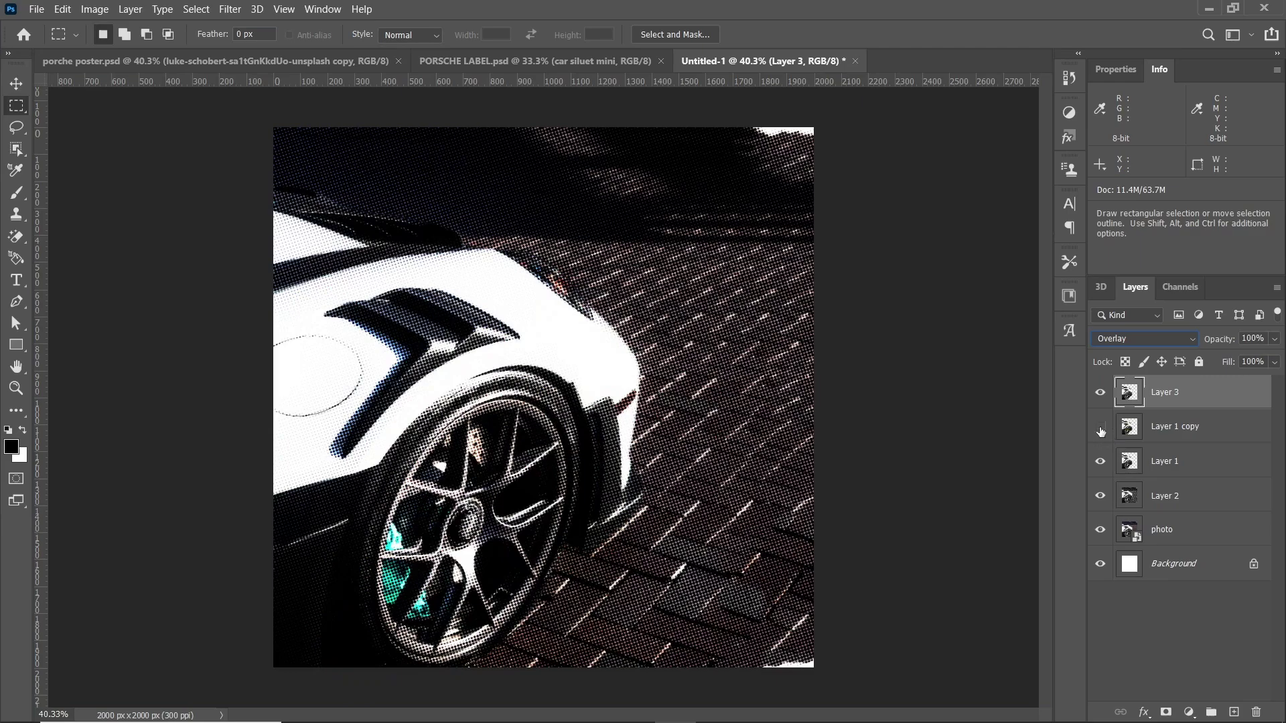
click(1174, 429)
key(Delete)
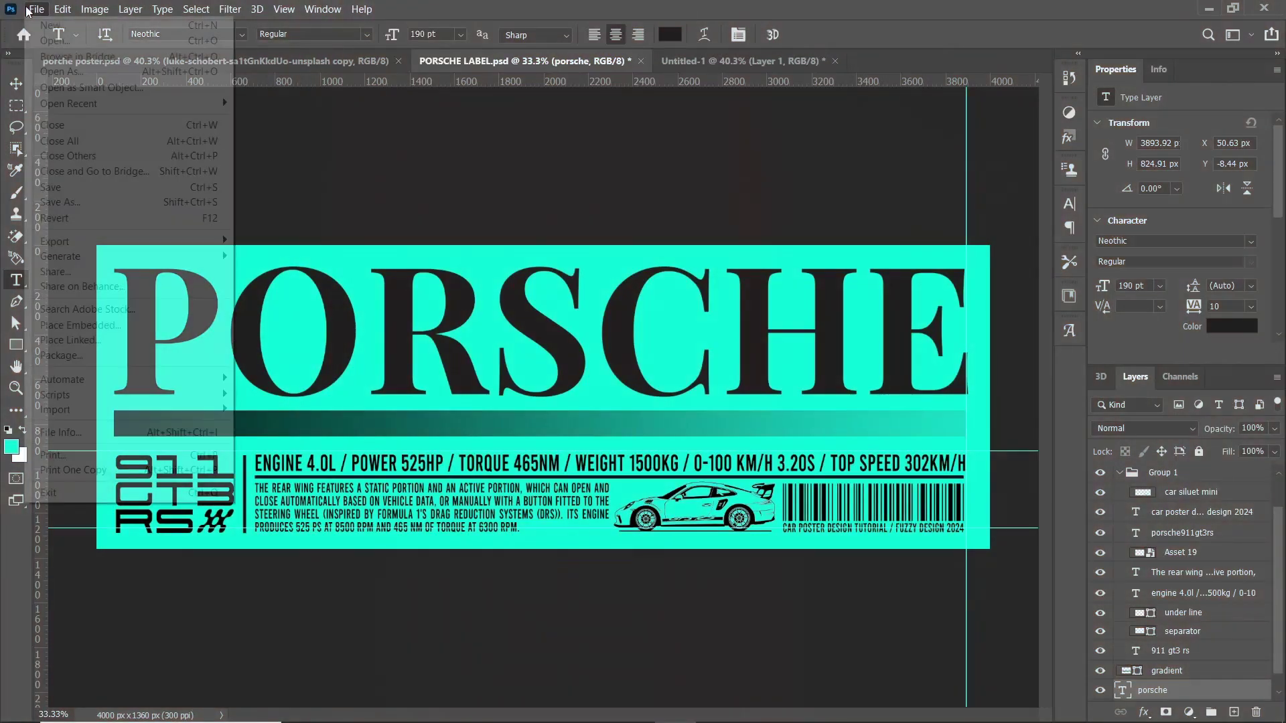
Create a new 4000 × 1360 px, 300 ppi document
click(36, 8)
click(47, 27)
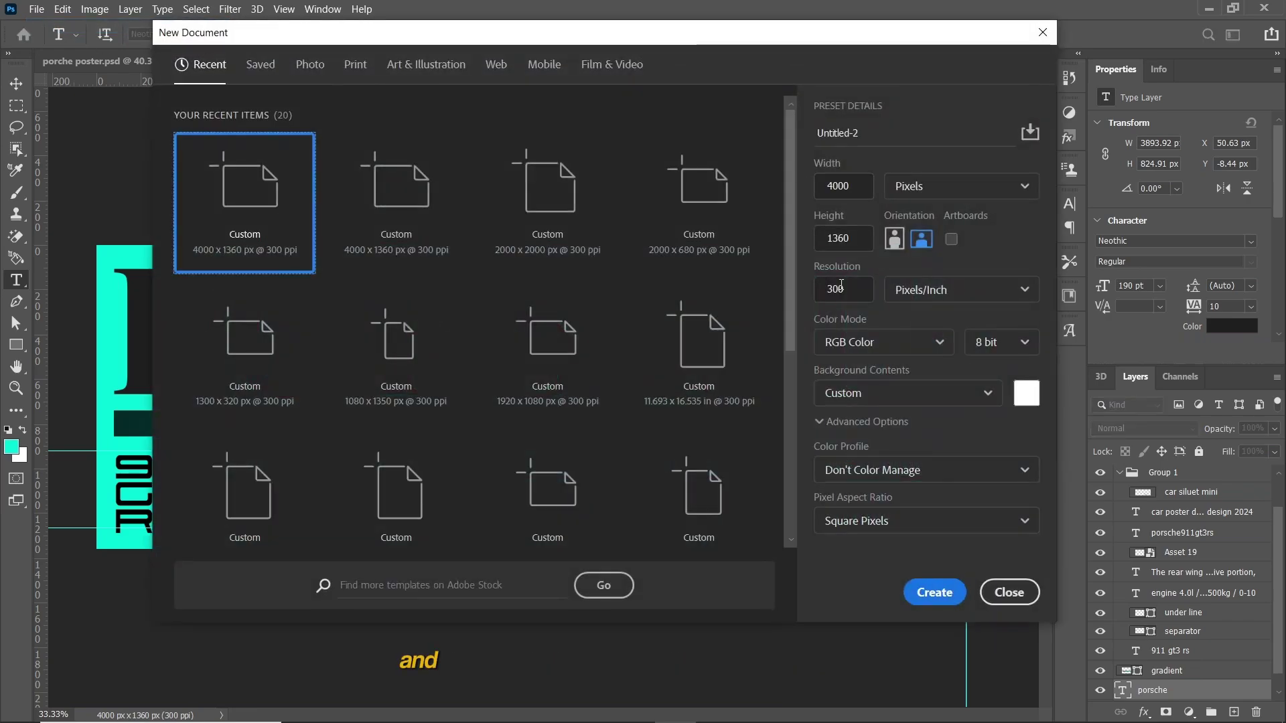
click(934, 592)
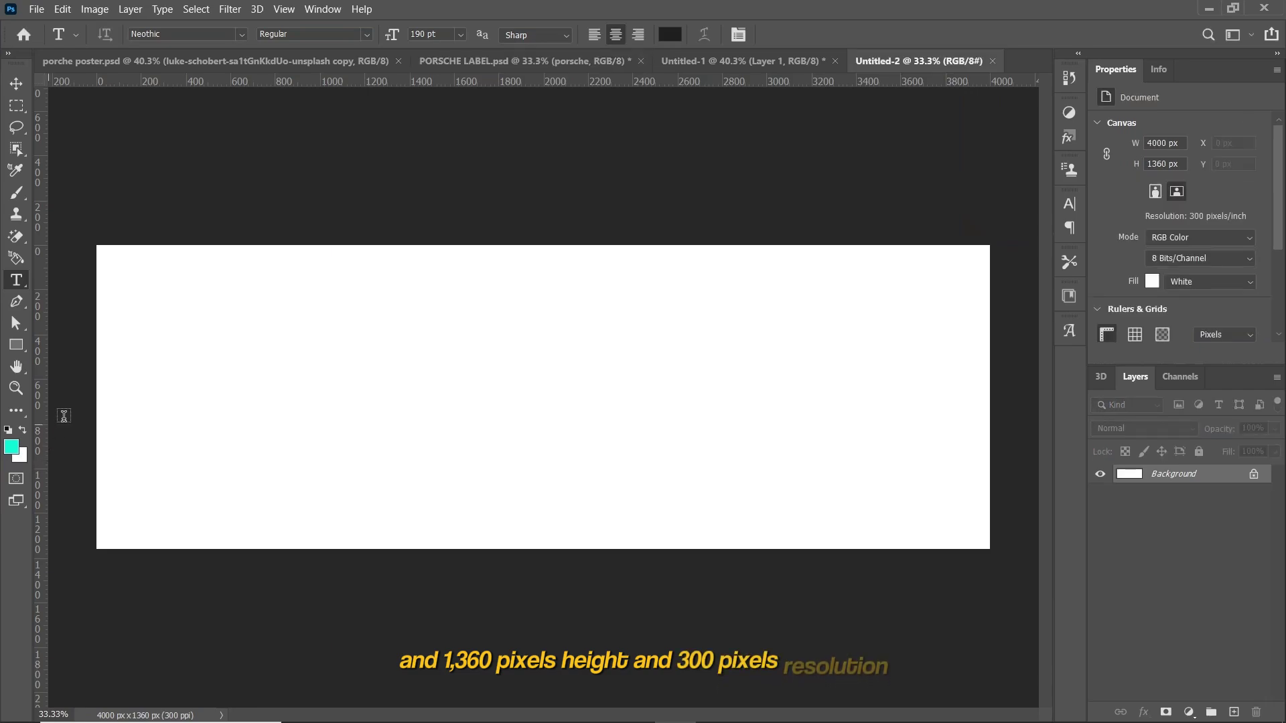
Fill the new canvas with cyan using the Paint Bucket
key(g)
click(393, 404)
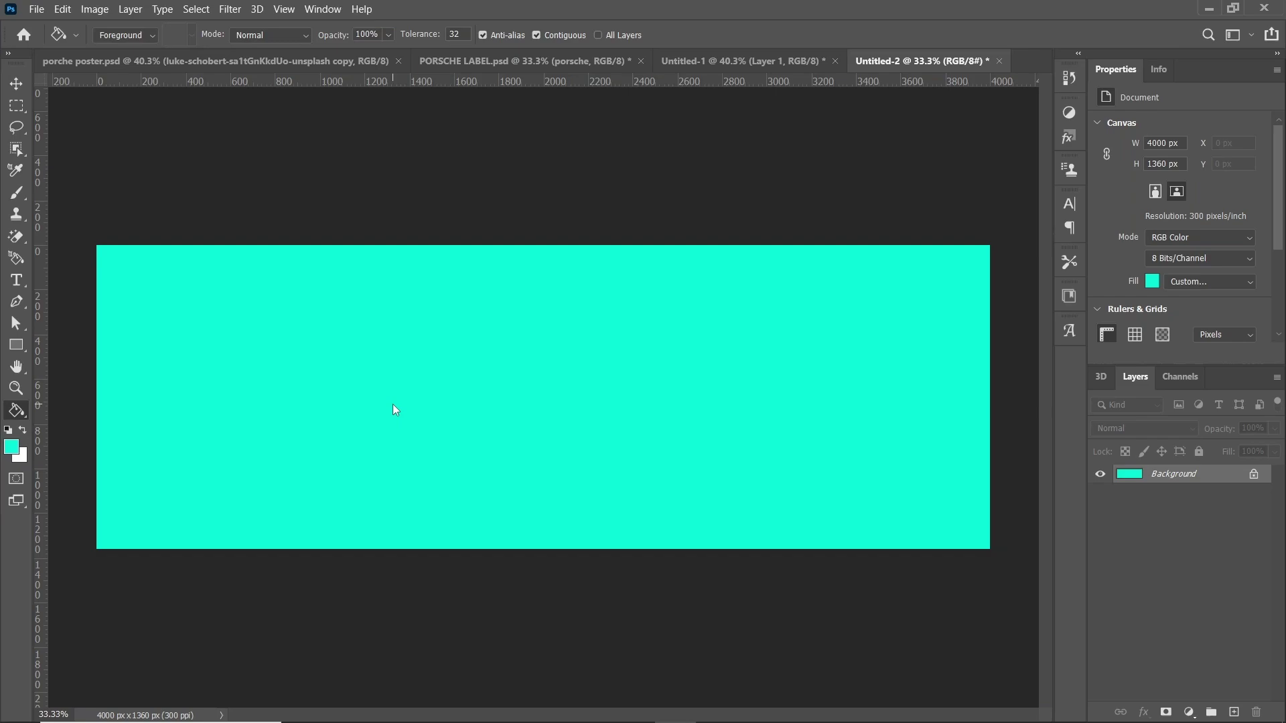
key(t)
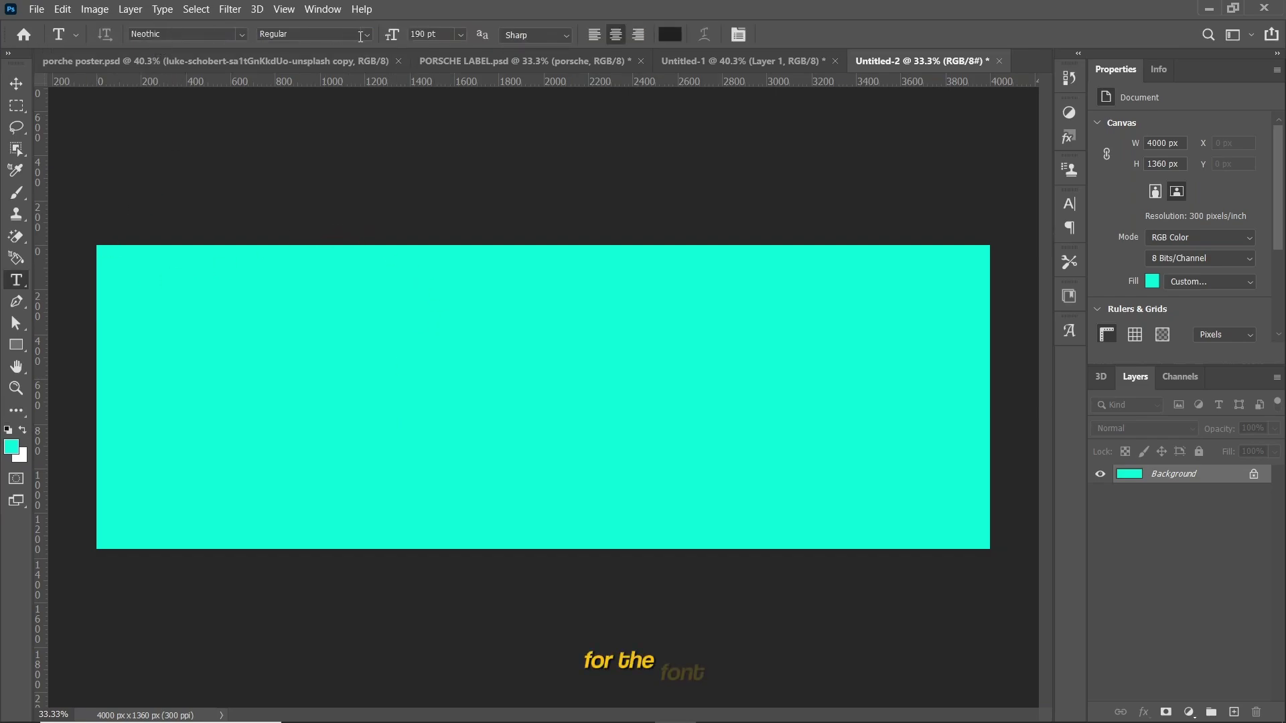
Type PORSCHE in Neothic 190 pt across the top of the cyan banner and commit it
click(184, 327)
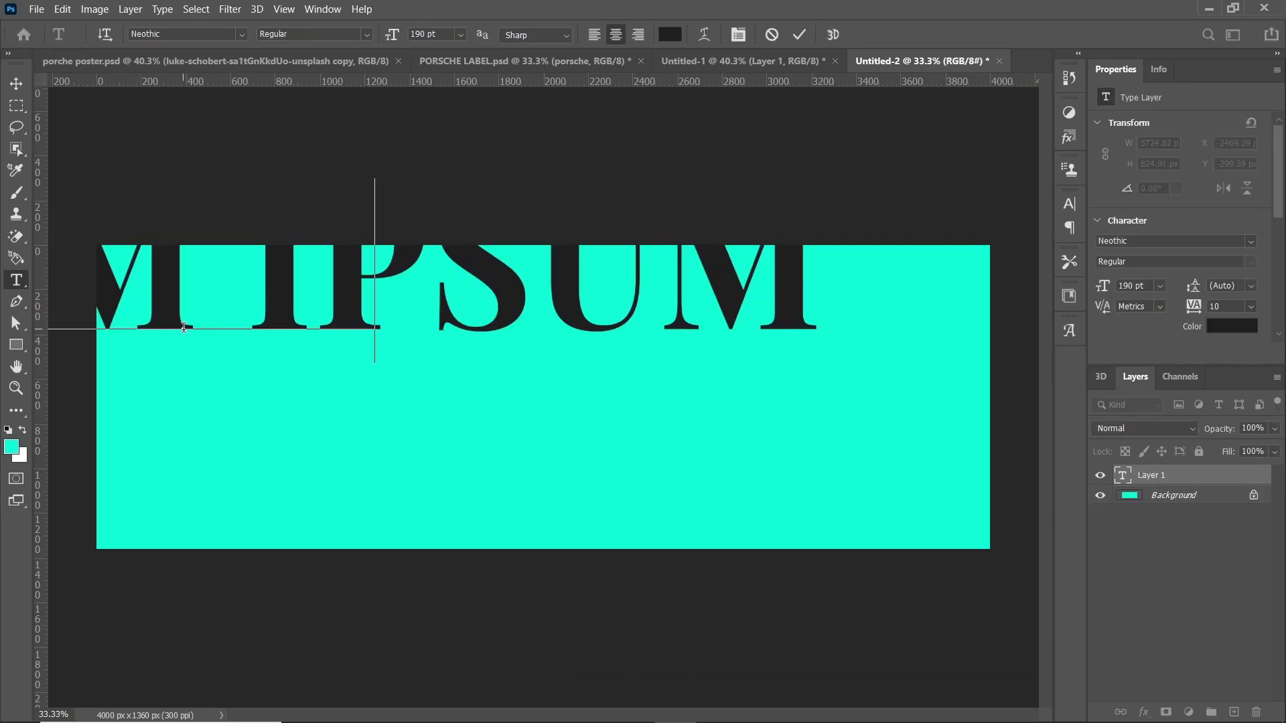
text(PORSCH)
text(E)
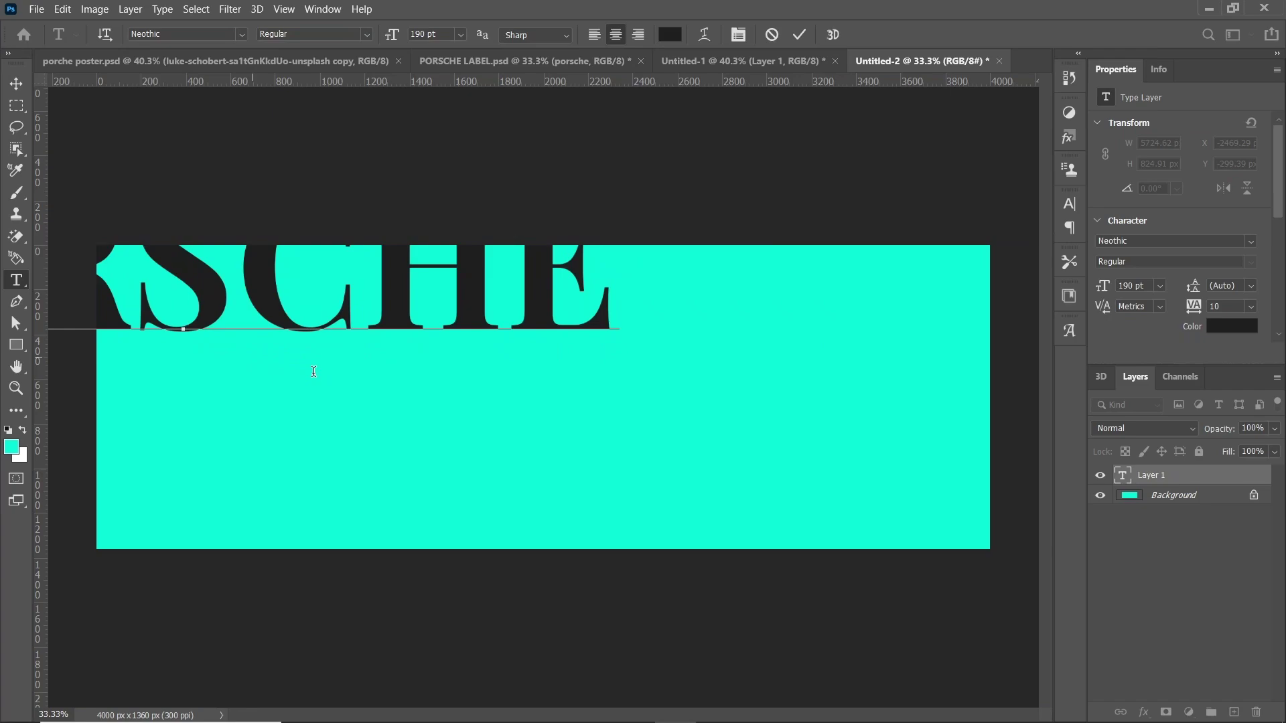
drag(442, 392, 803, 446)
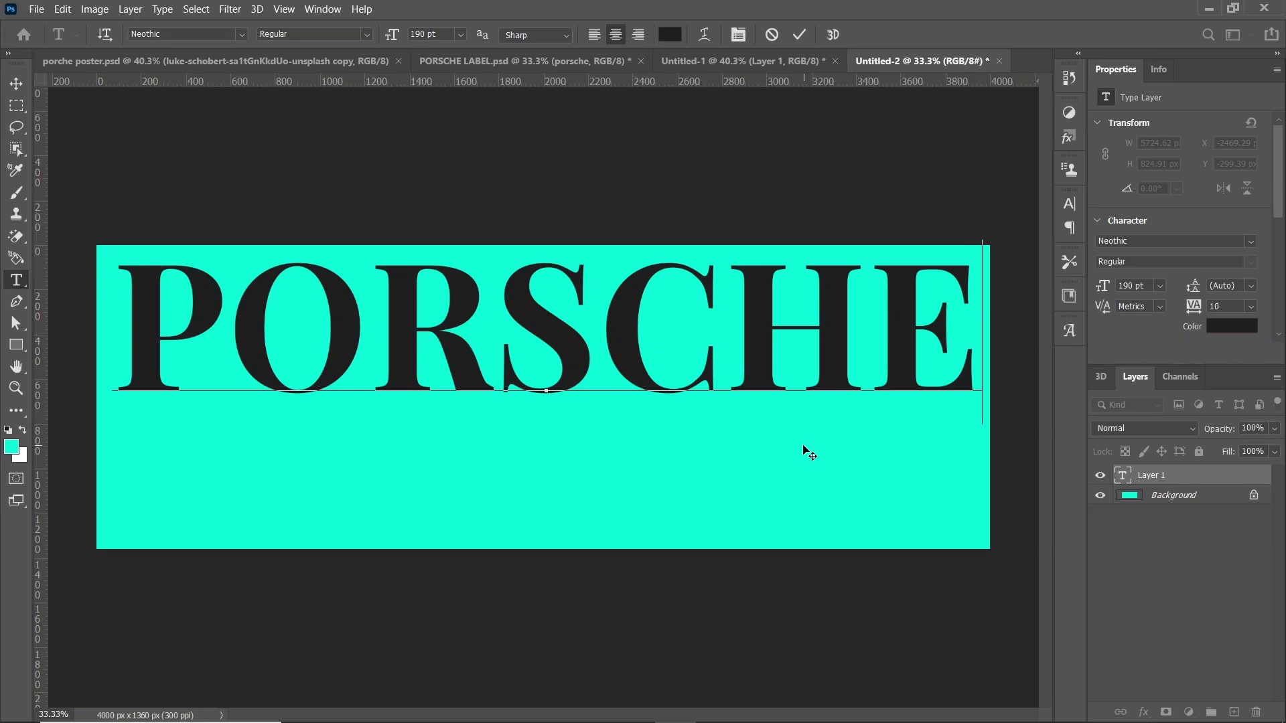
click(799, 34)
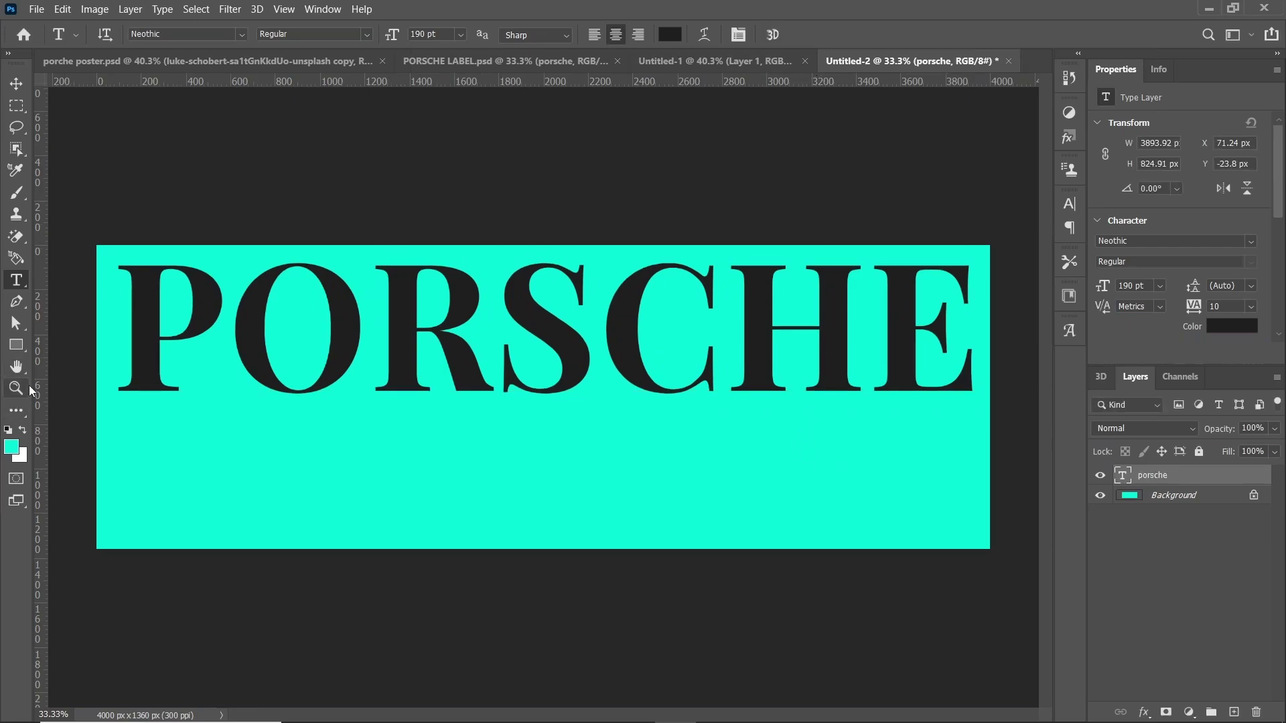
Set the rectangle fill to a linear gradient from dark teal to cyan #01e6d9 at 0°
click(21, 345)
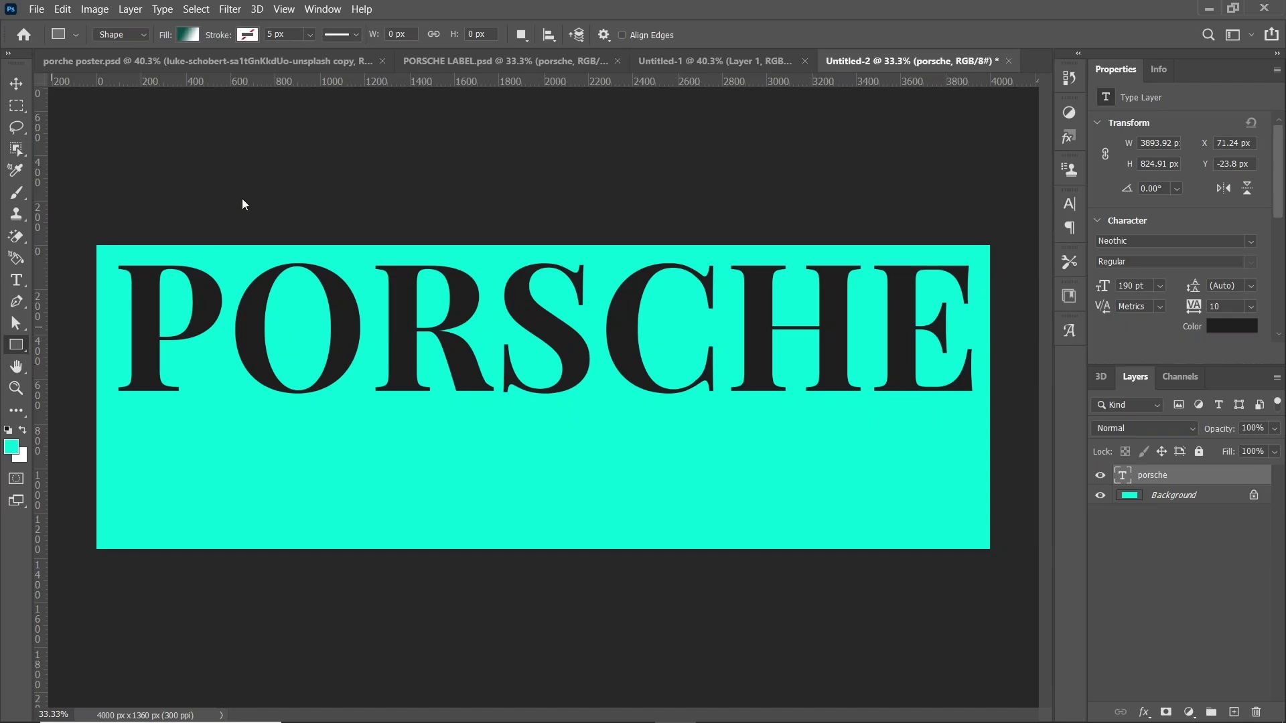
click(189, 35)
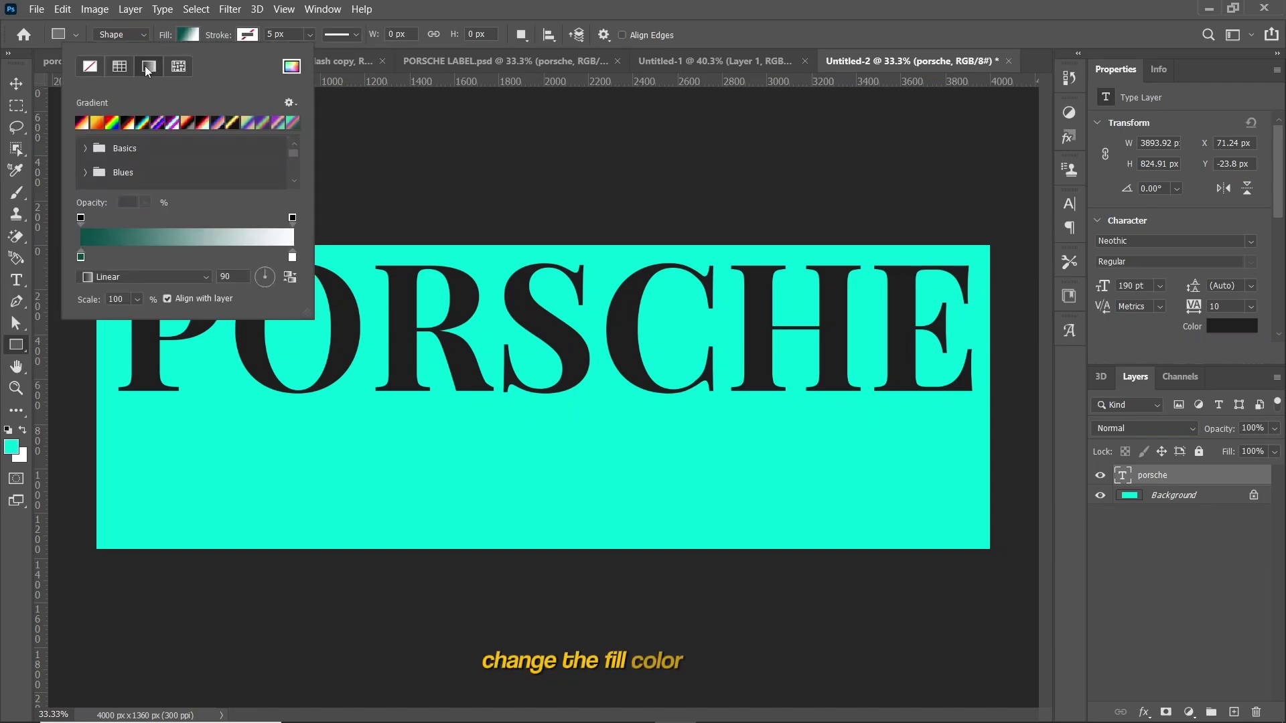
click(81, 257)
double_click(80, 256)
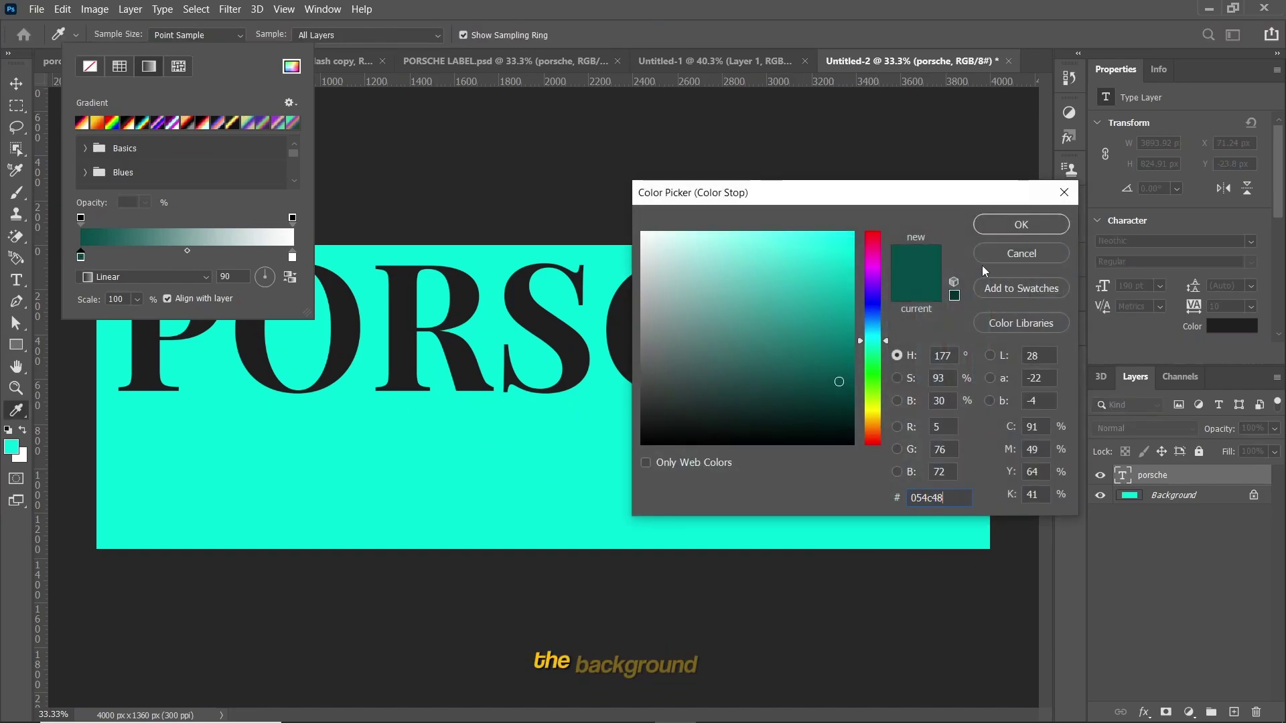
click(1007, 230)
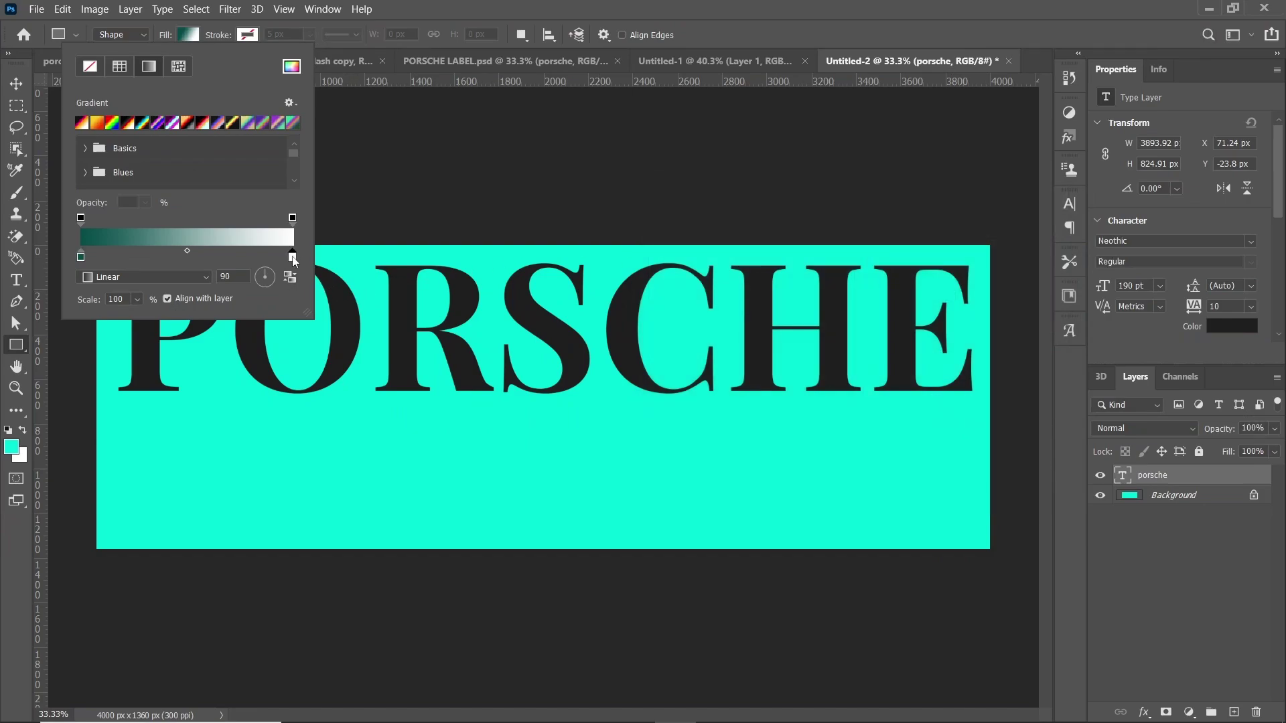
double_click(292, 256)
click(494, 421)
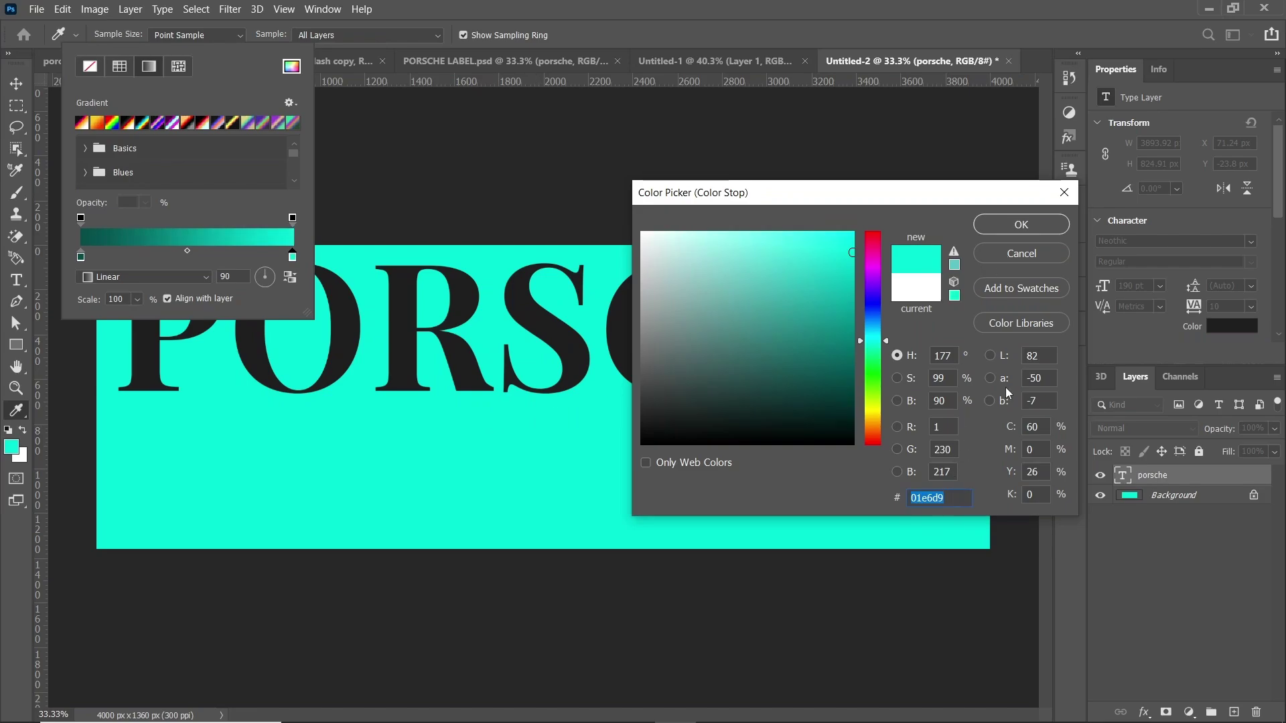
click(1021, 224)
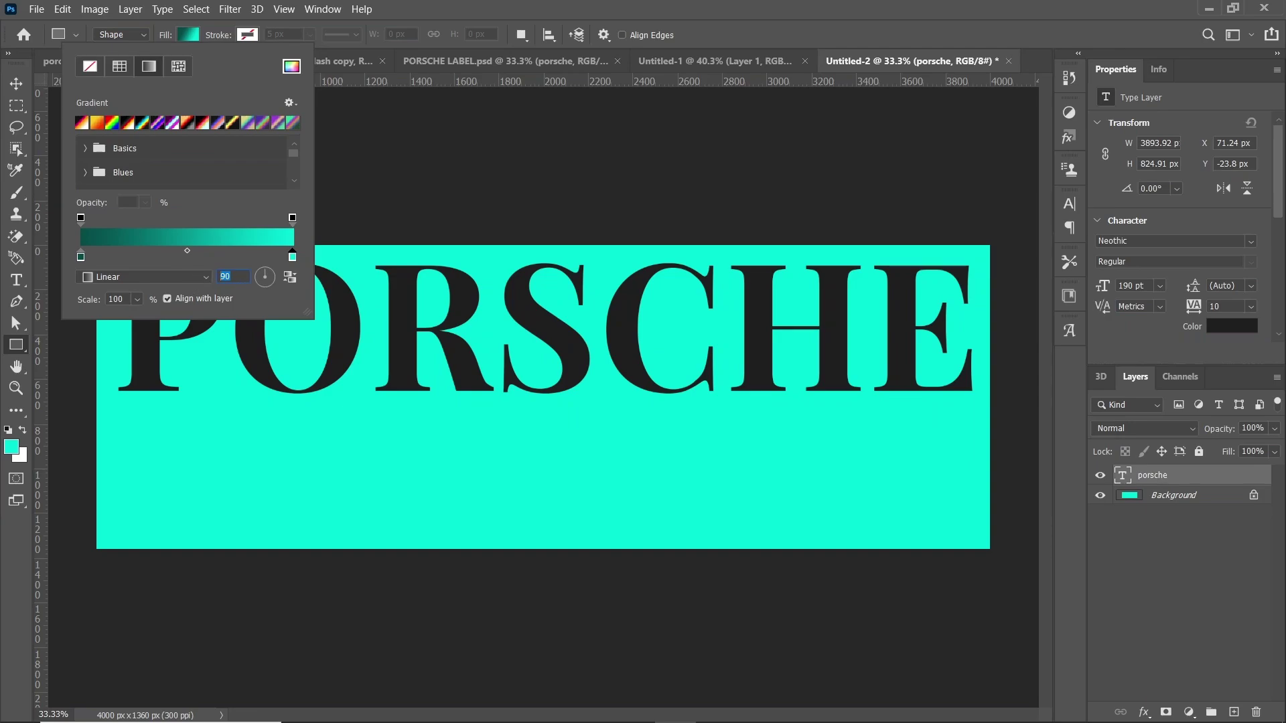
text(0)
key(Return)
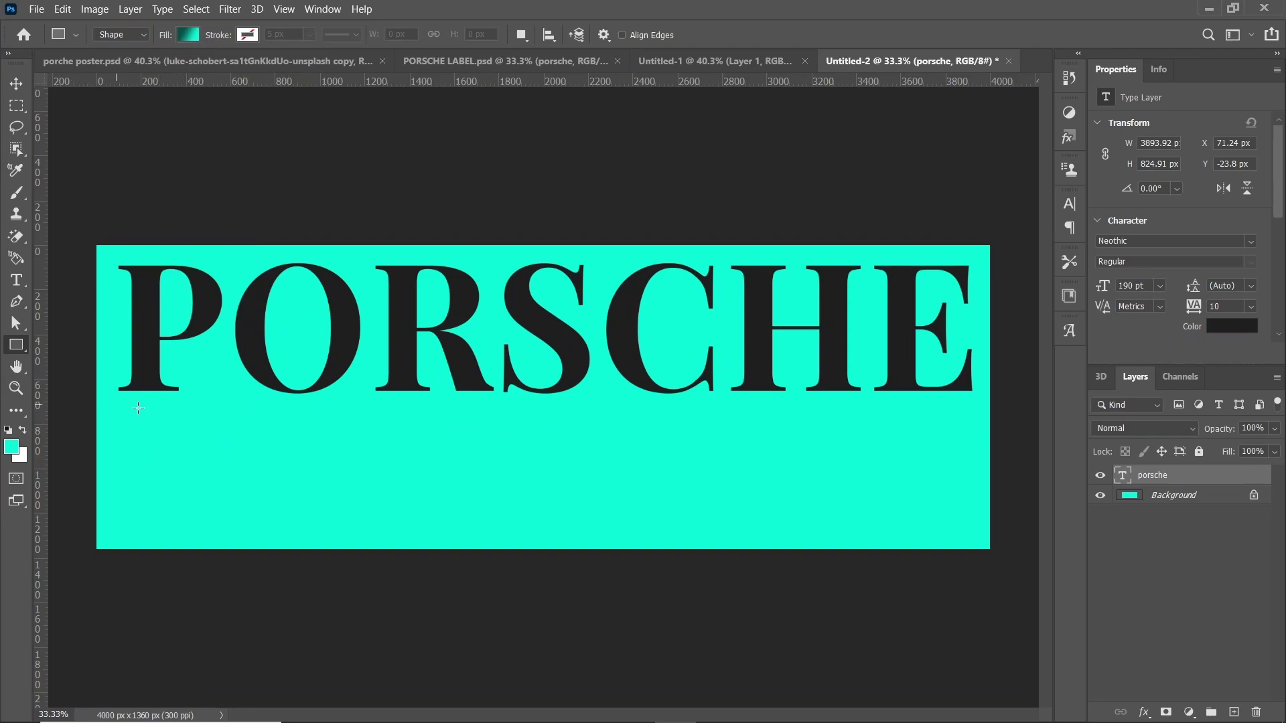
Draw a 3819 × 90 px bar under PORSCHE with a 0° dark-teal-to-cyan gradient
drag(118, 408, 971, 427)
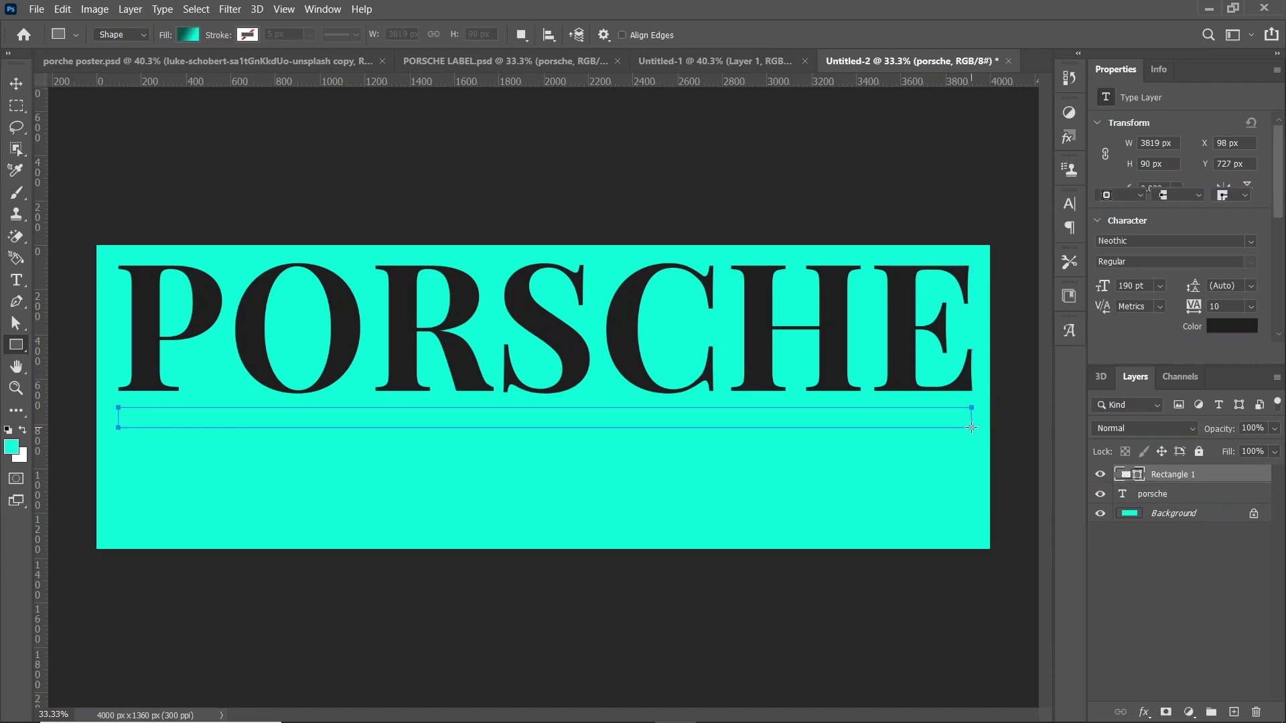
click(191, 37)
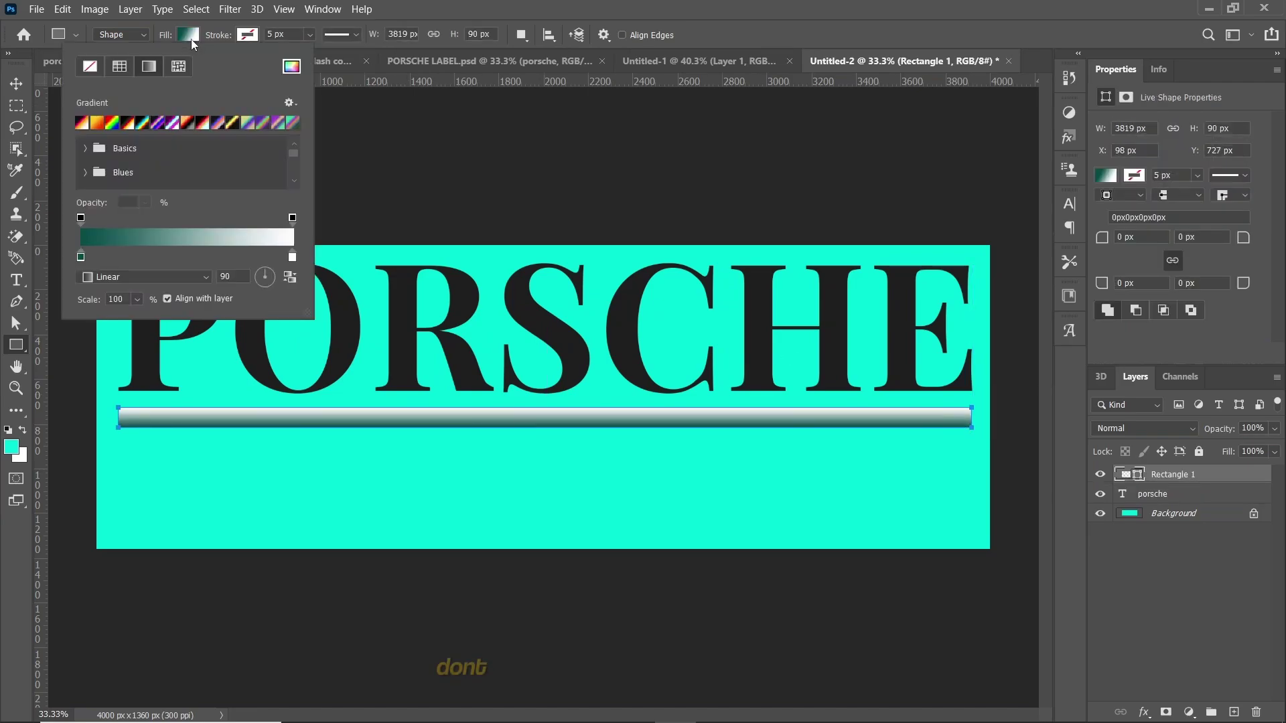
double_click(292, 258)
click(574, 489)
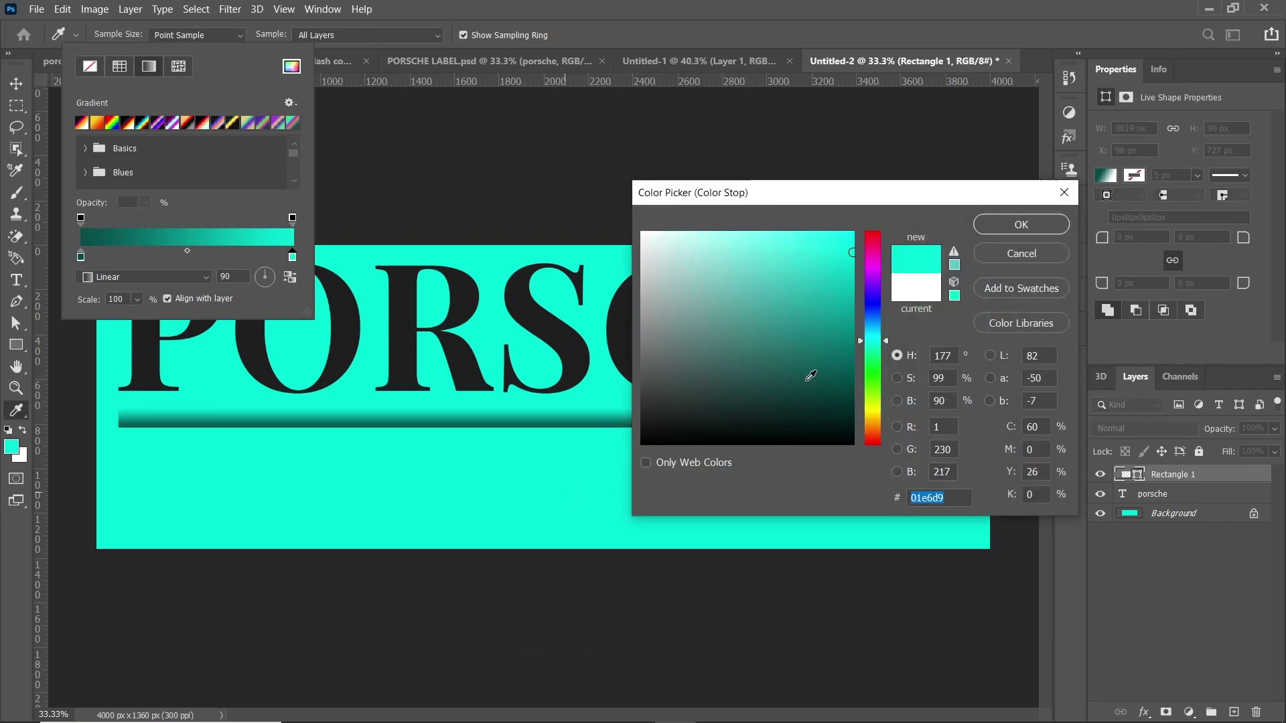
click(1021, 224)
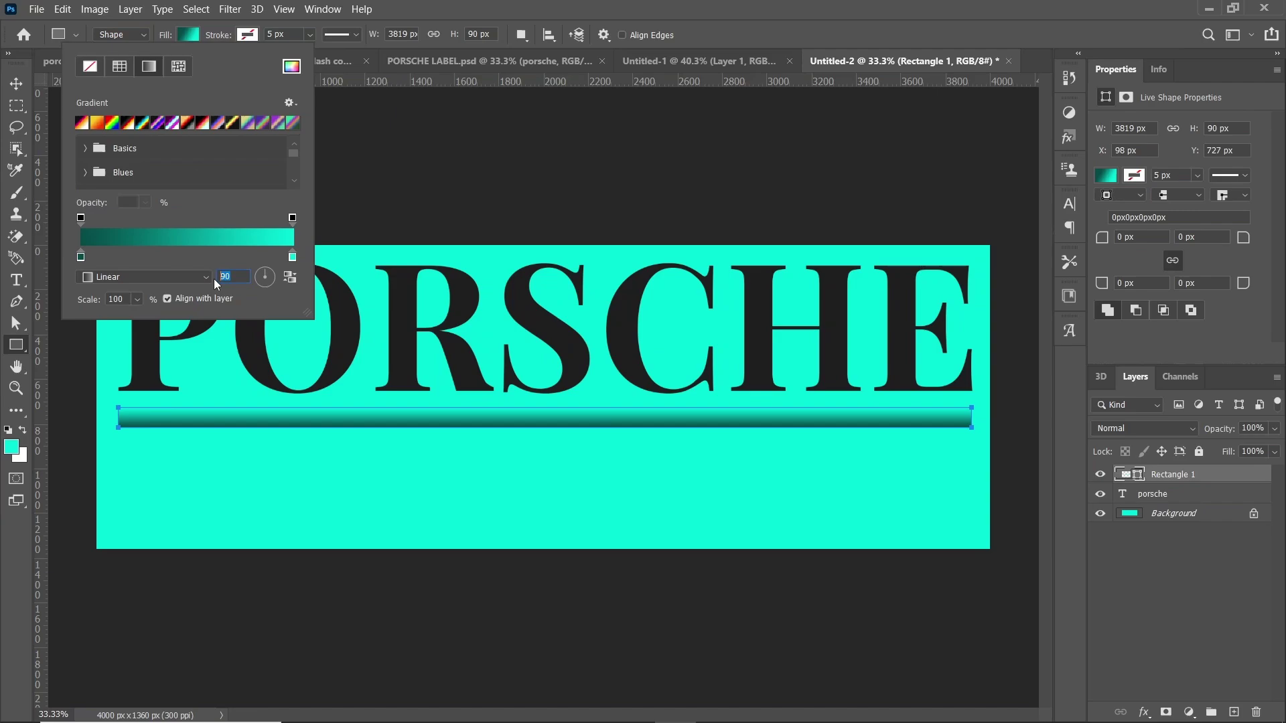
text(0)
key(Return)
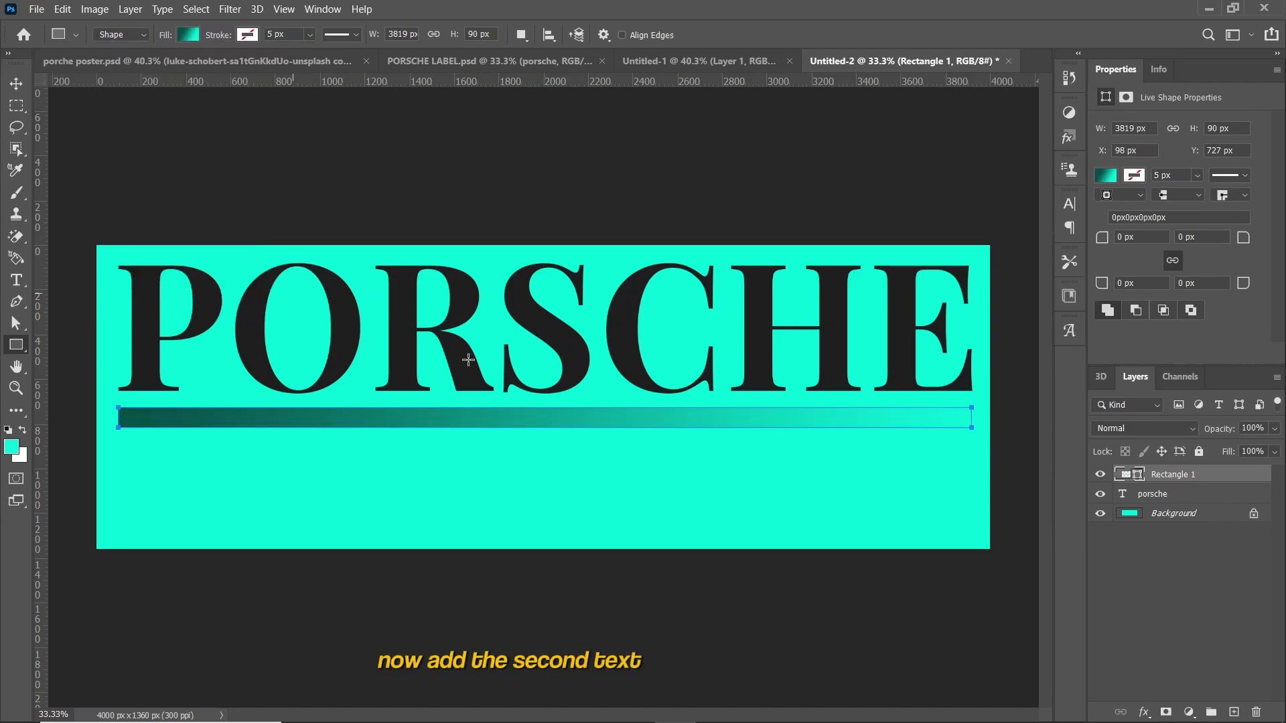
key(Return)
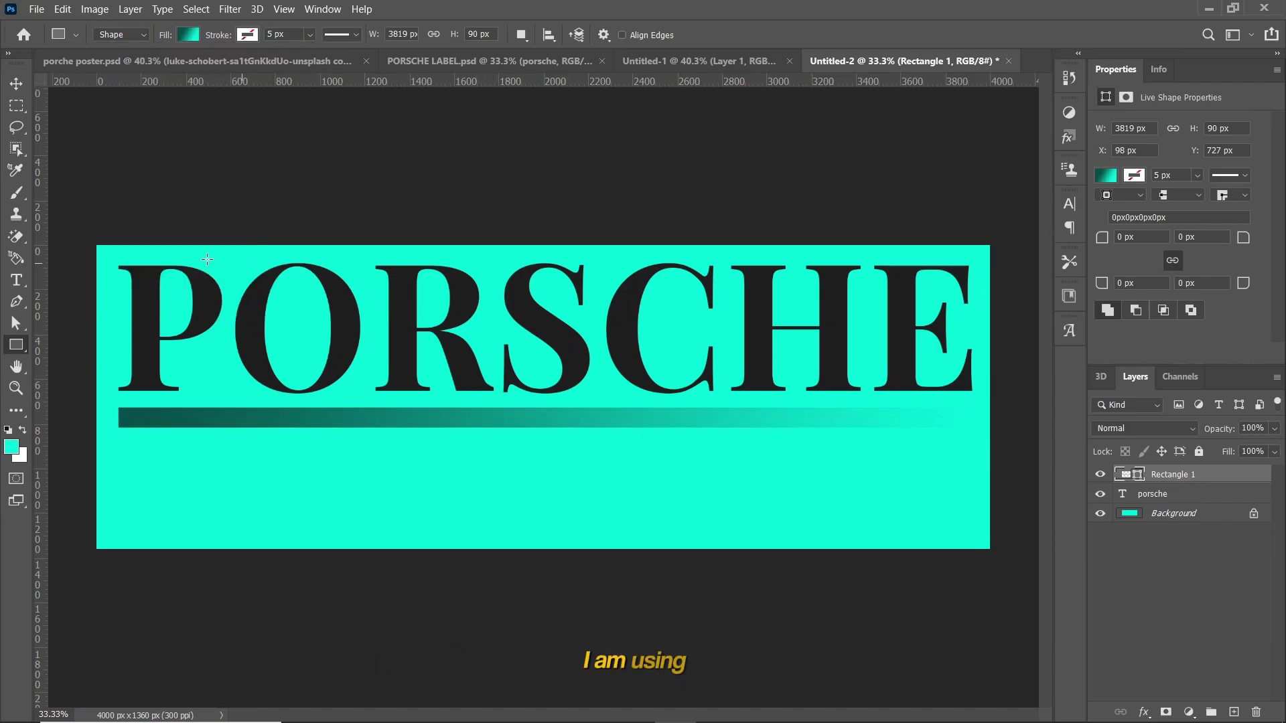
key(t)
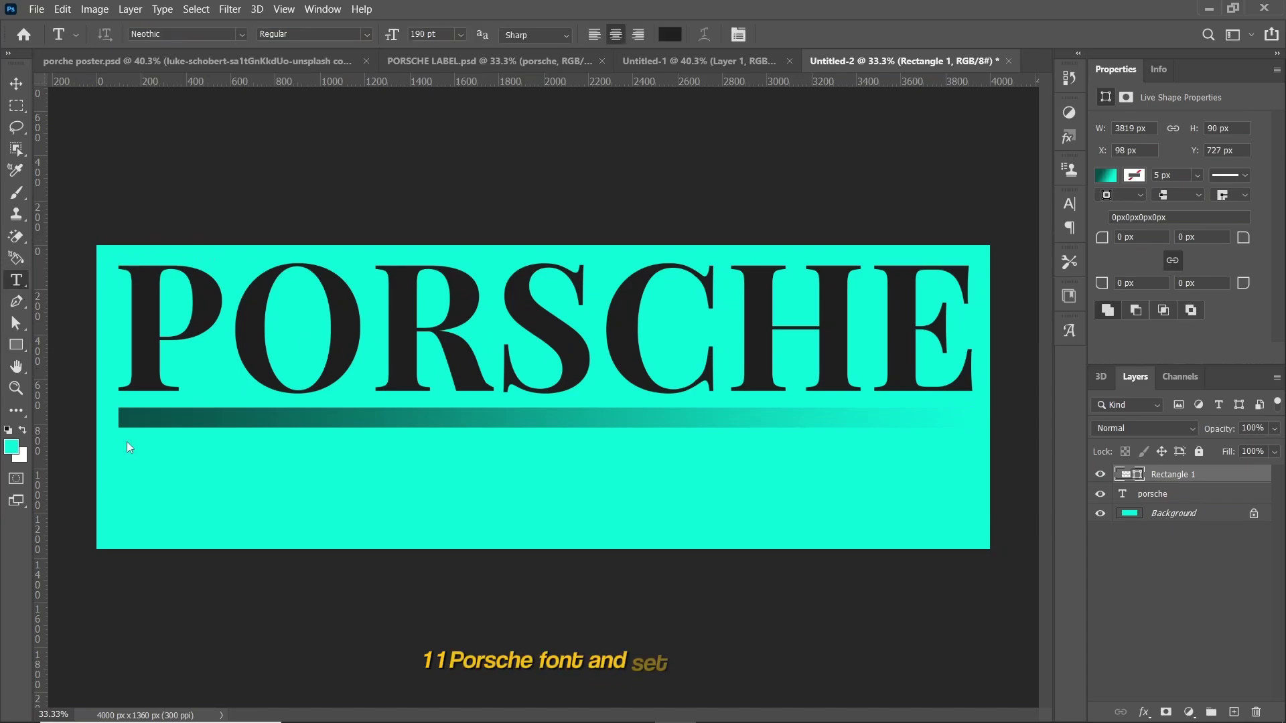
Select the 911 Porscha font for new text
click(216, 35)
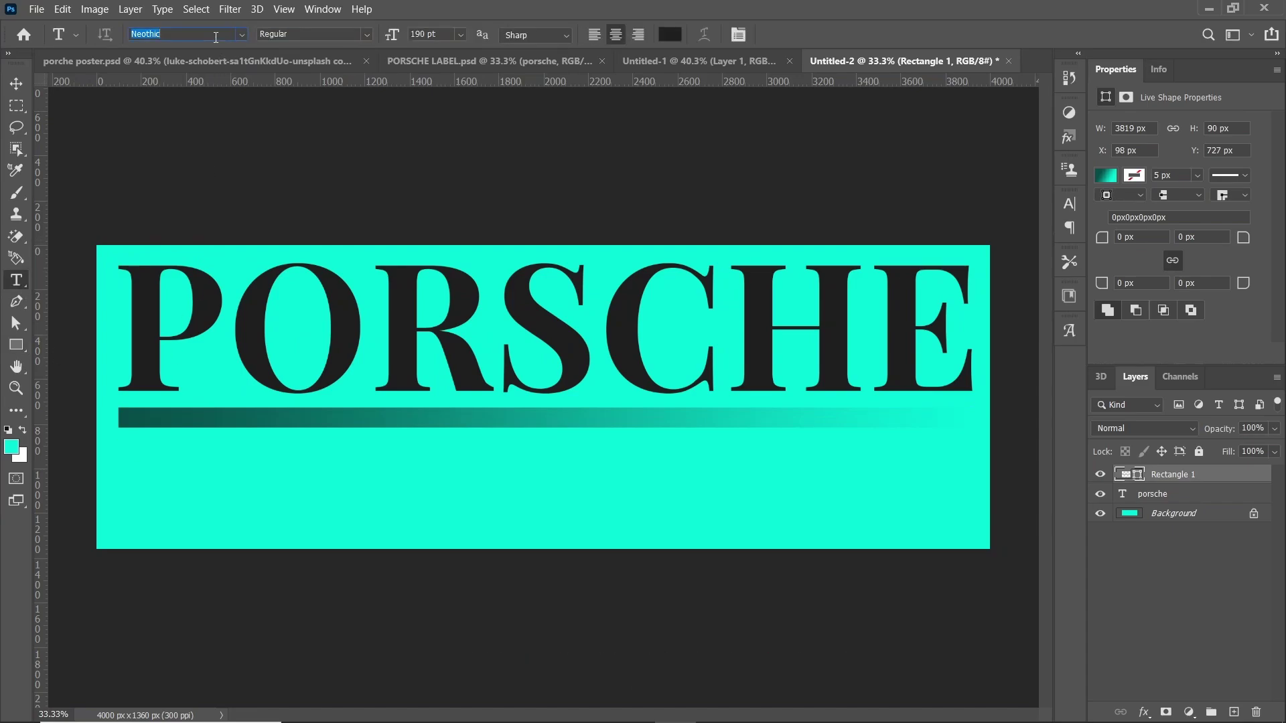
text(911po)
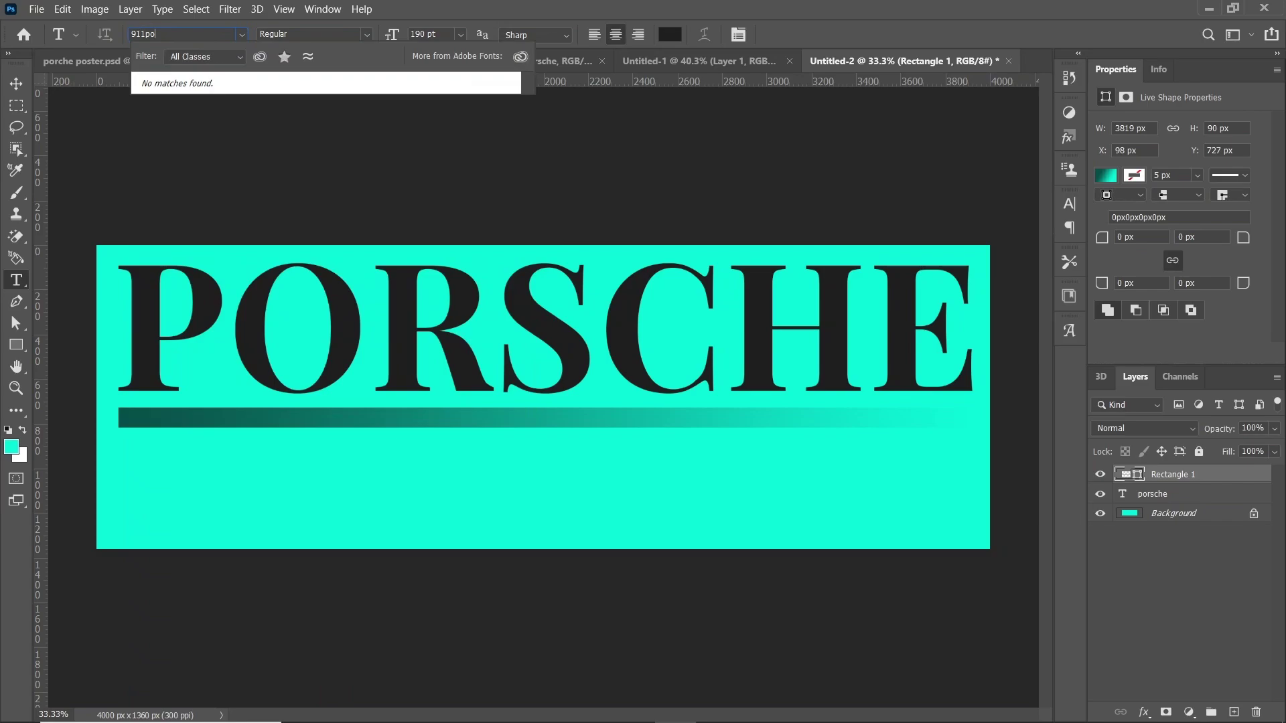
key(BackSpace)
key(BackSpace)
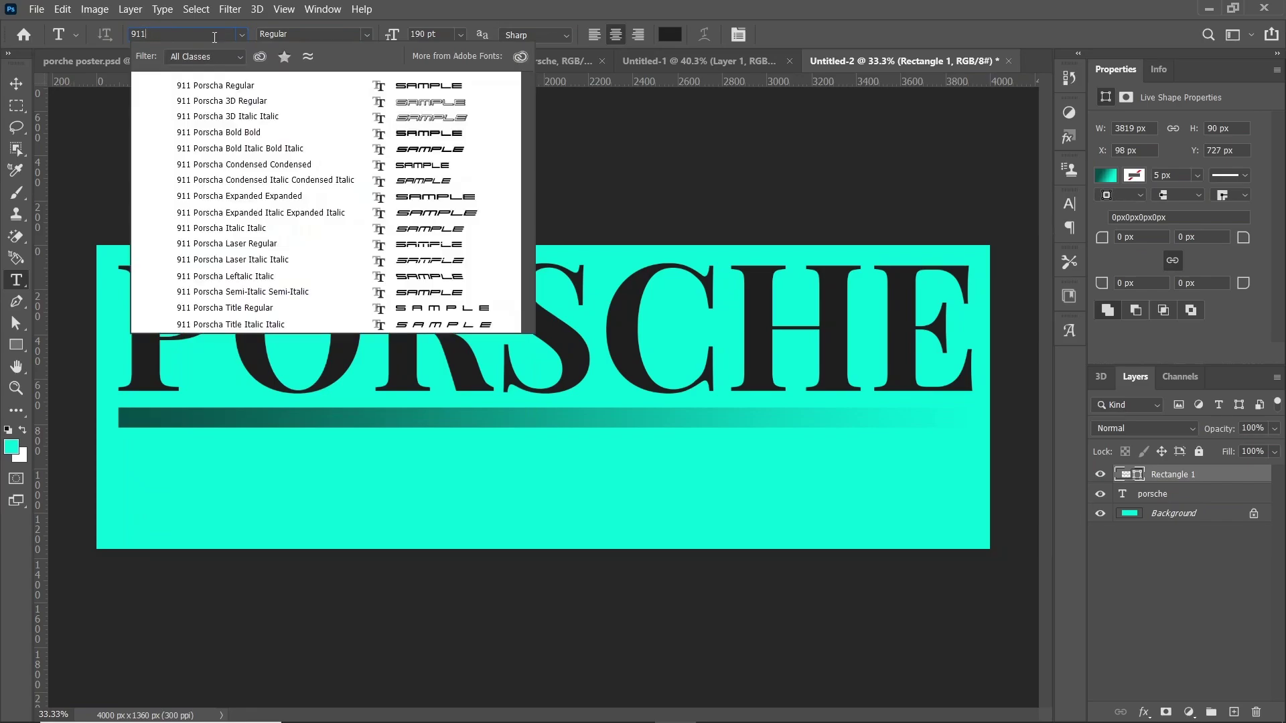
click(231, 86)
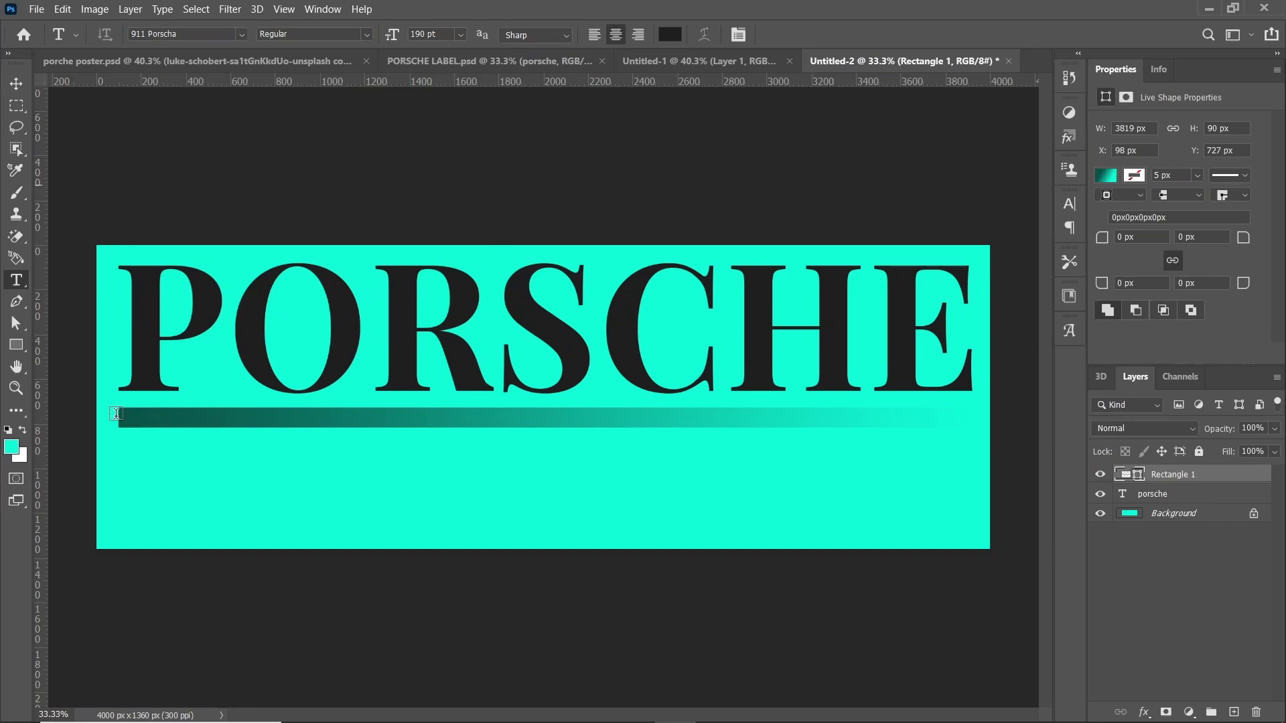
Type the 911 GT3 lines at 43 pt below the teal bar
click(126, 448)
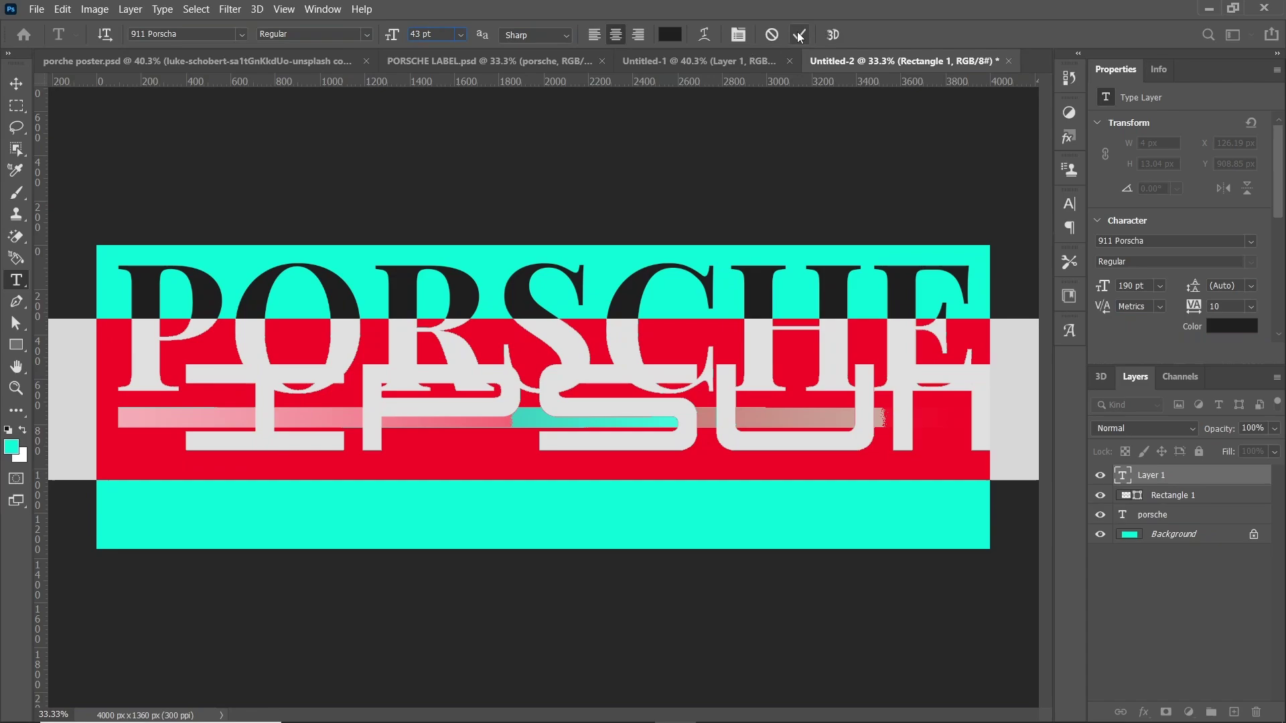
key(Return)
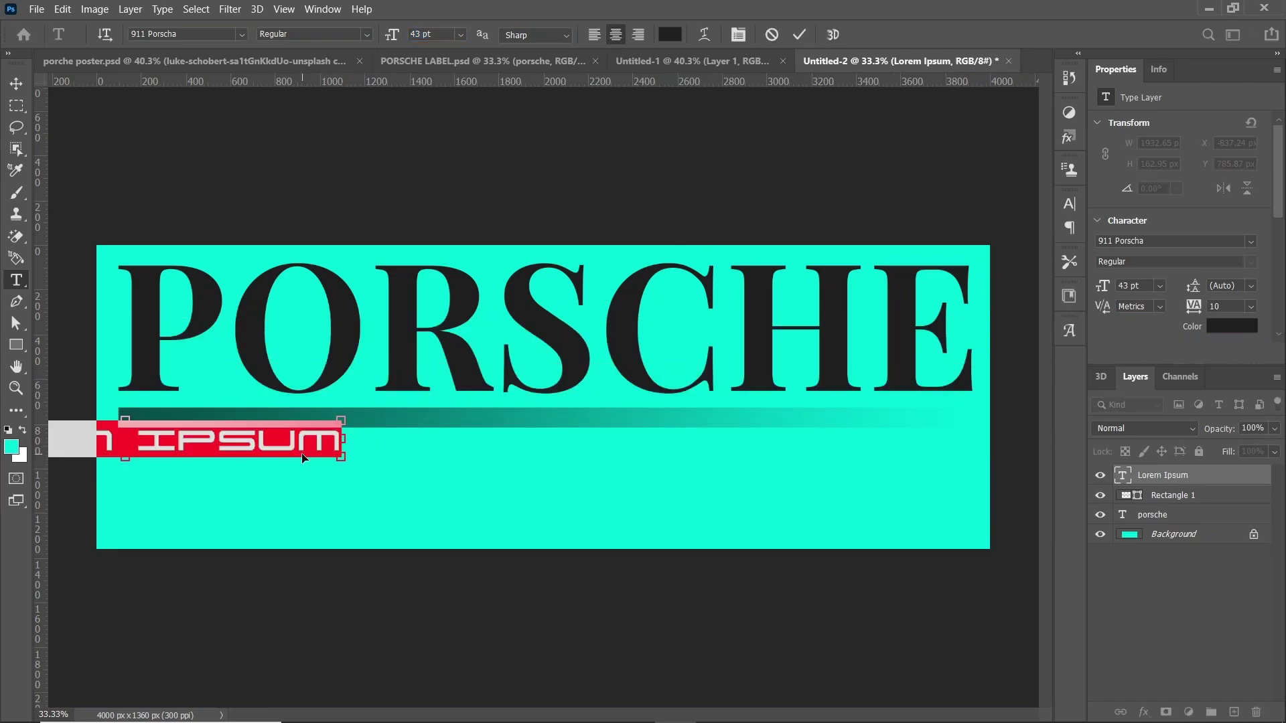
key(BackSpace)
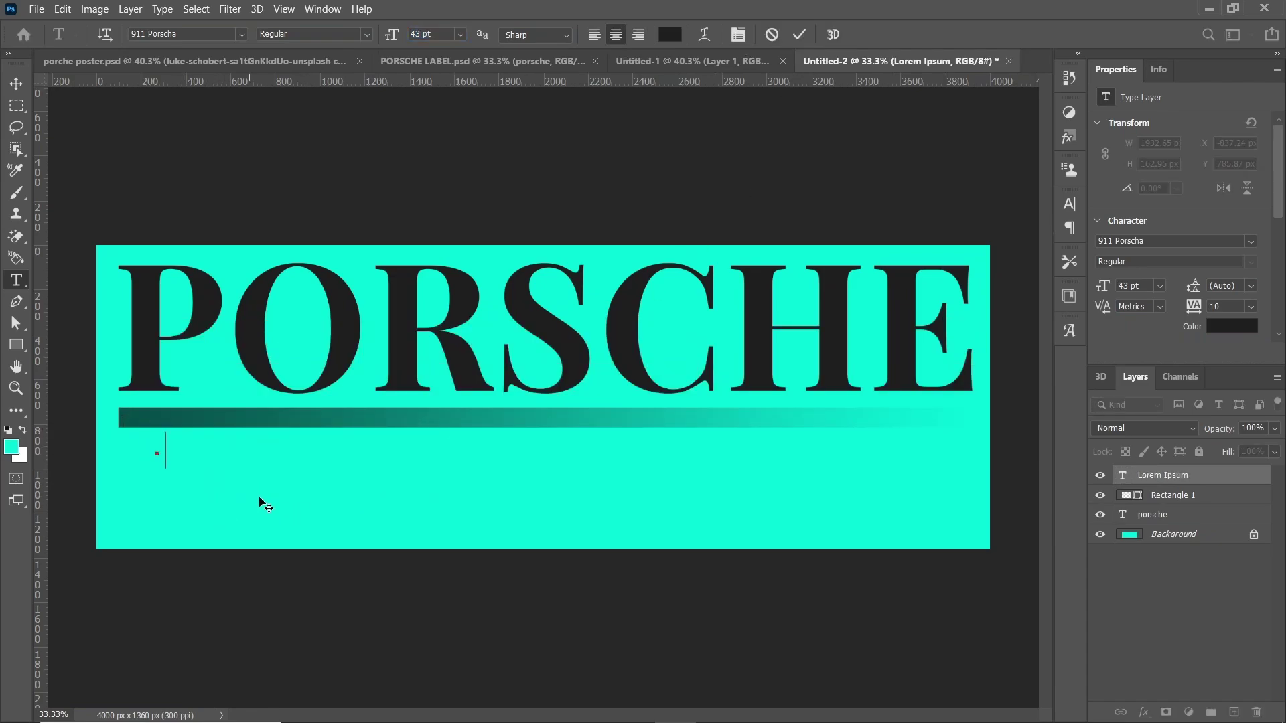
text(911 )
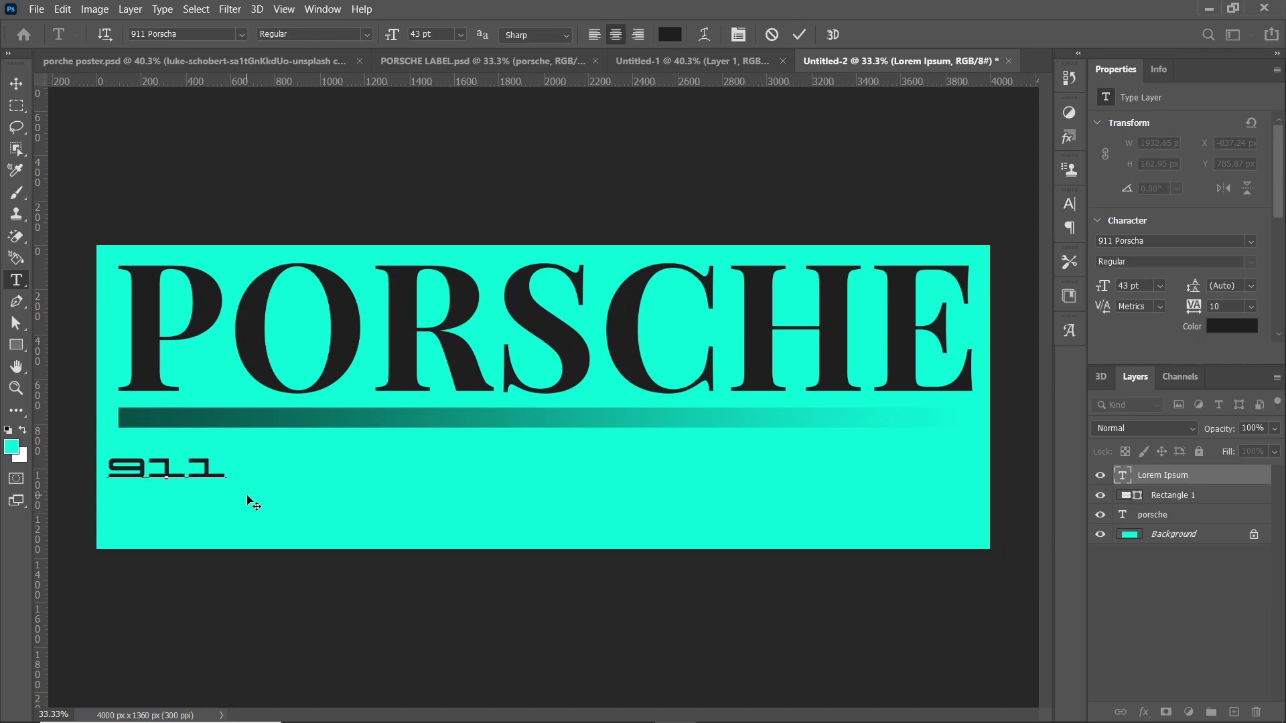
text(GT3)
key(Return)
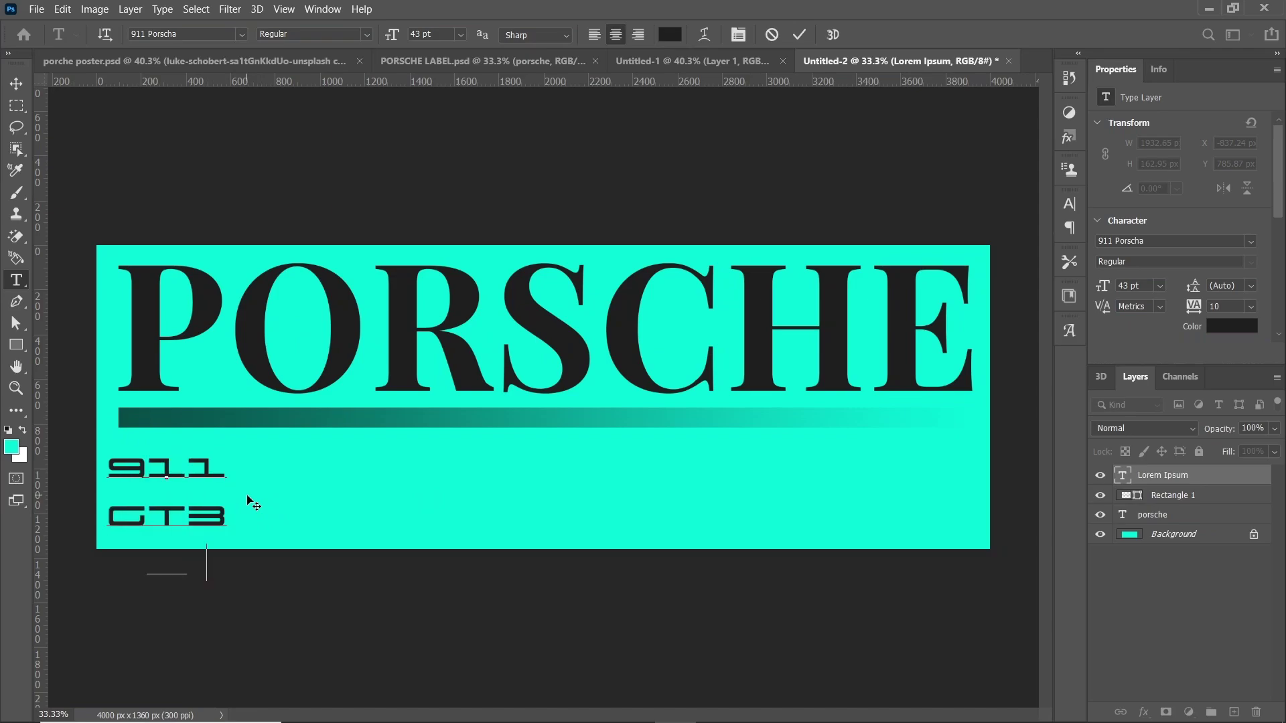
Set the 911 GT3 RS text to 30 pt leading, left-align it under the bar, and commit
key(ctrl+a)
click(1069, 204)
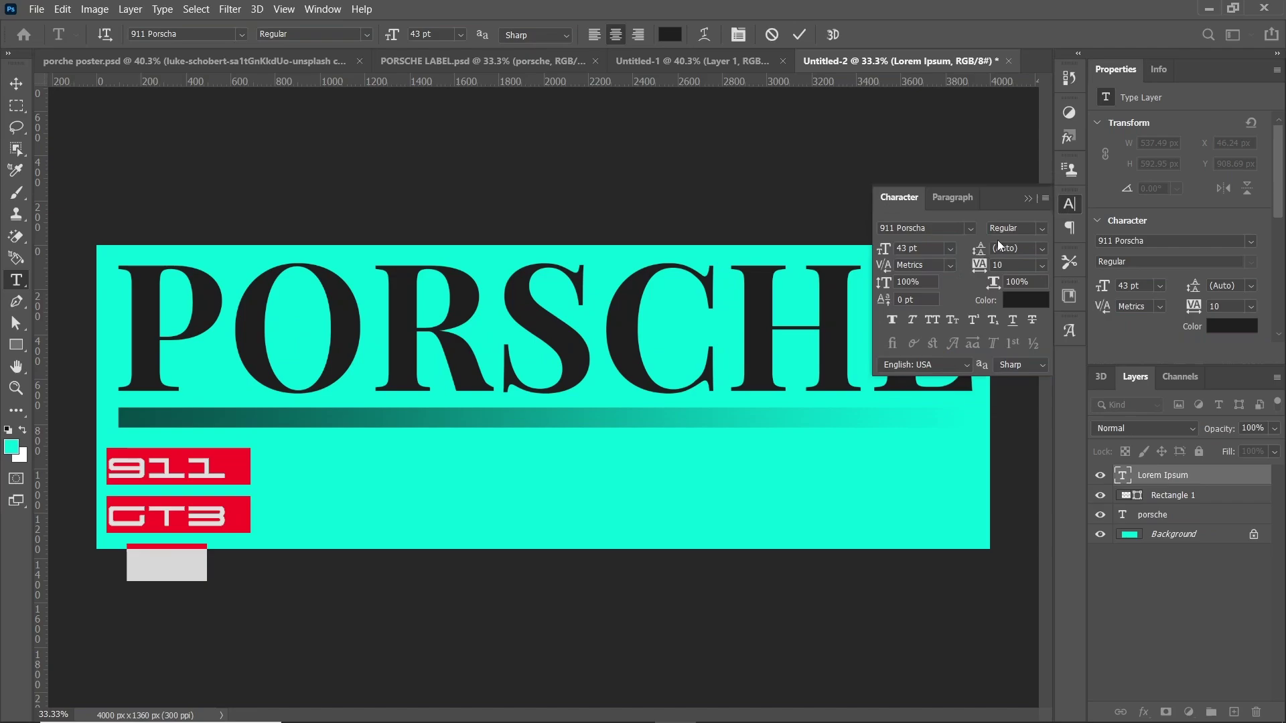
click(1042, 249)
click(1016, 413)
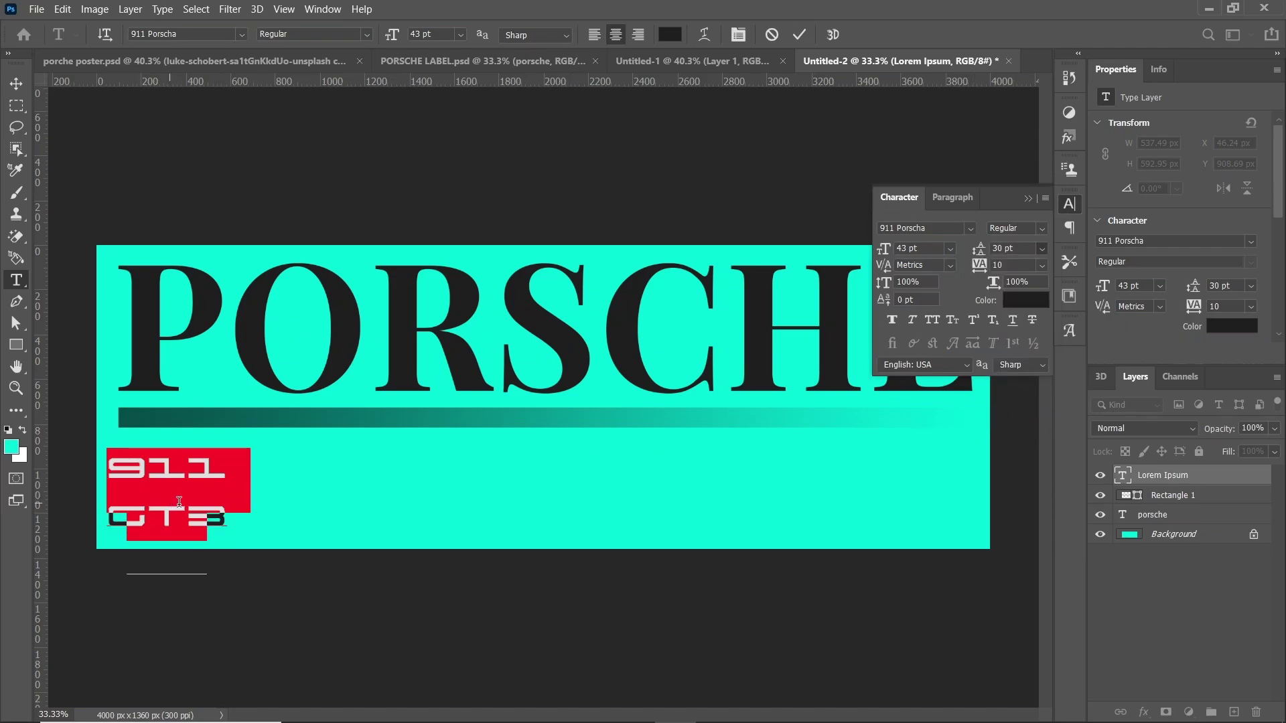
drag(200, 563, 201, 563)
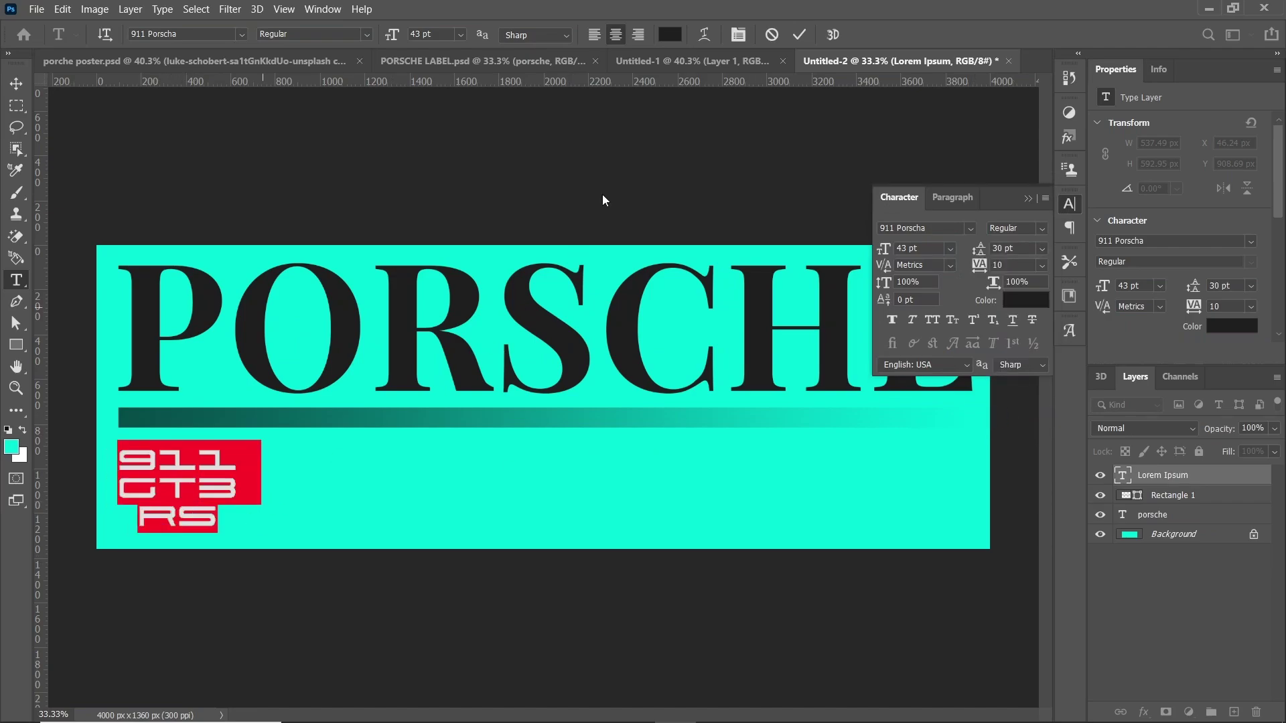
click(594, 35)
drag(288, 594, 227, 585)
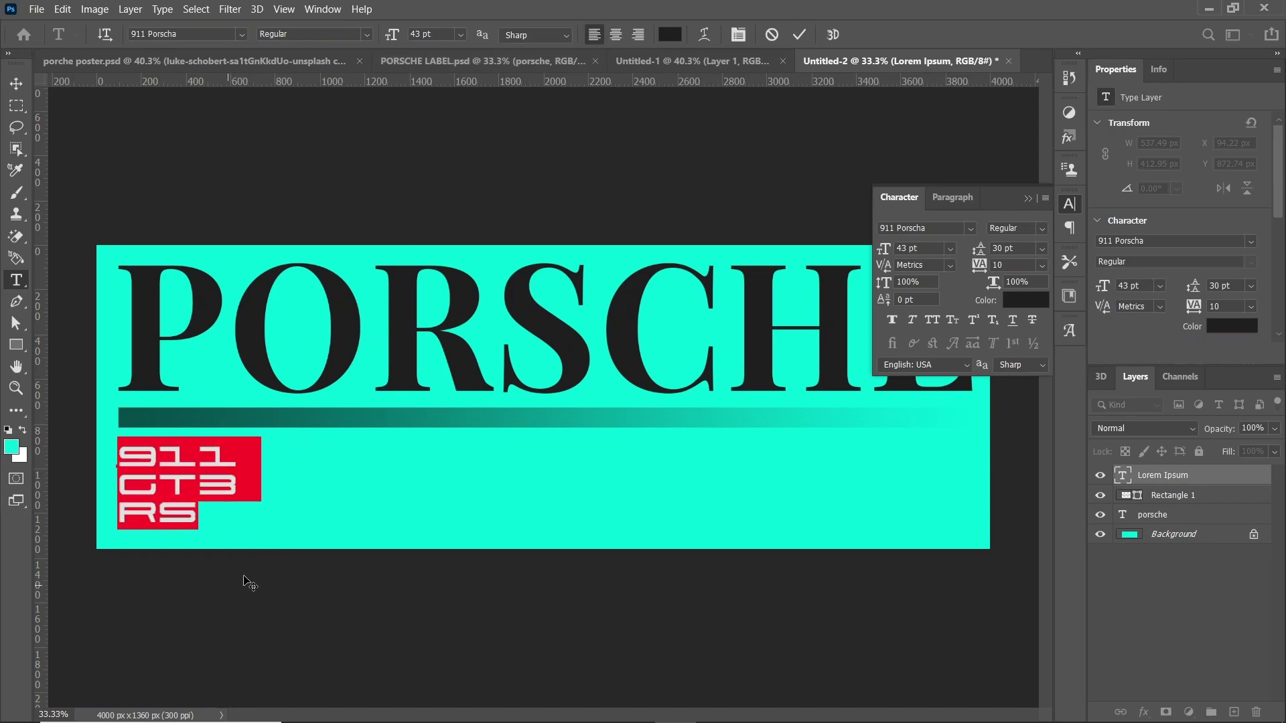
click(798, 39)
Recolour the 911 GT3 RS text to #121212
click(169, 483)
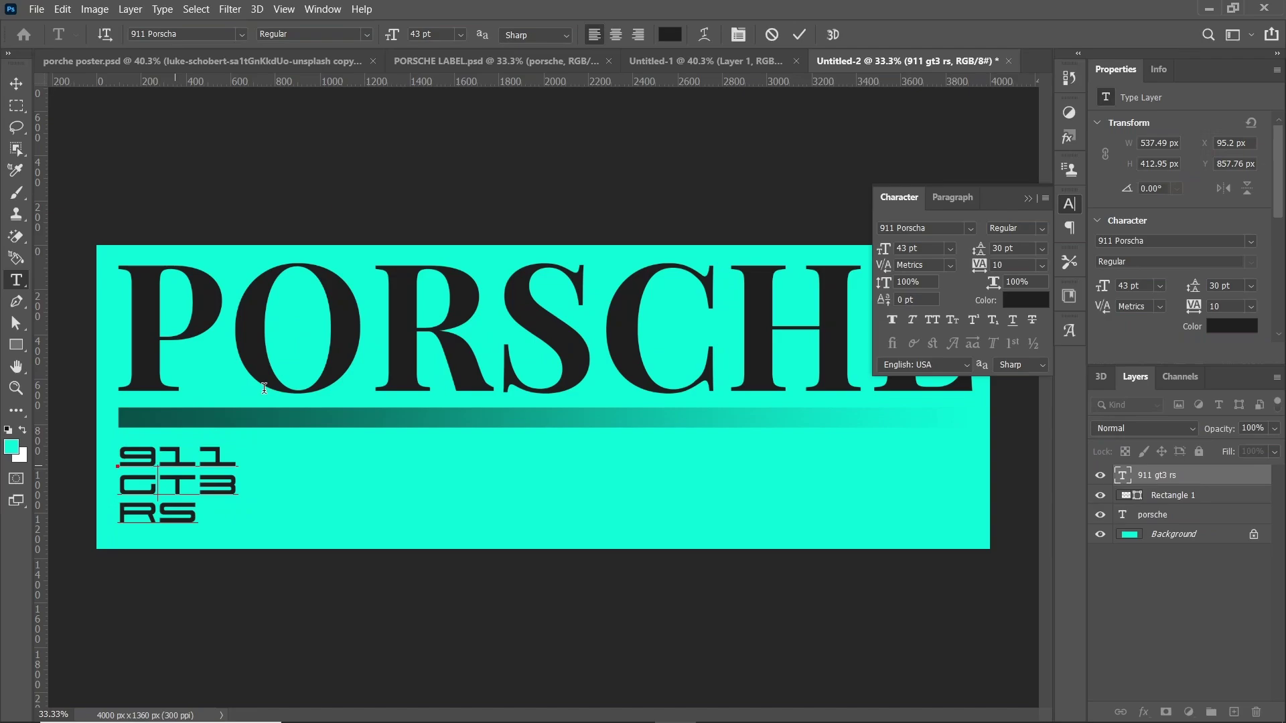
key(ctrl+a)
click(670, 35)
text(12)
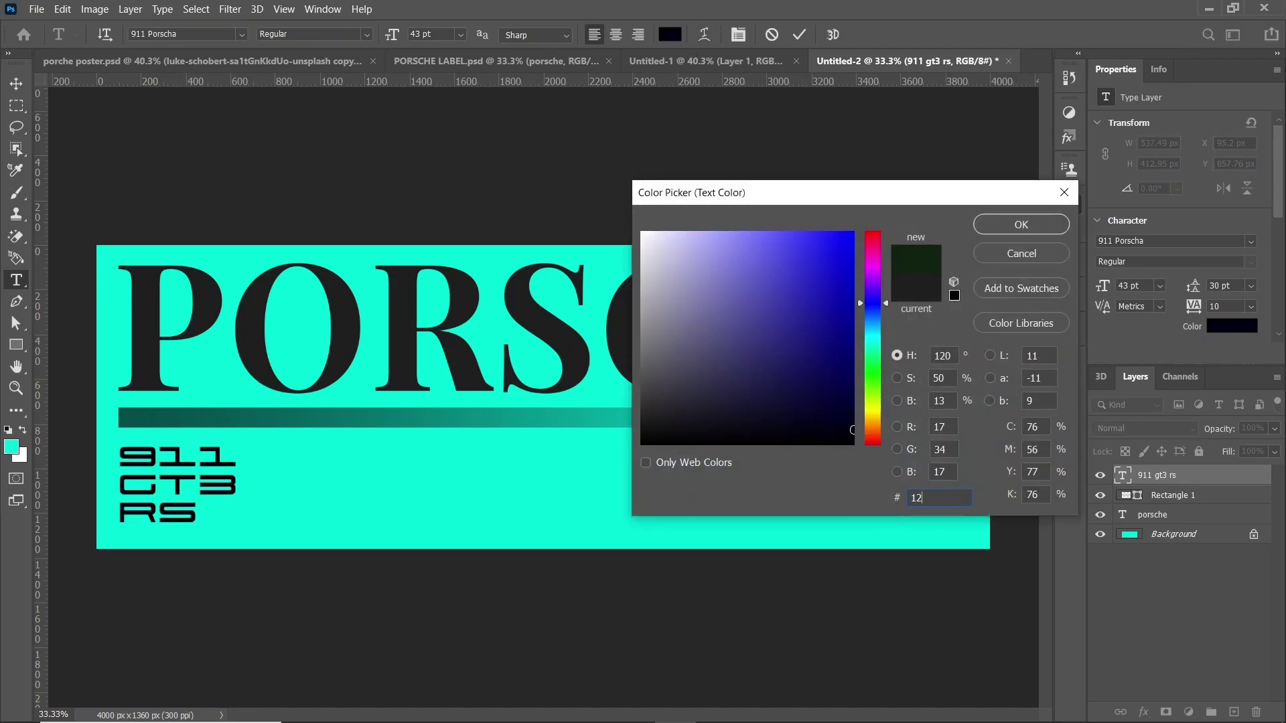
text(1212)
click(1021, 224)
click(799, 34)
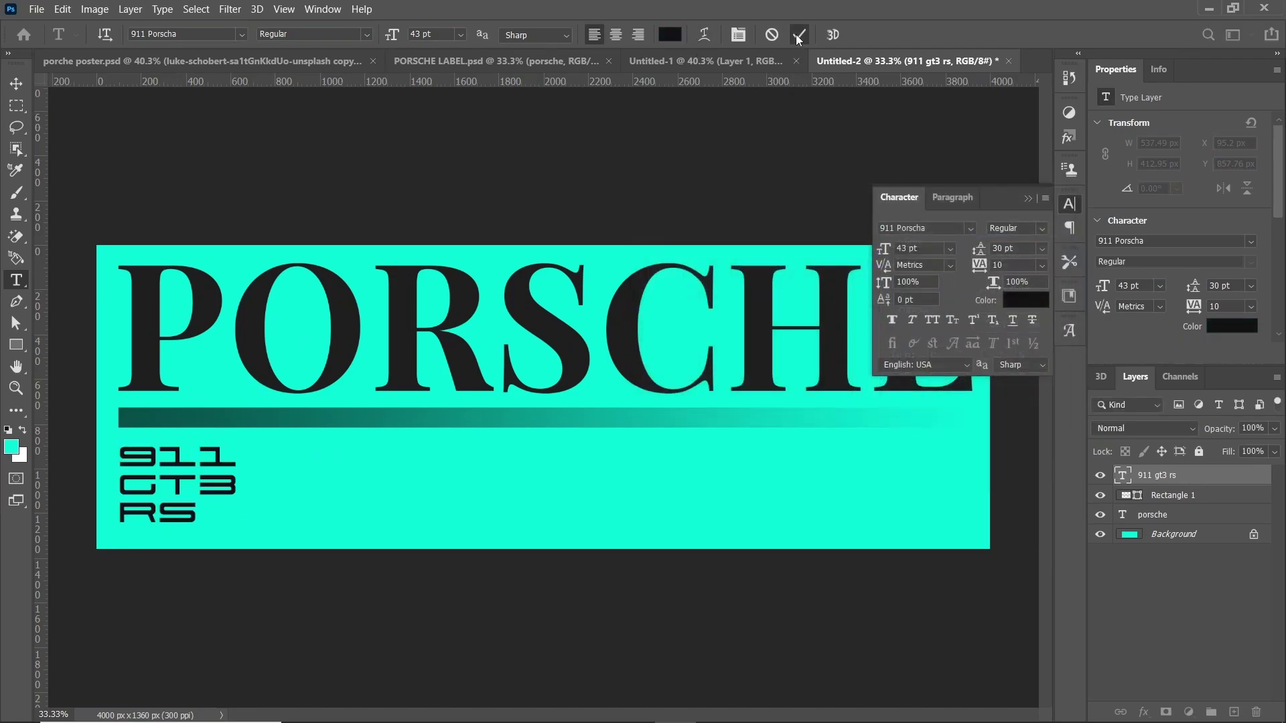
Select the PORSCHE heading and enter a dark hex value in its colour picker
click(369, 322)
key(ctrl+a)
click(669, 35)
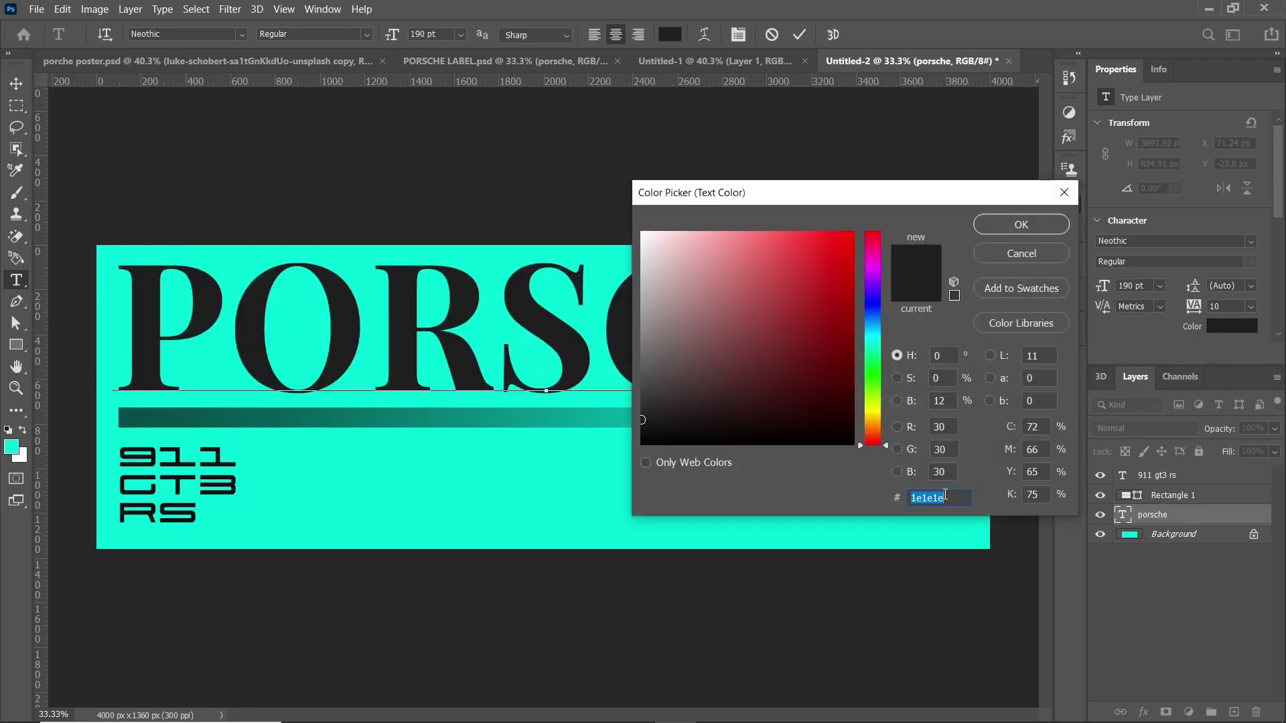
text(121212)
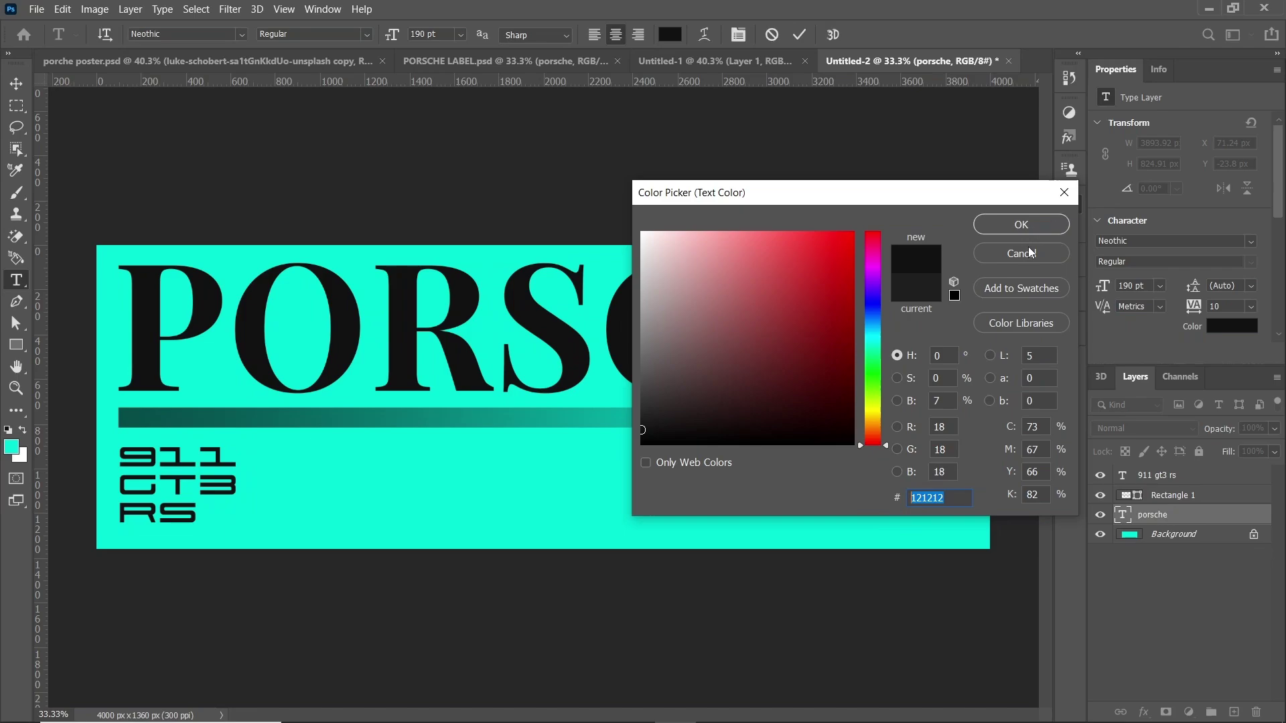
text(1e1e1ee)
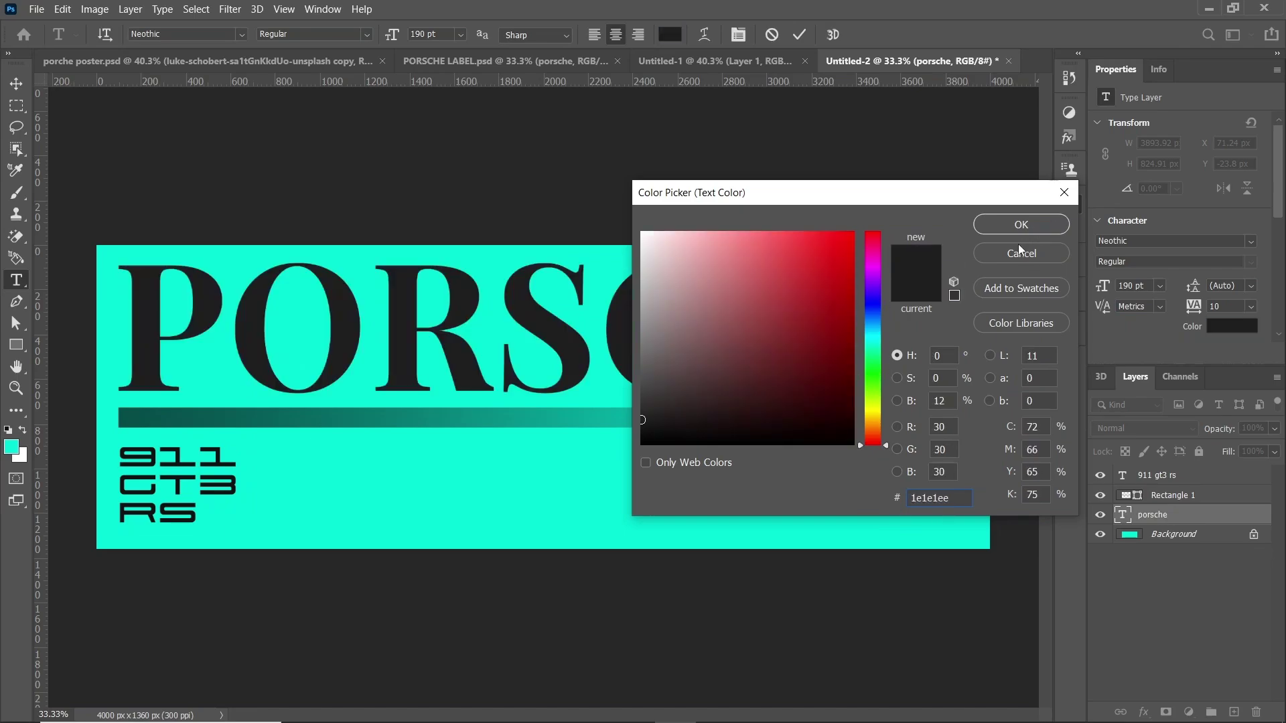
Set the PORSCHE heading colour to dark grey #1e1e1e and commit it
key(Return)
key(Return)
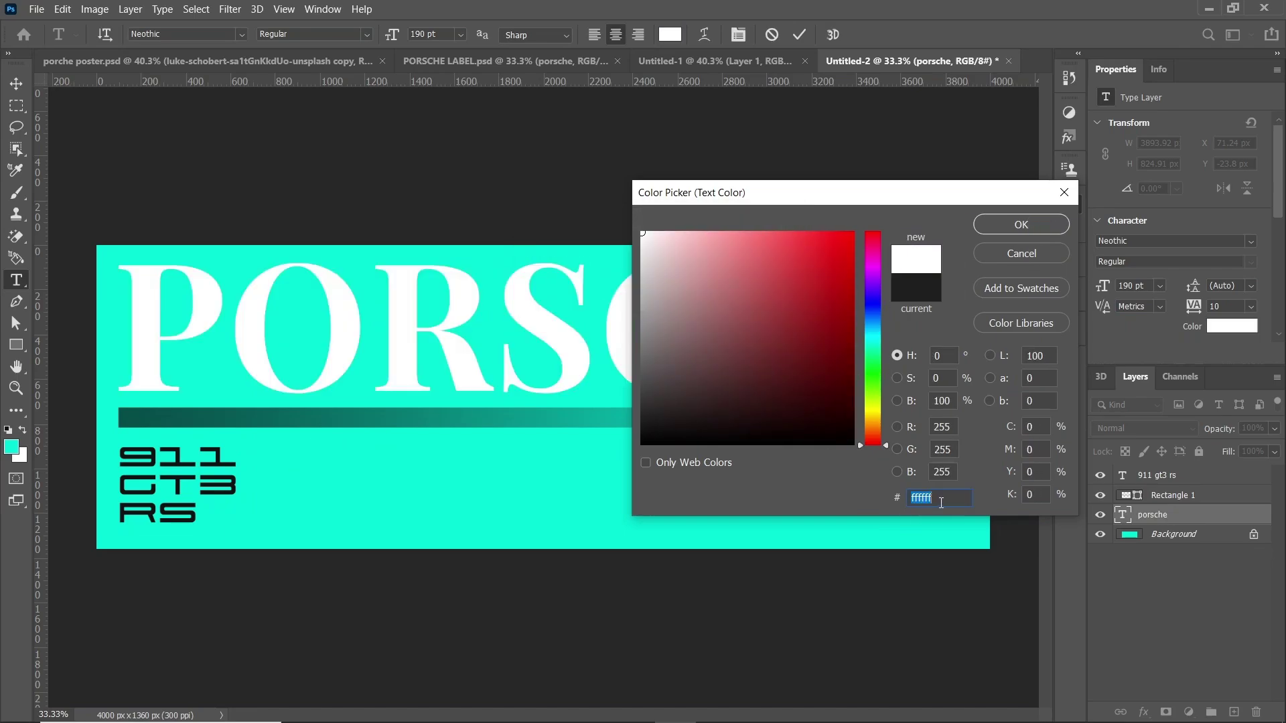
text(1e1e1e)
click(1021, 225)
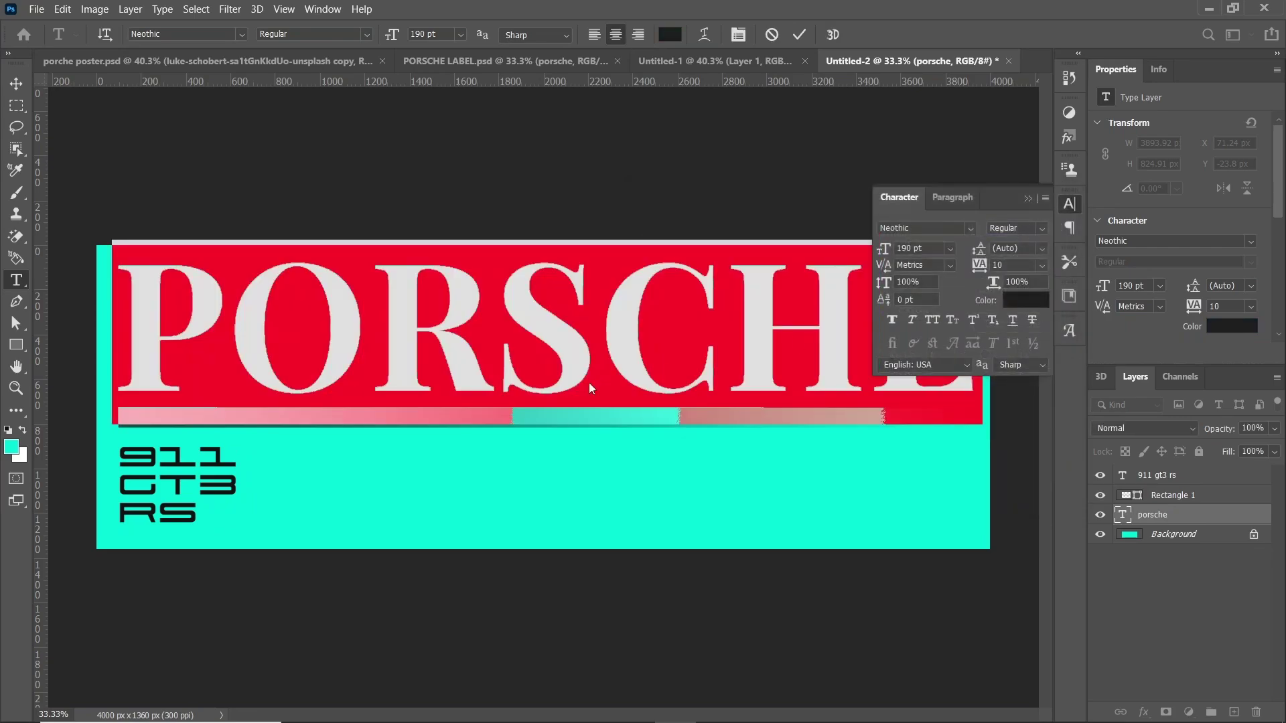
click(799, 34)
Recolour the 911 GT3 RS text to near-black #1e1e1e and commit it
click(195, 483)
key(ctrl+a)
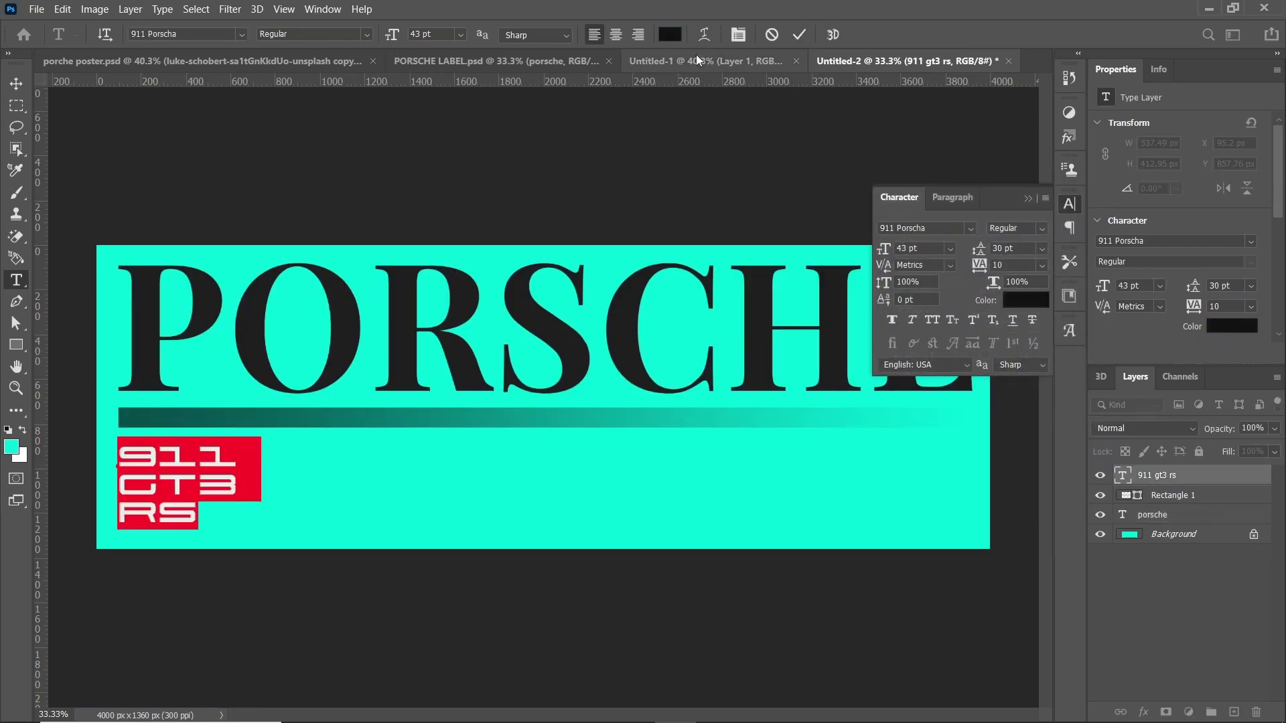
click(670, 34)
text(1e1e1e)
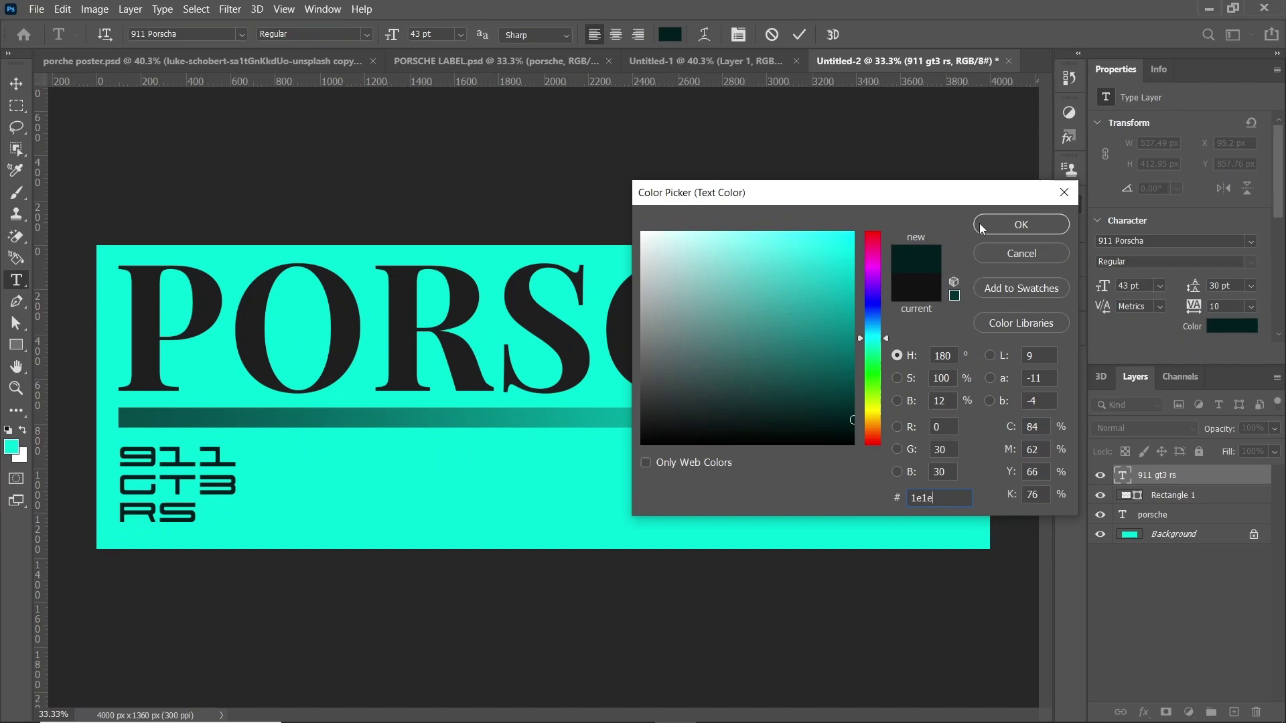
click(1019, 224)
click(1028, 198)
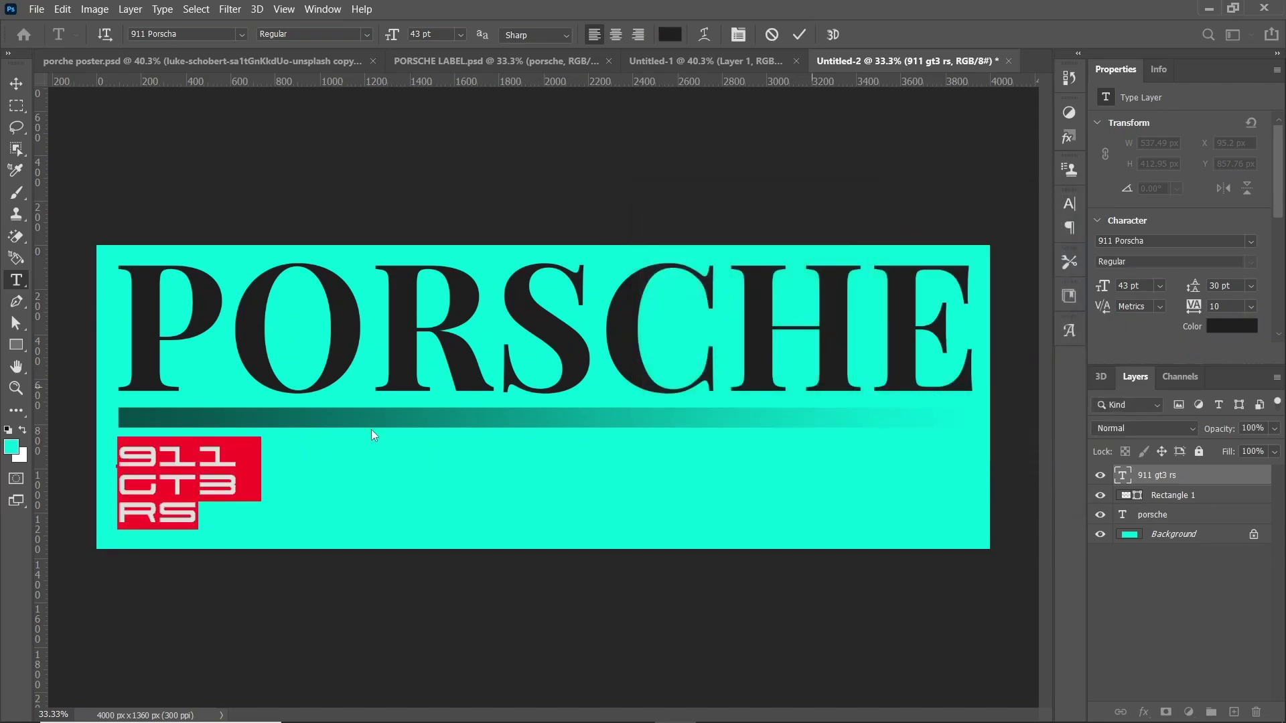
click(798, 35)
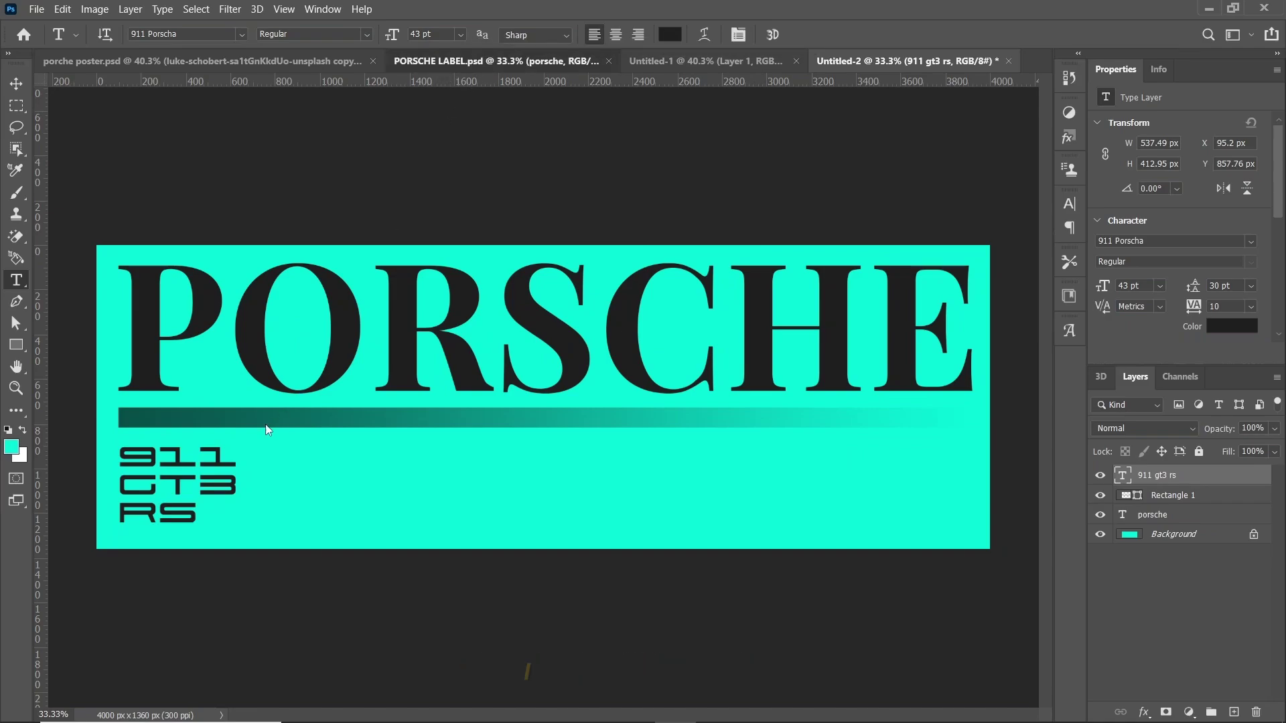
Drag Asset 19 from the tutorial8 folder into the Photoshop banner
click(384, 718)
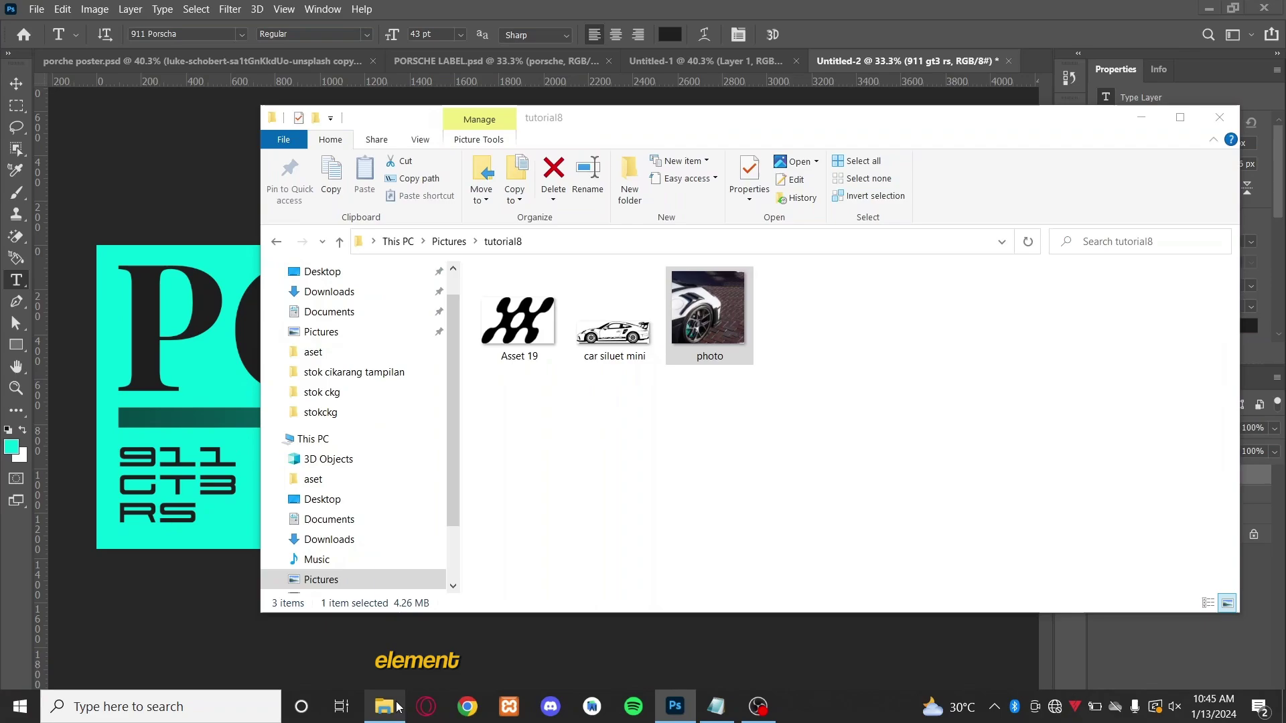
drag(529, 321, 217, 513)
key(alt+Tab)
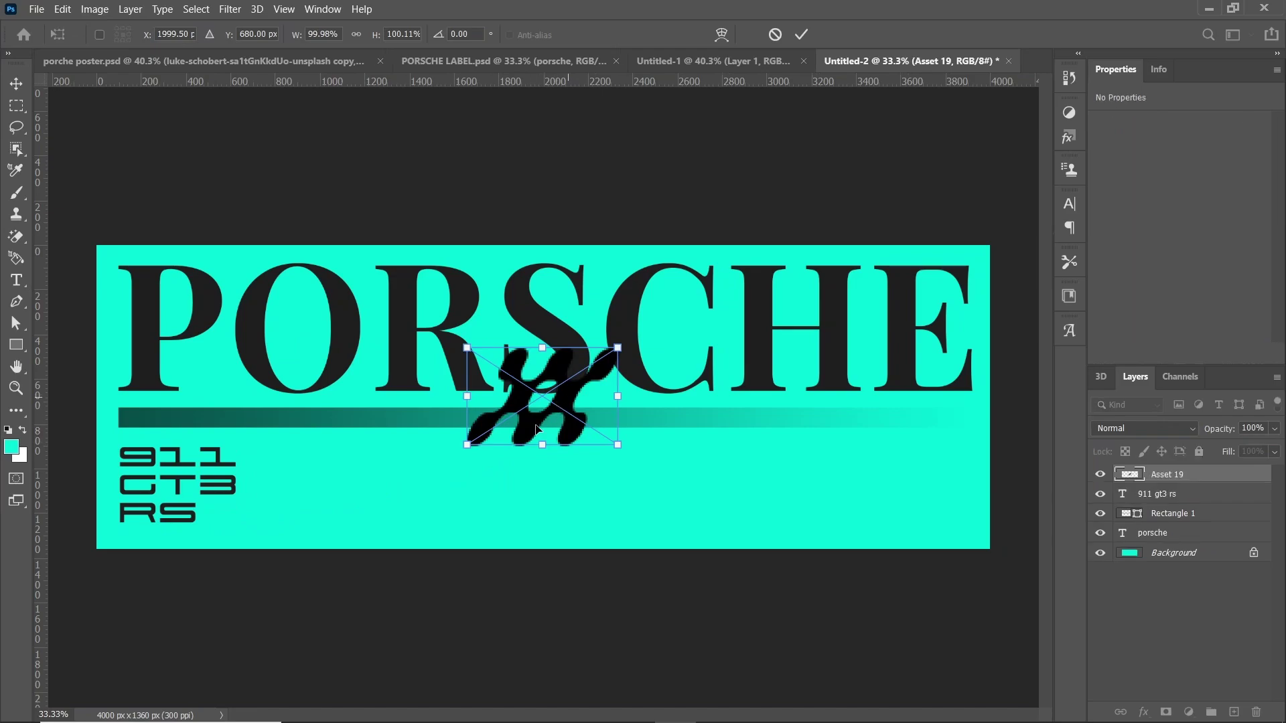
Move Asset 19 just after RS and scale it to 159 × 88 px, matching the lettering
drag(536, 429, 275, 502)
scroll(321, 574, up, 5)
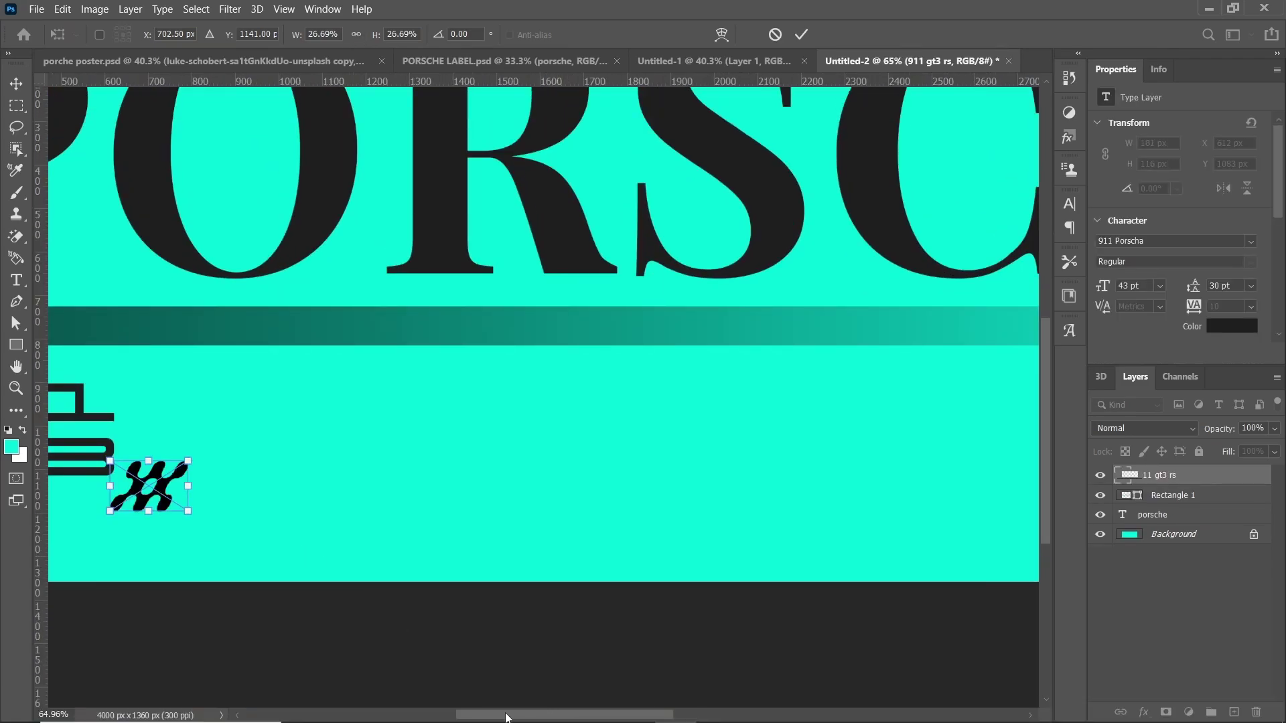
drag(507, 718, 472, 718)
drag(351, 479, 284, 499)
scroll(347, 526, up, 5)
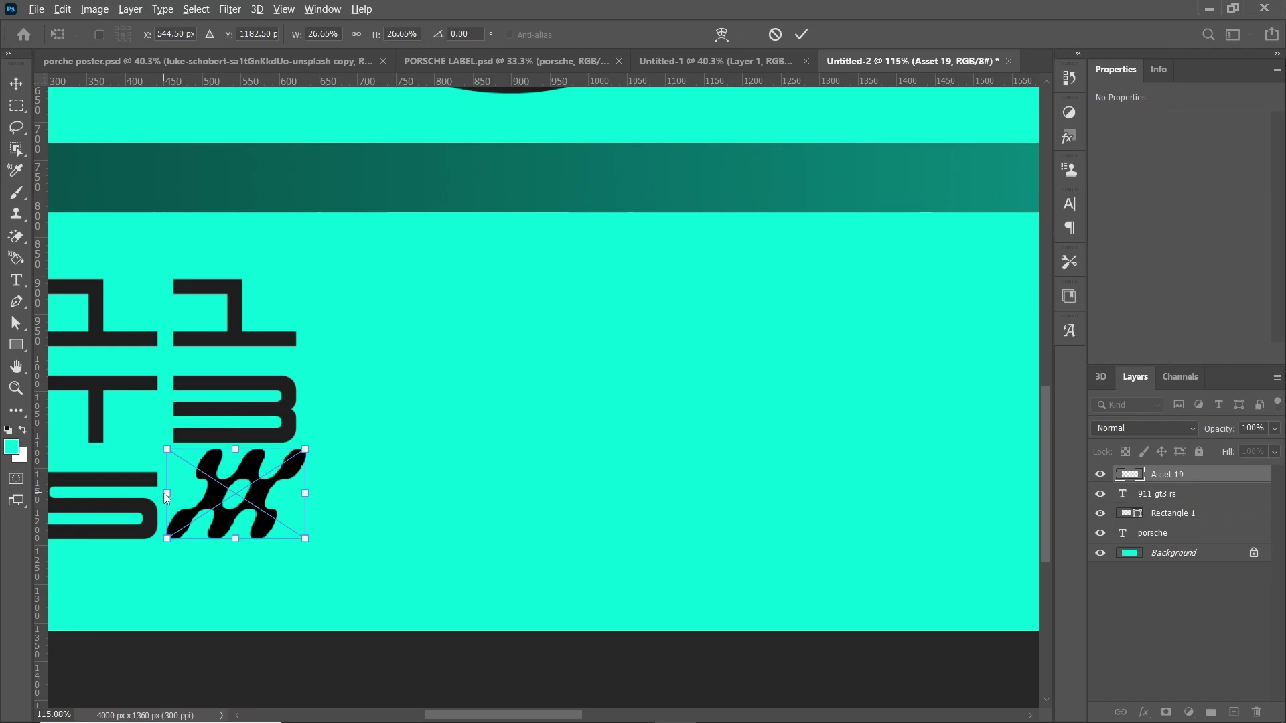
drag(166, 492, 172, 492)
drag(243, 451, 173, 498)
drag(290, 504, 295, 504)
click(801, 34)
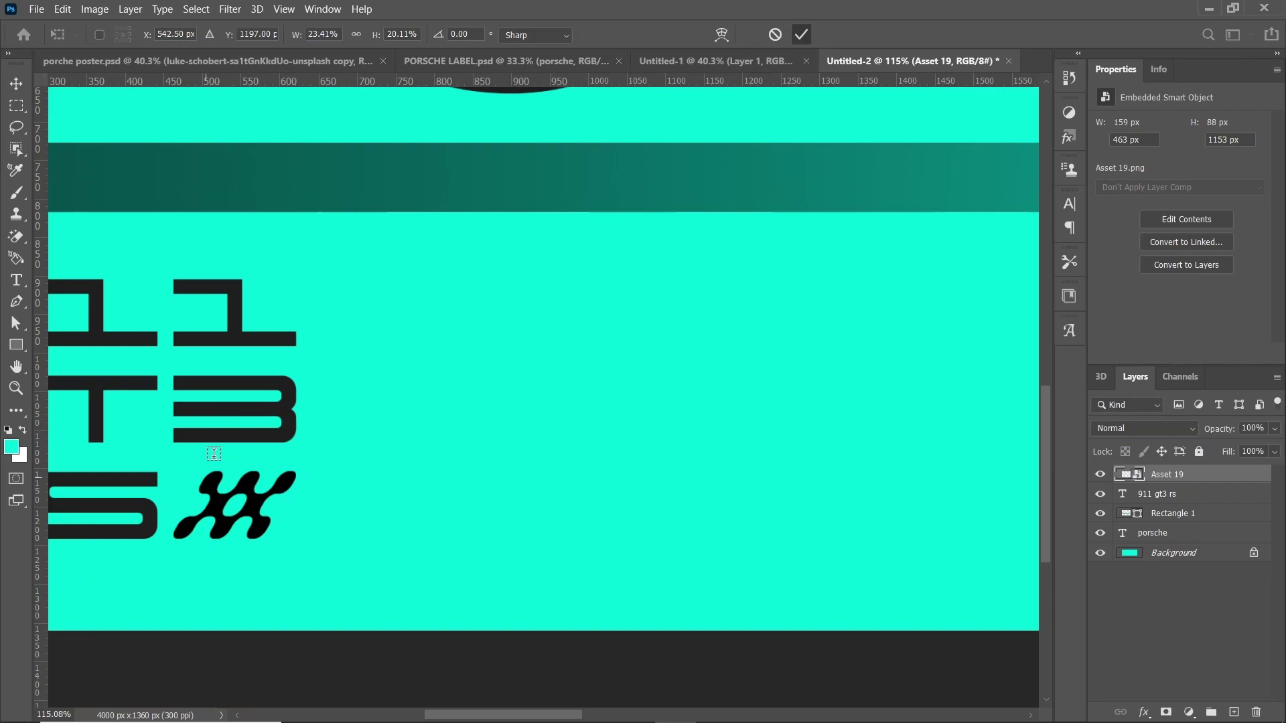
key(t)
scroll(519, 483, down, 4)
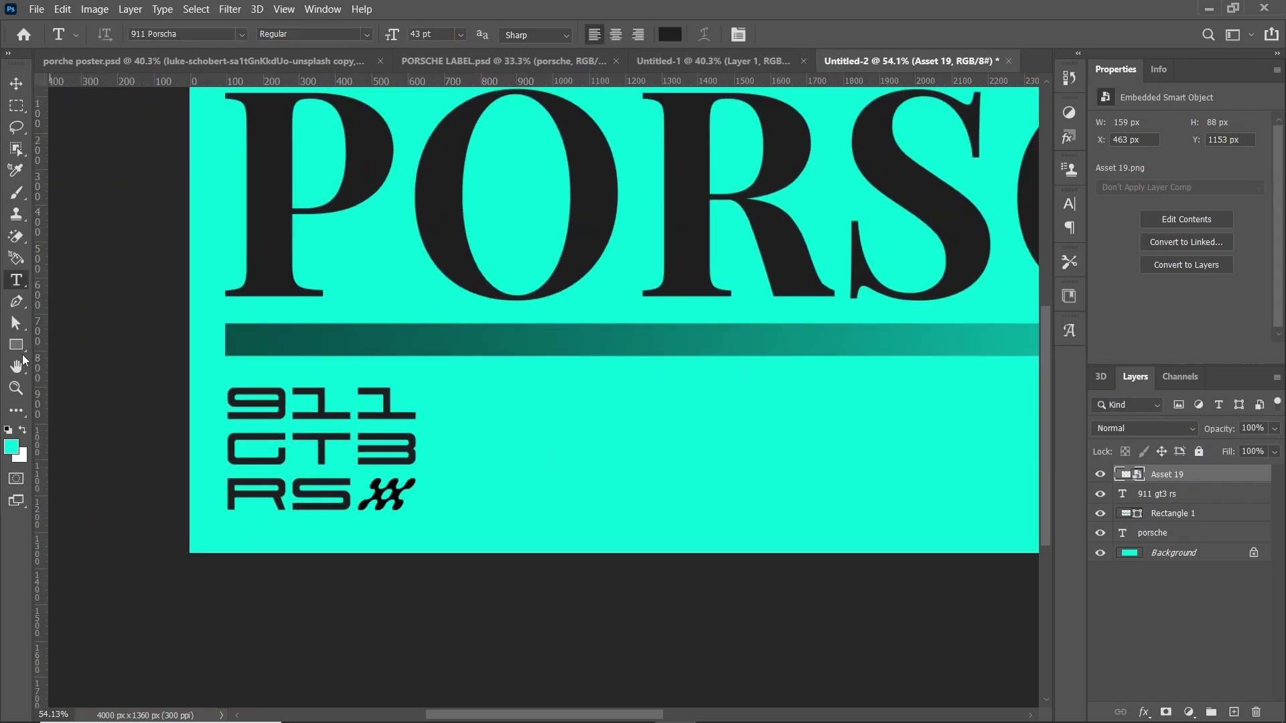
Set the Rectangle tool's fill to solid black
click(17, 349)
click(189, 35)
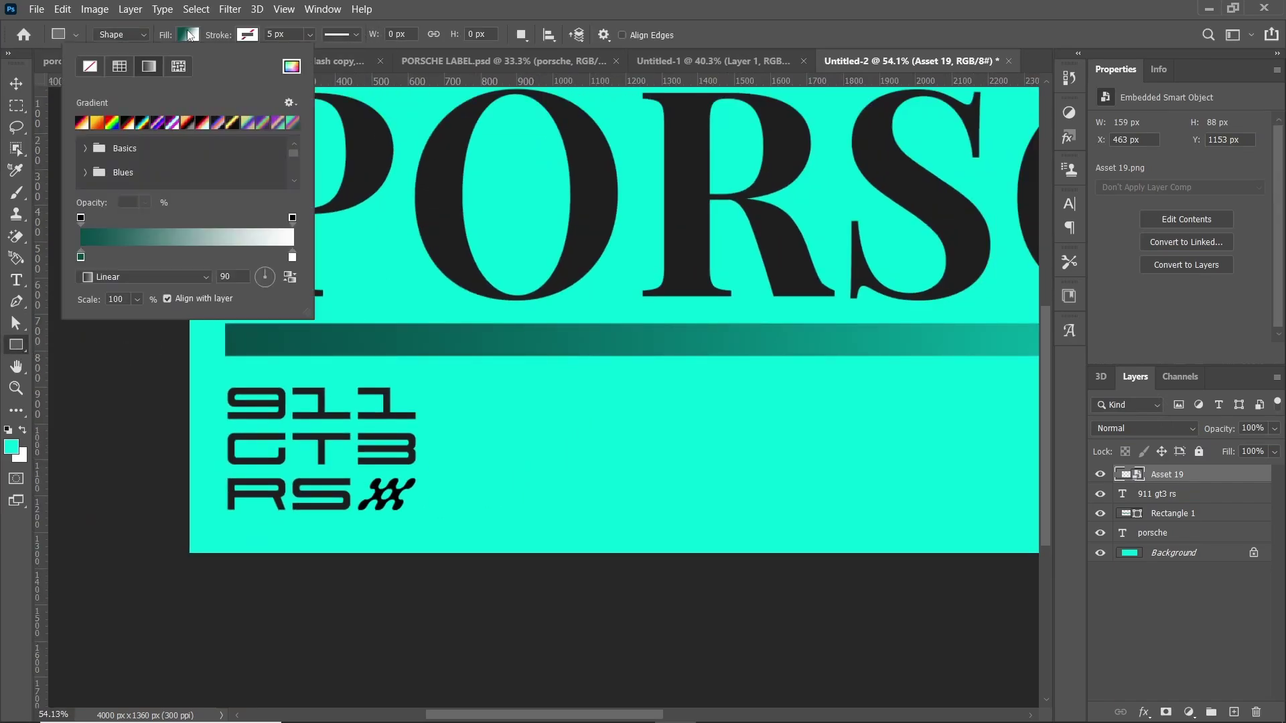
click(91, 67)
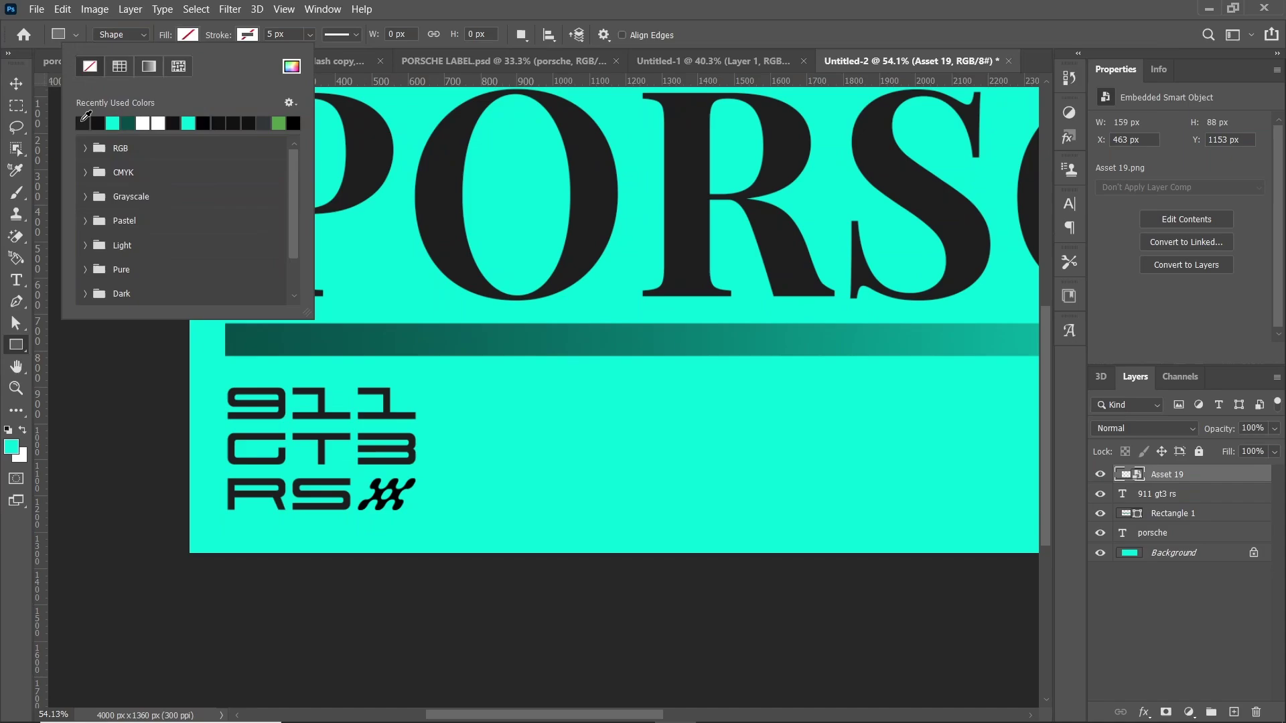
click(82, 121)
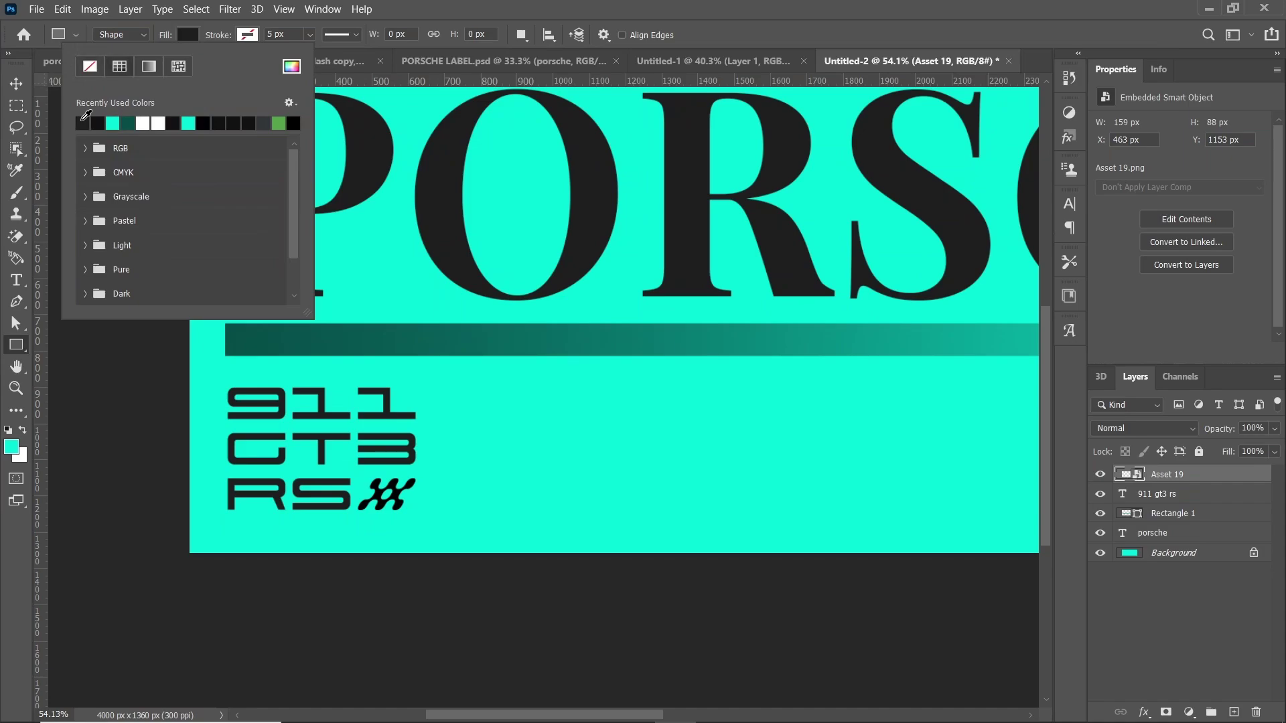
click(291, 65)
key(Return)
key(Return)
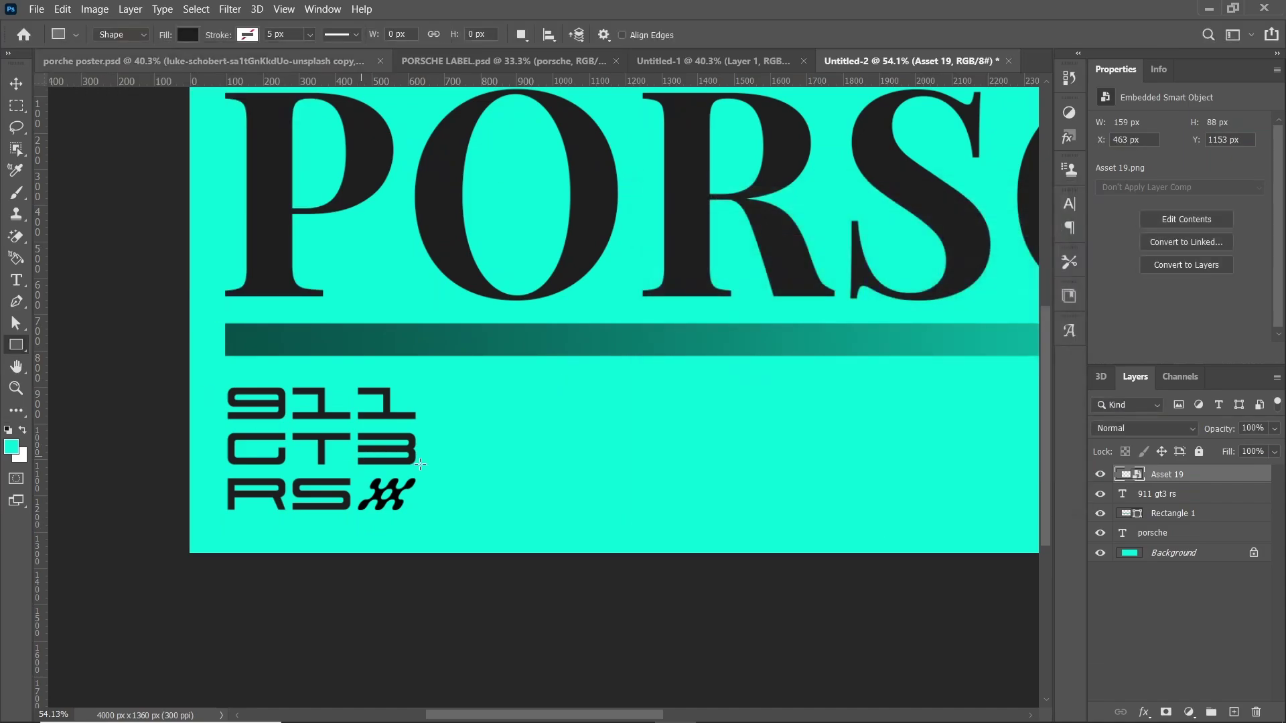
Draw a 17 × 337 px vertical bar right of 911 GT3 RS, trimmed to the lettering height
drag(437, 386, 443, 511)
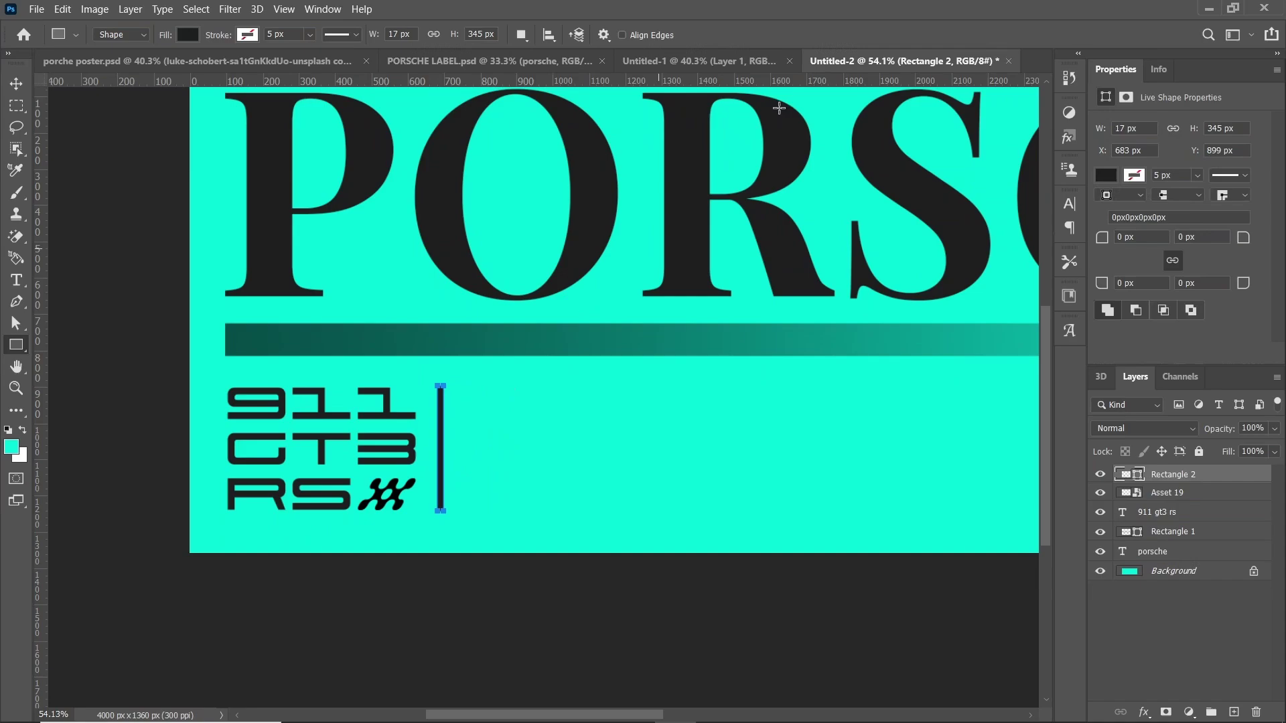
key(ctrl+t)
scroll(422, 418, up, 6)
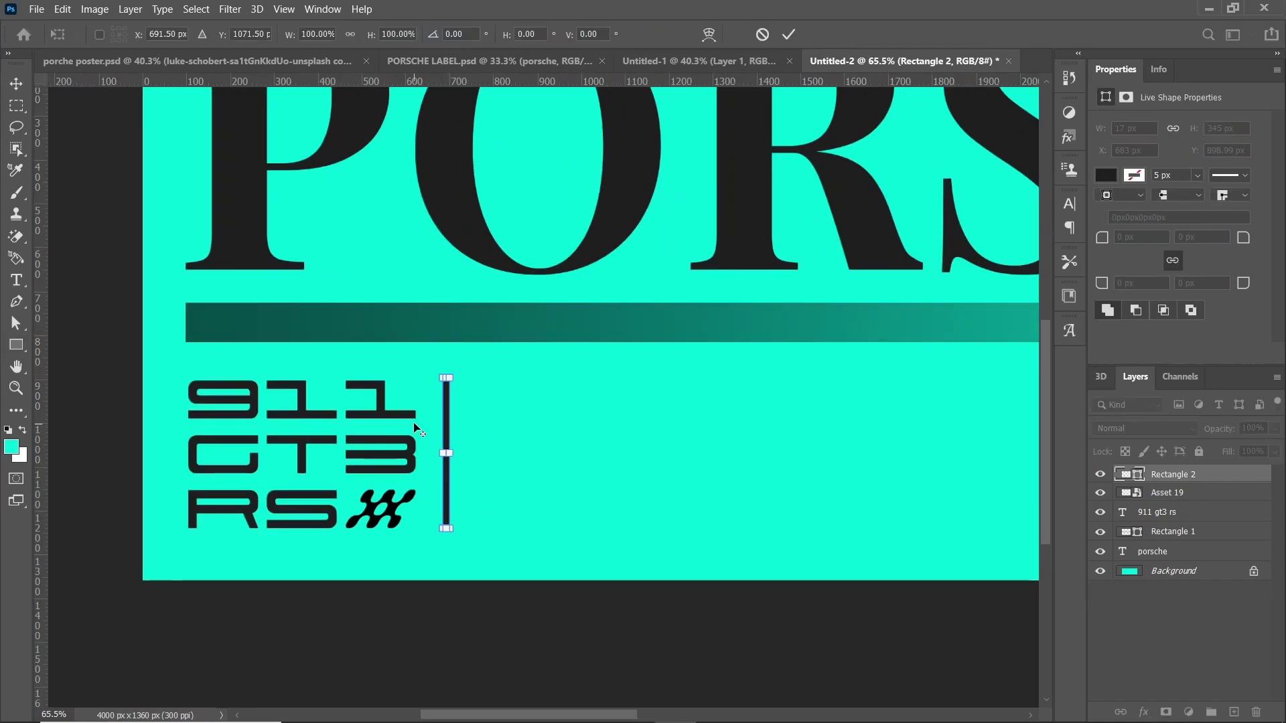
drag(479, 327, 479, 331)
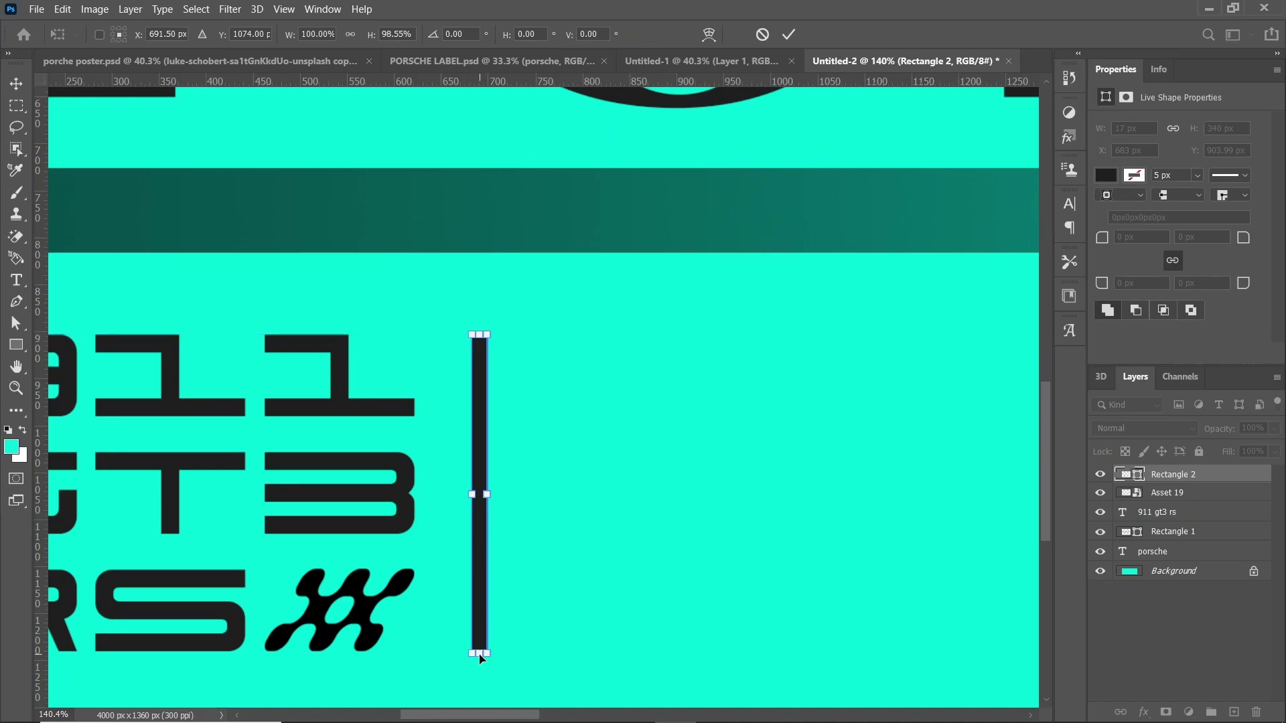
drag(478, 656, 480, 658)
click(789, 35)
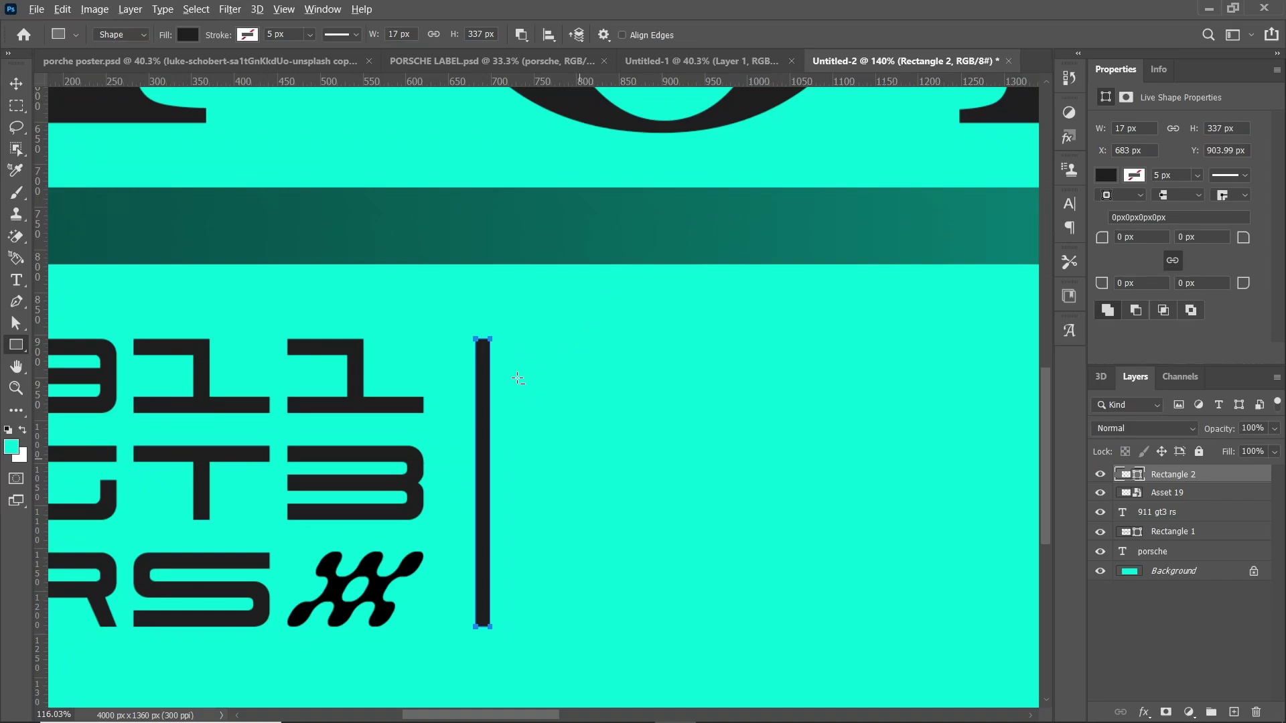
scroll(517, 378, down, 6)
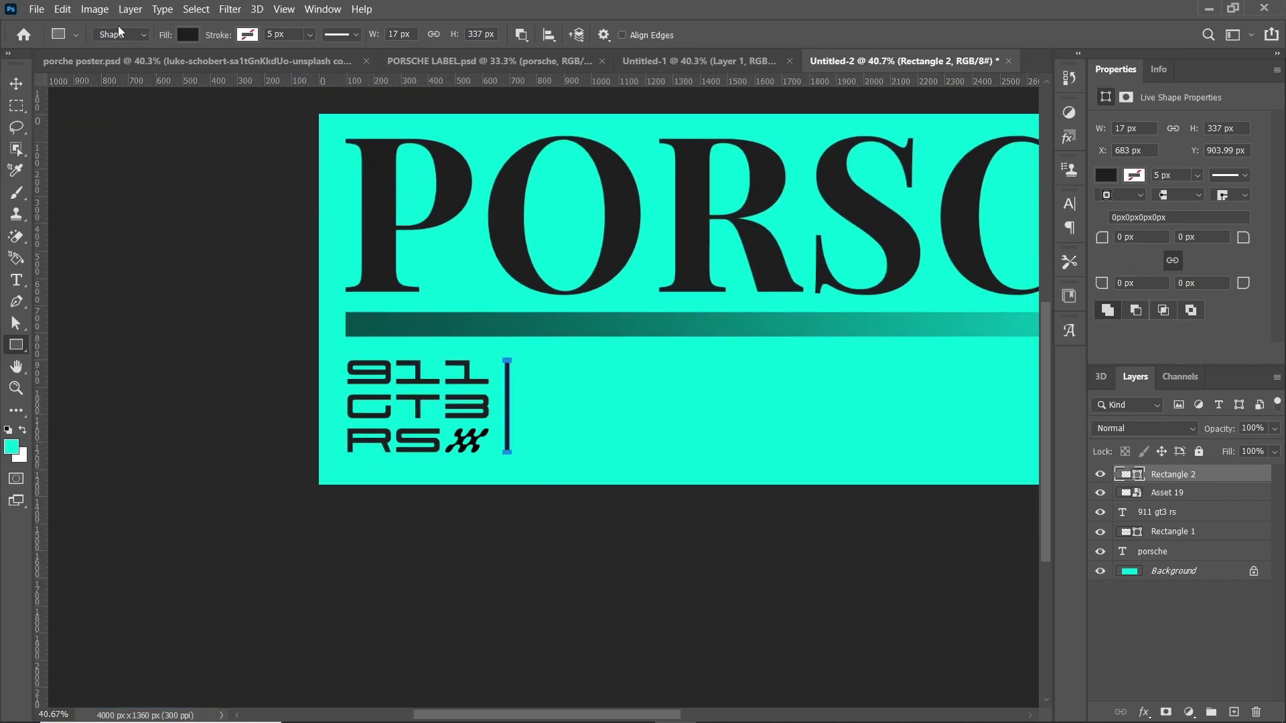
Set the Type tool to Bebas at 21 pt
click(17, 280)
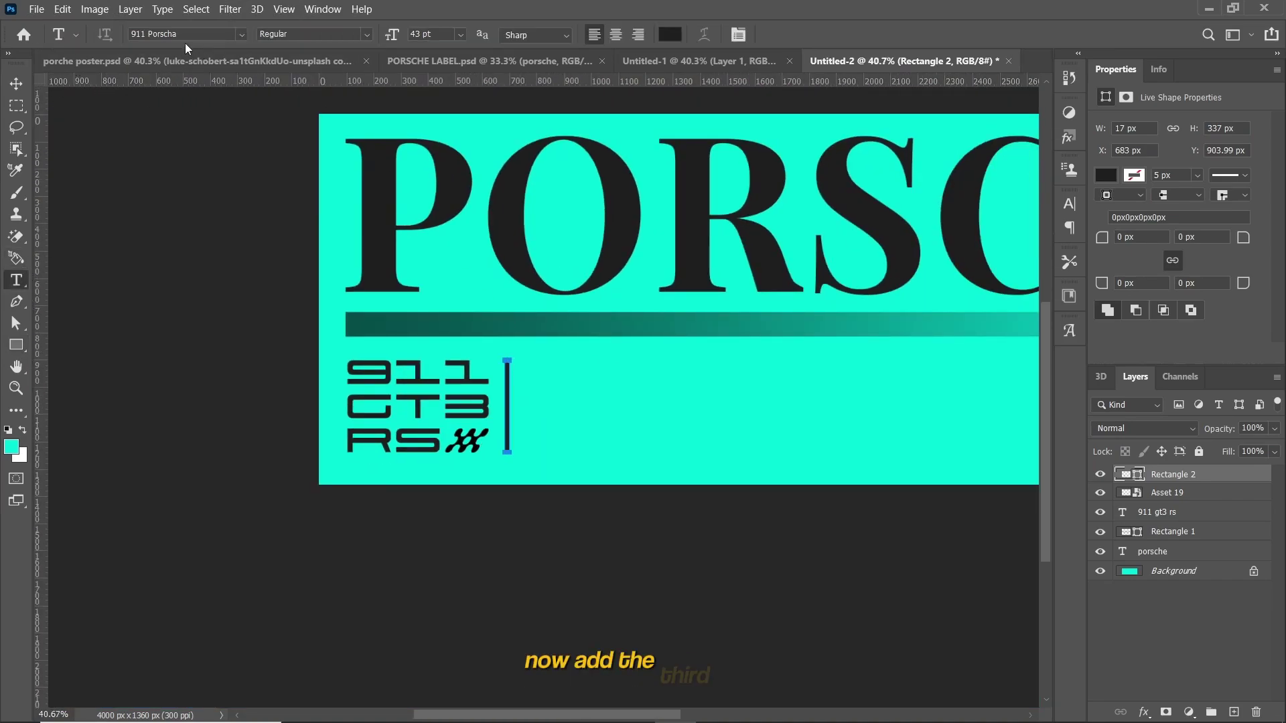
click(181, 34)
text(Bebas)
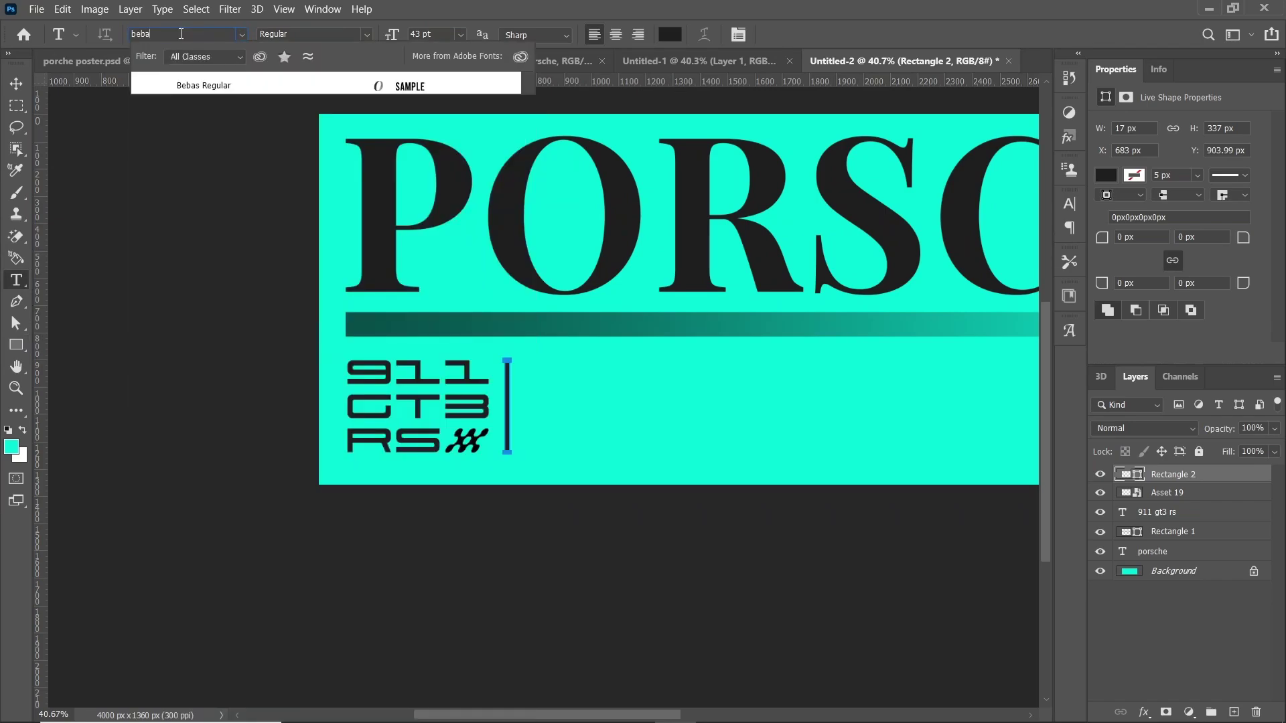
click(270, 82)
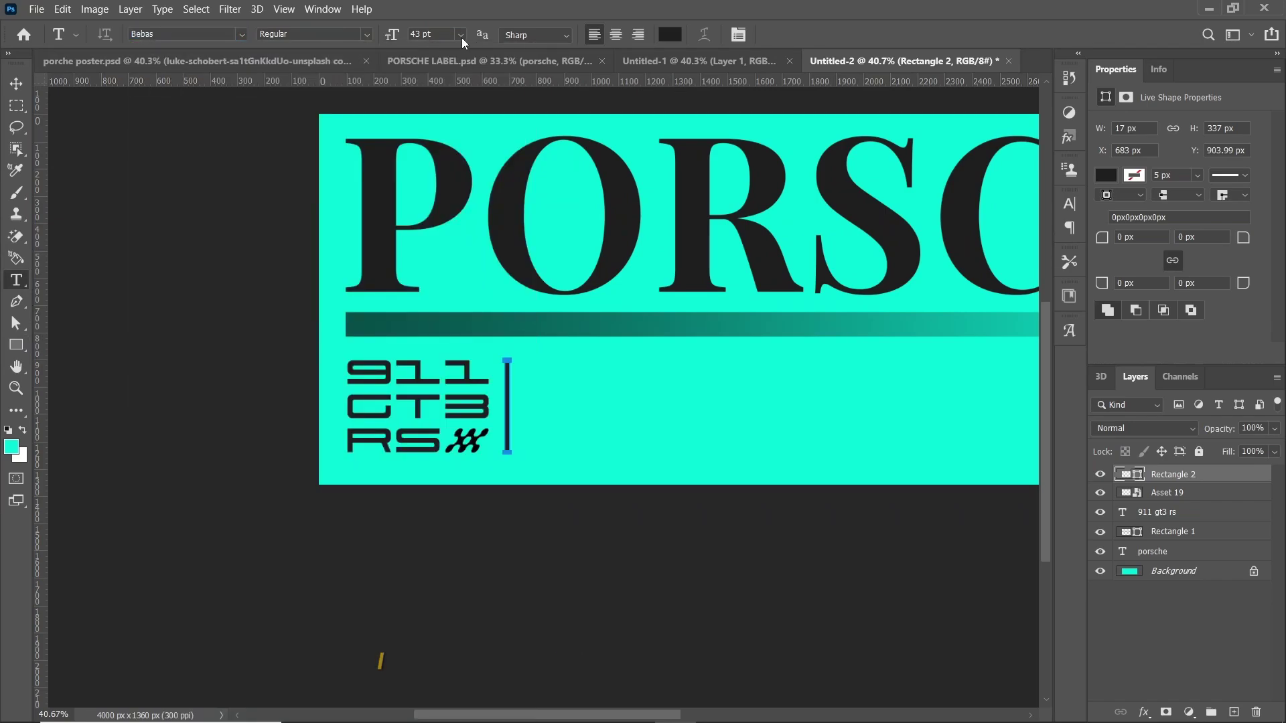
click(421, 33)
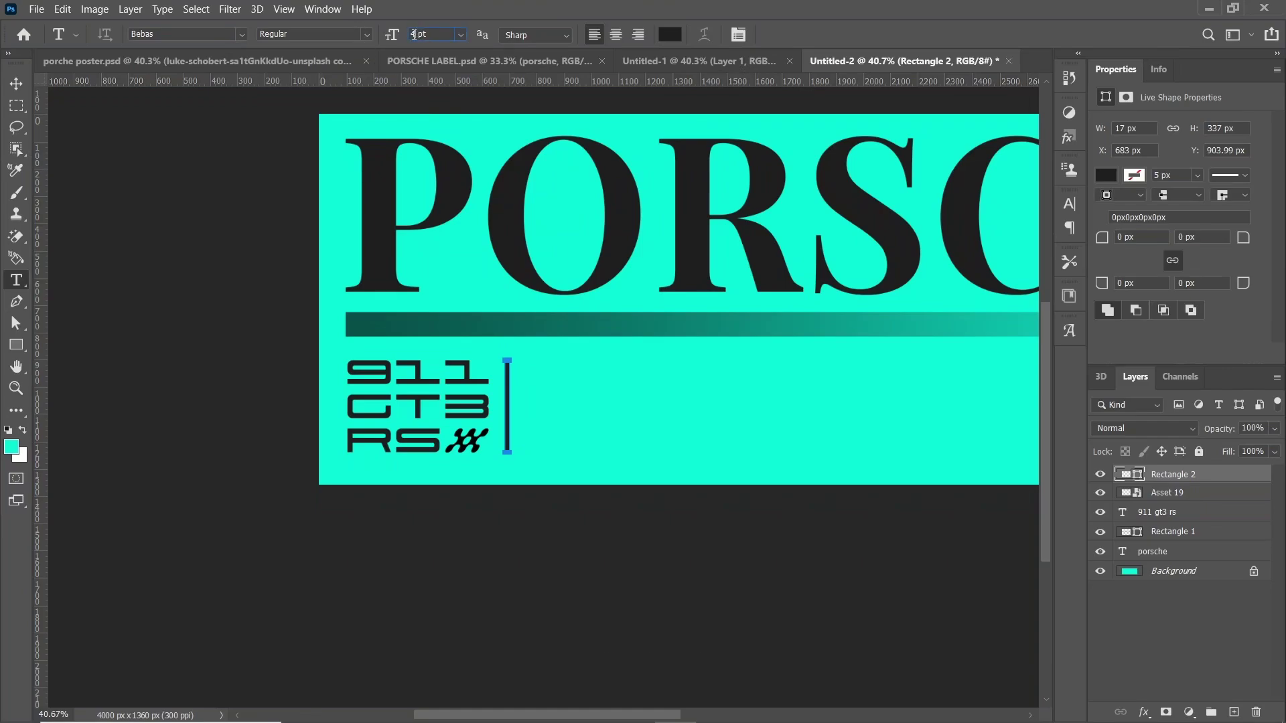
text(21)
Paste the specs line, ENGINE 4.0L to TOP SPEED 302KM/H, right of the bar
click(522, 369)
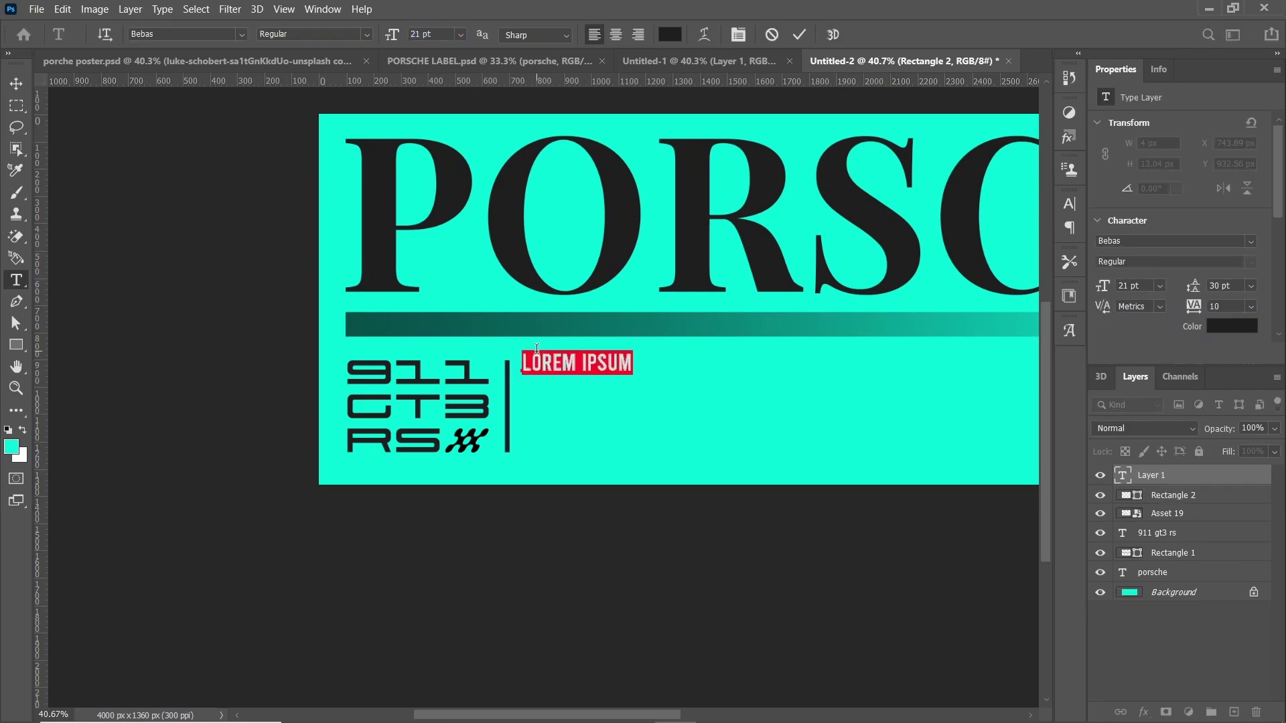
key(ctrl+v)
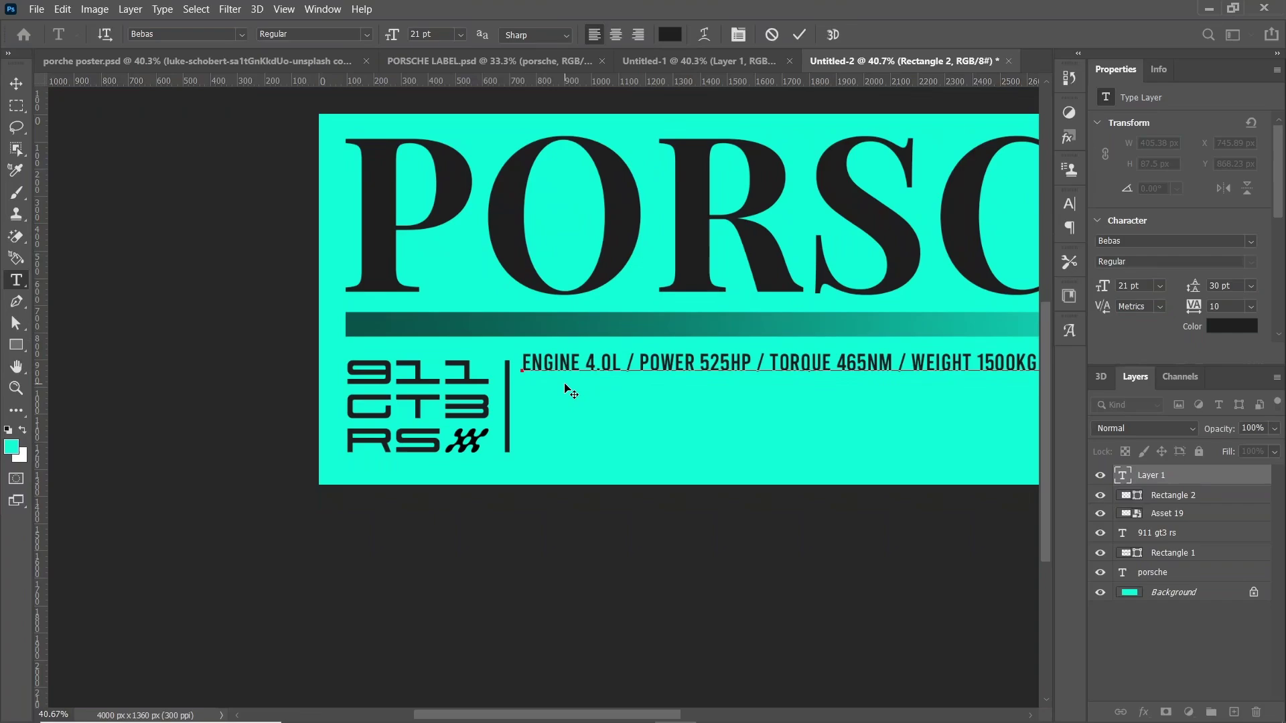
scroll(582, 417, down, 1)
scroll(582, 415, down, 1)
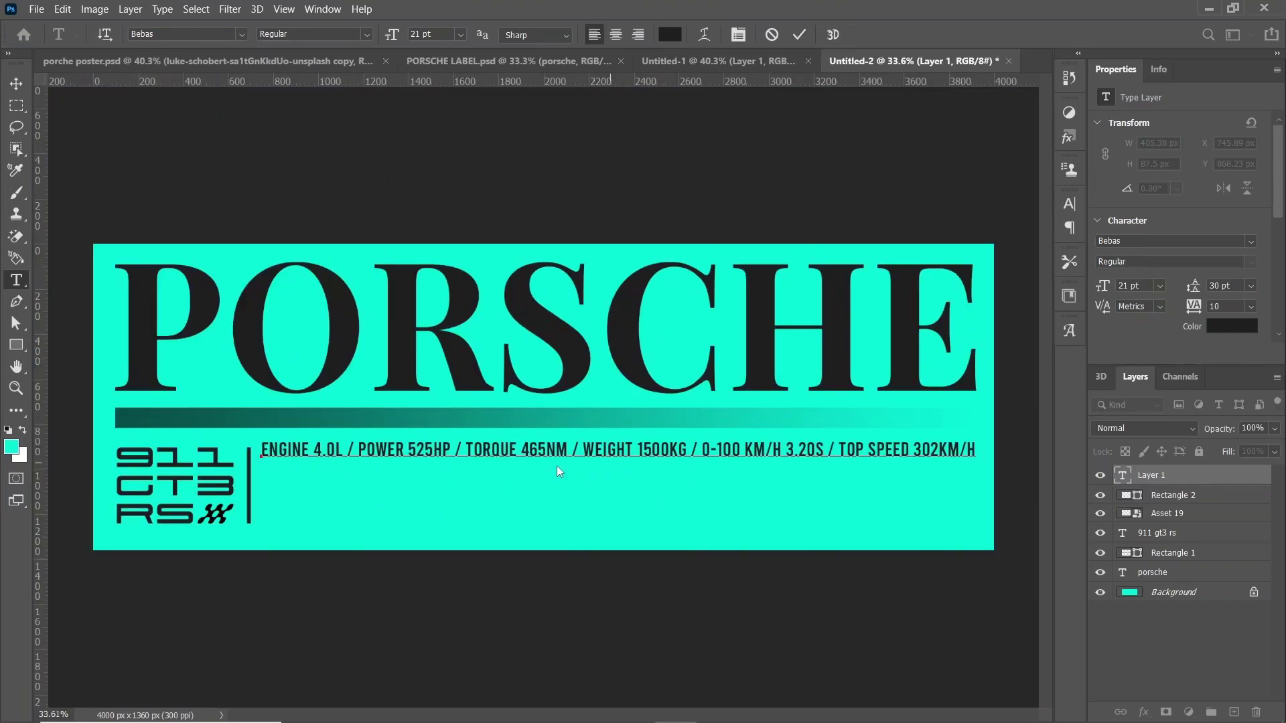
click(798, 35)
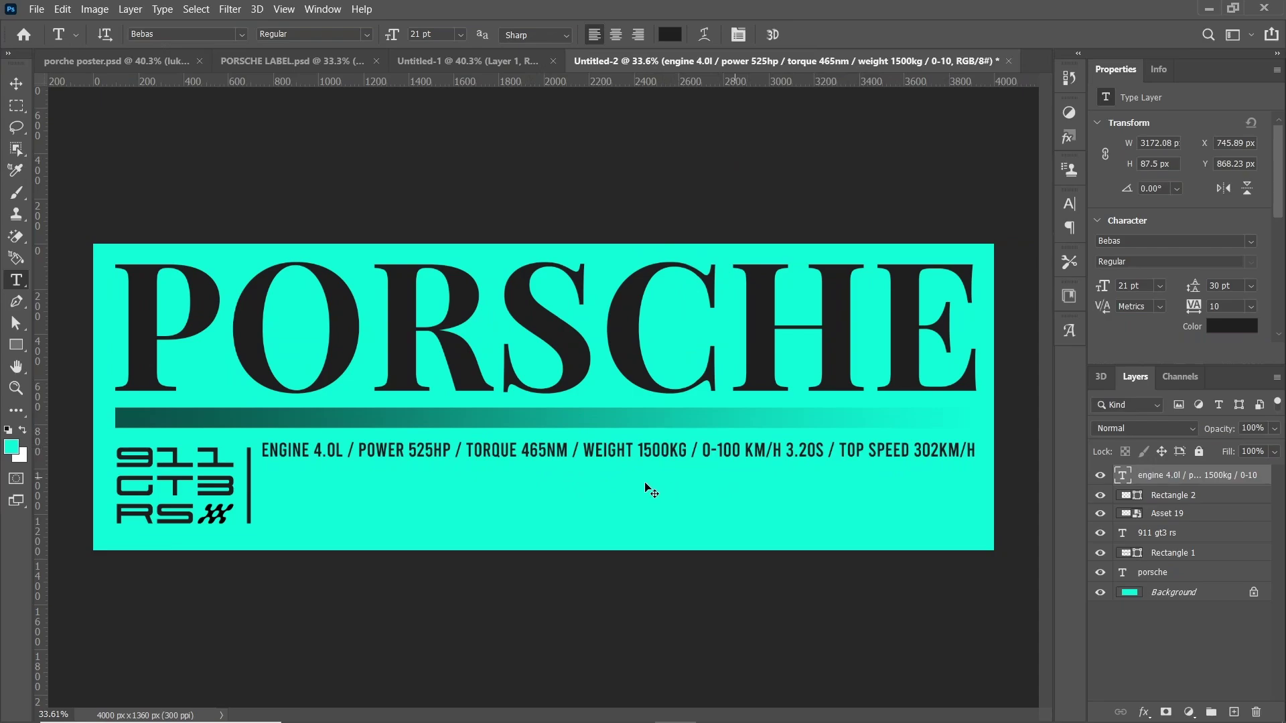
Move the specs line down about 36 px, level with 911
key(ctrl+t)
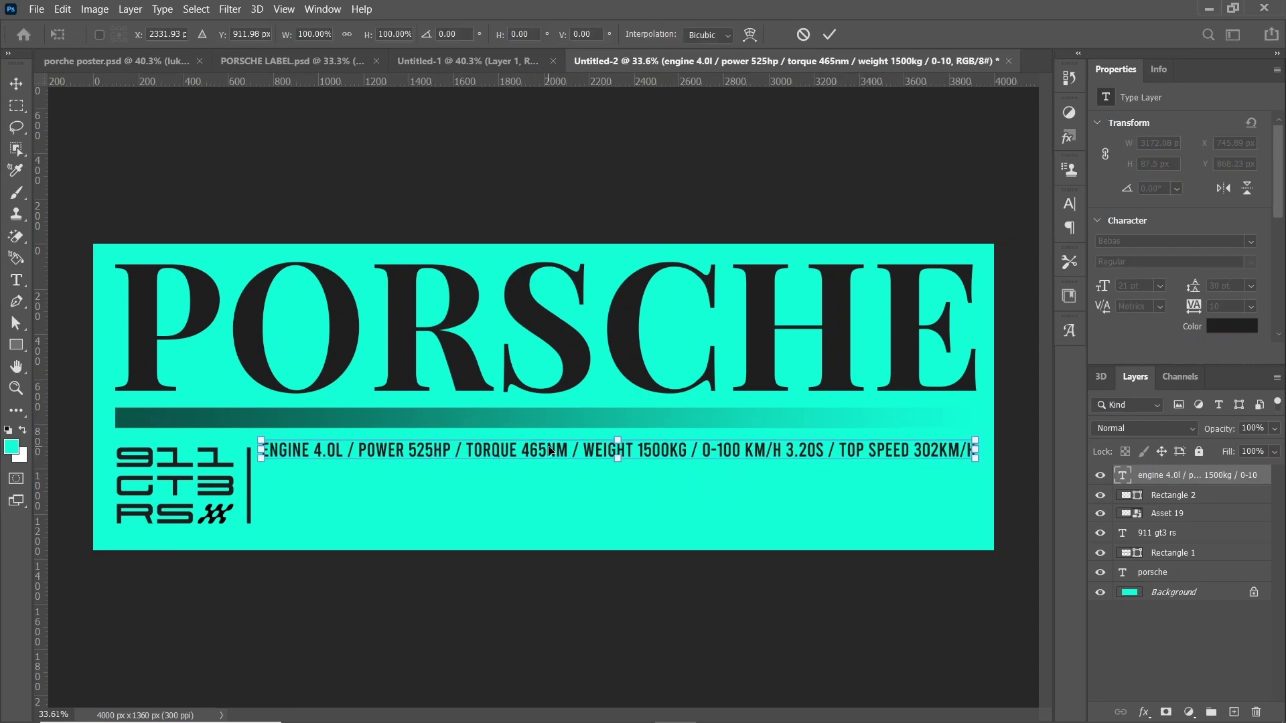
drag(548, 447, 549, 455)
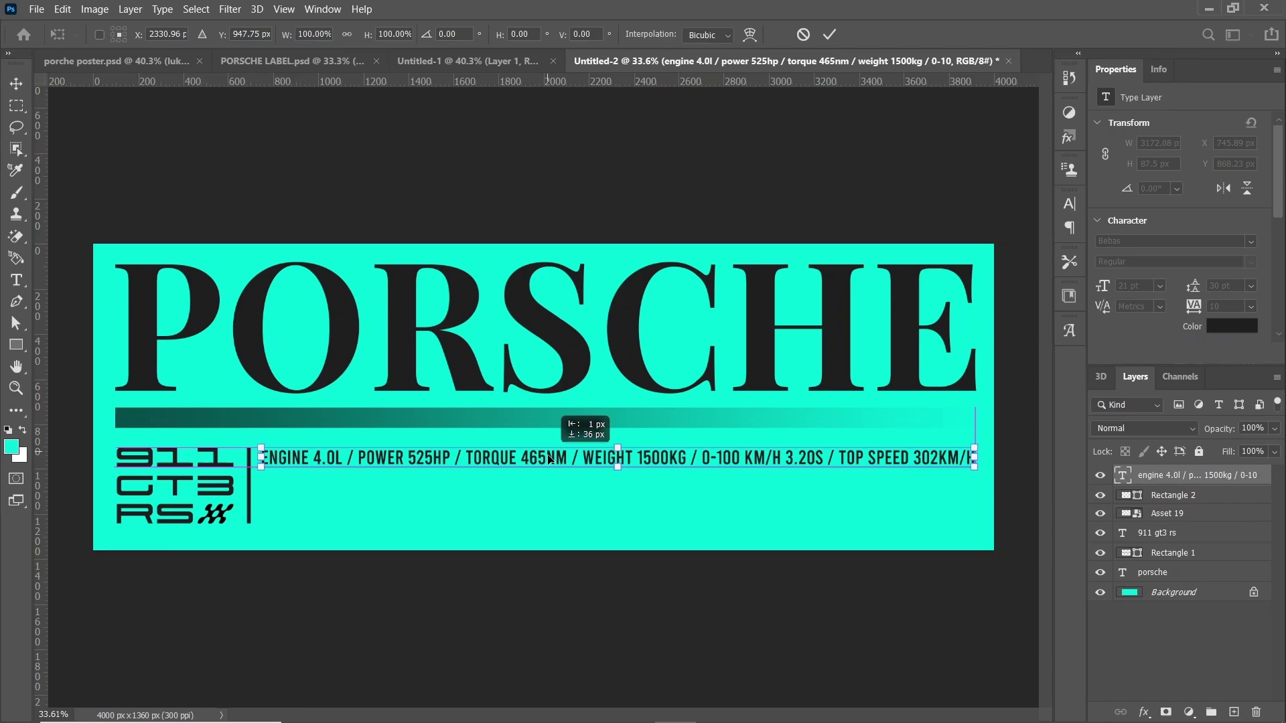
drag(549, 458, 549, 458)
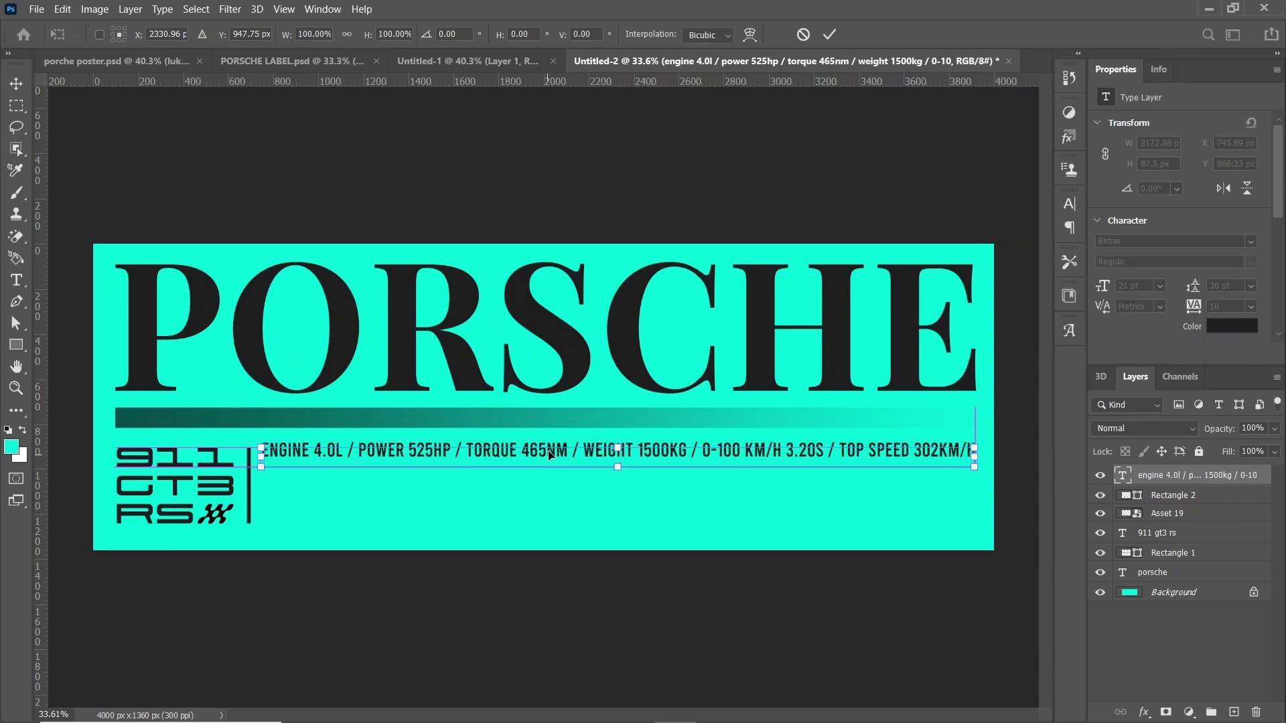
click(829, 34)
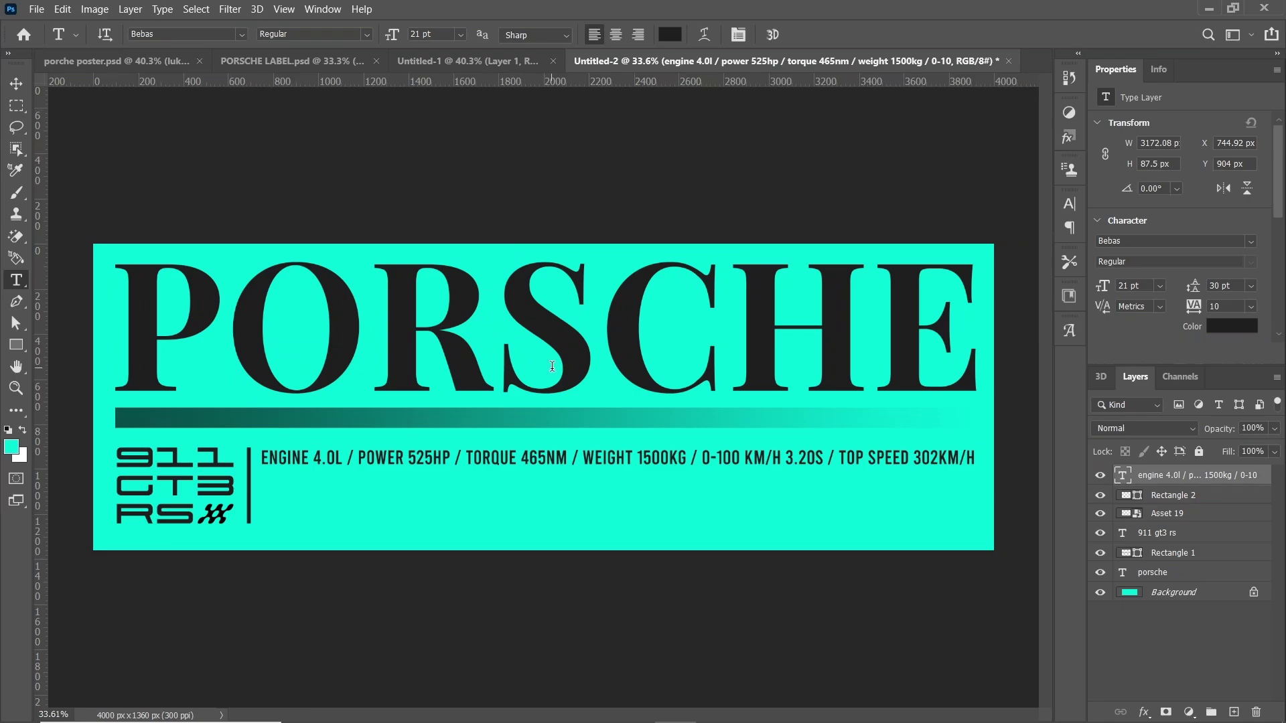
Duplicate the Rectangle 2 vertical bar layer
key(u)
ctrl+click(262, 470)
scroll(266, 470, up, 1)
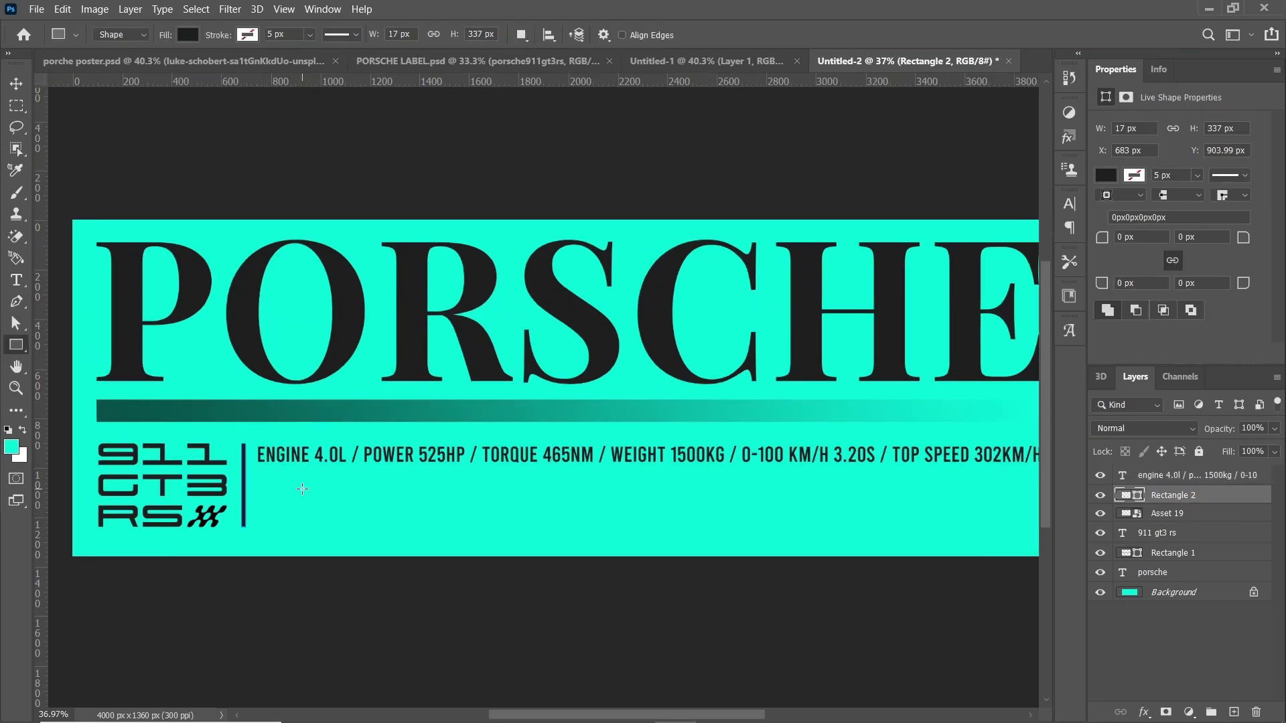
scroll(301, 488, right, 1)
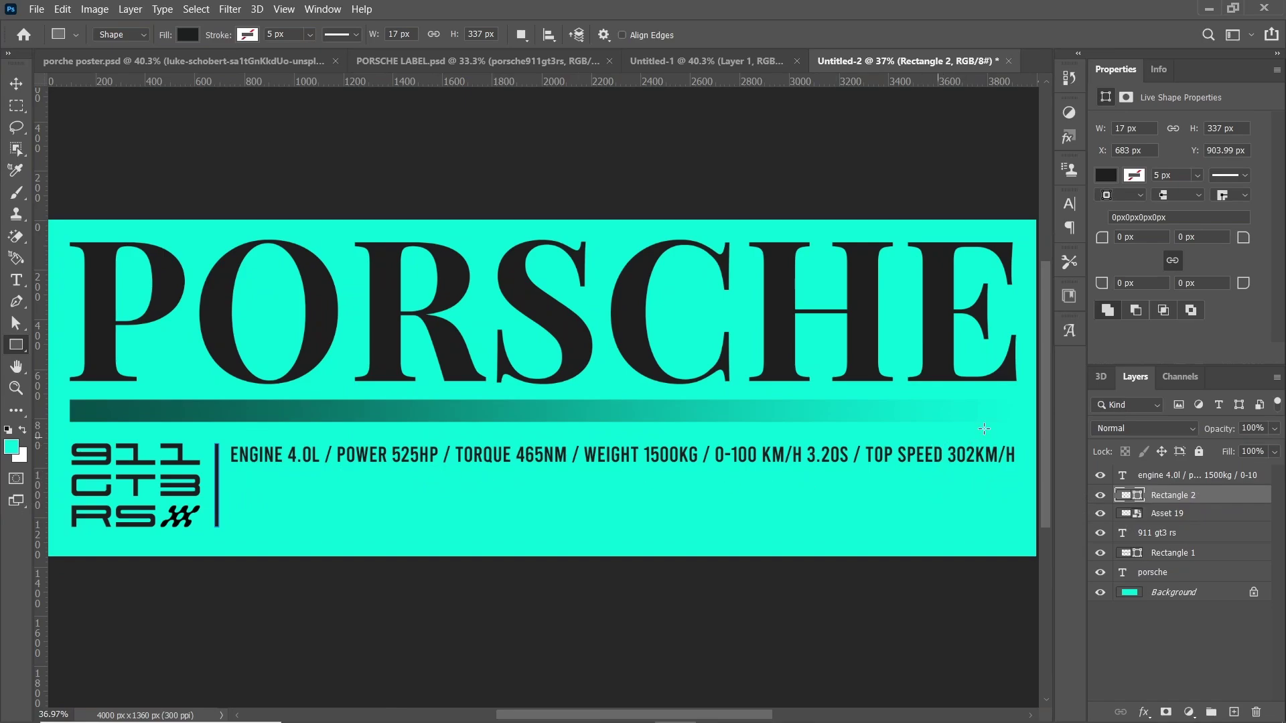
right_click(1215, 494)
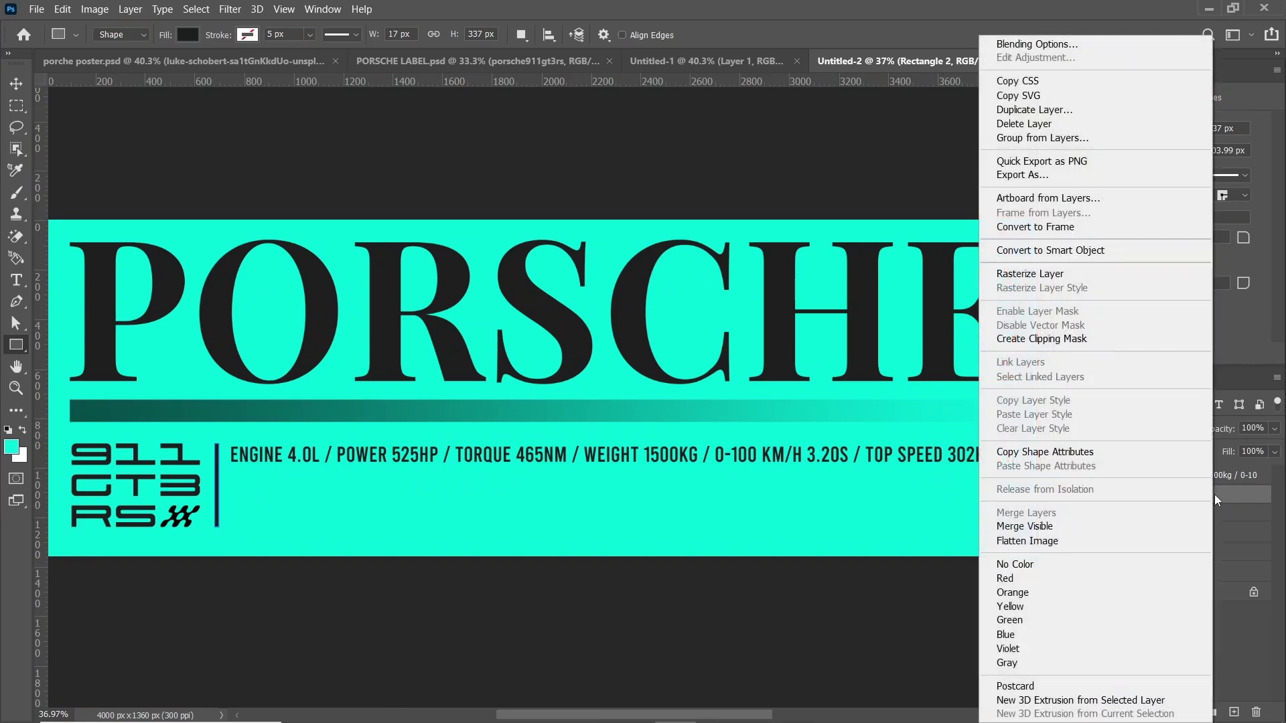
click(1034, 109)
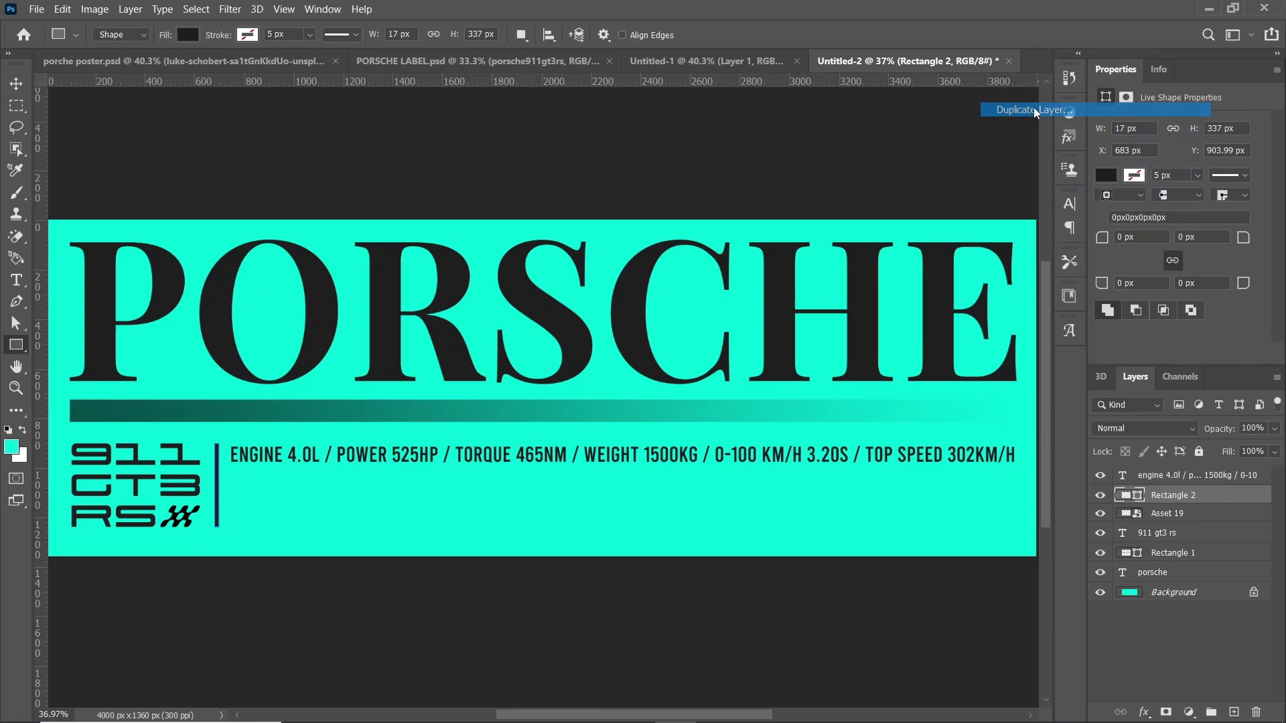
click(778, 187)
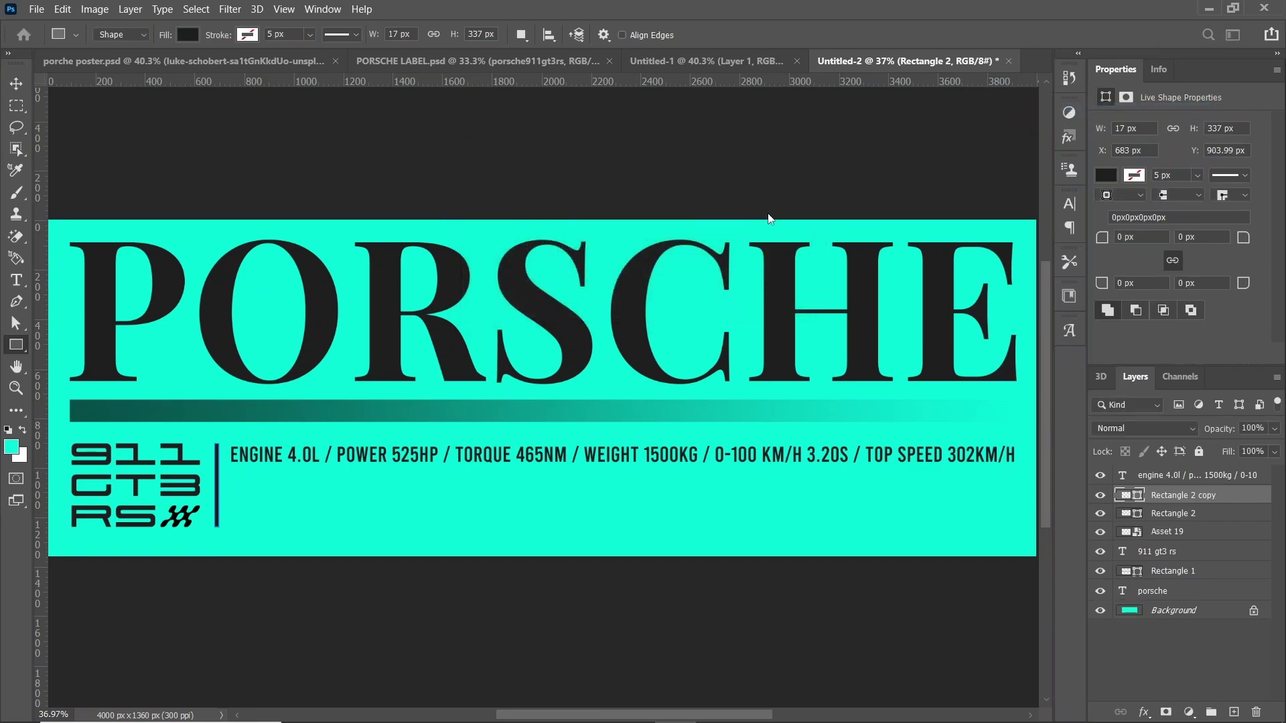
Rotate the copy 90° clockwise and stretch it to 3161 × 17 px beneath the spec text
key(ctrl+t)
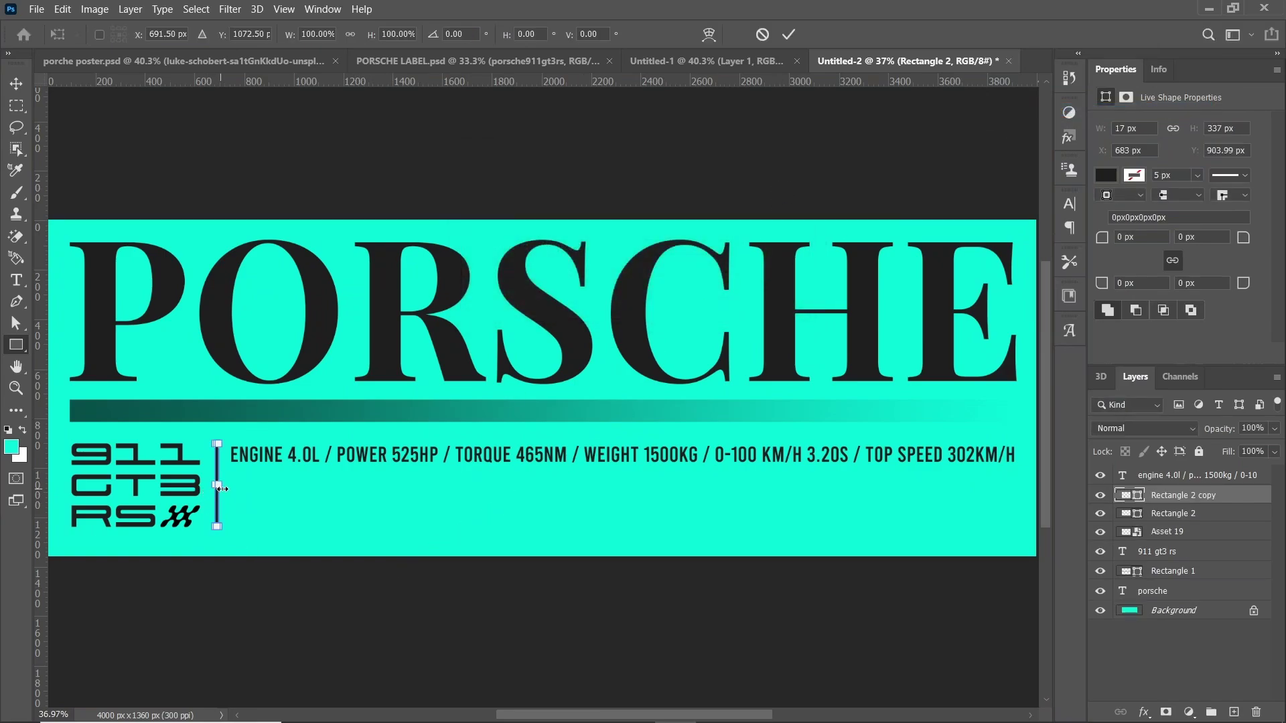
drag(222, 488, 248, 499)
right_click(248, 499)
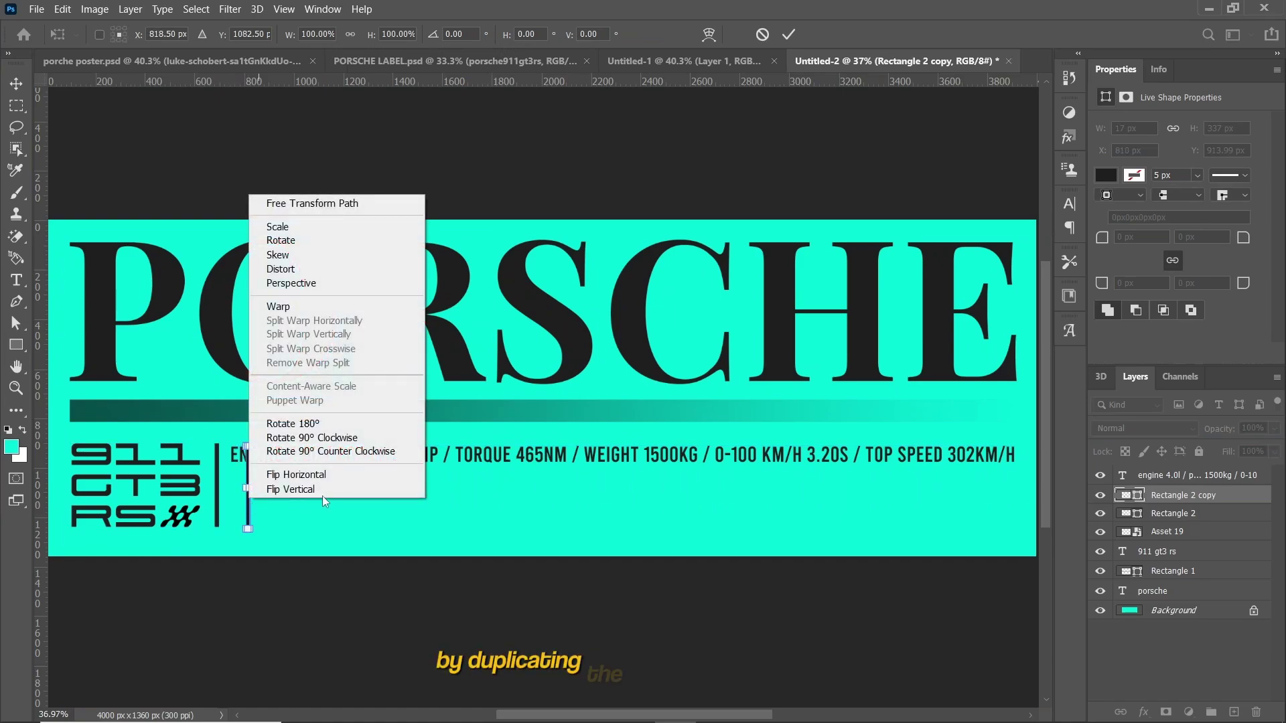
click(322, 438)
mouse_move(266, 491)
mouse_down()
mouse_move(284, 474)
mouse_move(368, 463)
mouse_move(899, 457)
mouse_move(1012, 469)
mouse_up()
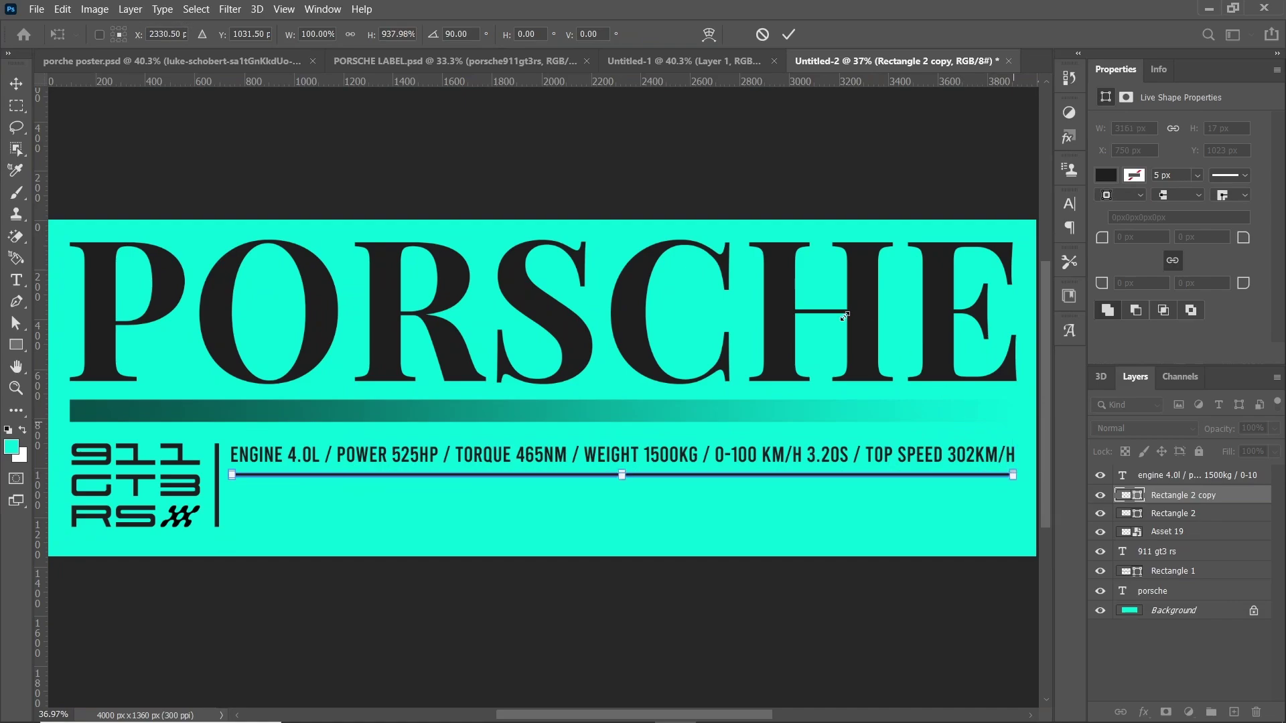
click(788, 34)
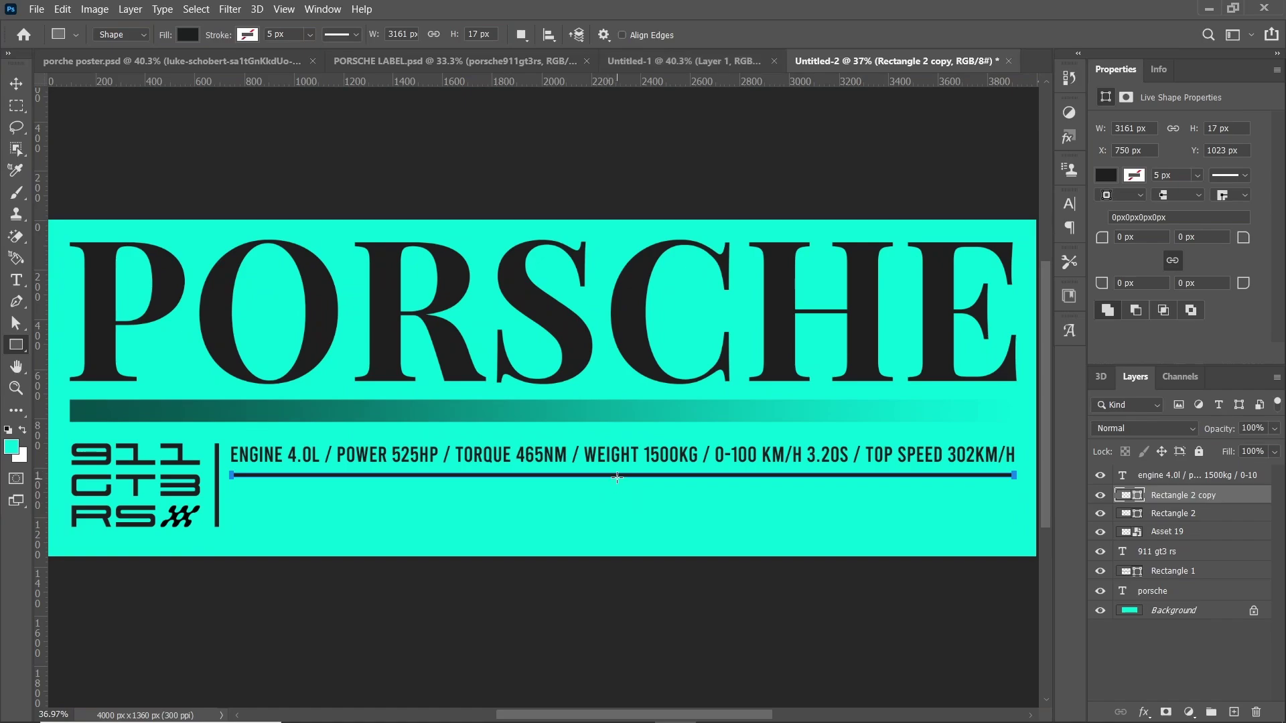
key(ctrl+t)
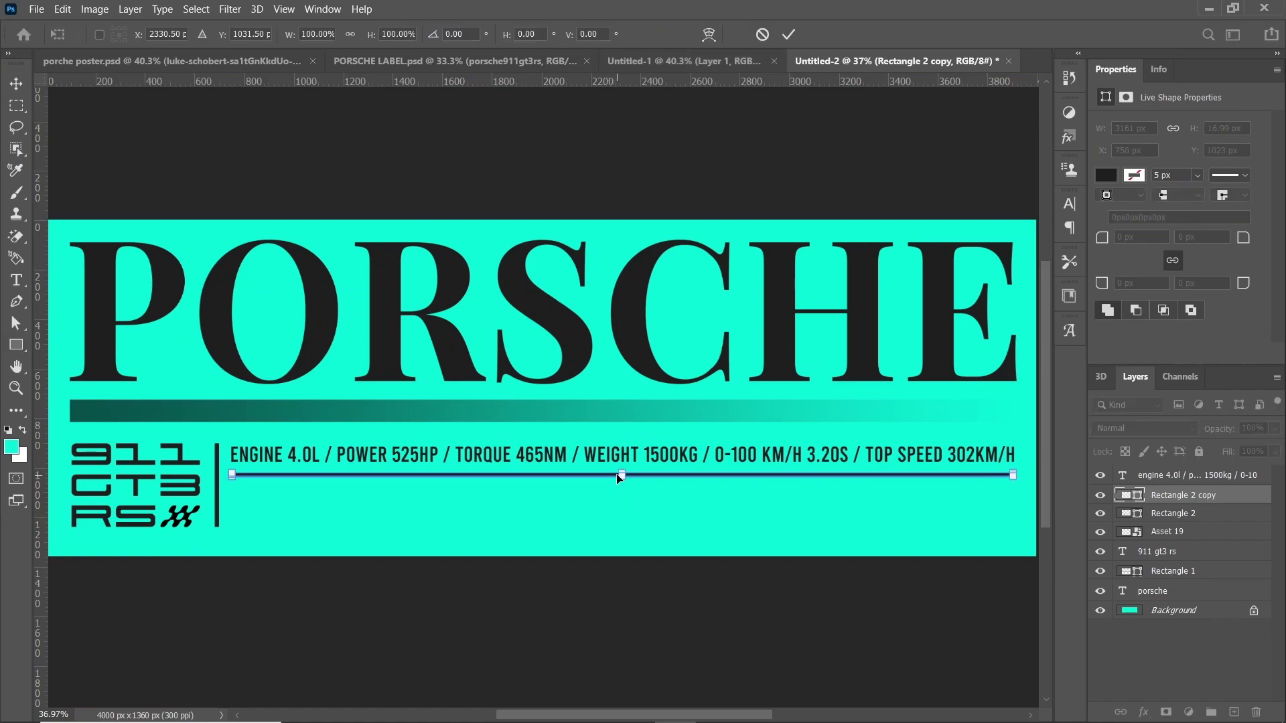
drag(619, 478, 618, 475)
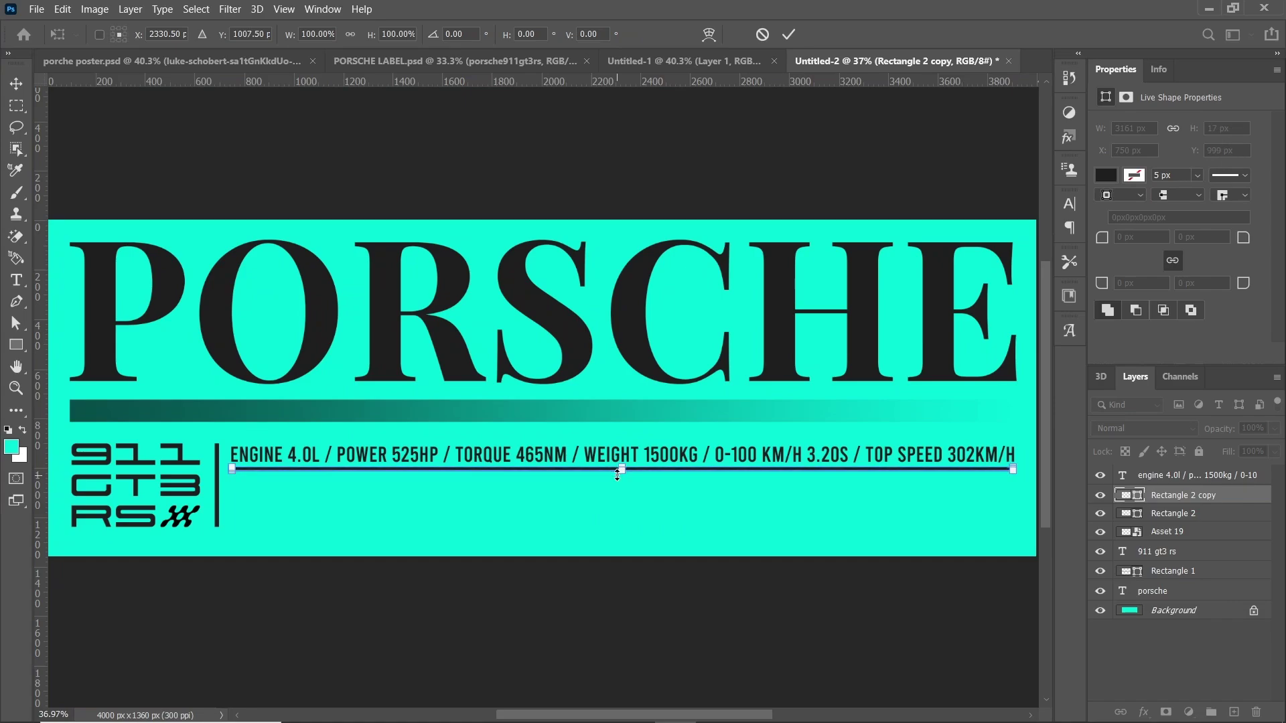
key(Return)
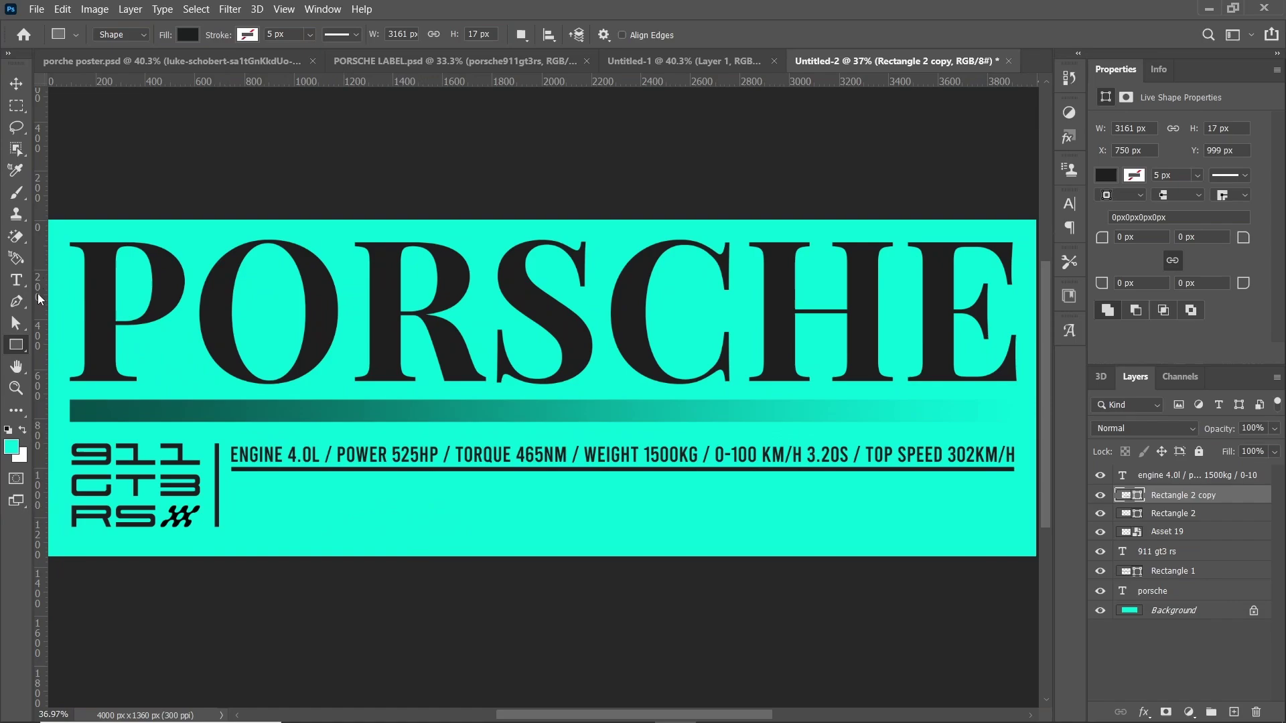
Type 911GT3RS as a Code 128 barcode below the horizontal line
click(18, 282)
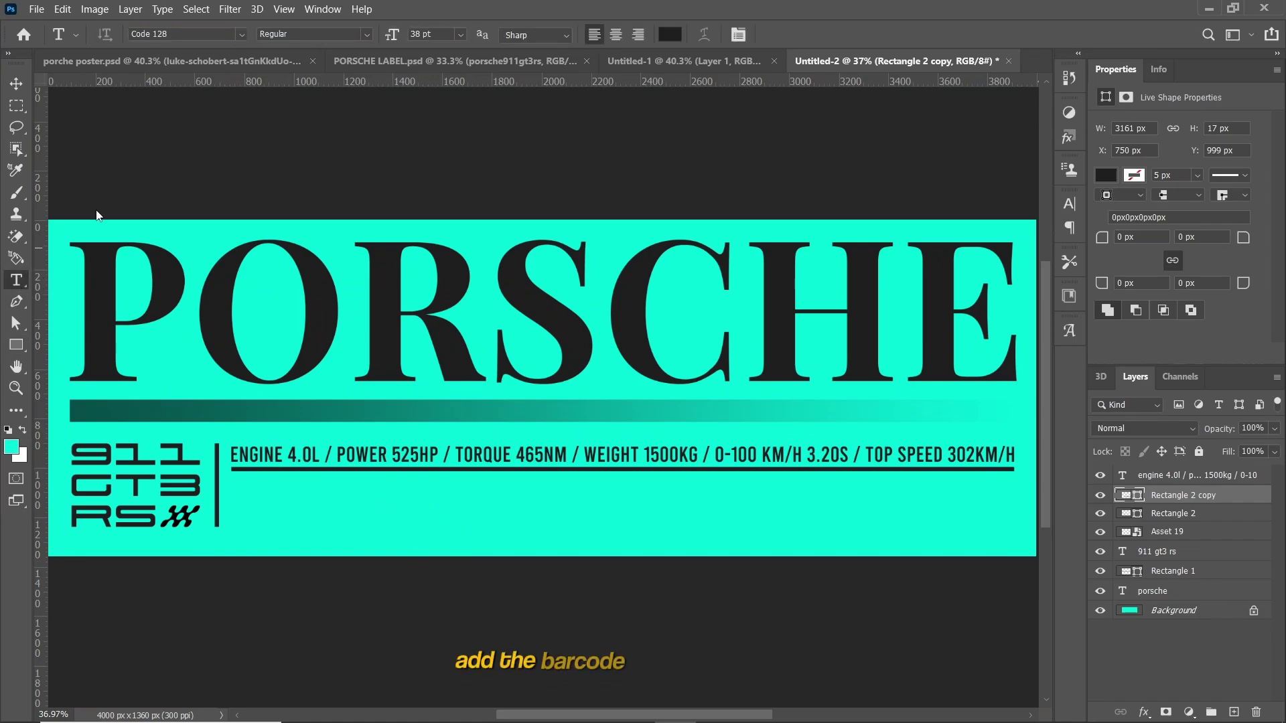
click(765, 509)
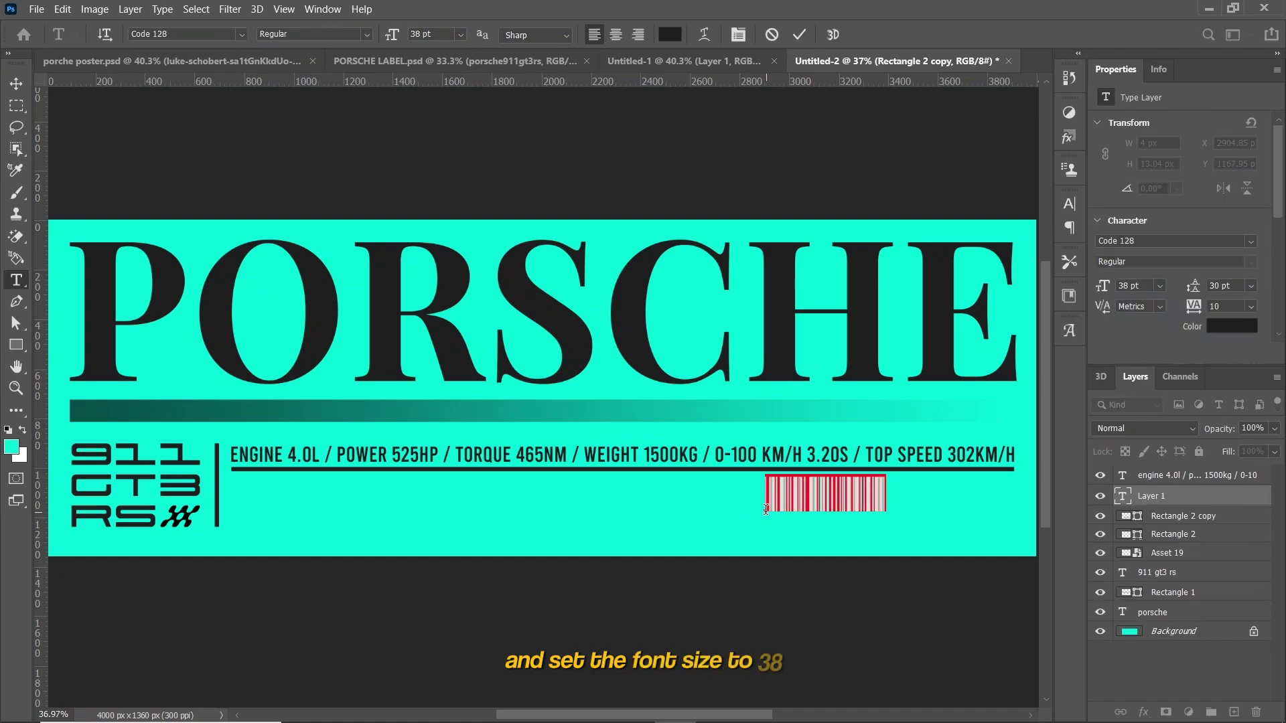
text(911GT3RS)
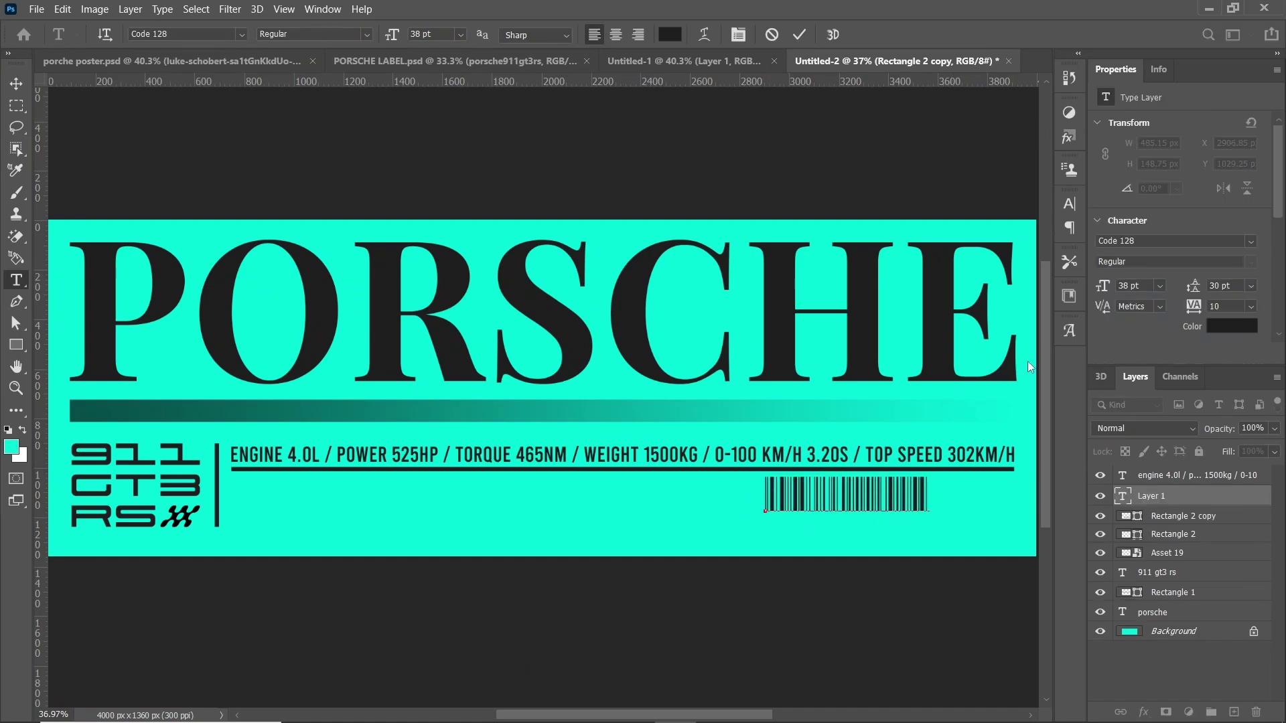
click(799, 37)
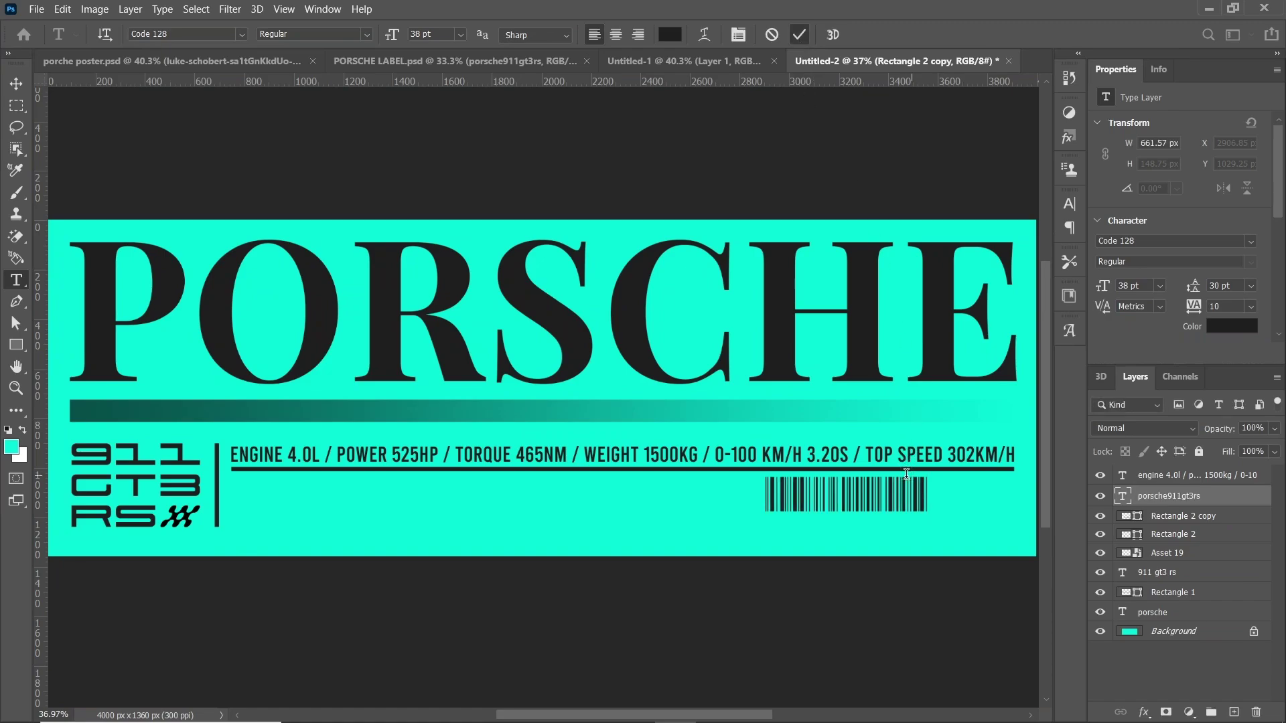
Move the barcode to the label's lower right, just beneath the line
key(ctrl+t)
drag(889, 494, 969, 502)
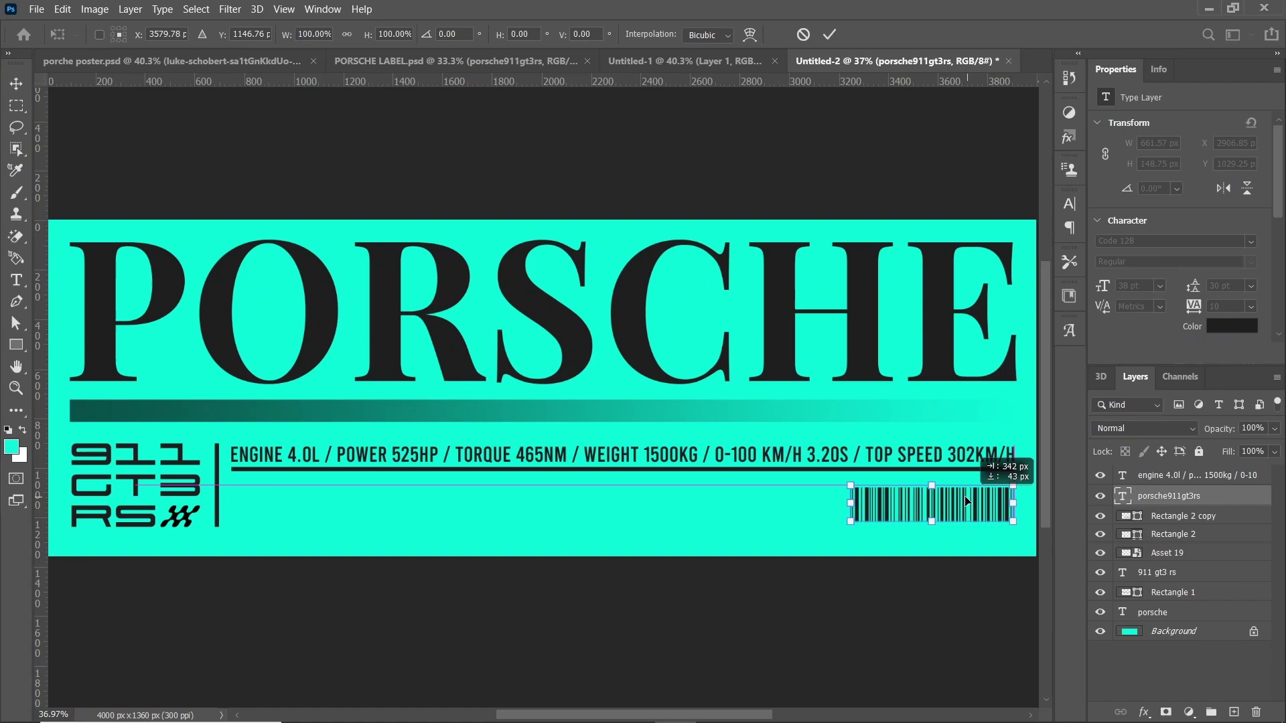
drag(966, 501, 965, 496)
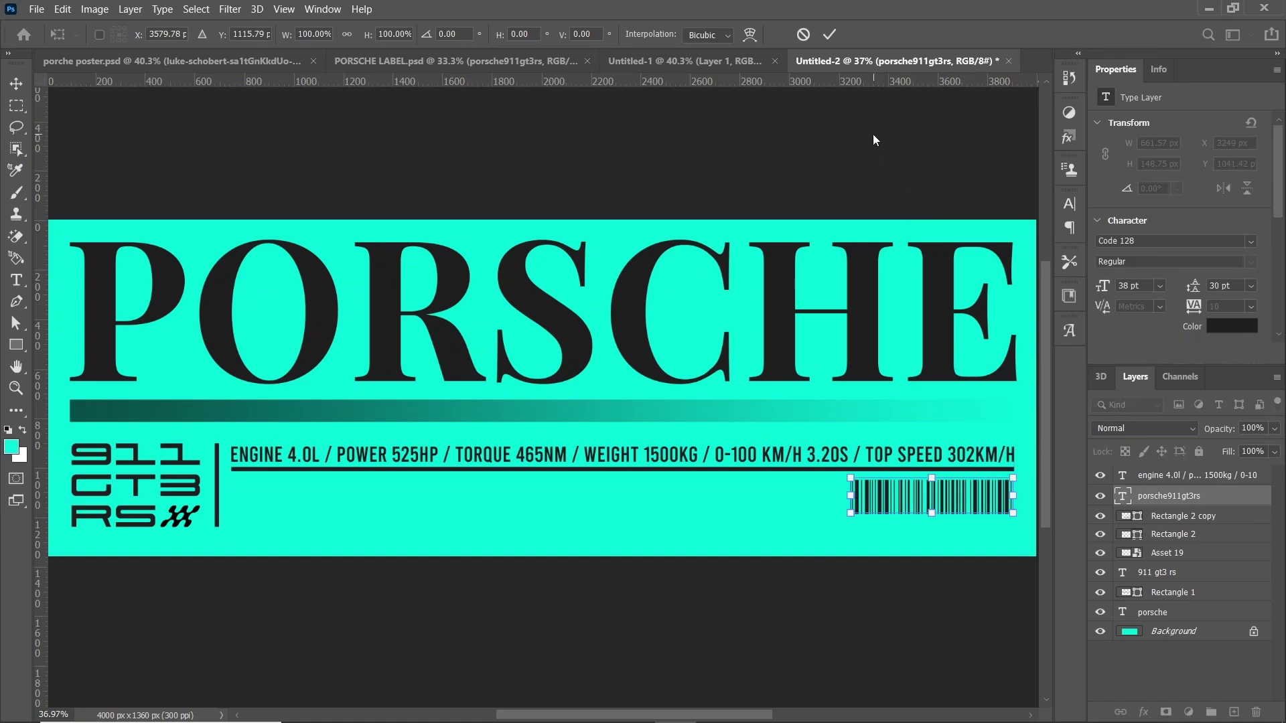
click(829, 34)
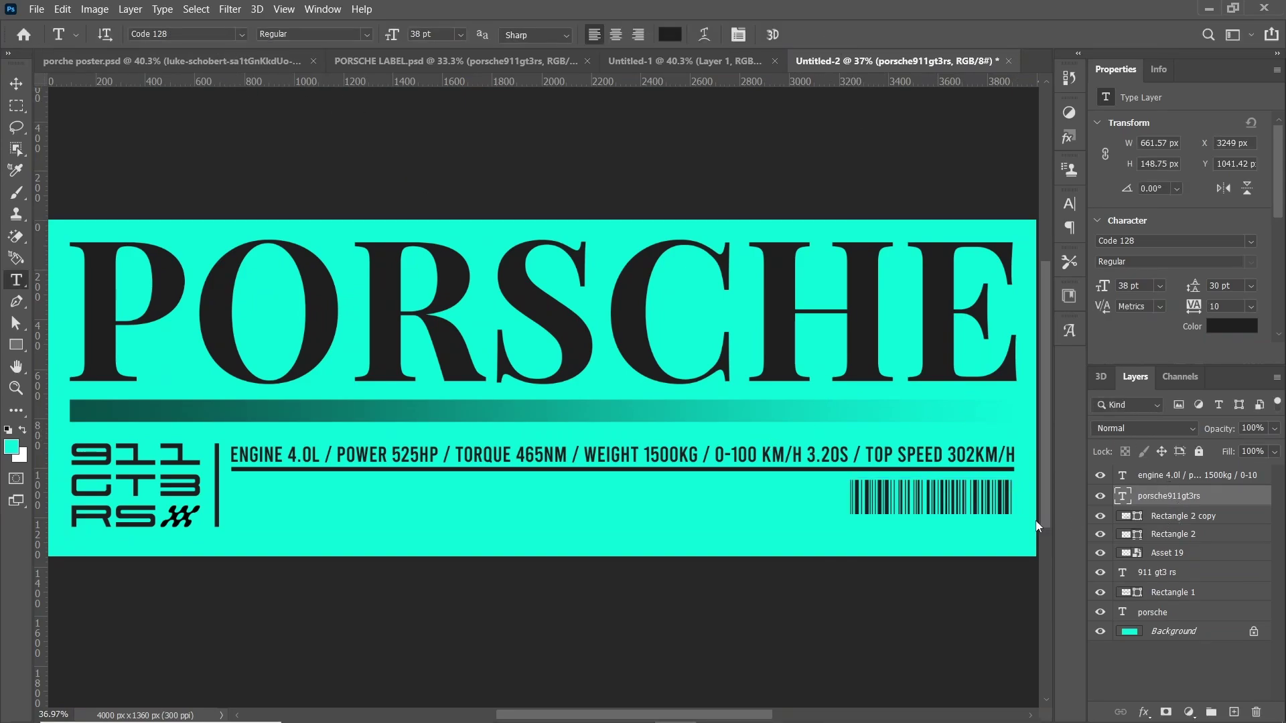
Add a new text block left of the barcode in Bebas Regular at 11 pt
click(637, 523)
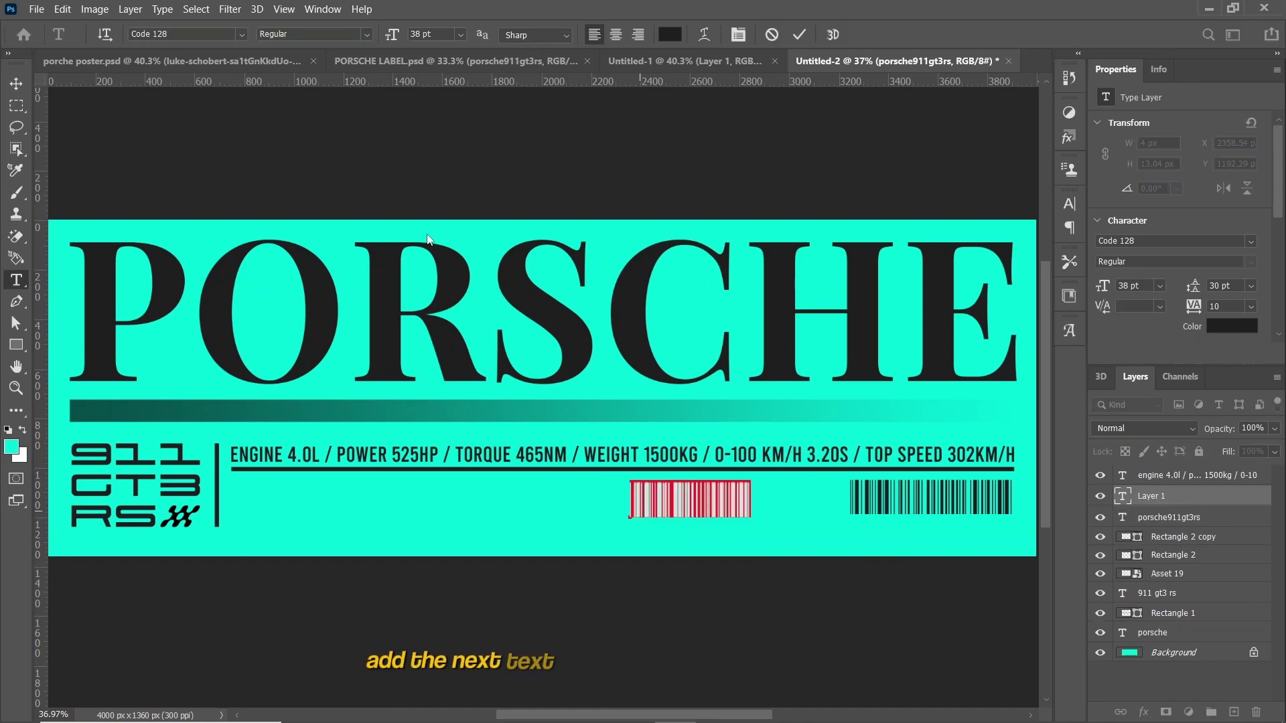
click(207, 34)
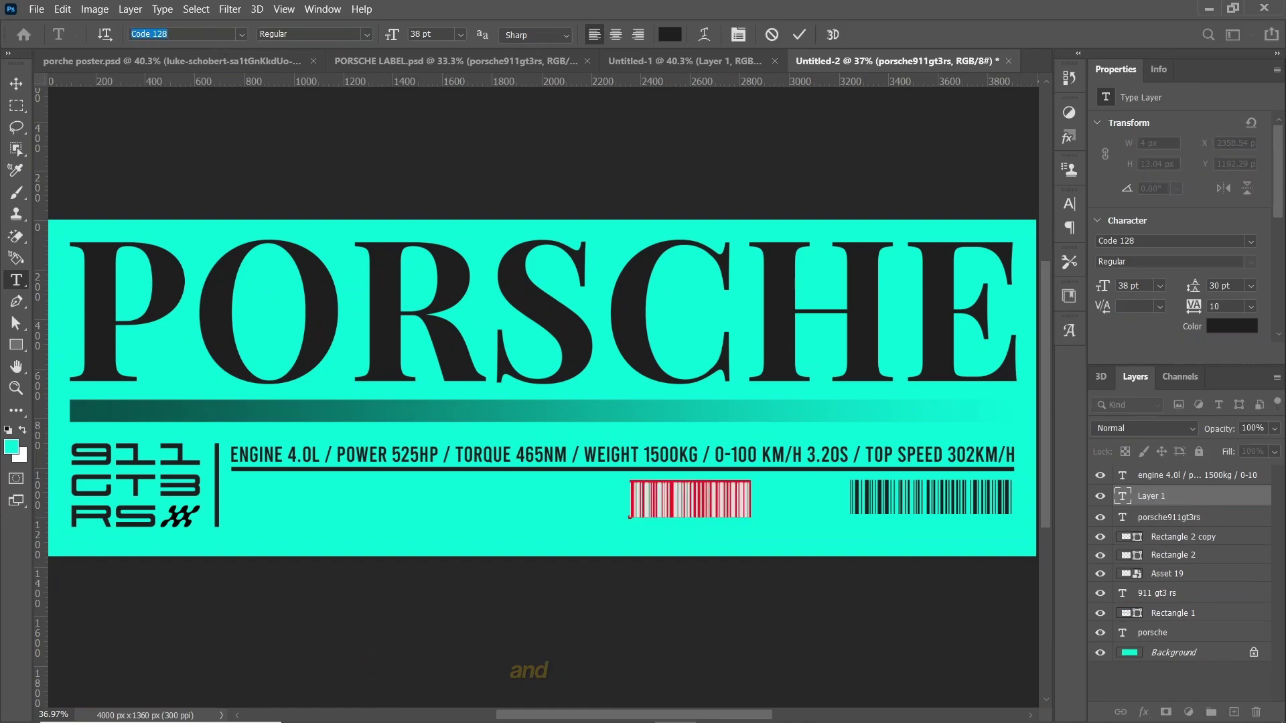
text(beba)
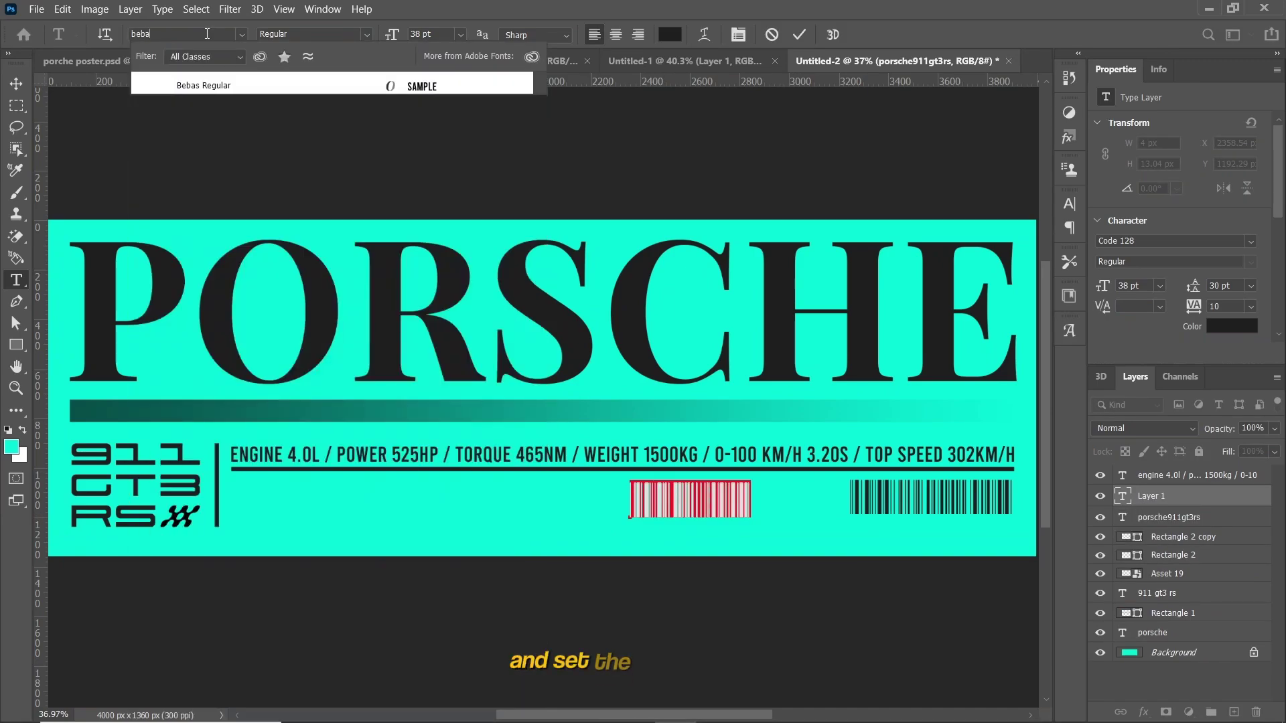
click(356, 80)
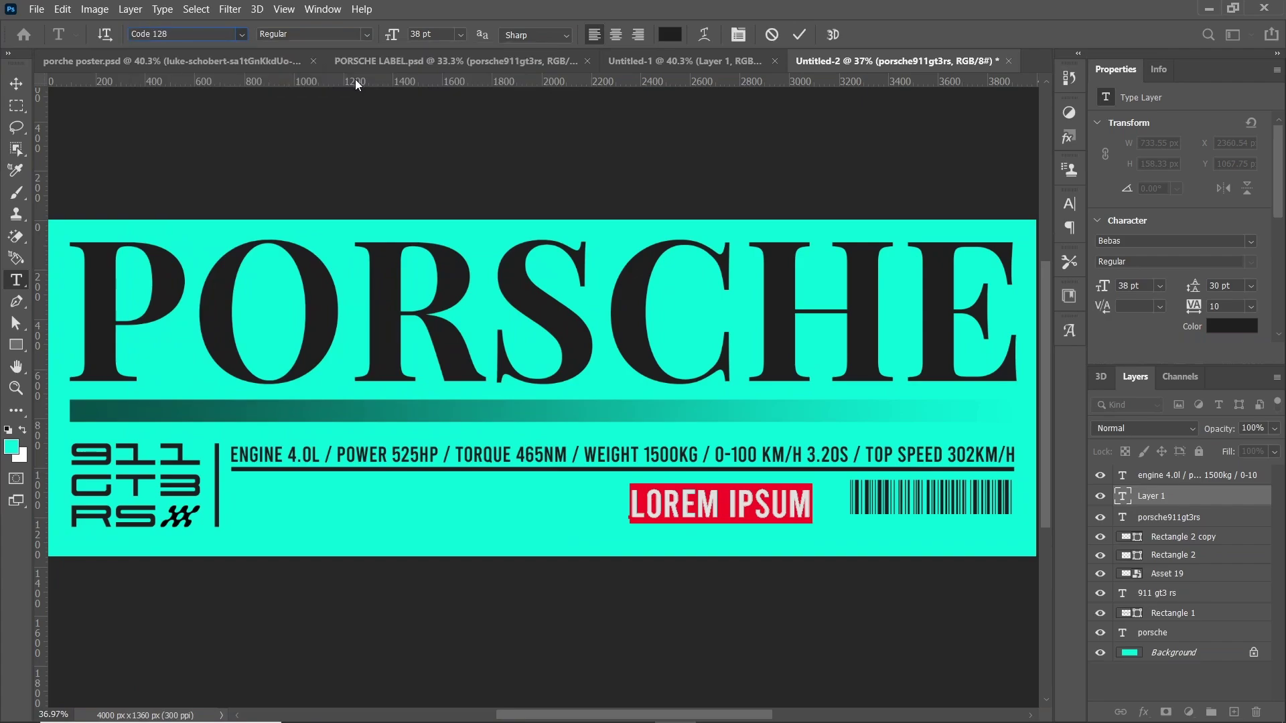
double_click(415, 34)
text(11)
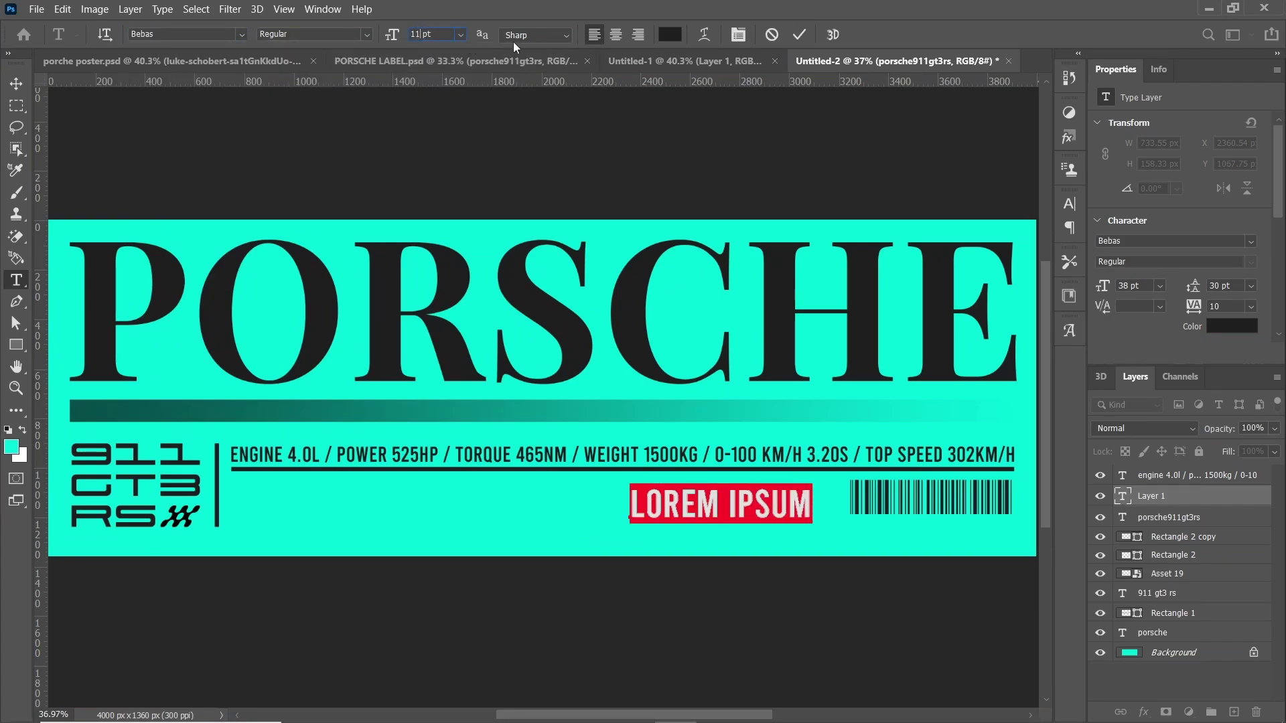
click(804, 35)
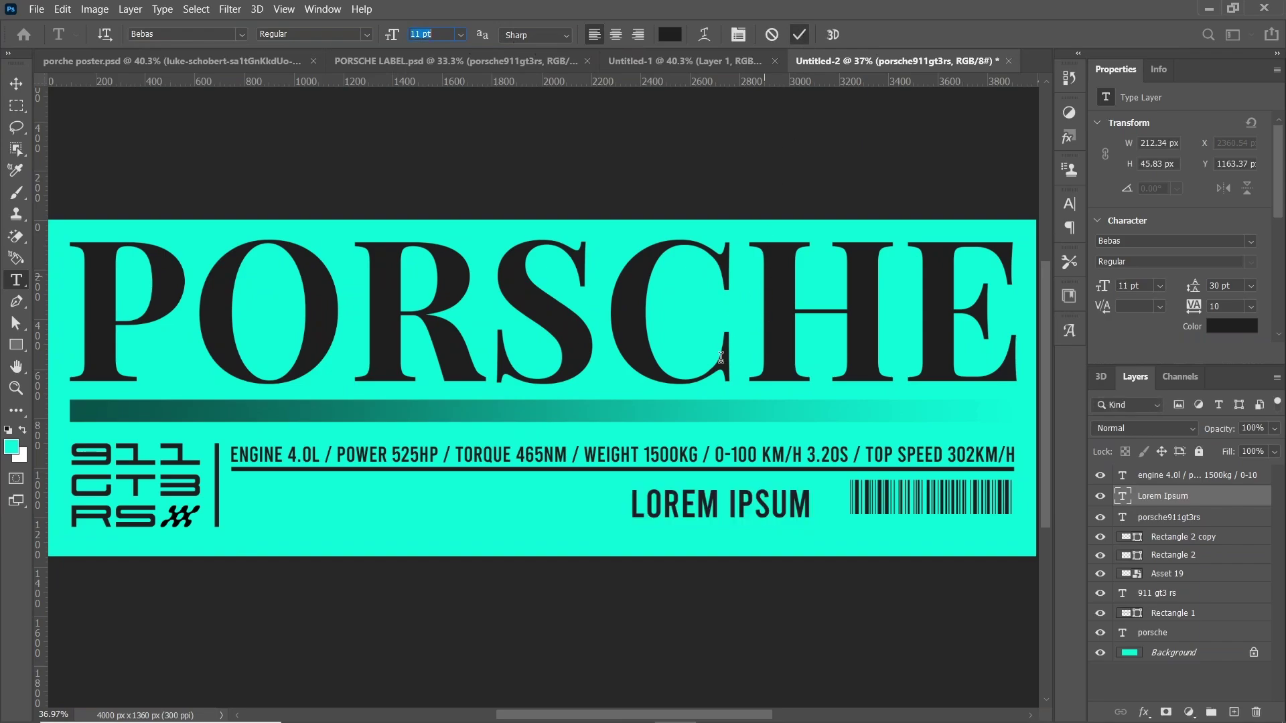
Replace the LOREM IPSUM placeholder with the CAR POSTER DESIGN TUTORIAL / FUZZY DESIGN 2024 caption
click(654, 517)
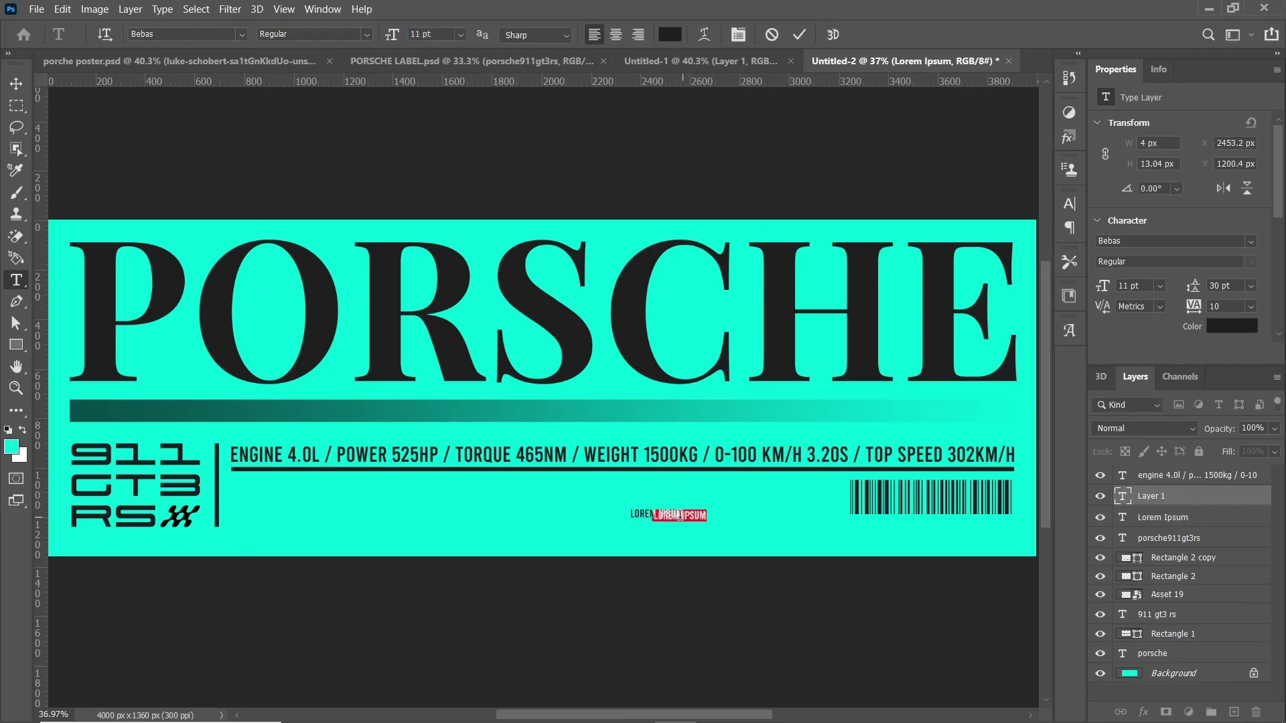
click(766, 35)
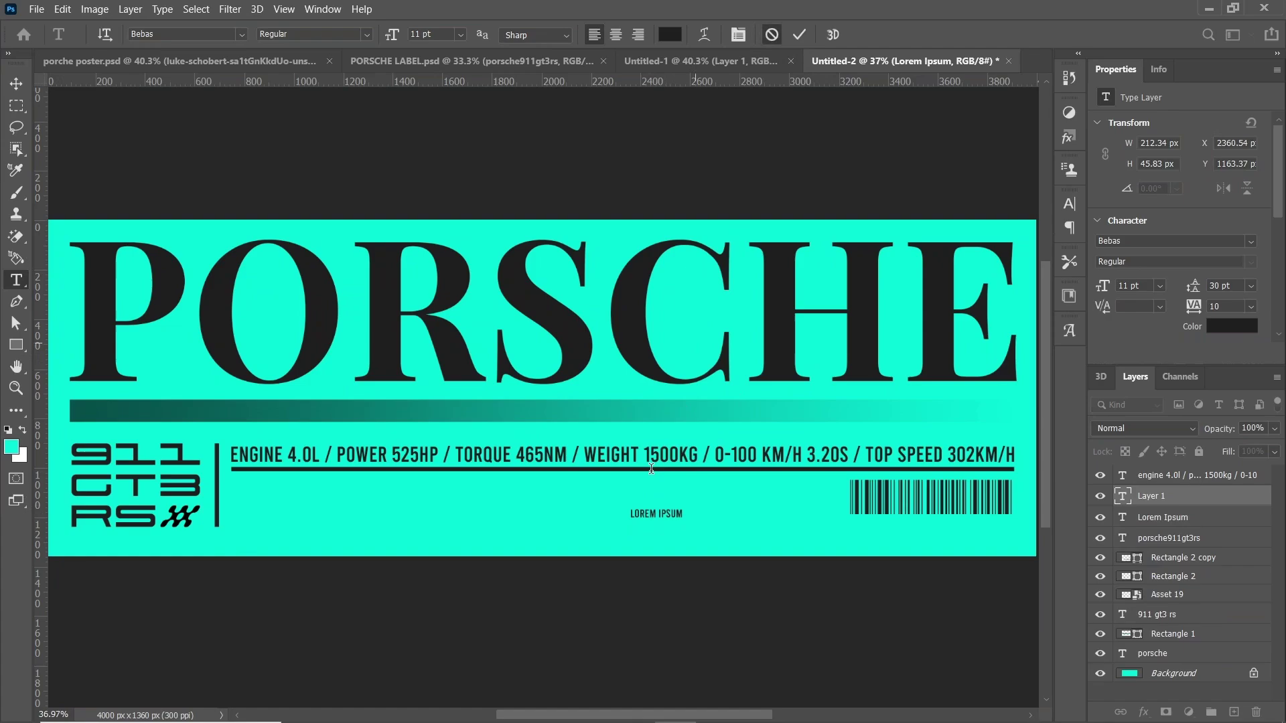
triple_click(650, 517)
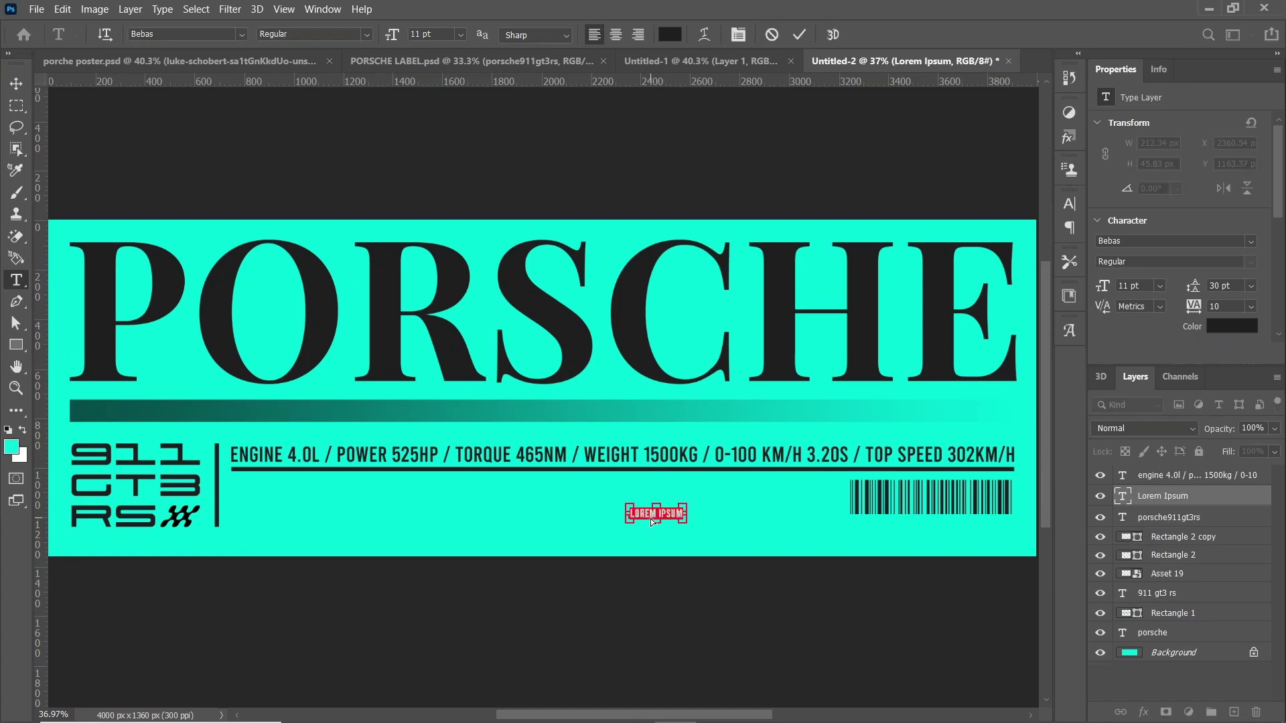
text(CAR POSTER DESIGN TUTORIAL / FUZZY DESIGN 2024)
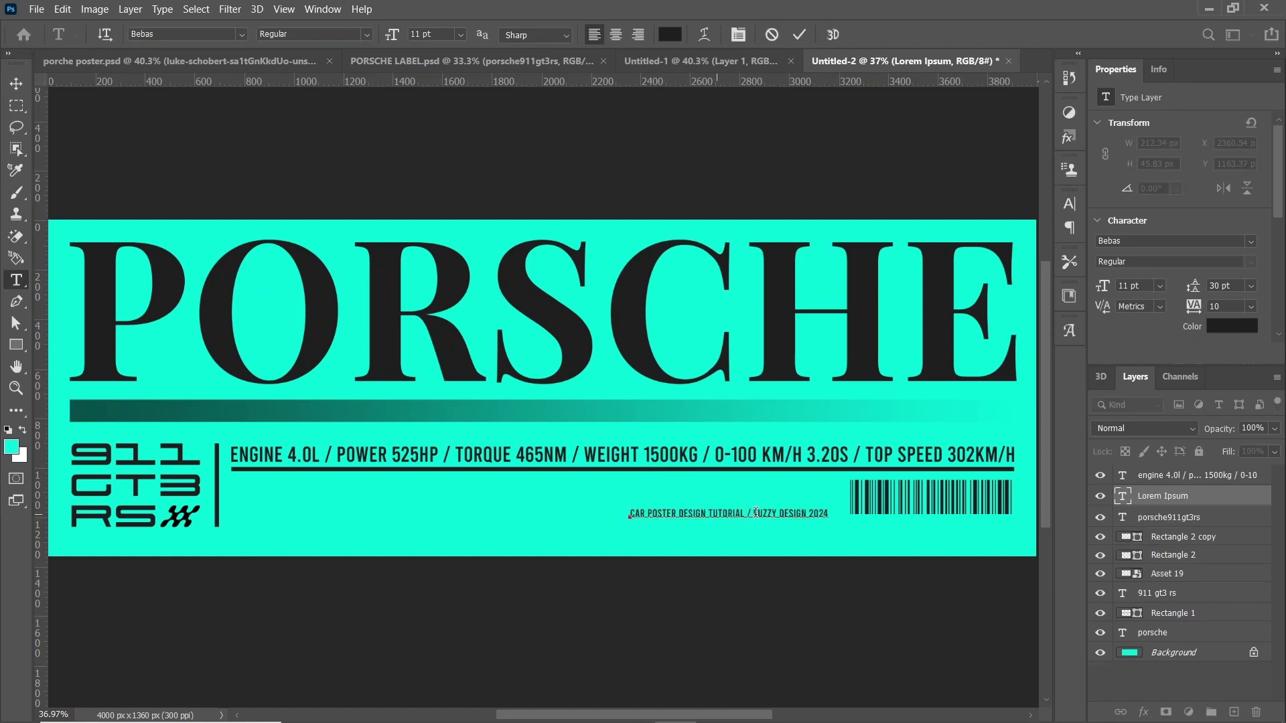
click(799, 35)
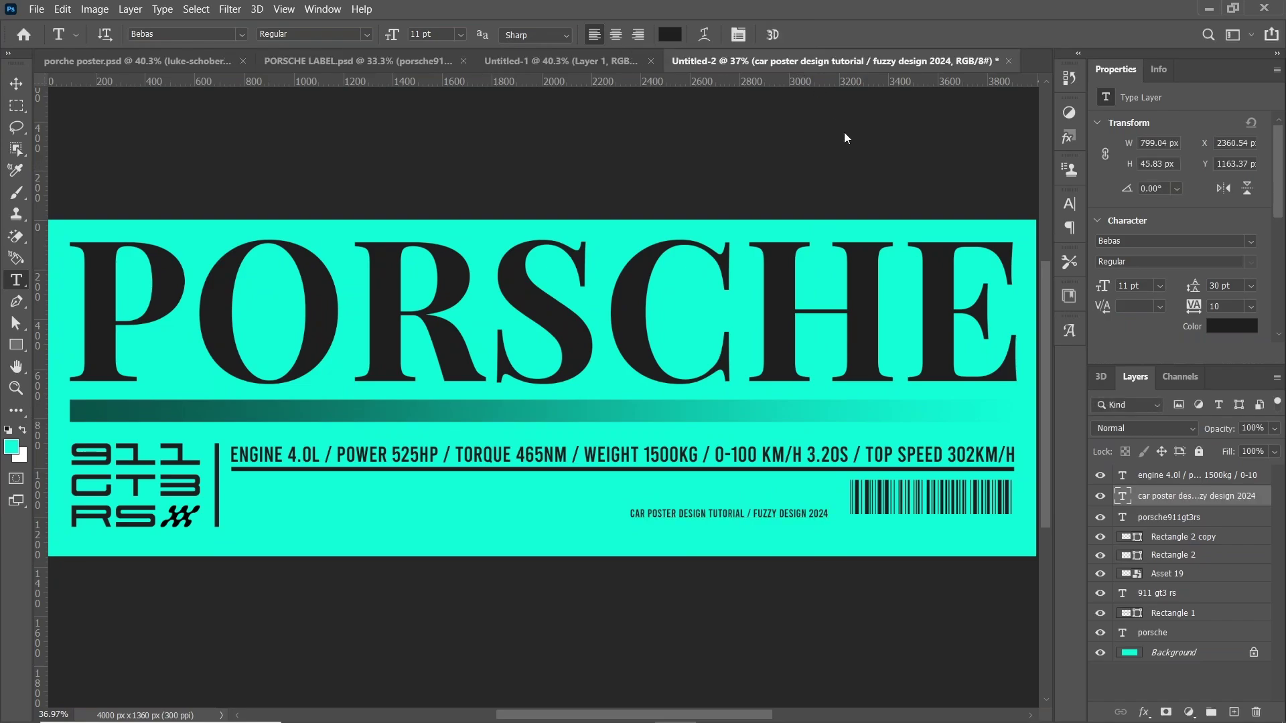
Move the caption right-aligned directly beneath the barcode
key(ctrl+t)
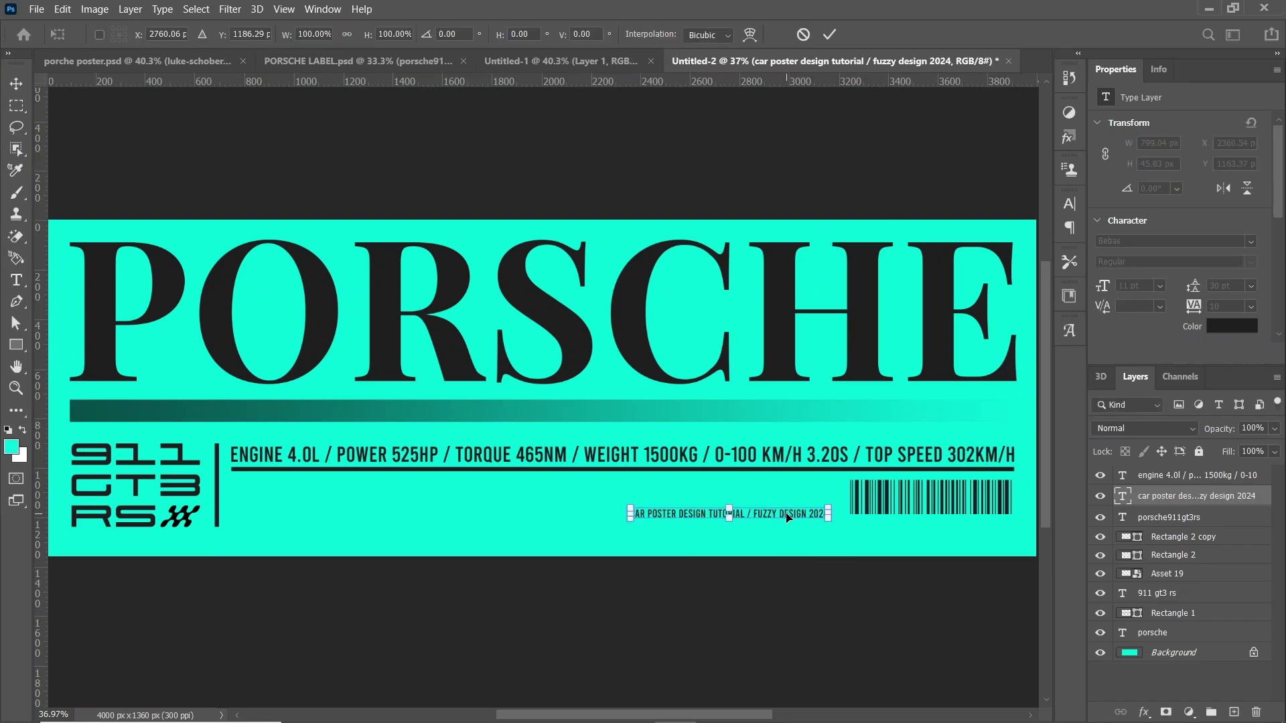
drag(788, 517, 974, 532)
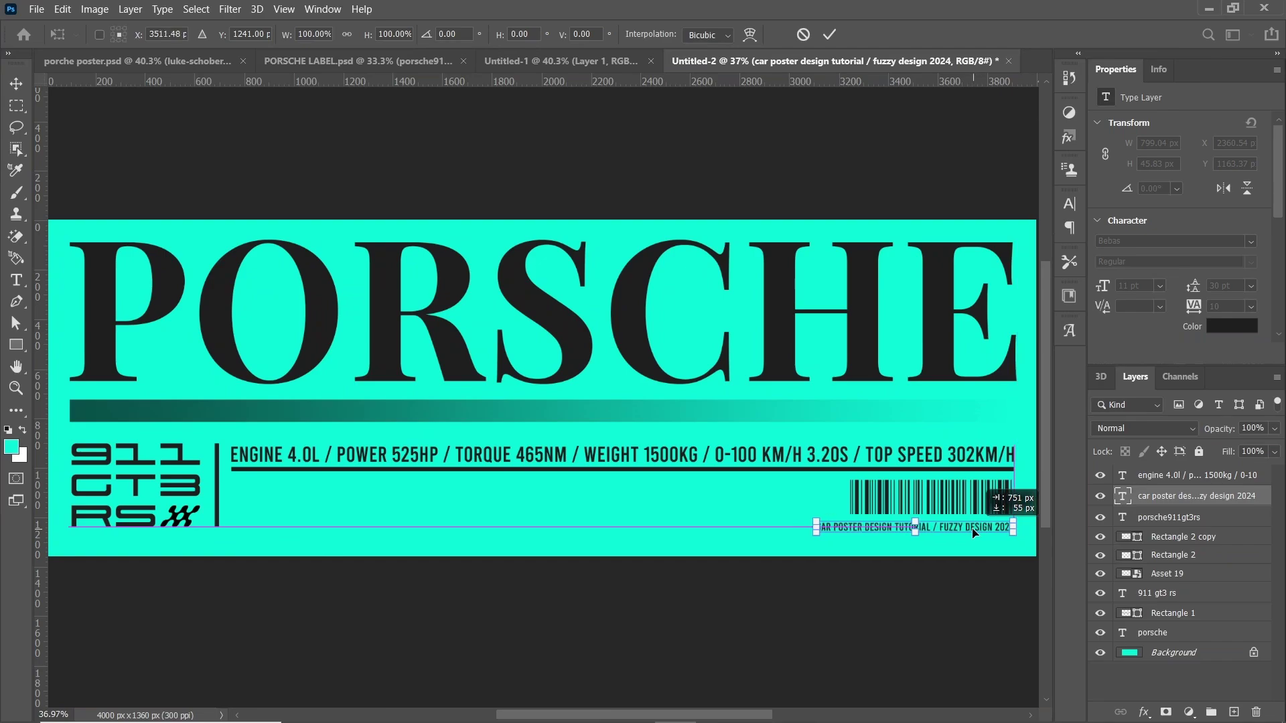
drag(974, 533, 974, 527)
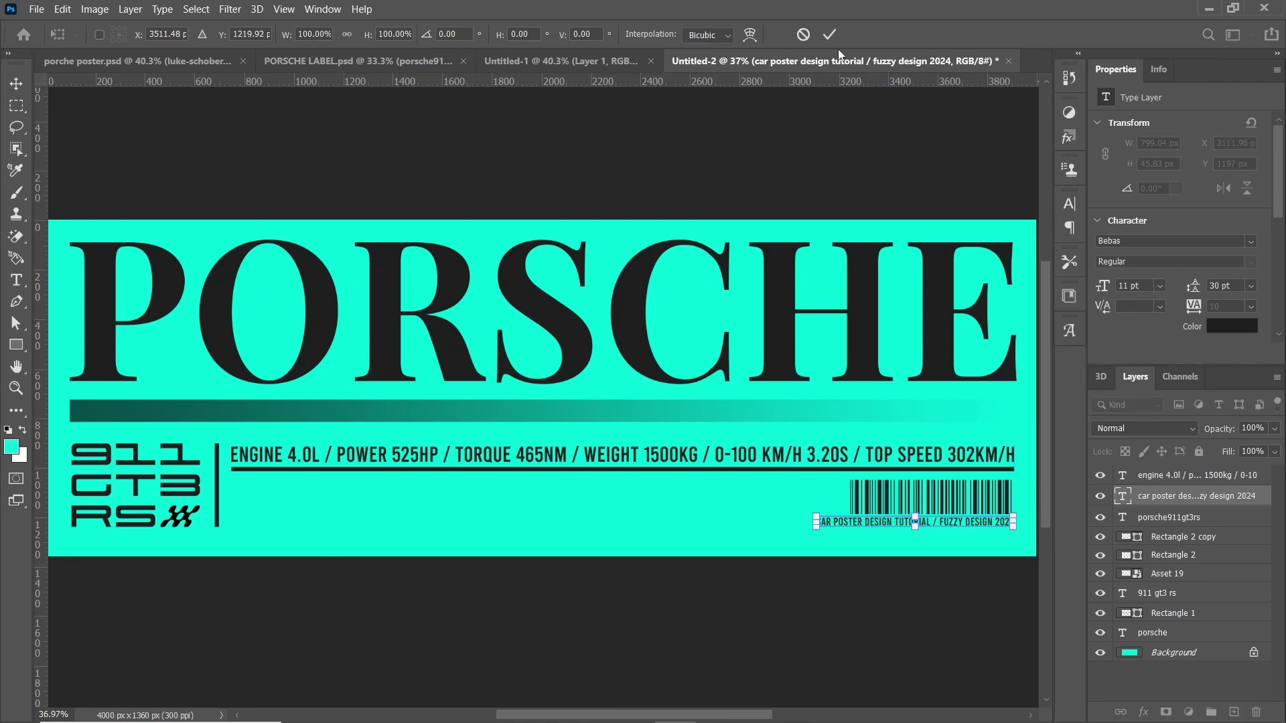
click(829, 34)
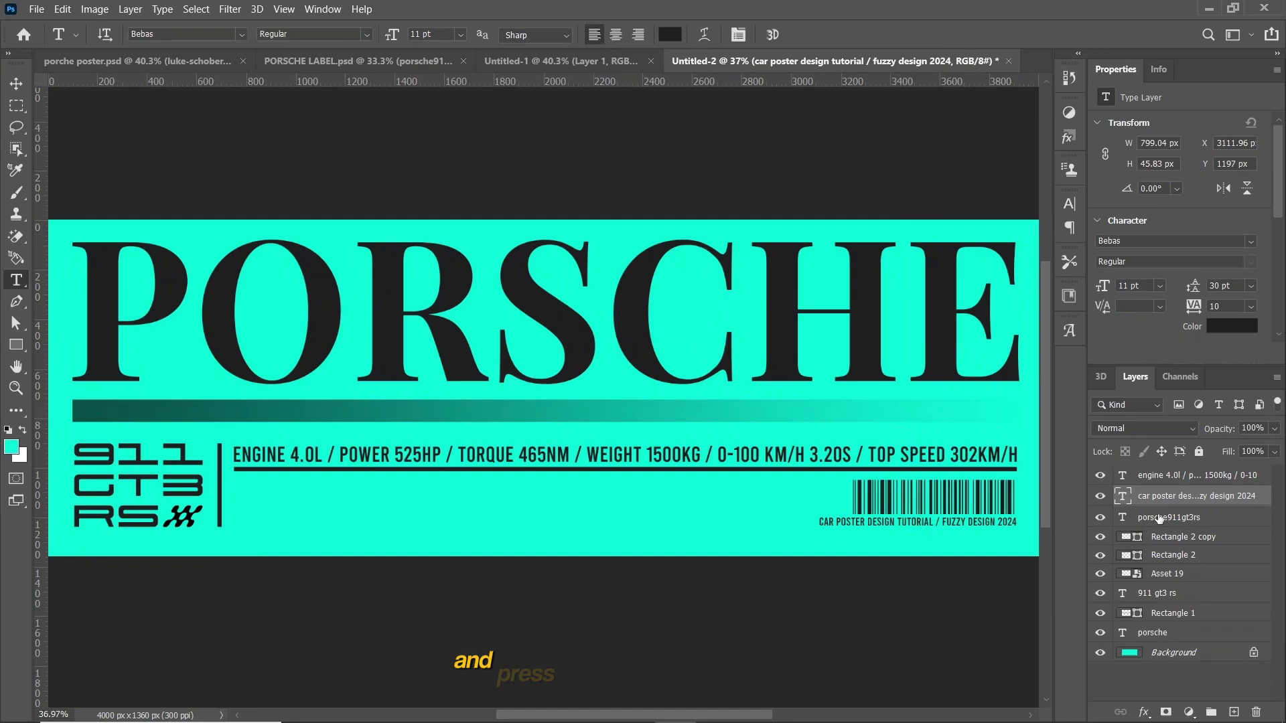
Stretch the porsche911gt3rs barcode leftward to about 796 px wide, matching the caption beneath it
click(1159, 518)
key(ctrl+t)
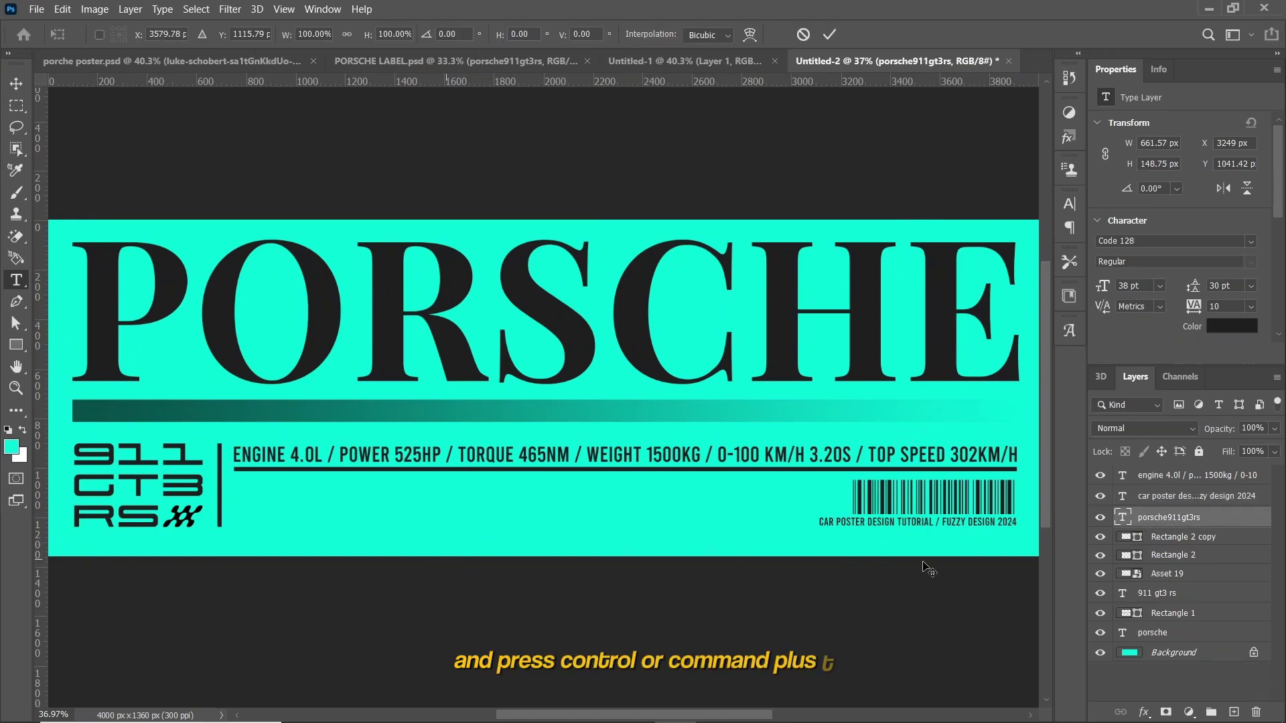
drag(851, 497, 823, 497)
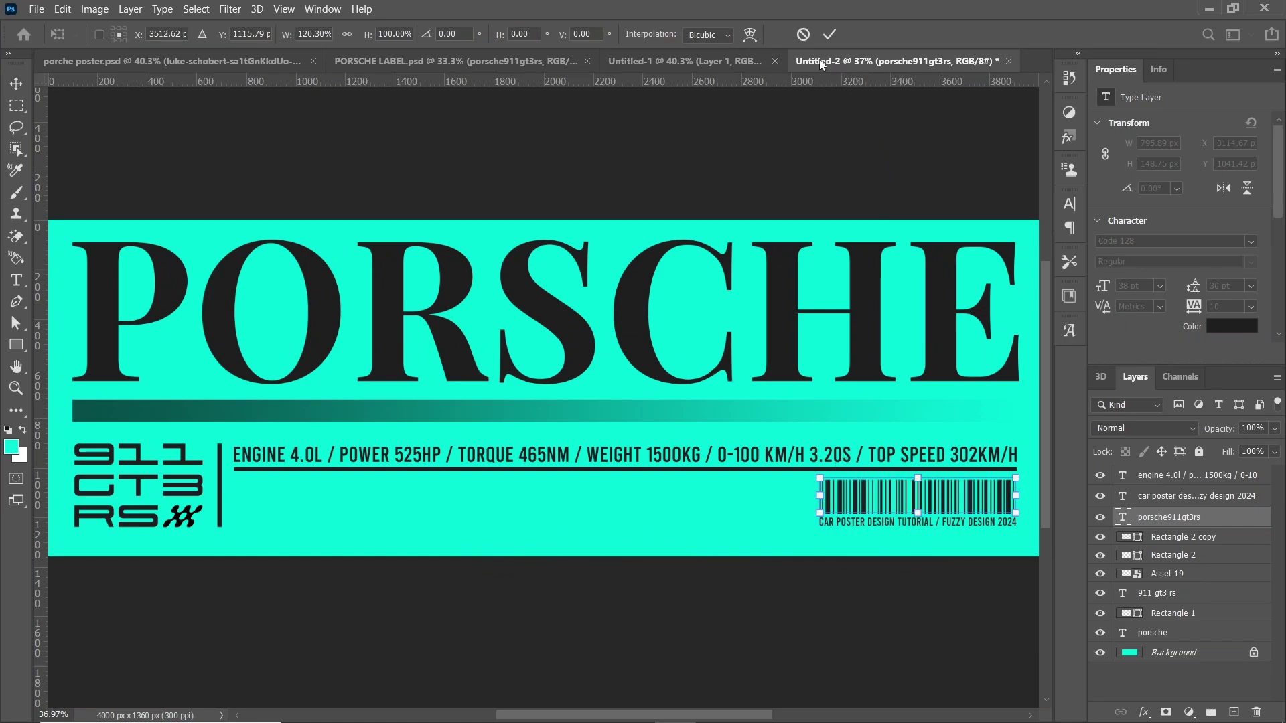
click(827, 35)
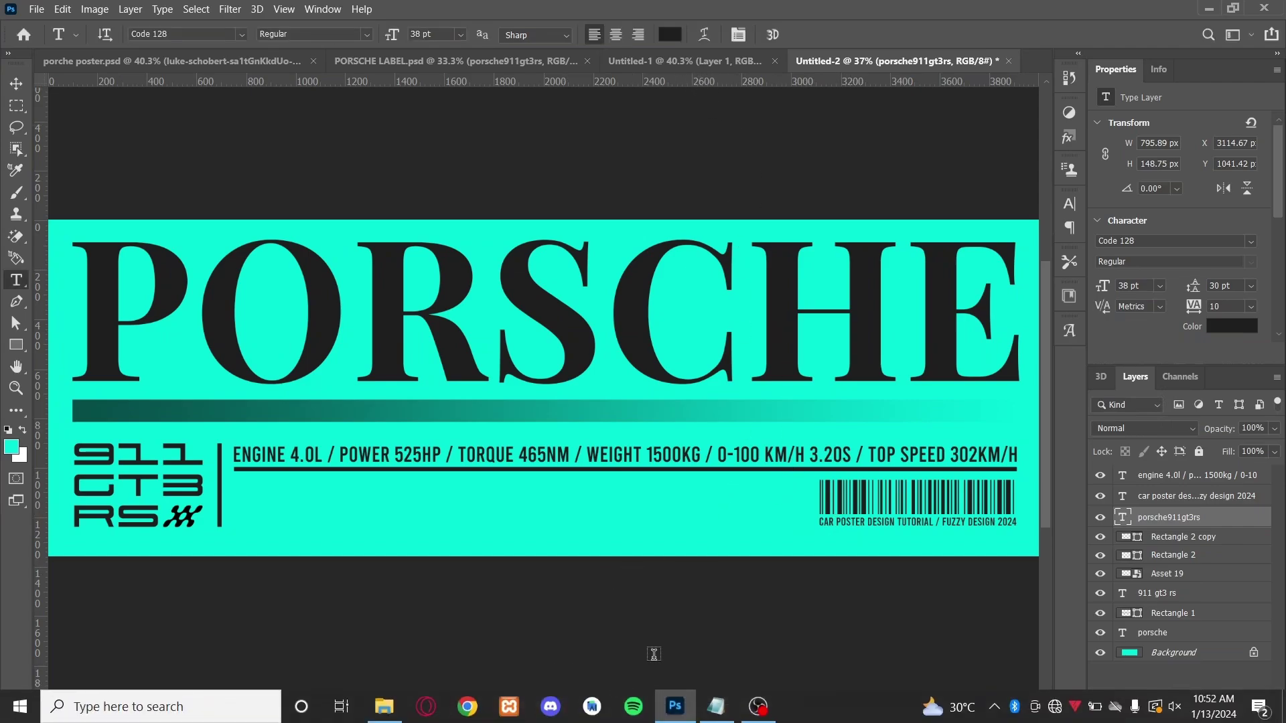
Place the car siluet mini image from the assets folder onto the label
click(384, 718)
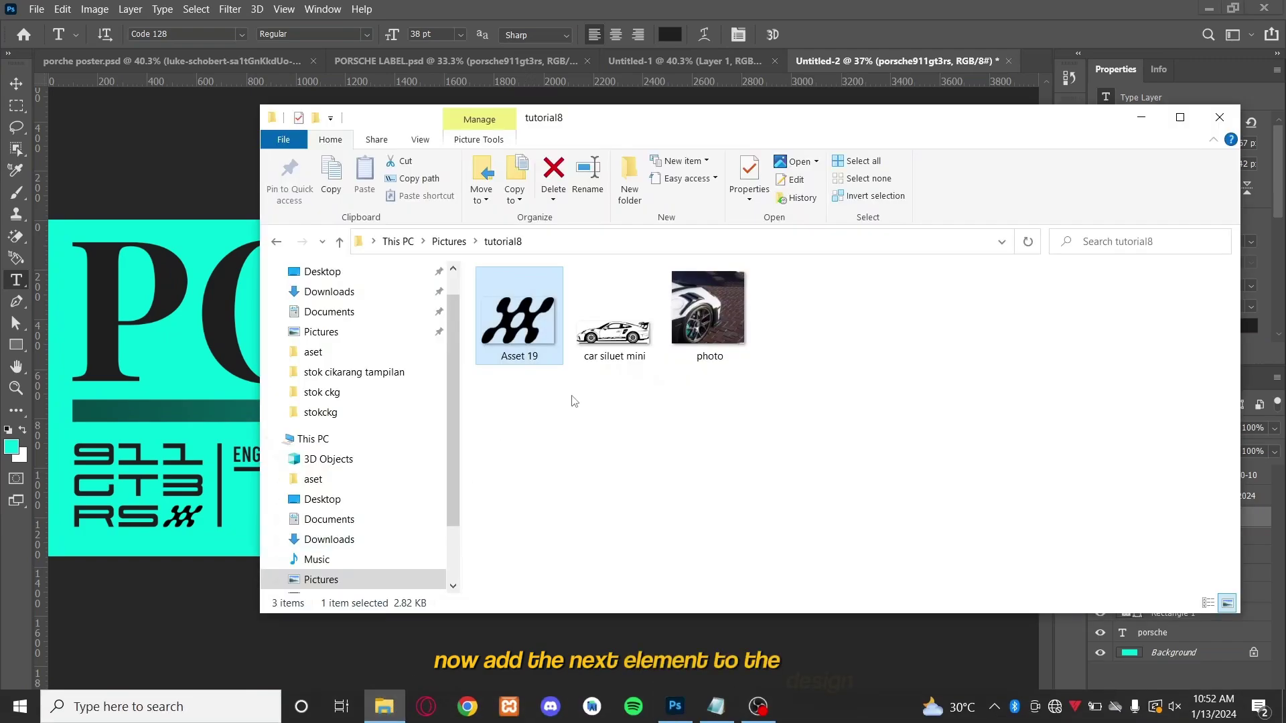
click(616, 309)
drag(616, 310, 648, 316)
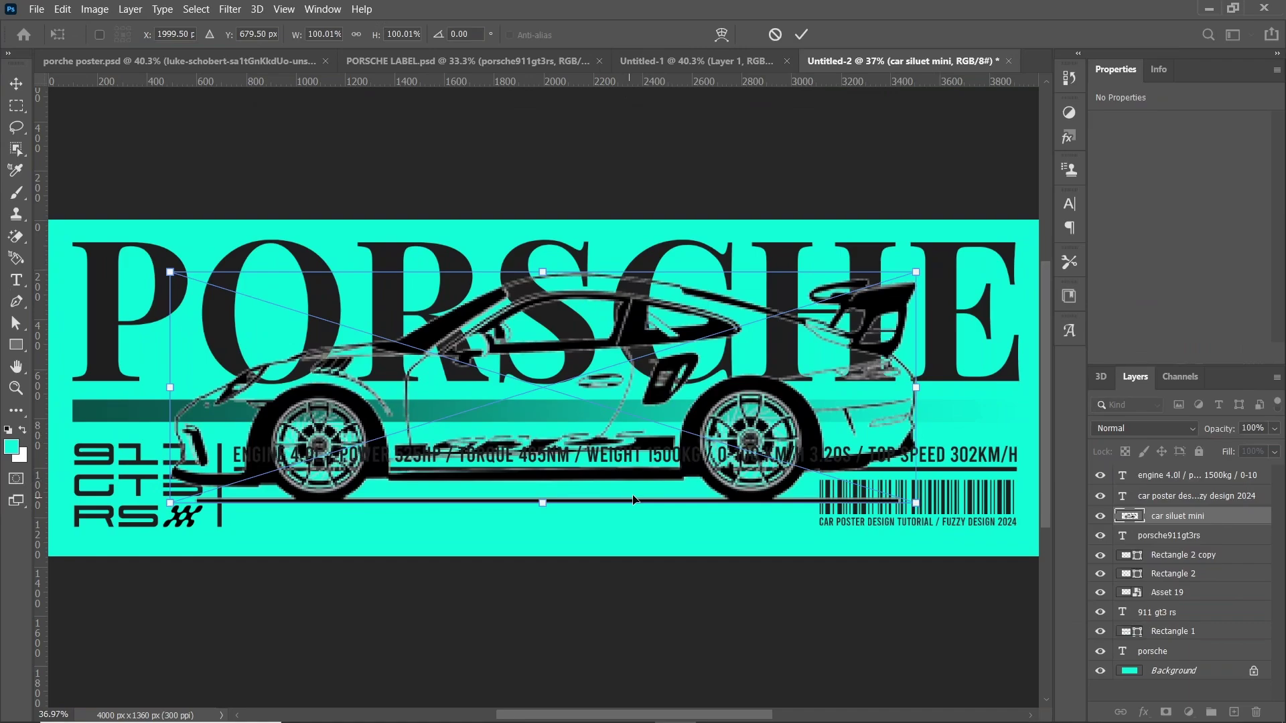
Scale the car silhouette down to about 583 × 181 px and position it left of the barcode
drag(913, 390, 762, 499)
drag(764, 507, 768, 511)
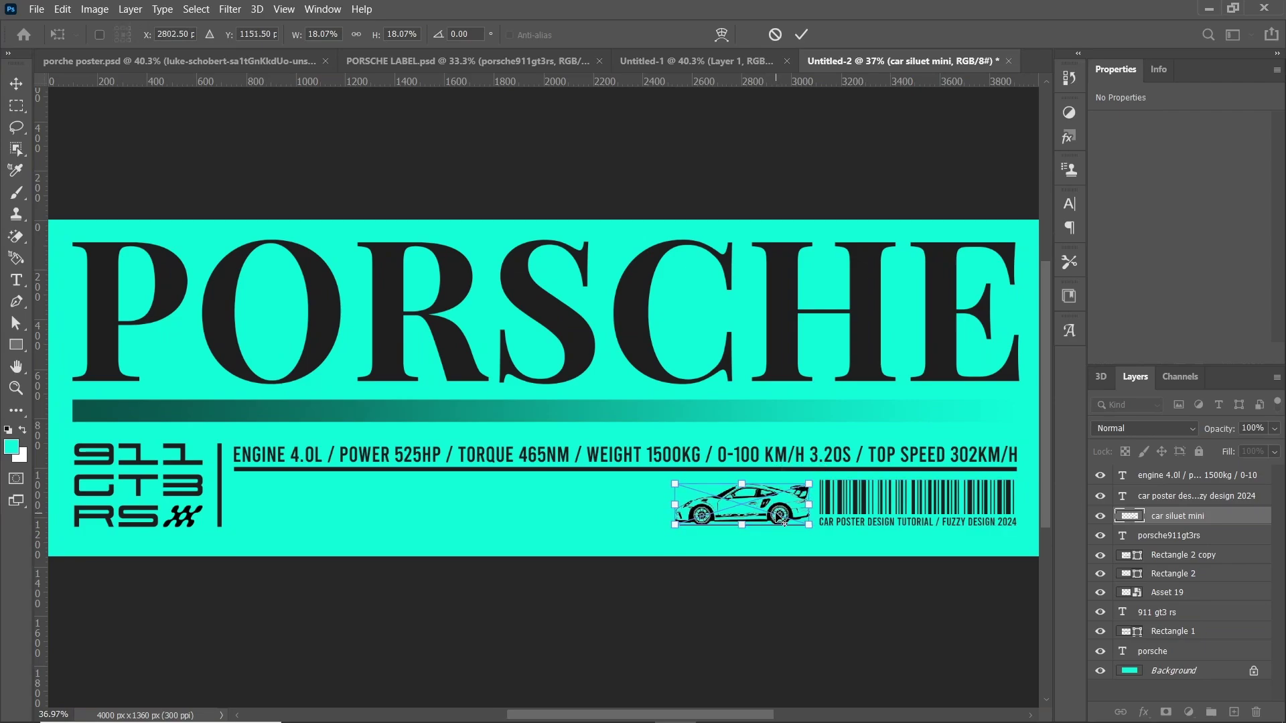
scroll(774, 507, up, 4)
scroll(775, 513, up, 3)
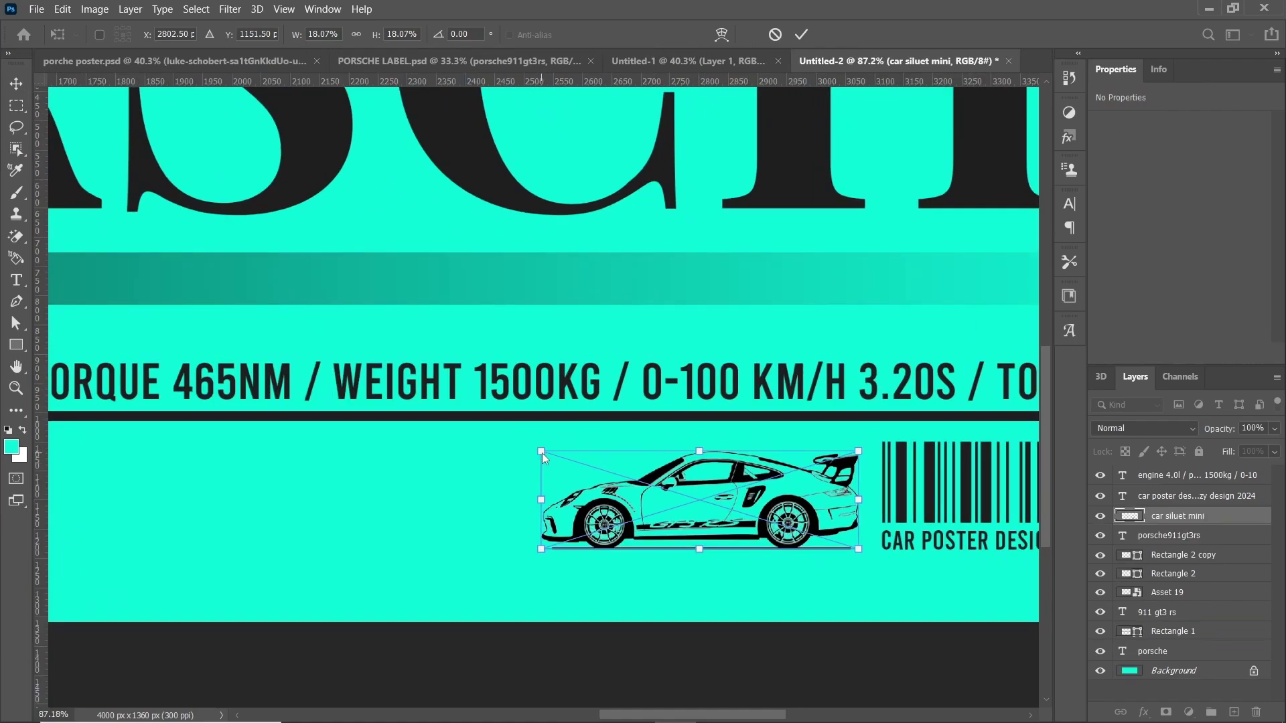
drag(541, 452, 533, 446)
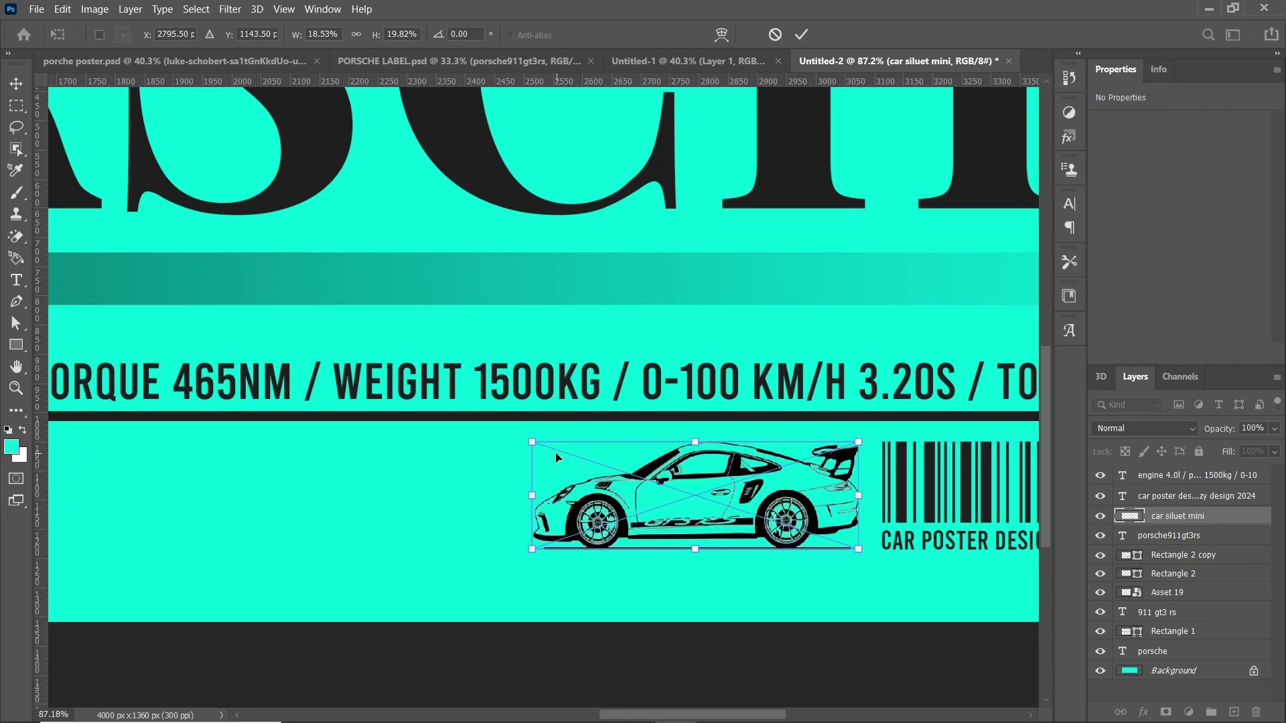
key(ctrl+z)
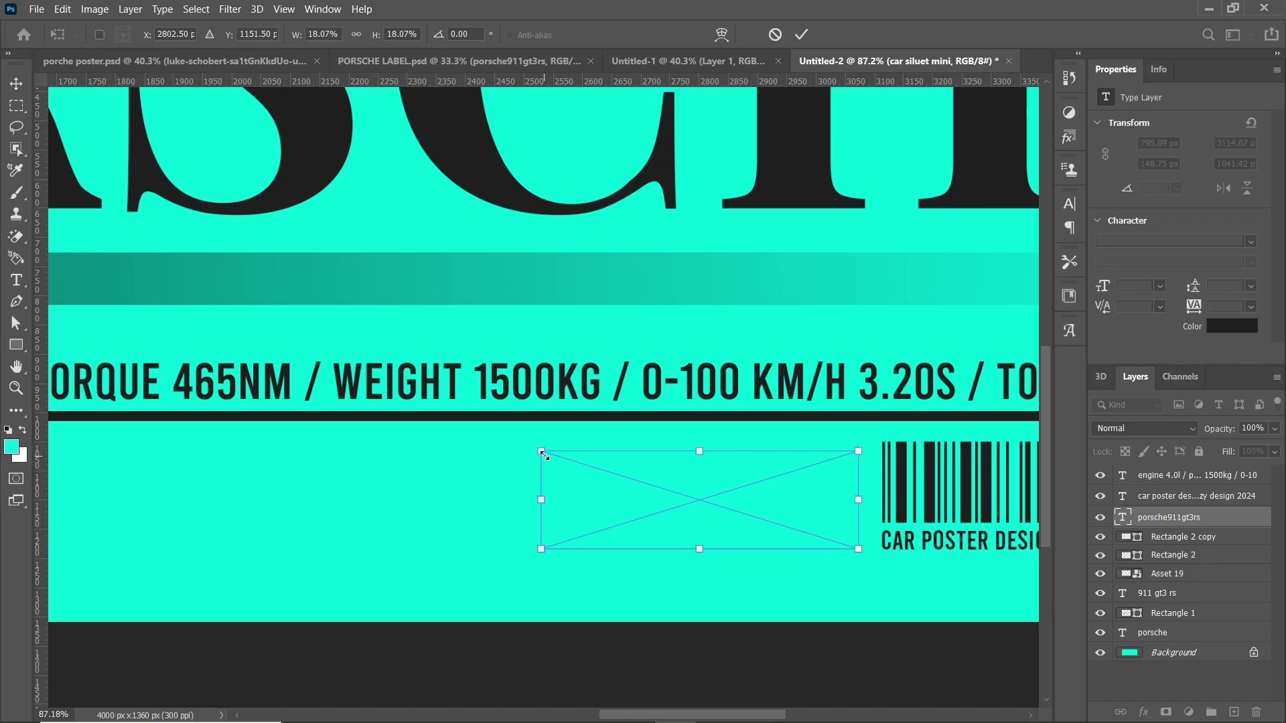
drag(541, 449, 525, 442)
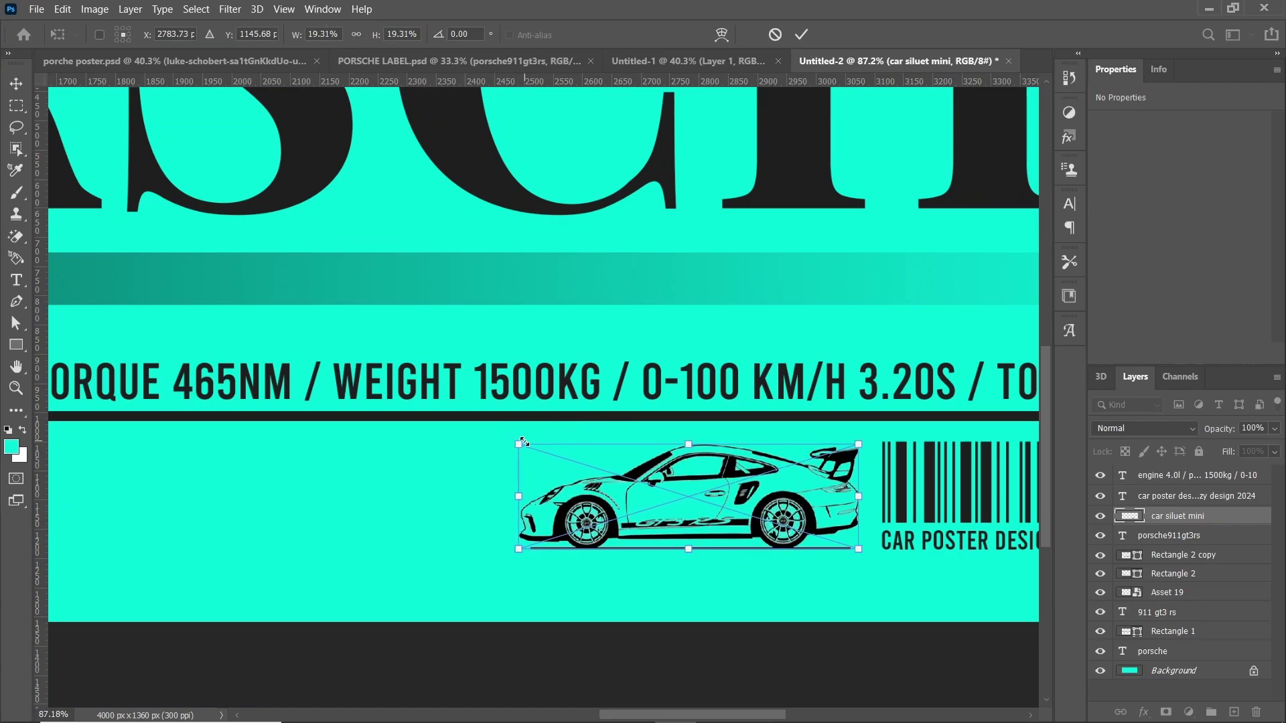
click(801, 36)
Set the type to Bebas Regular 12 pt and draw a paragraph text box below the spec line
key(t)
scroll(576, 481, down, 5)
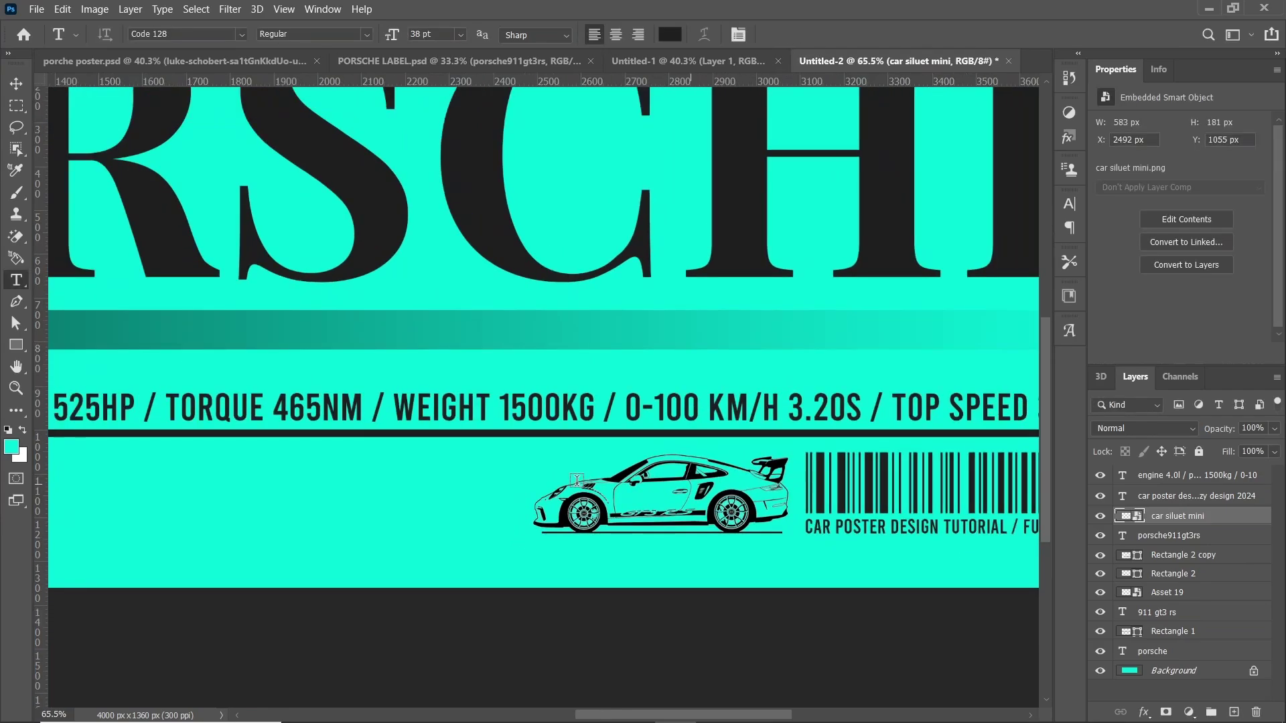
scroll(577, 481, up, 5)
scroll(576, 482, down, 6)
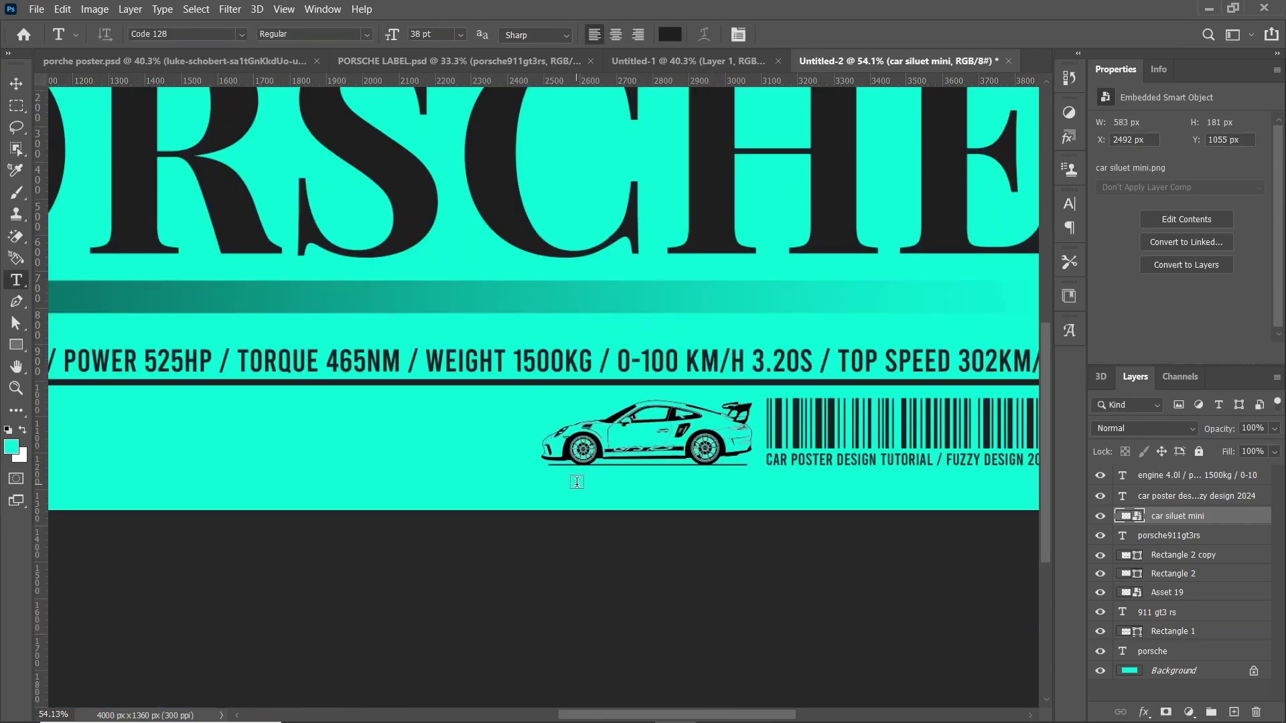
scroll(582, 482, left, 2)
scroll(588, 482, left, 6)
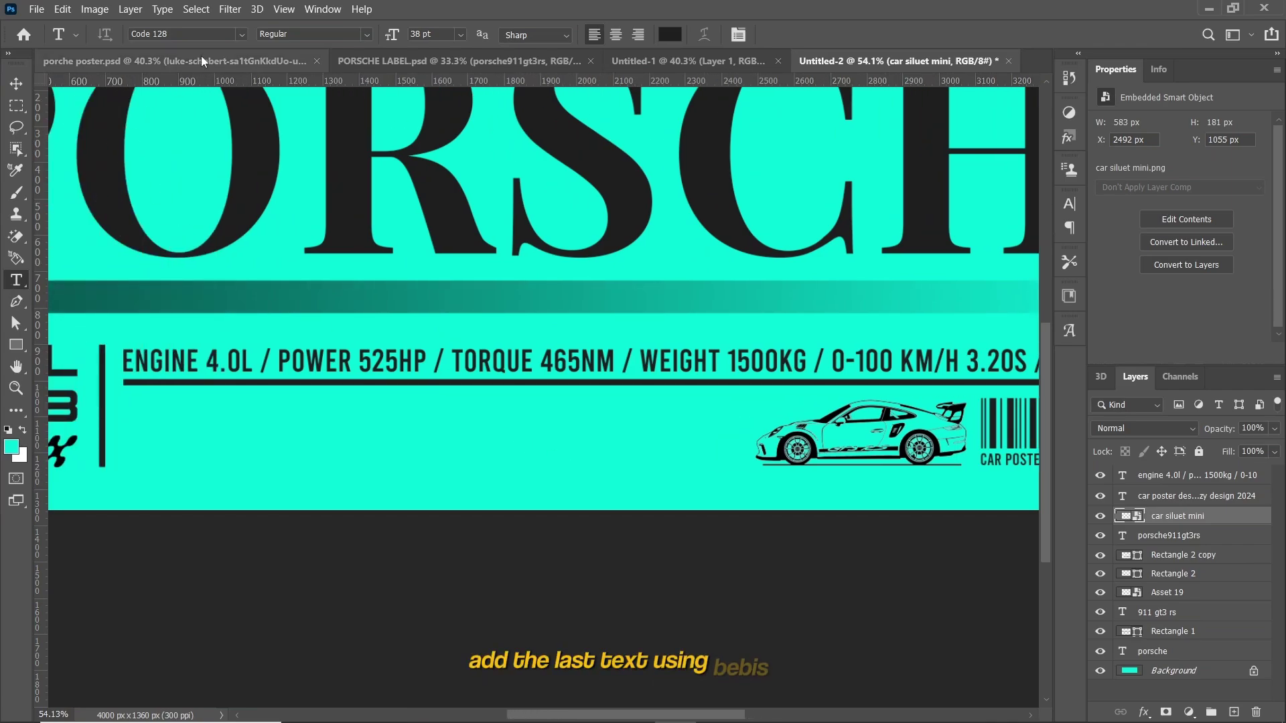
click(206, 32)
text(beb)
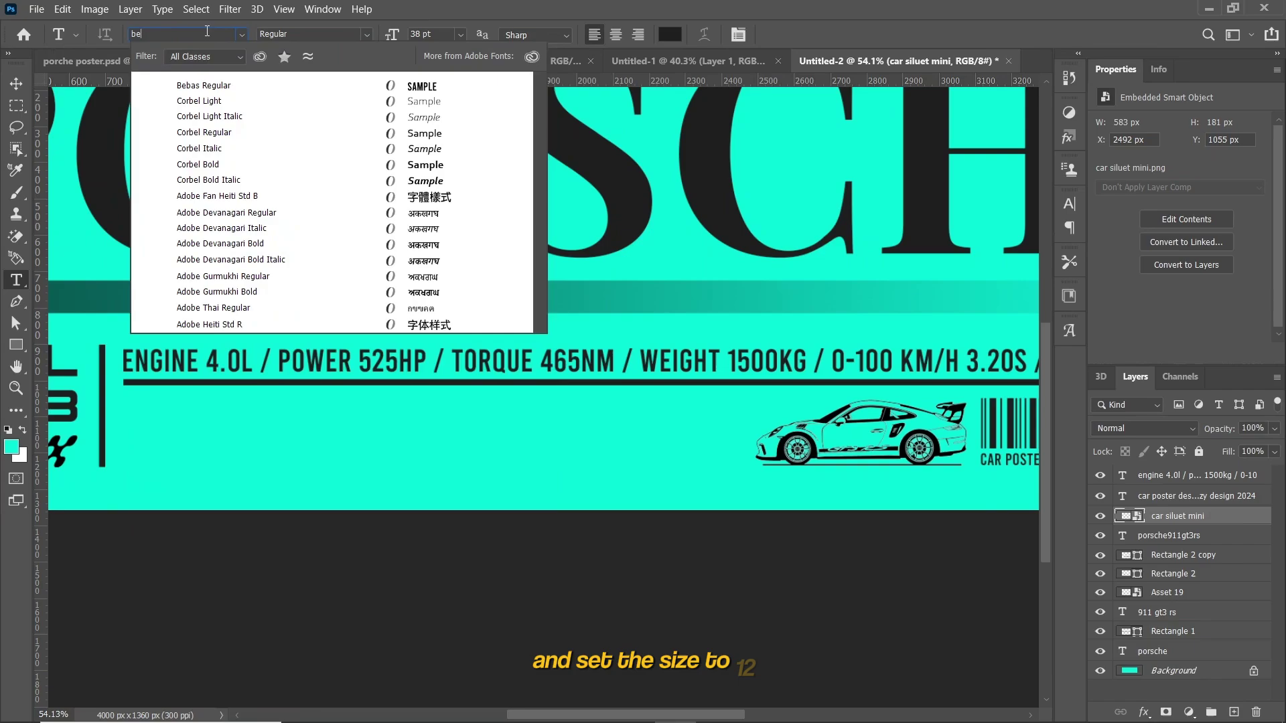
click(375, 83)
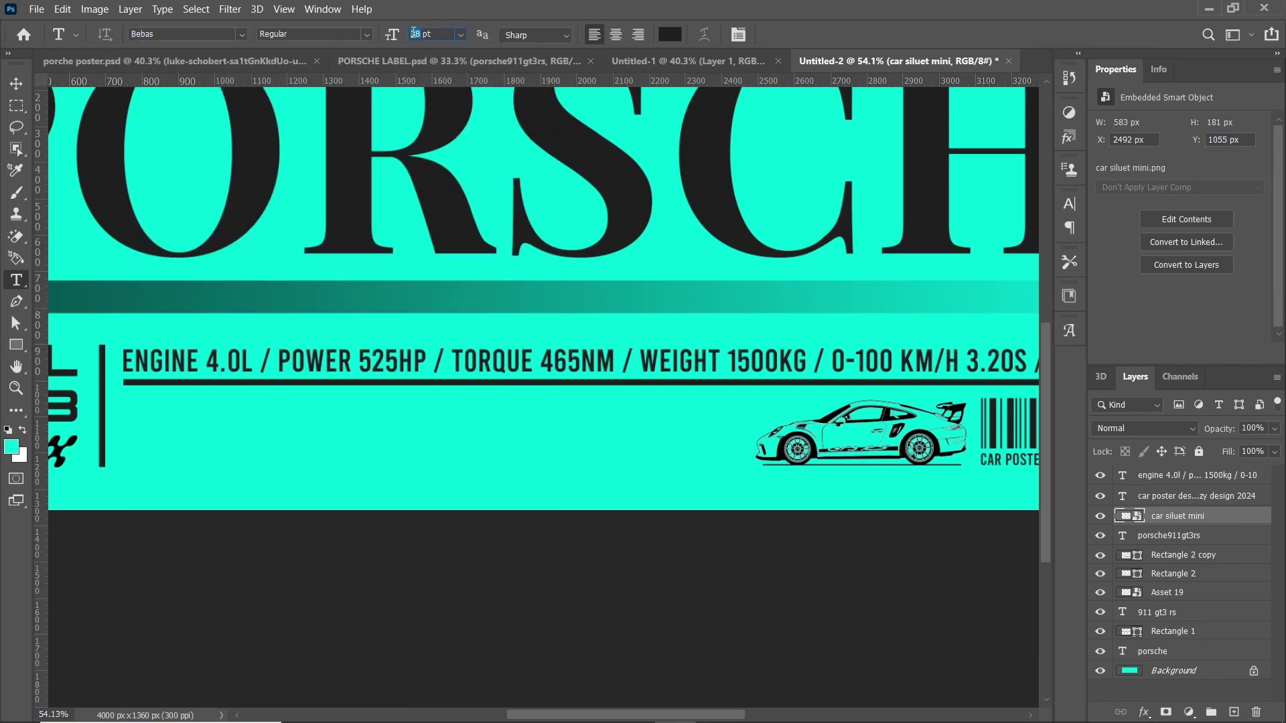
text(12)
drag(122, 391, 743, 461)
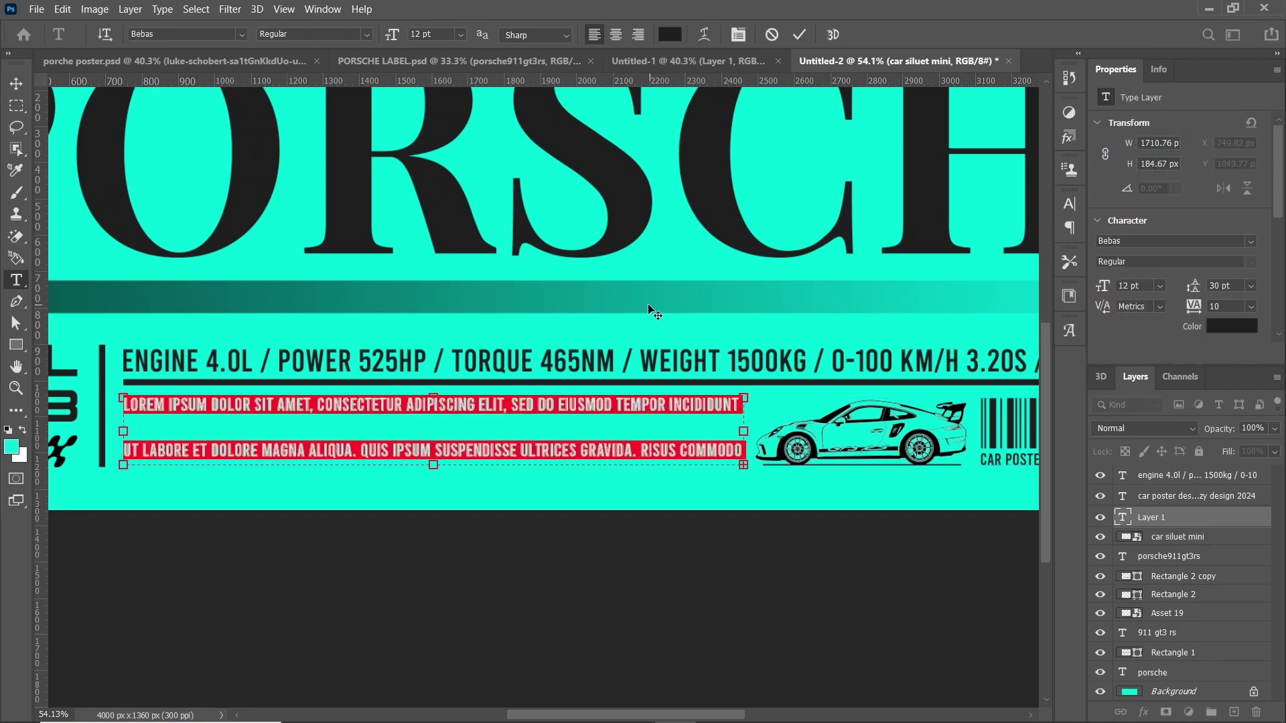
Paste the rear wing text, justify it with last line left, and extend the box to show four lines
click(1069, 228)
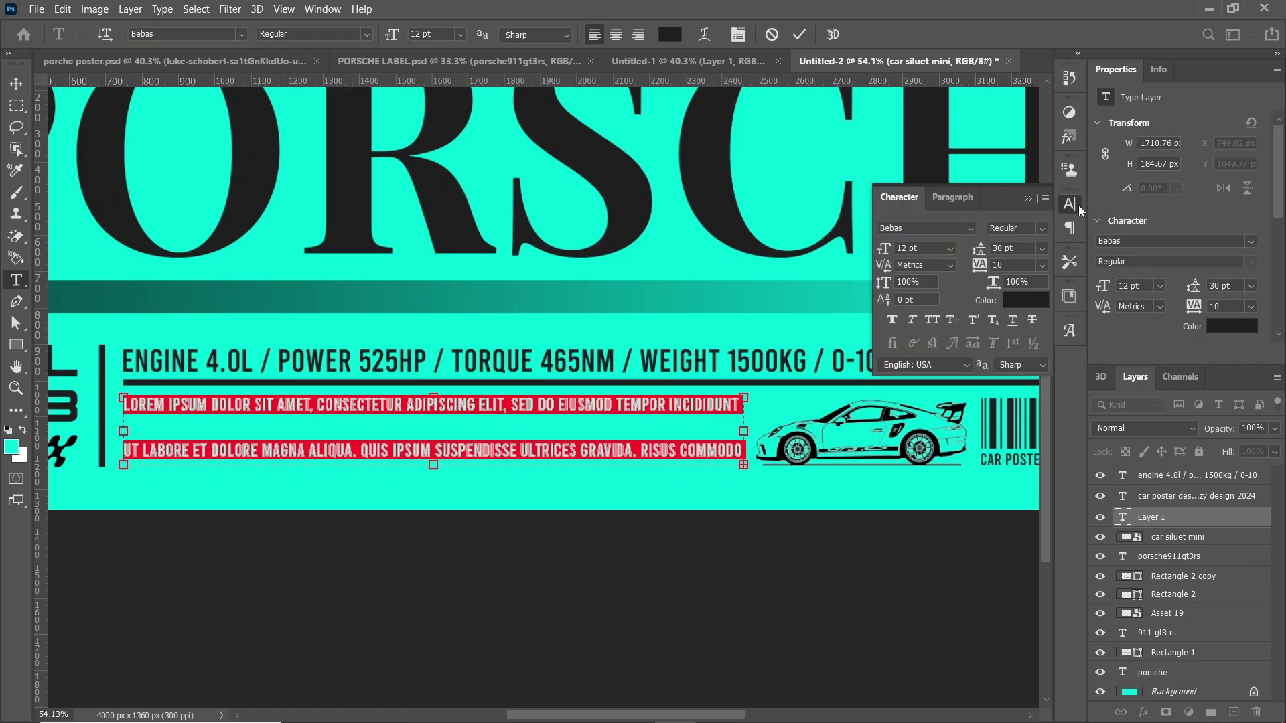
key(ctrl+v)
click(963, 229)
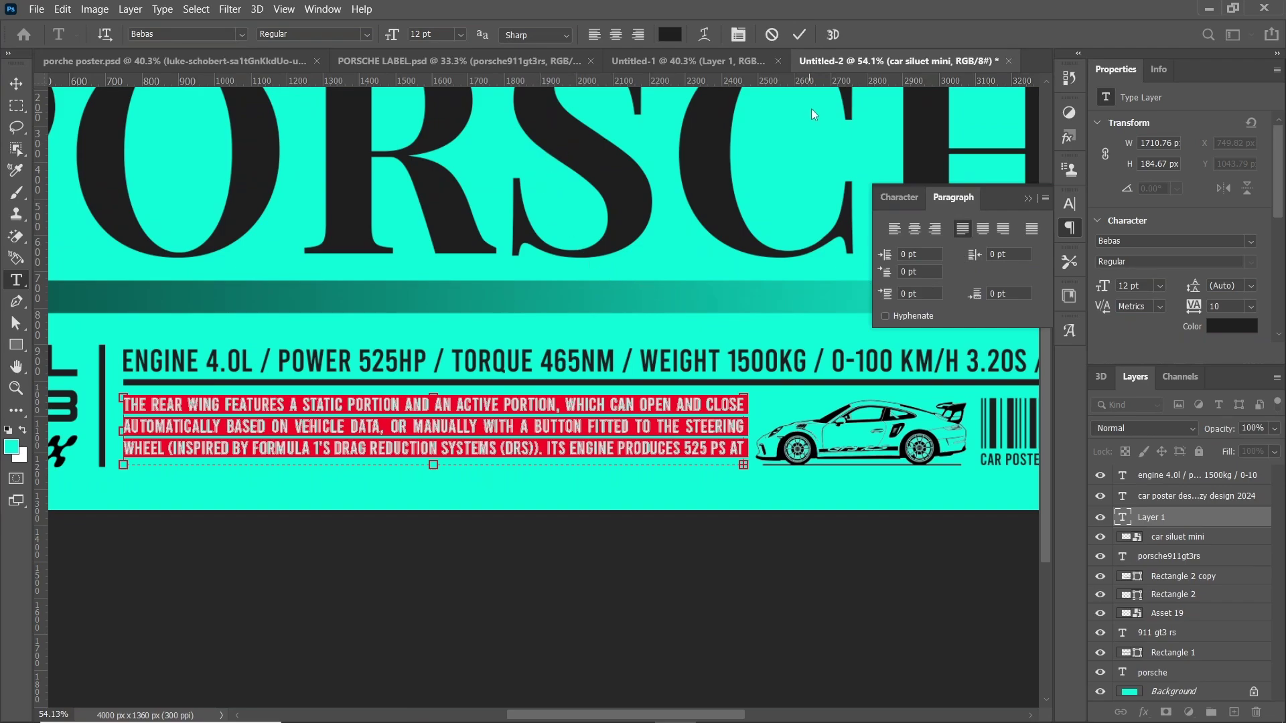
click(912, 199)
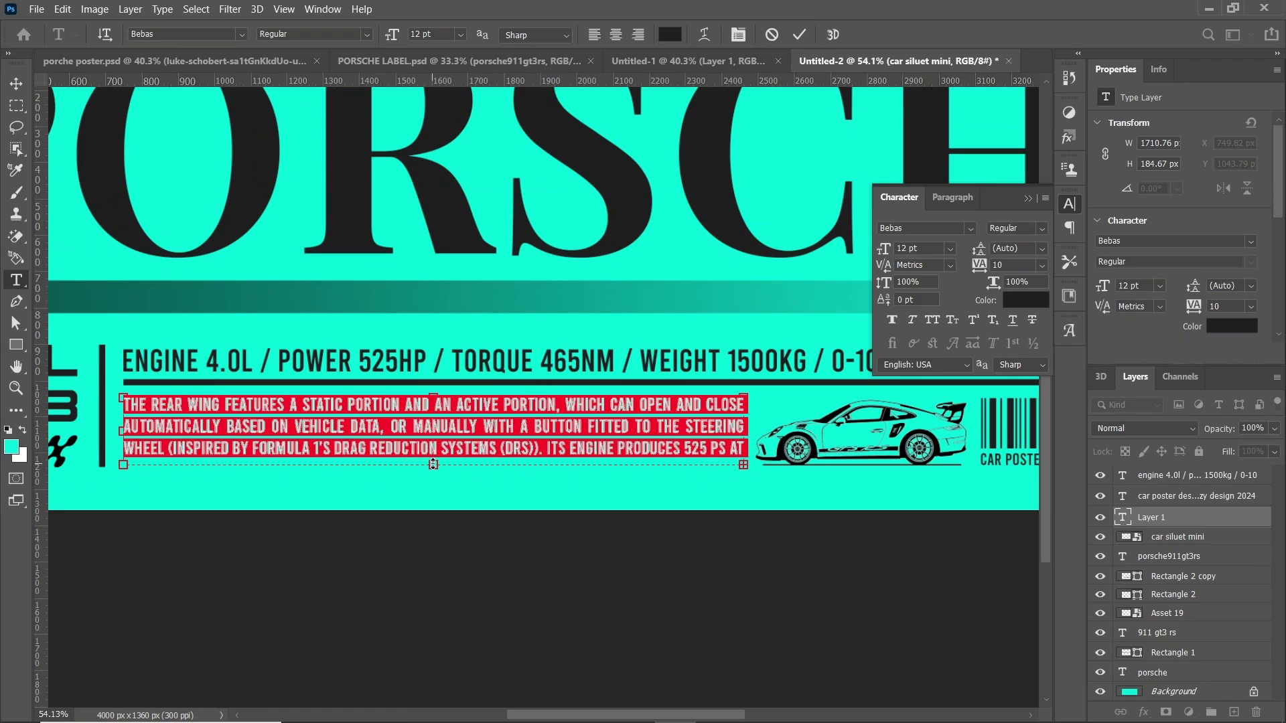
drag(433, 464, 433, 476)
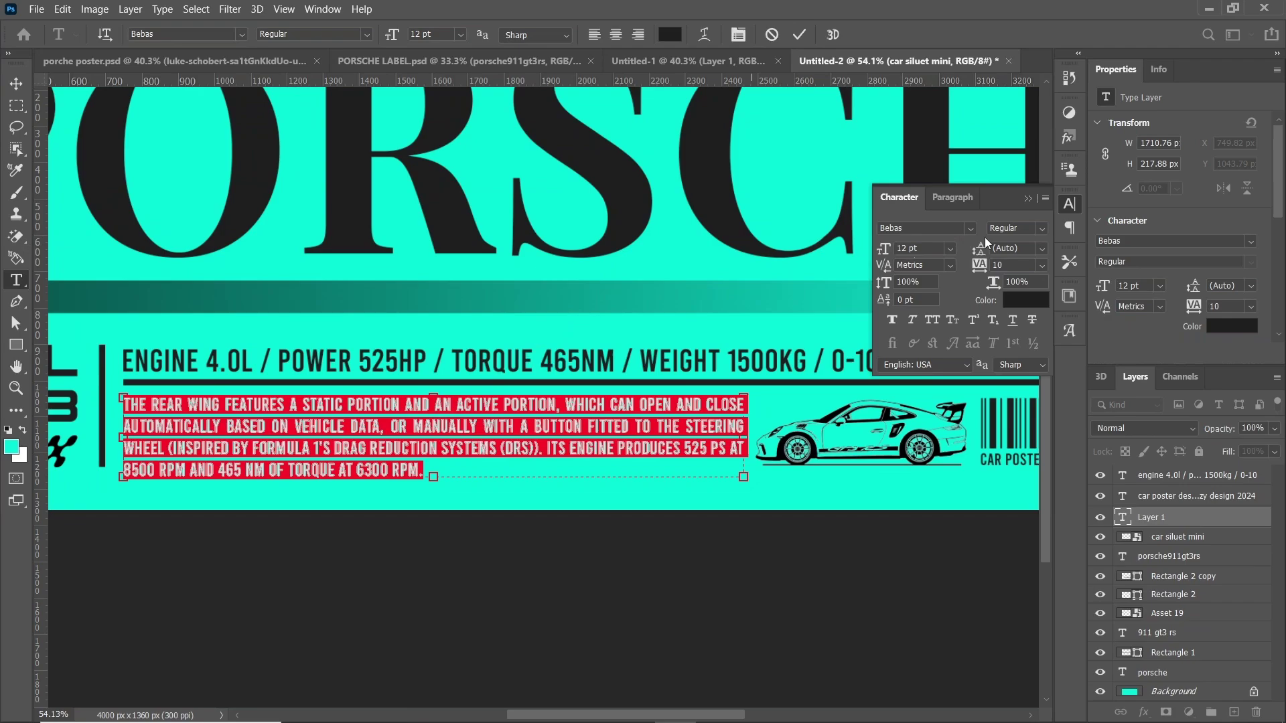
Set the paragraph's leading to 12 pt and commit the text
click(1042, 249)
click(1023, 286)
click(1040, 249)
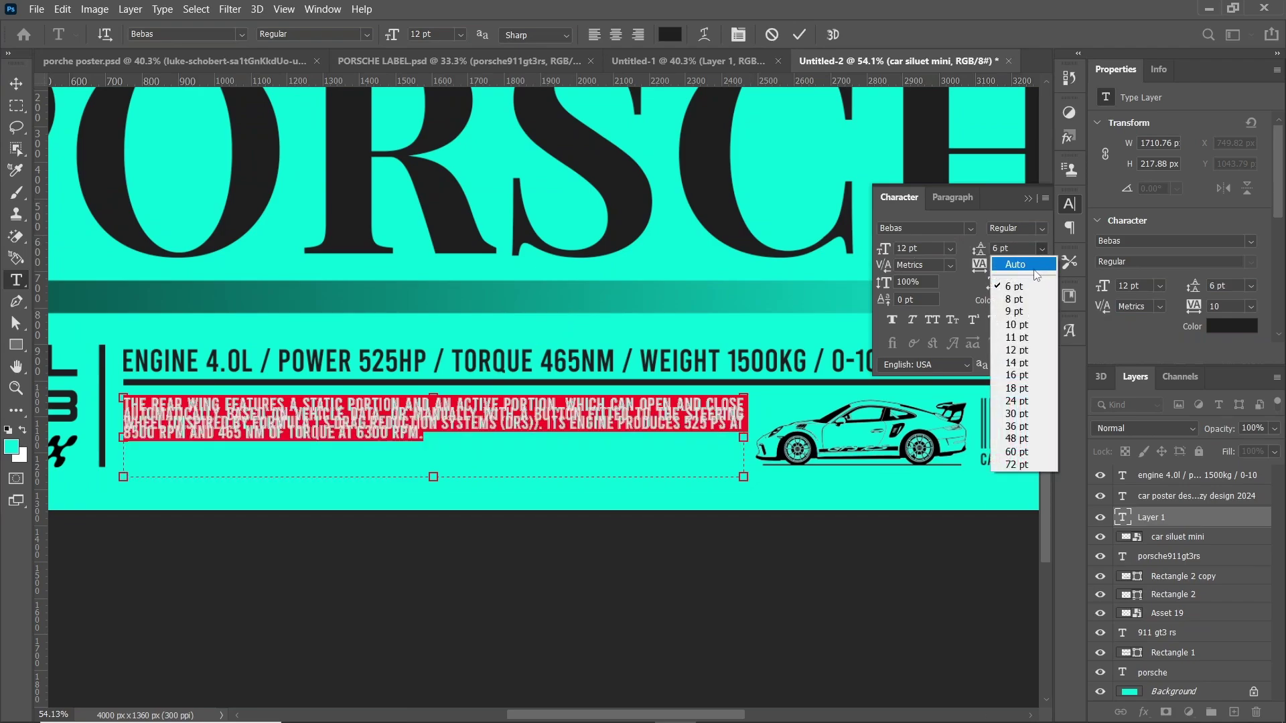
click(1025, 326)
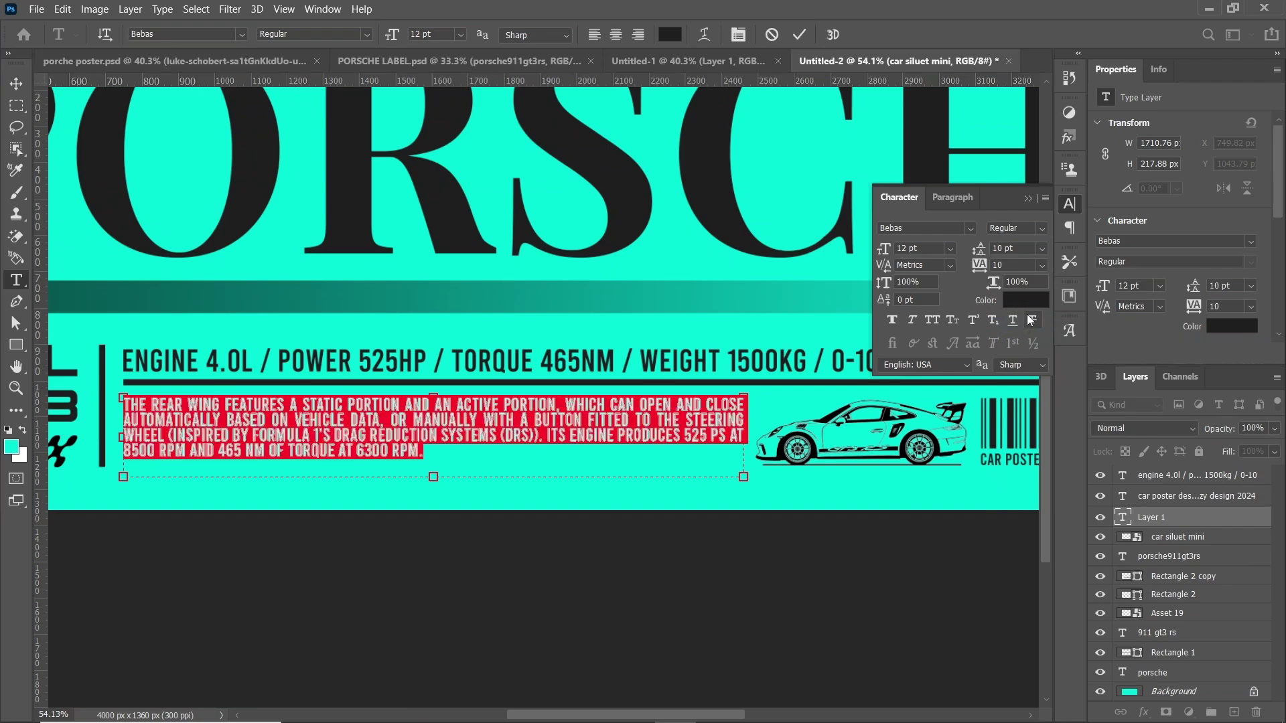
click(1043, 248)
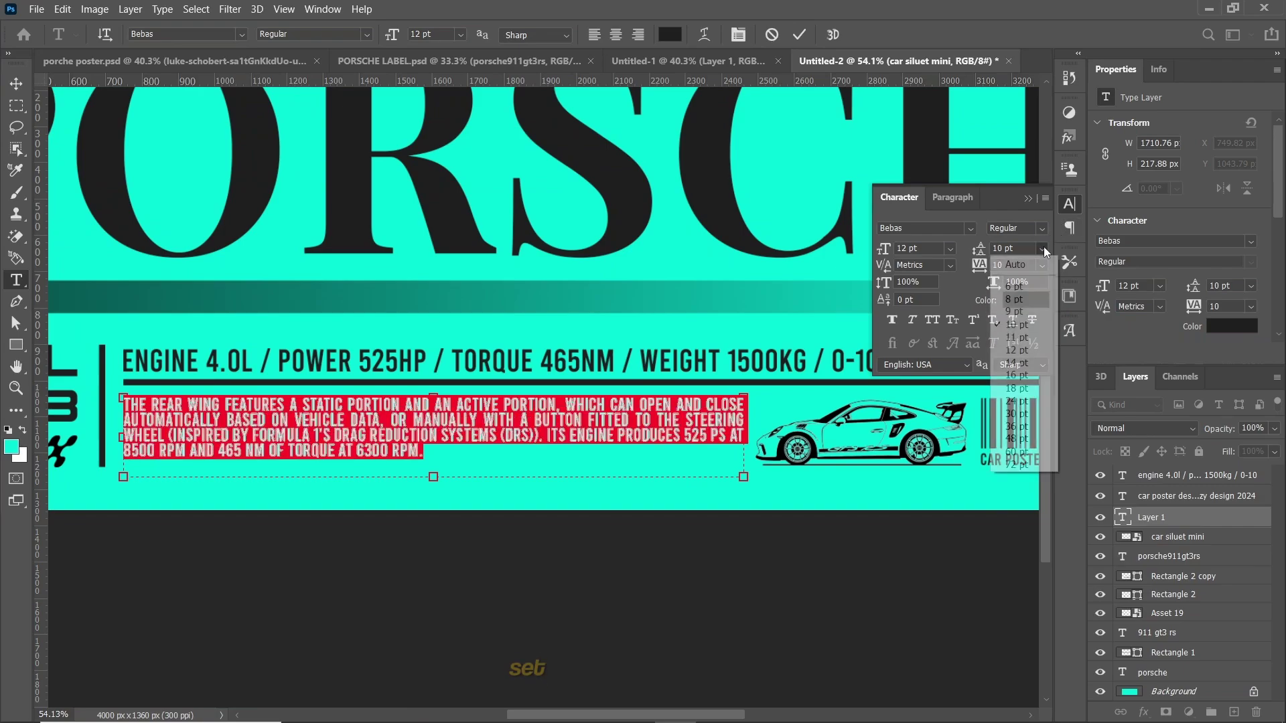
click(1023, 348)
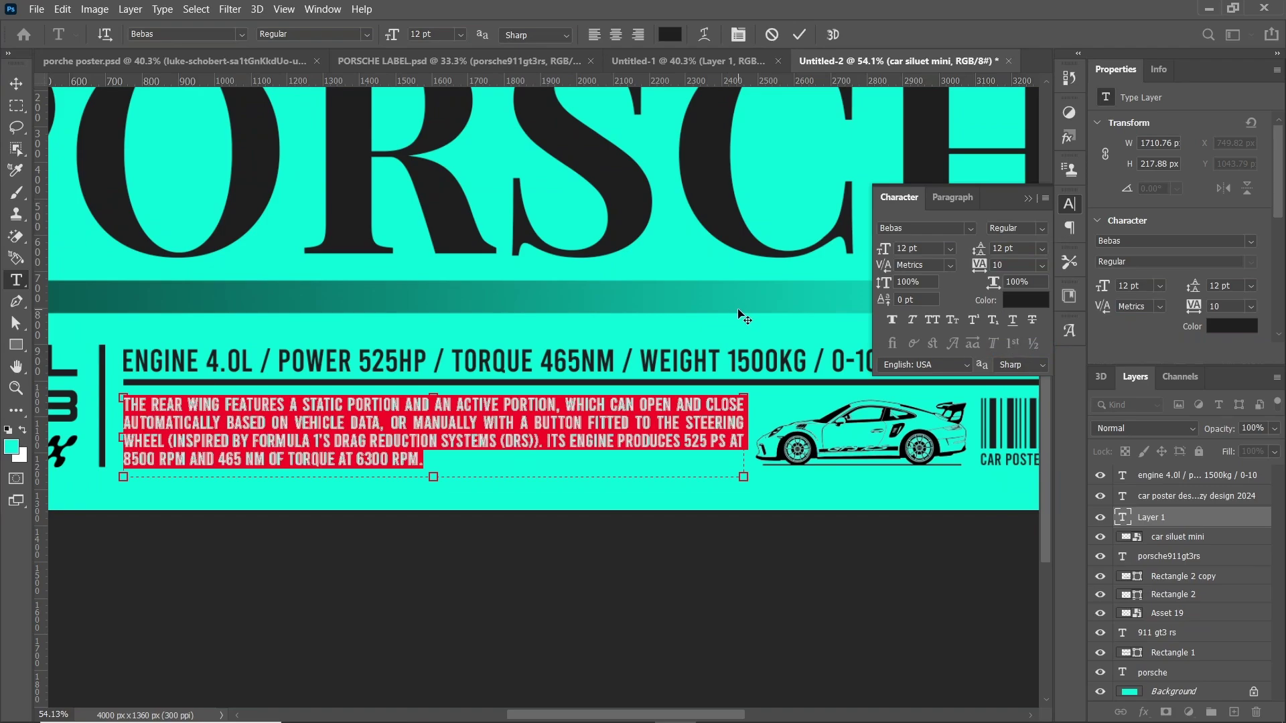
click(799, 34)
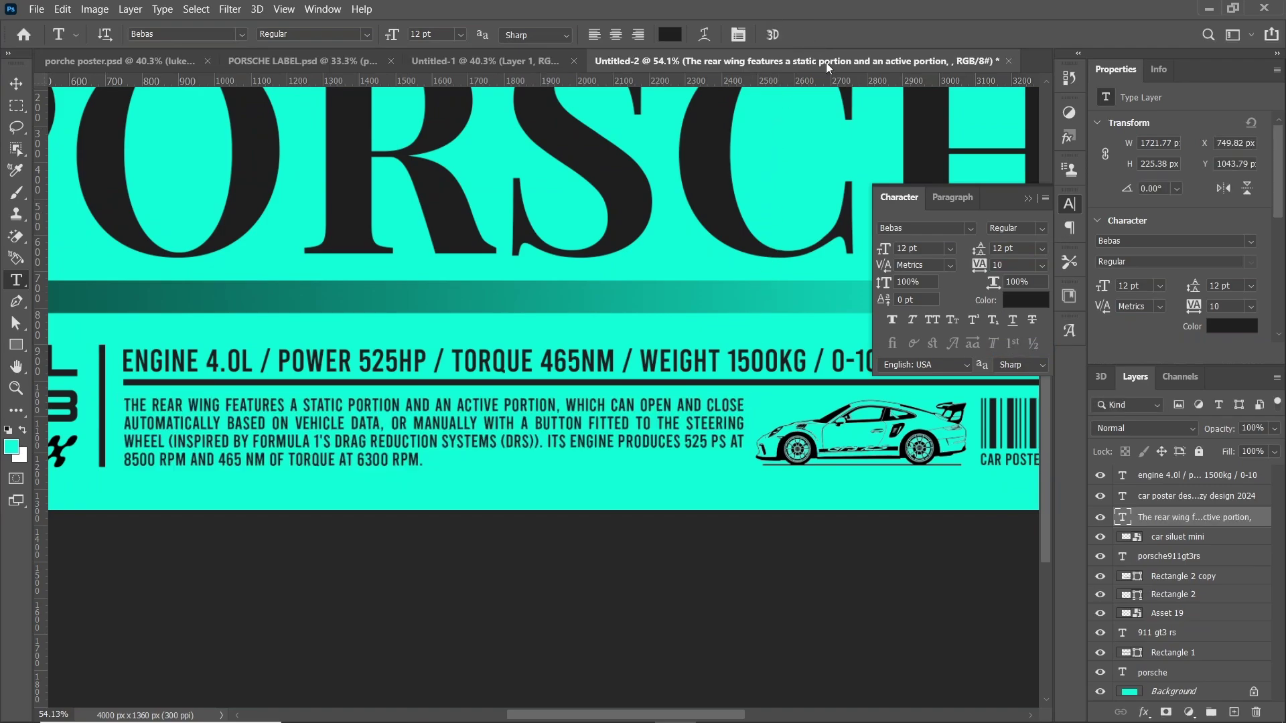
click(1028, 199)
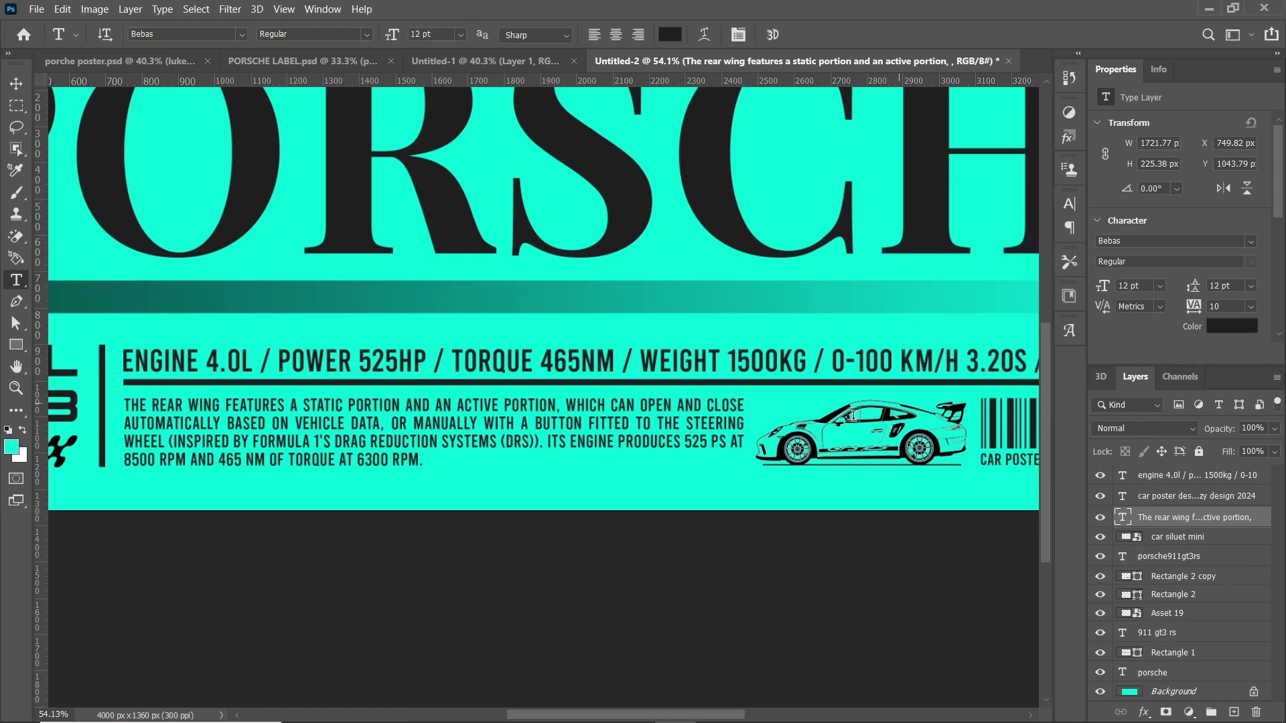
scroll(695, 377, down, 5)
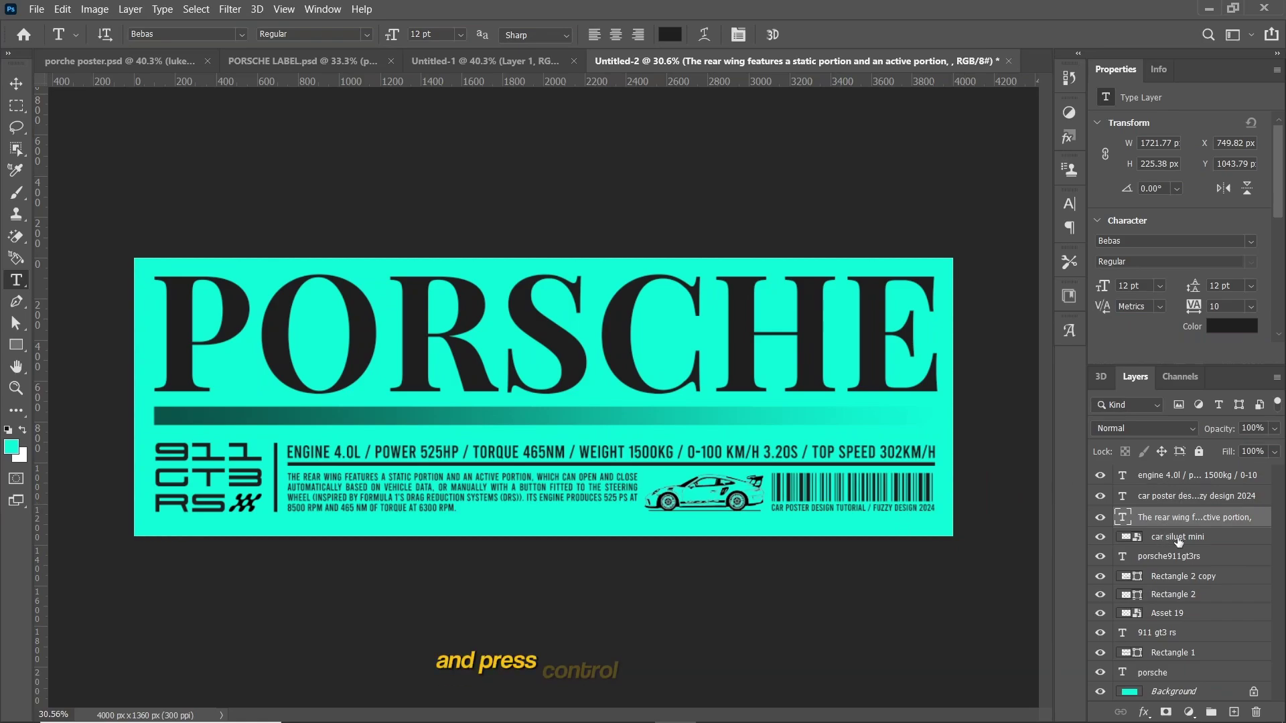
Nudge the PORSCHE title text slightly down with Free Transform
click(1182, 475)
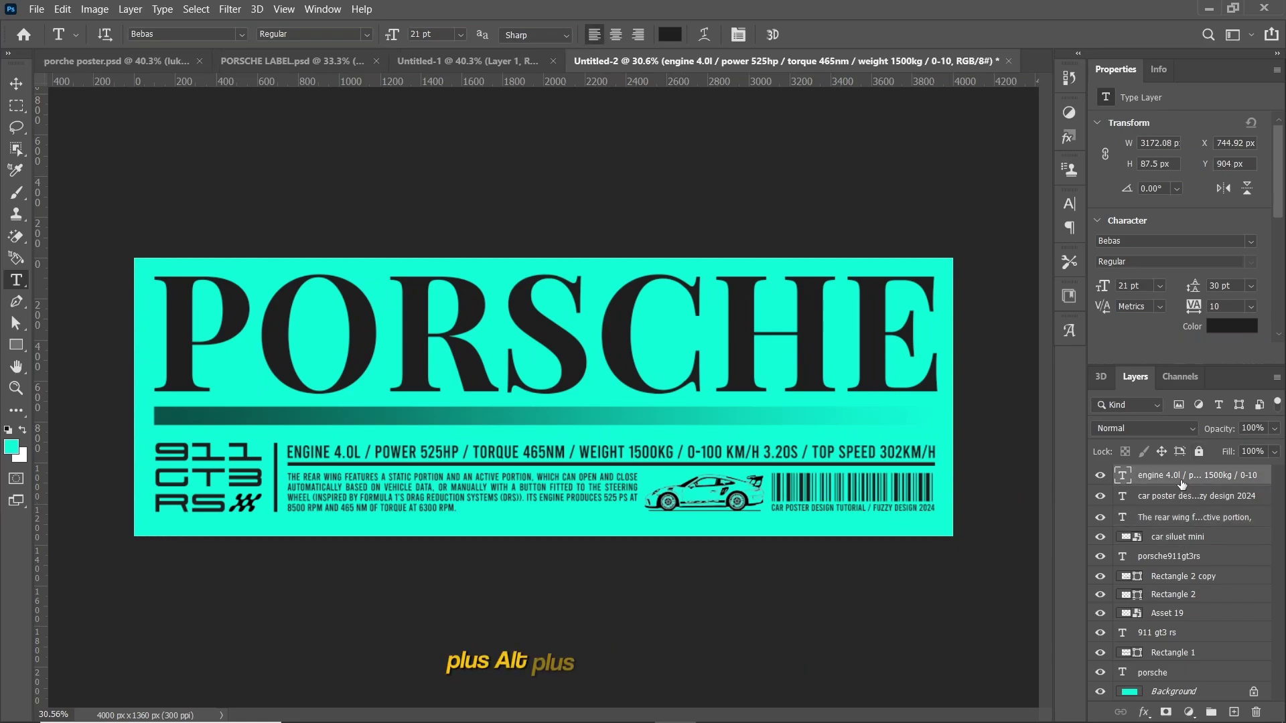
shift+click(1172, 673)
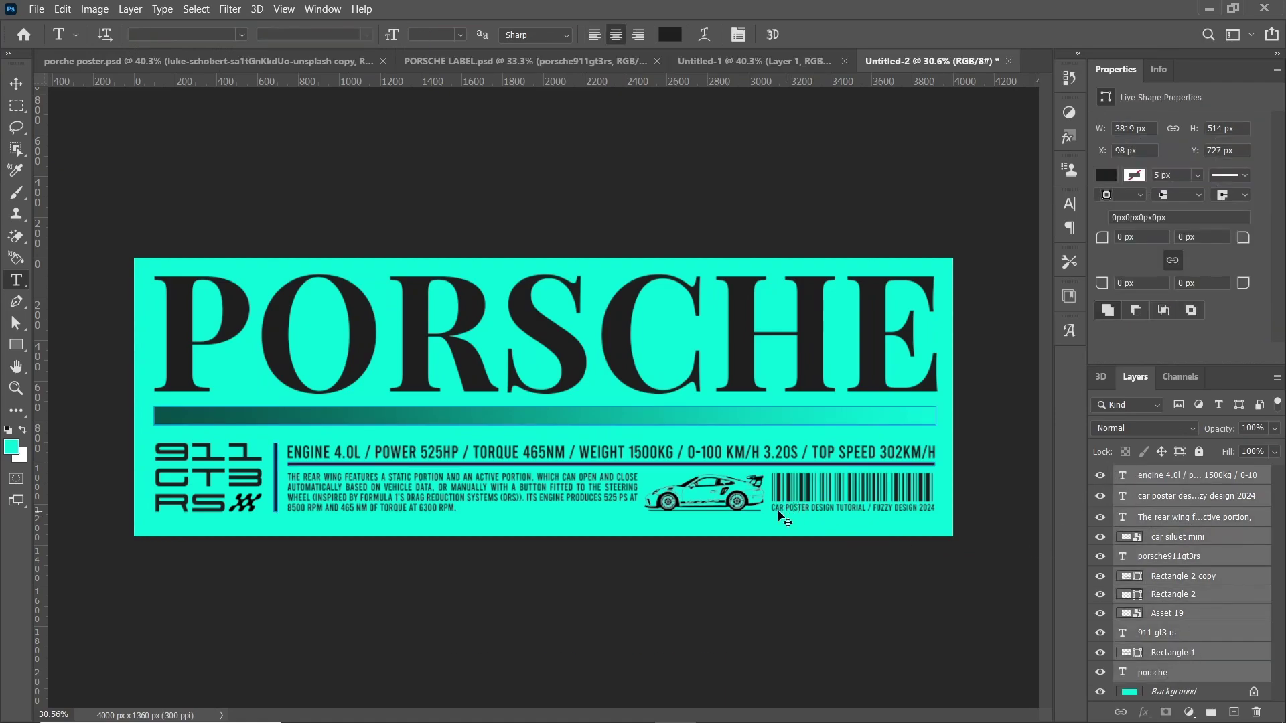
key(ctrl+t)
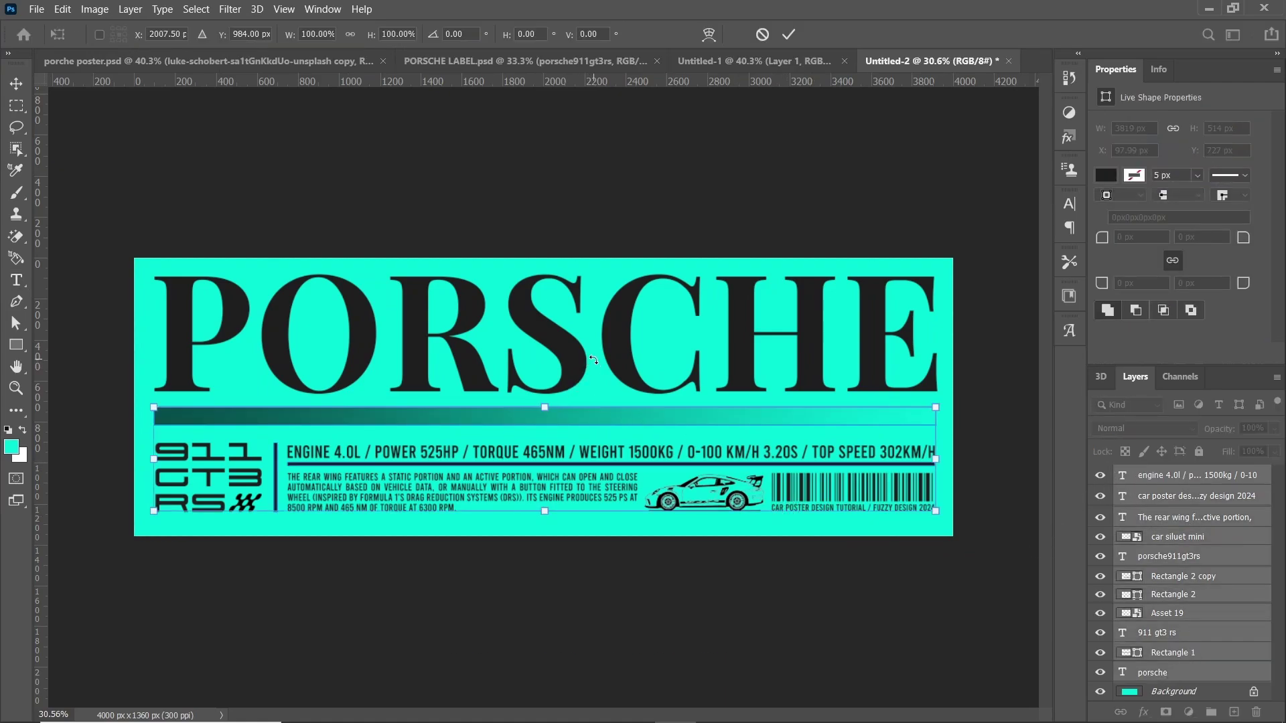
key(Return)
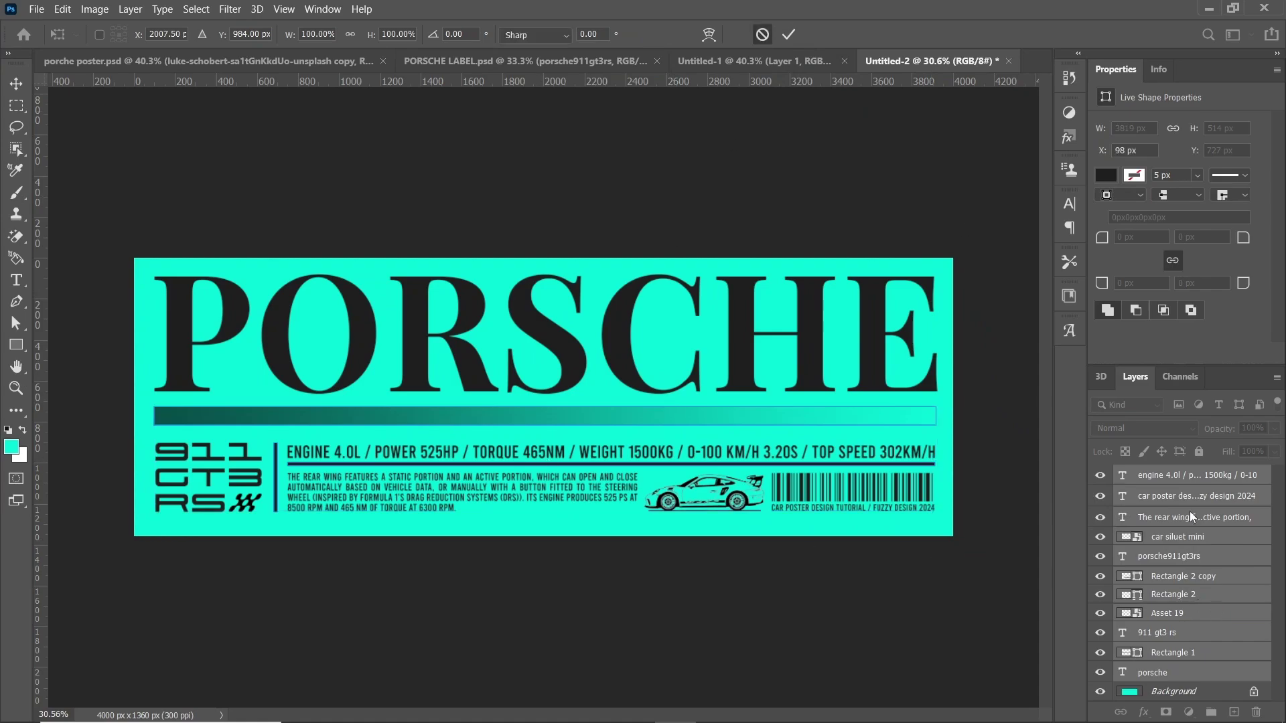
key(t)
click(1152, 672)
shift+click(1164, 476)
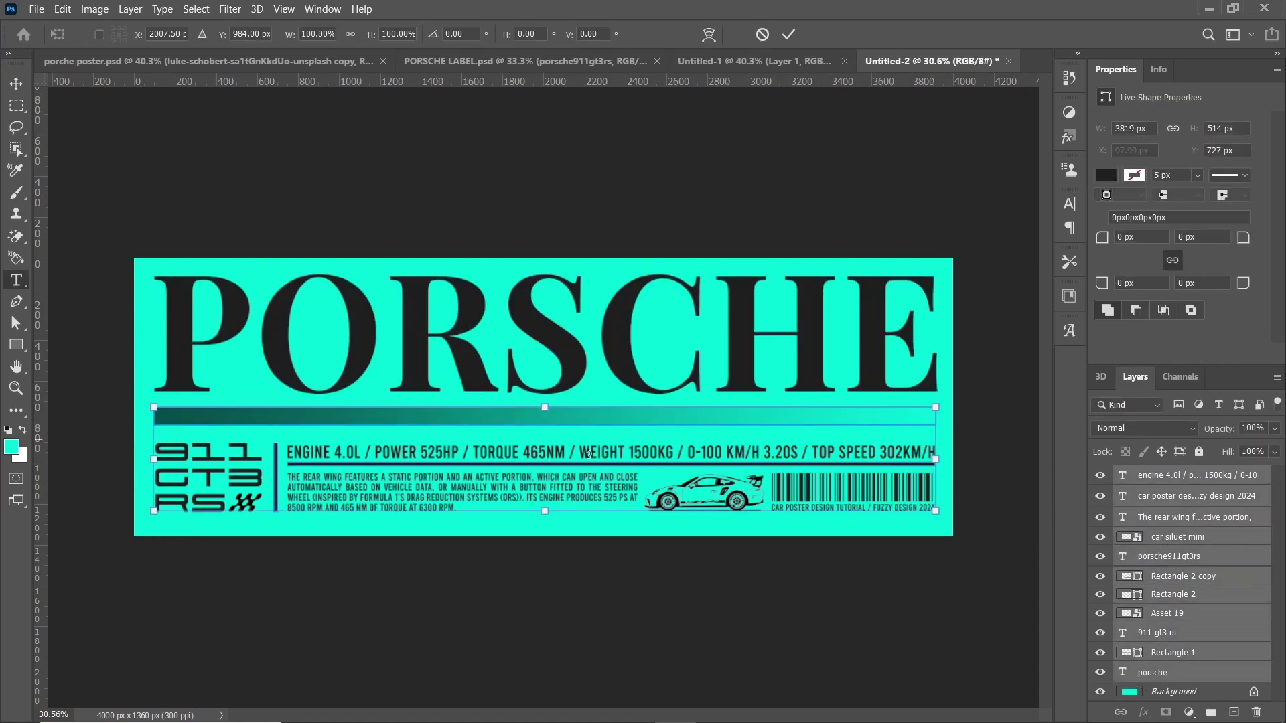
click(1166, 675)
key(ctrl+t)
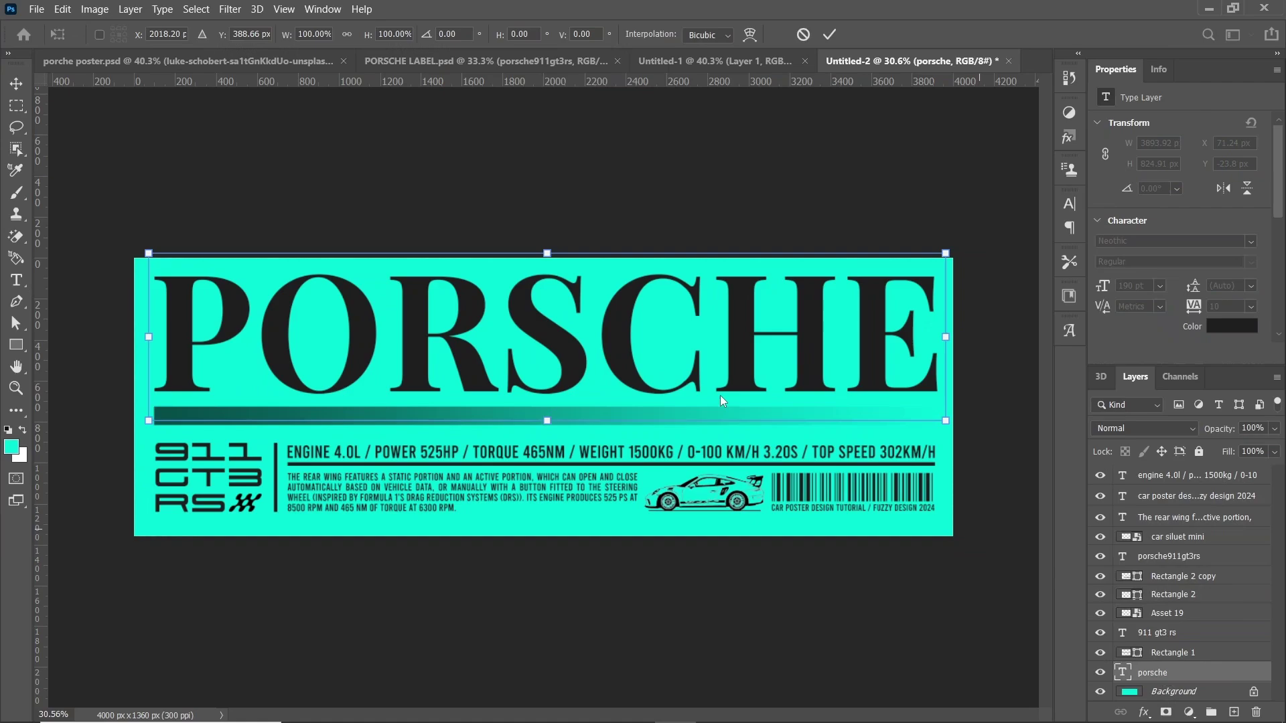
key(shift+Down)
key(shift+Down)
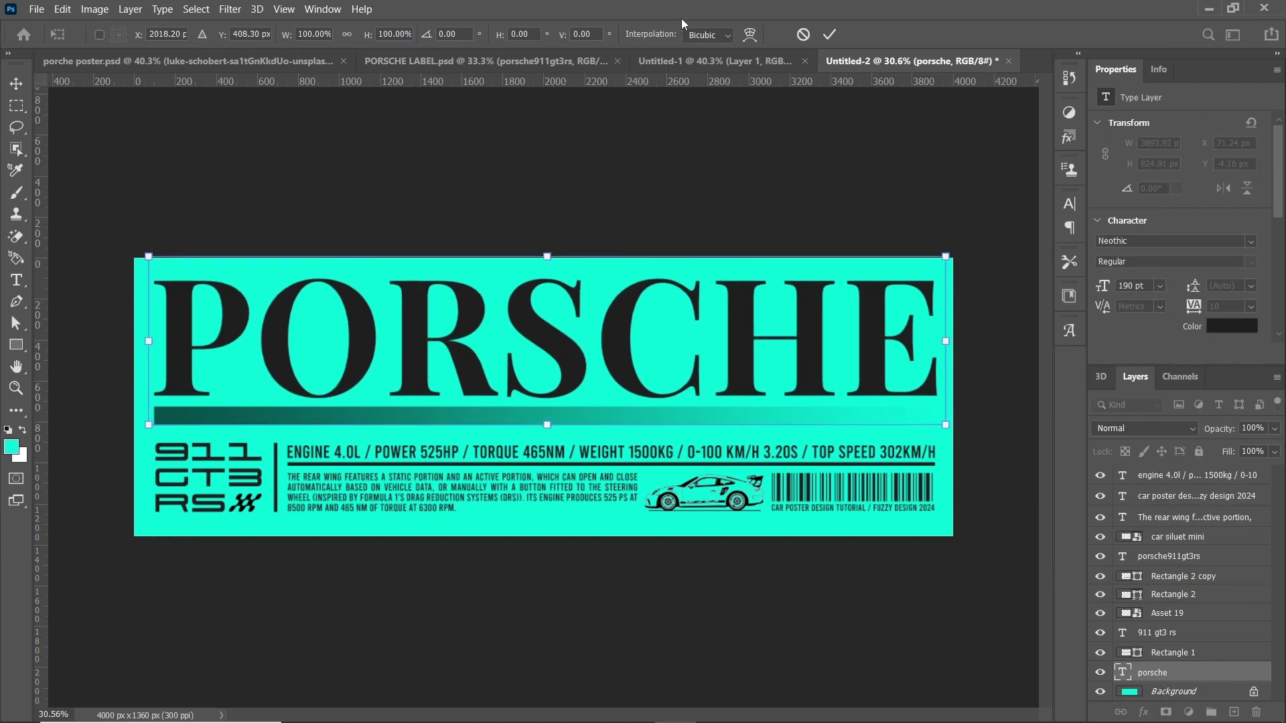
click(825, 36)
Apply a transform to the gradient bar under the title and select the engine specs layer
click(1155, 654)
key(ctrl+t)
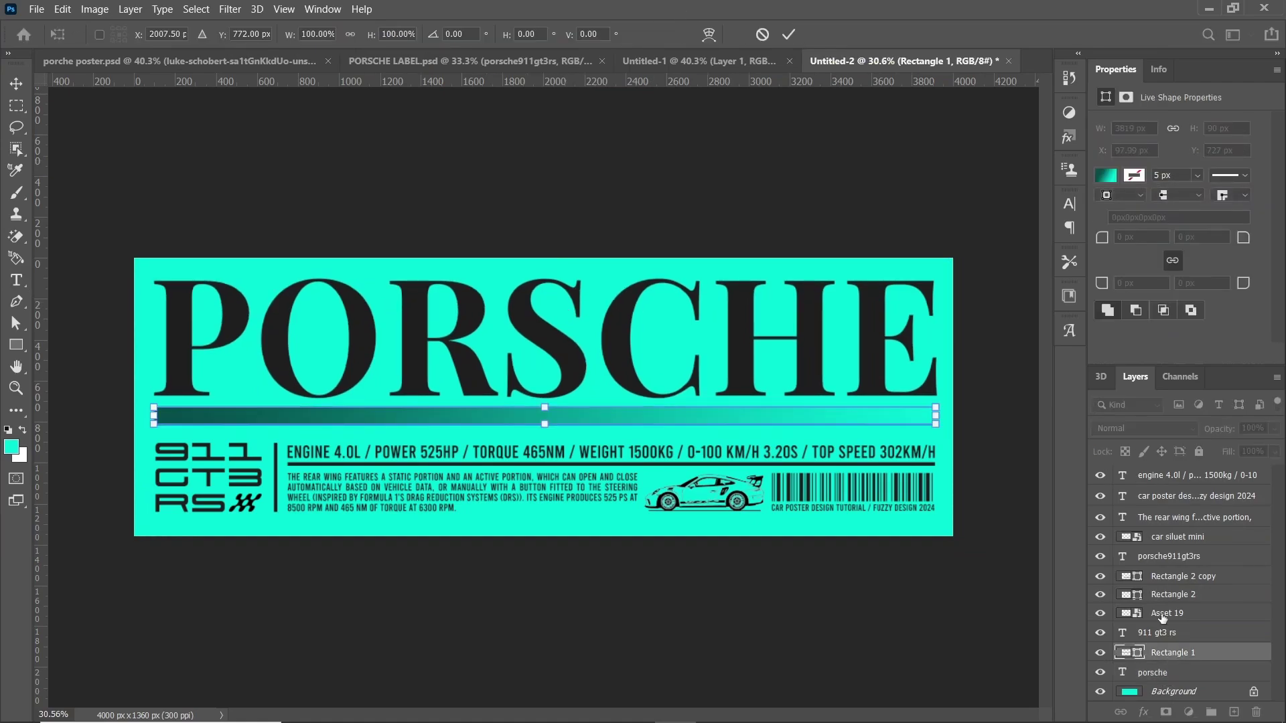
key(Return)
key(t)
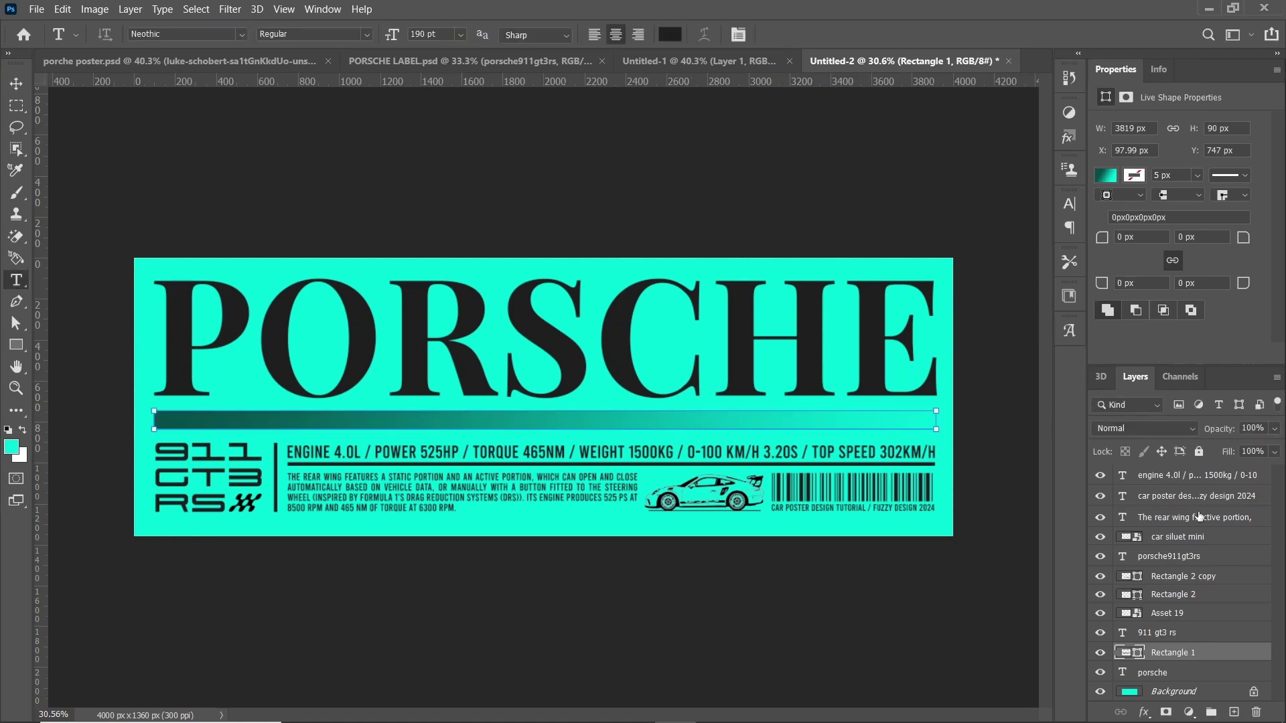
click(1179, 475)
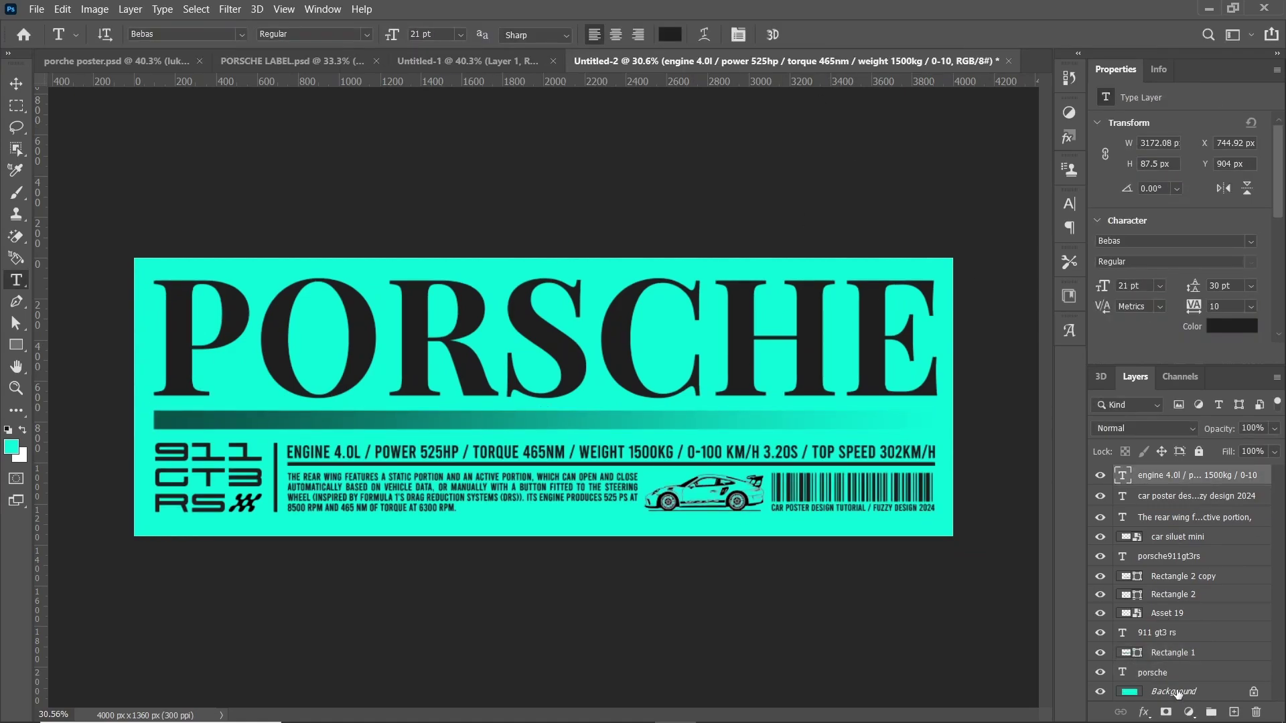
Unlock the Background as Layer 0 and stamp all label layers into one merged layer
click(1252, 694)
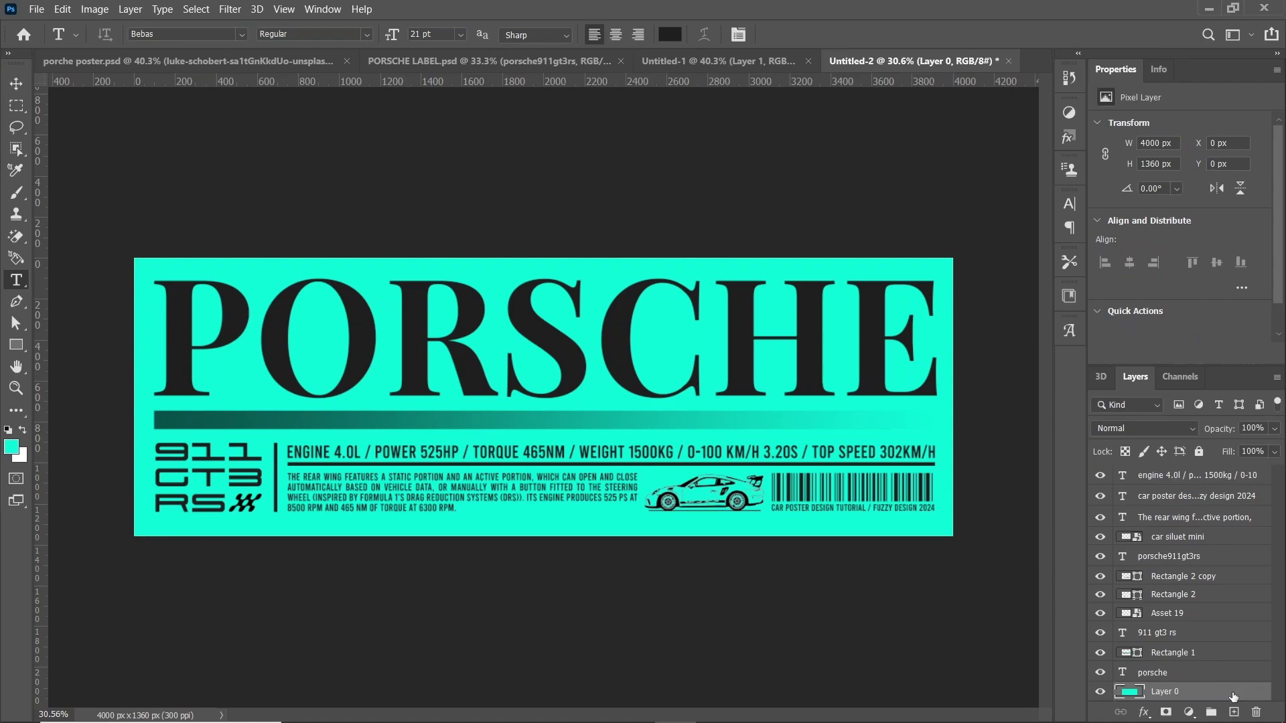
shift+click(1176, 476)
key(ctrl+alt+e)
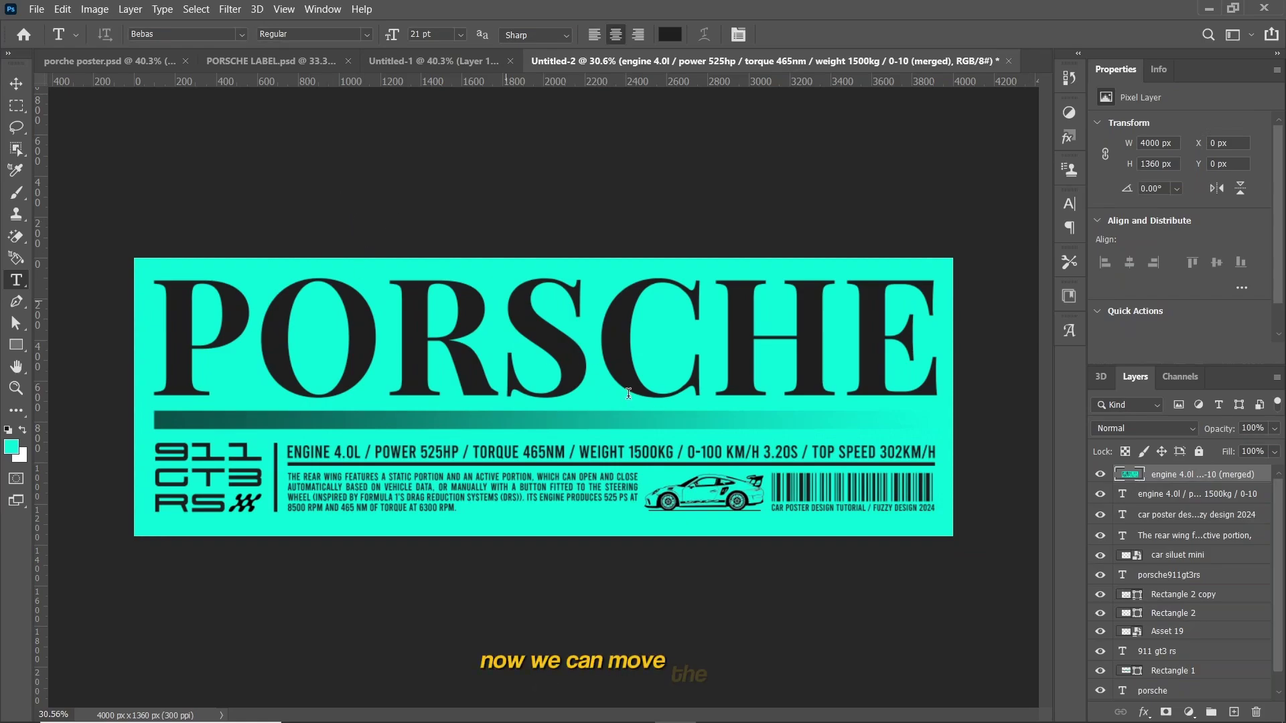
click(16, 83)
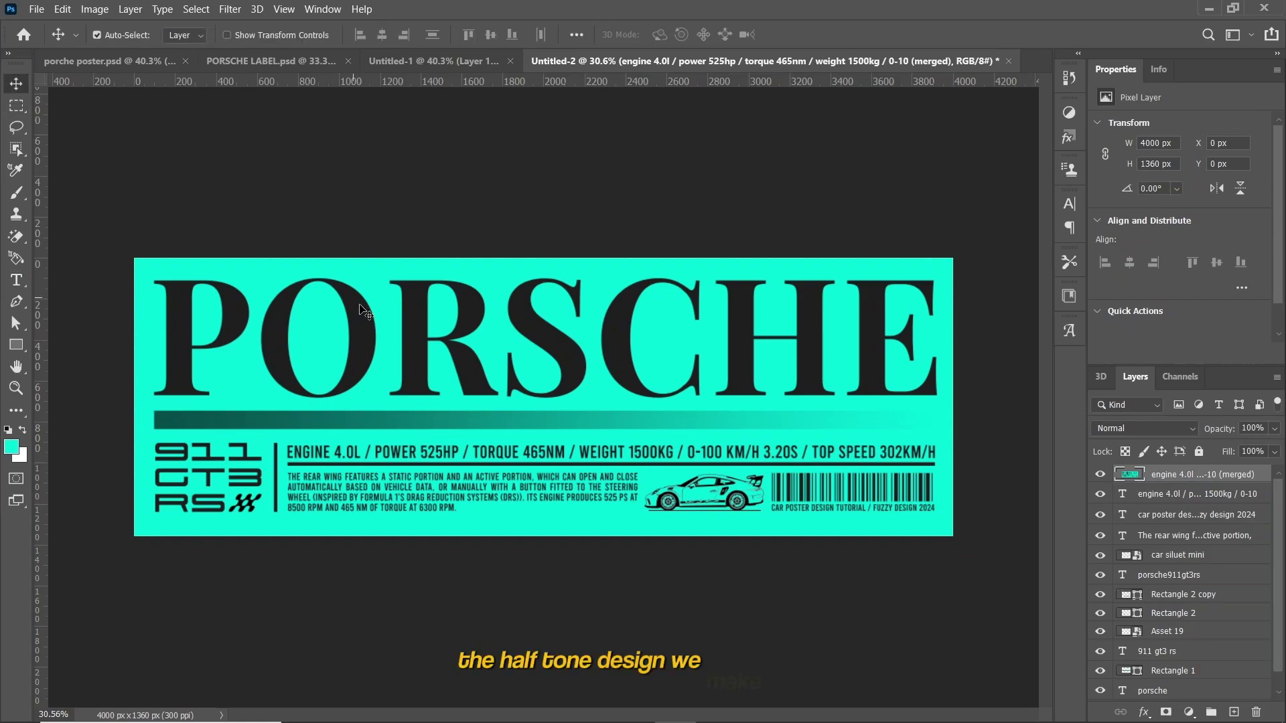
Bring the merged label into Untitled-1 and scale it to 50% (2000 × 680 px) across the poster
drag(393, 273, 448, 62)
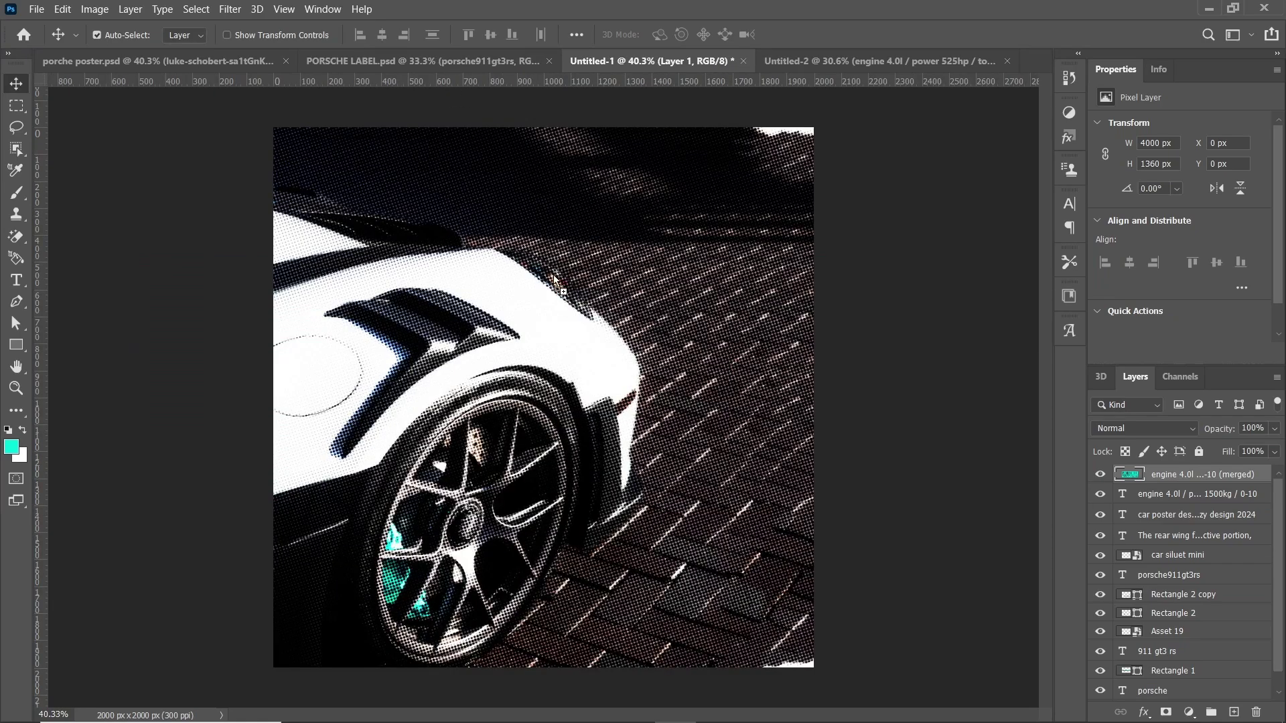
drag(554, 281, 578, 404)
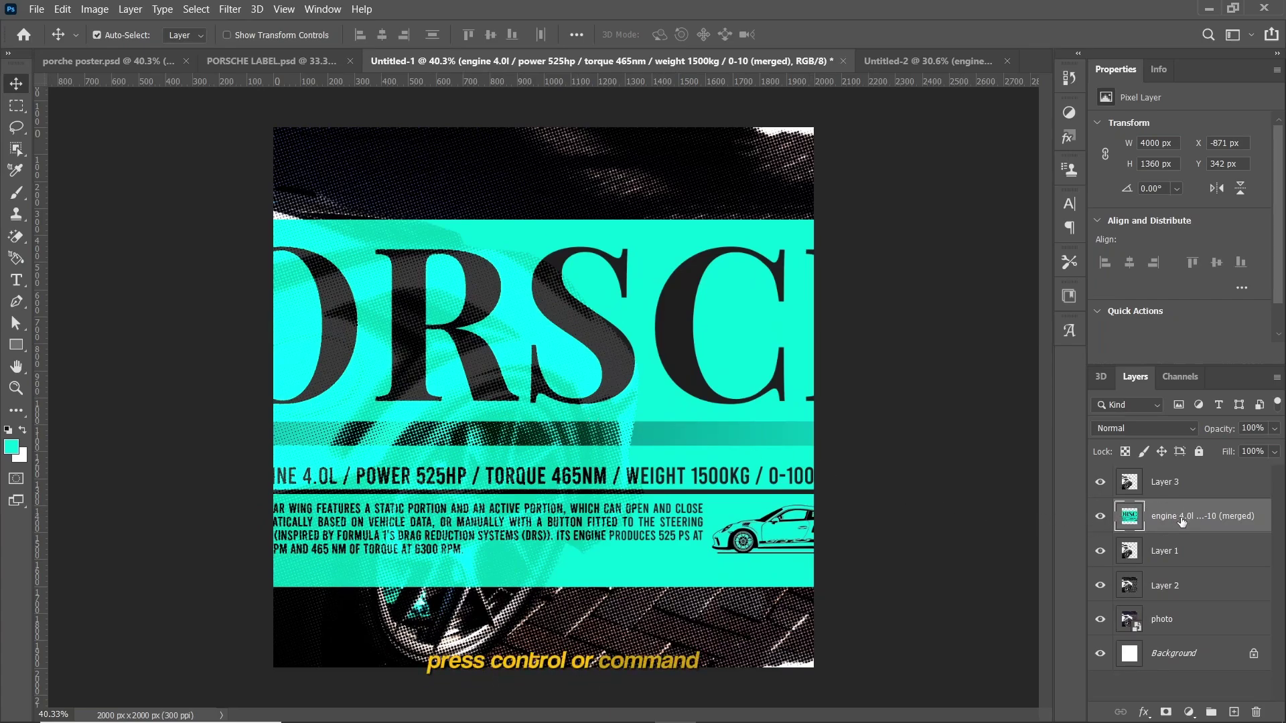
key(ctrl+t)
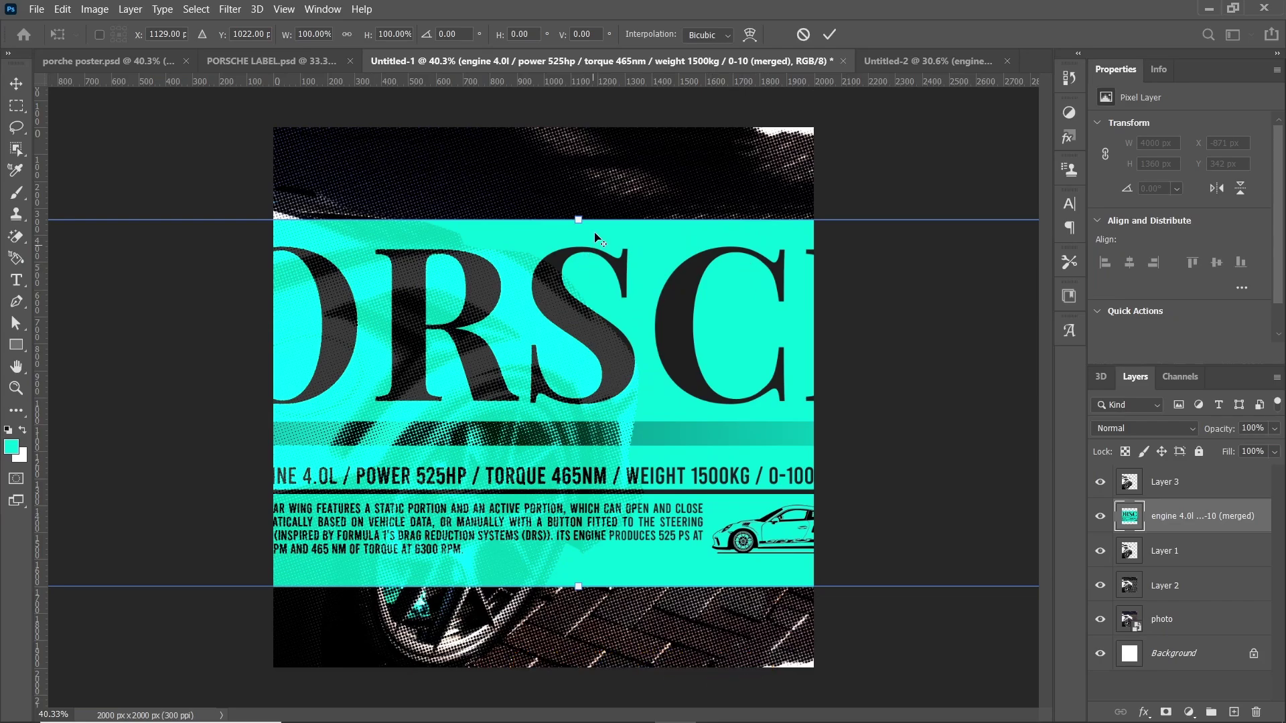
drag(579, 220, 573, 315)
drag(689, 412, 641, 400)
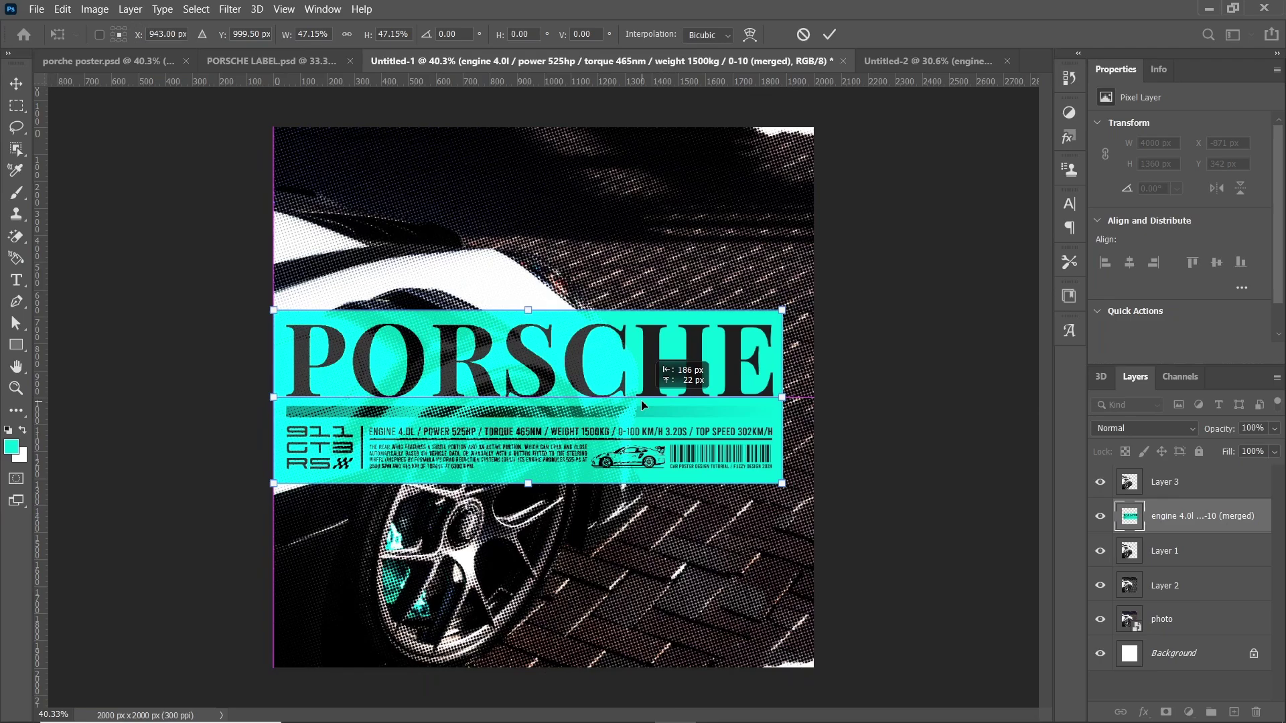
drag(784, 398, 816, 401)
Rotate the label 90° clockwise and place it along the poster's right edge
right_click(788, 406)
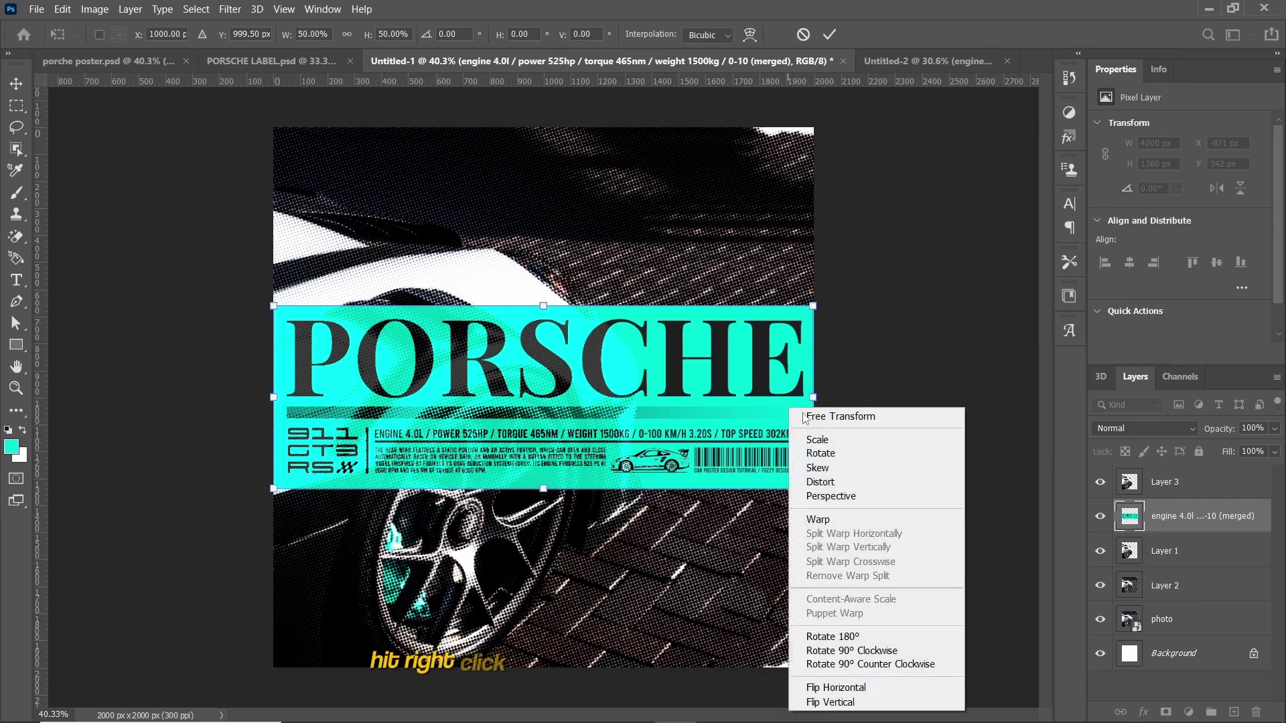
click(878, 650)
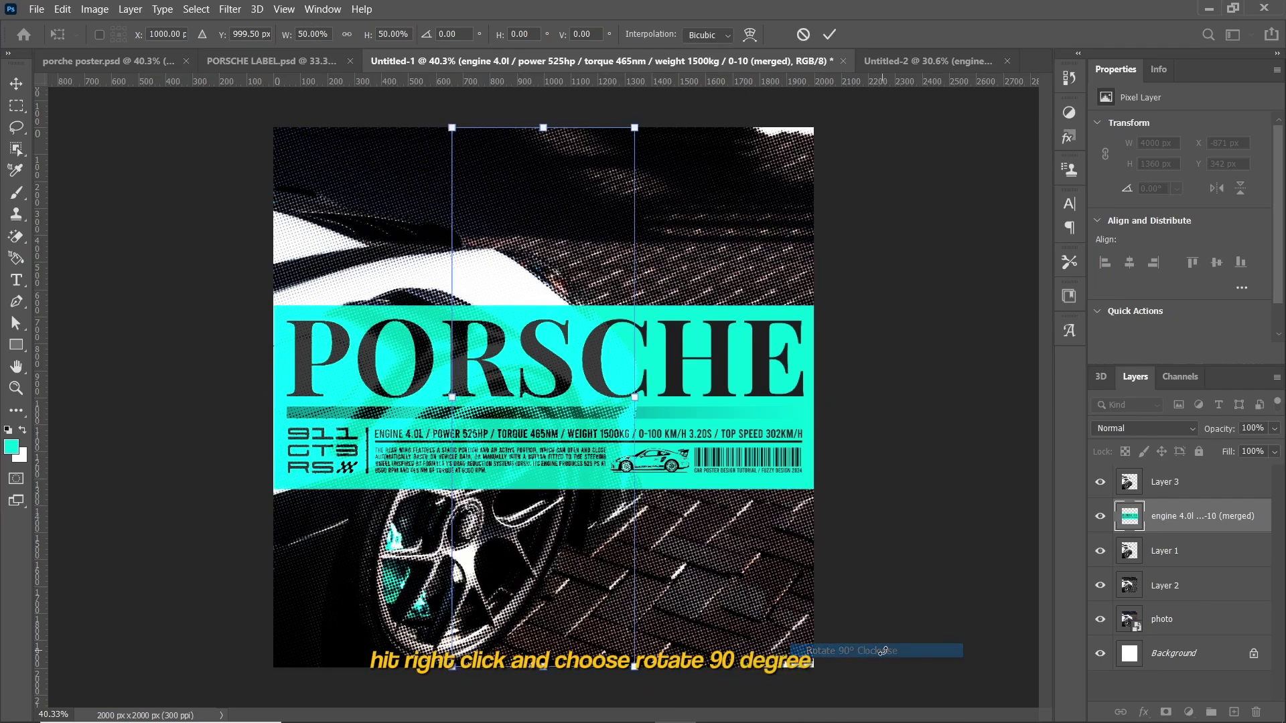
drag(552, 432, 729, 434)
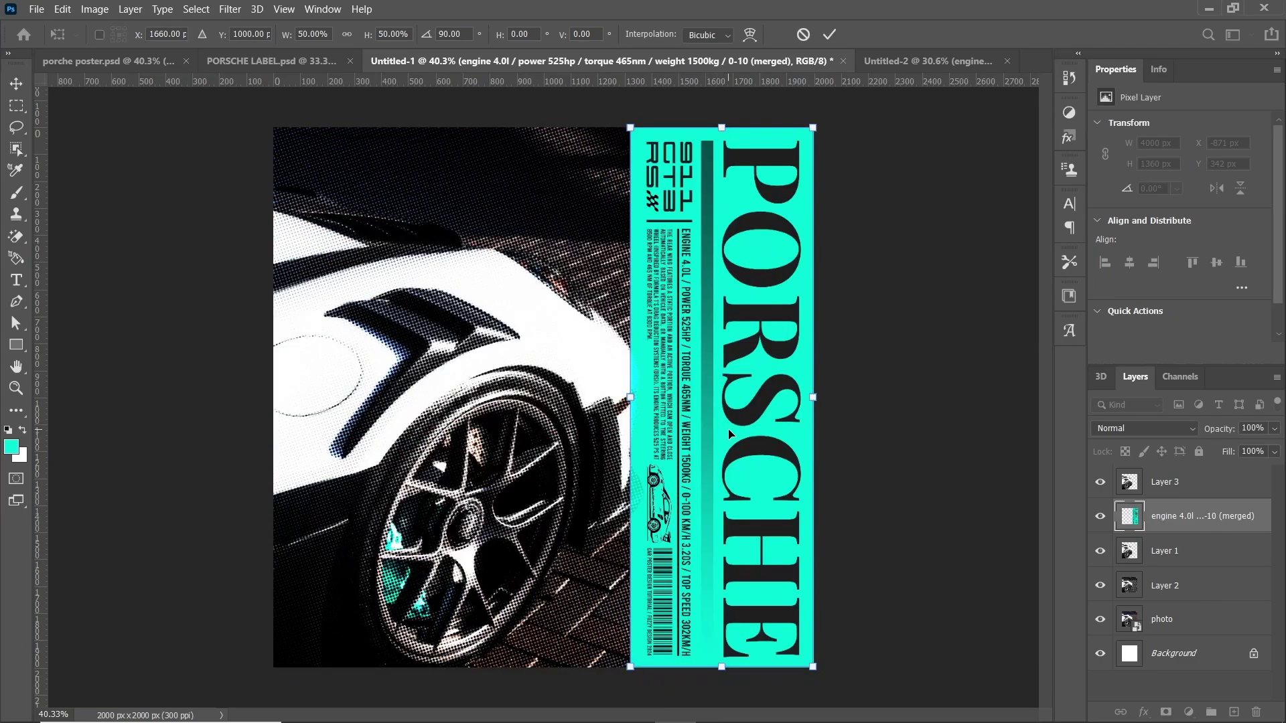
key(Return)
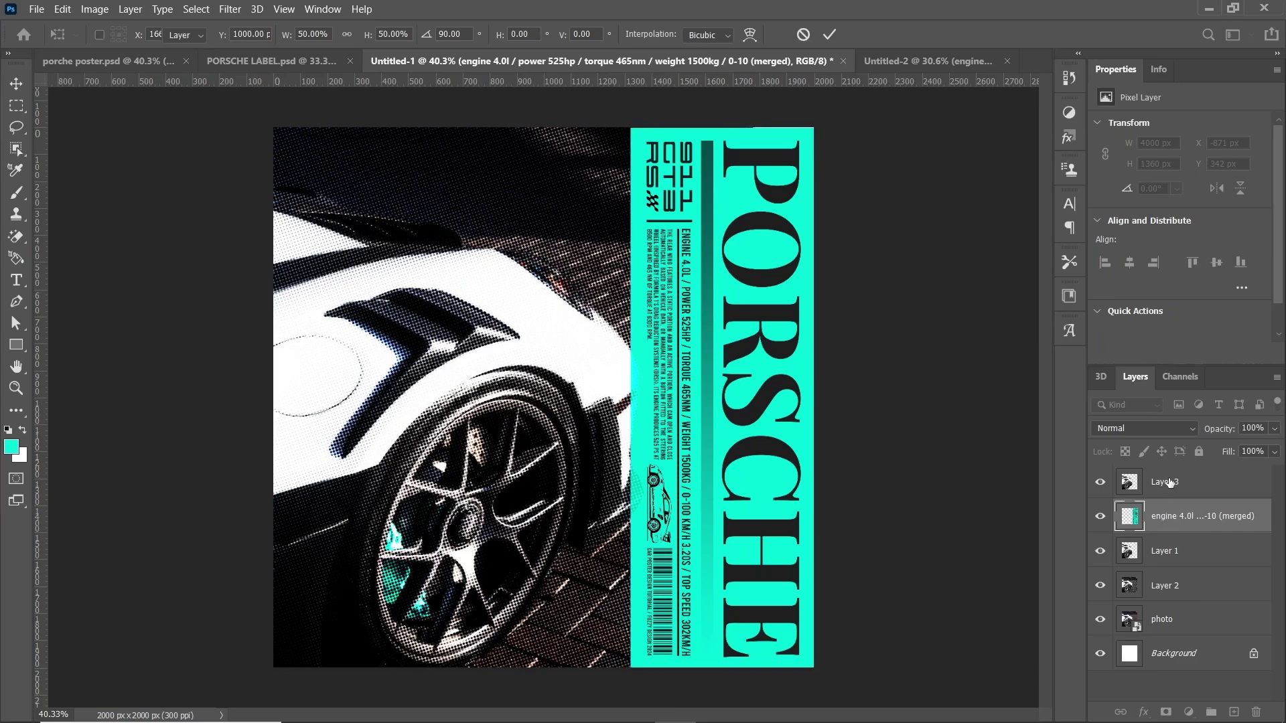
Move Layer 3 and Layer 1 above the label layer in the stack
drag(1166, 522, 1170, 475)
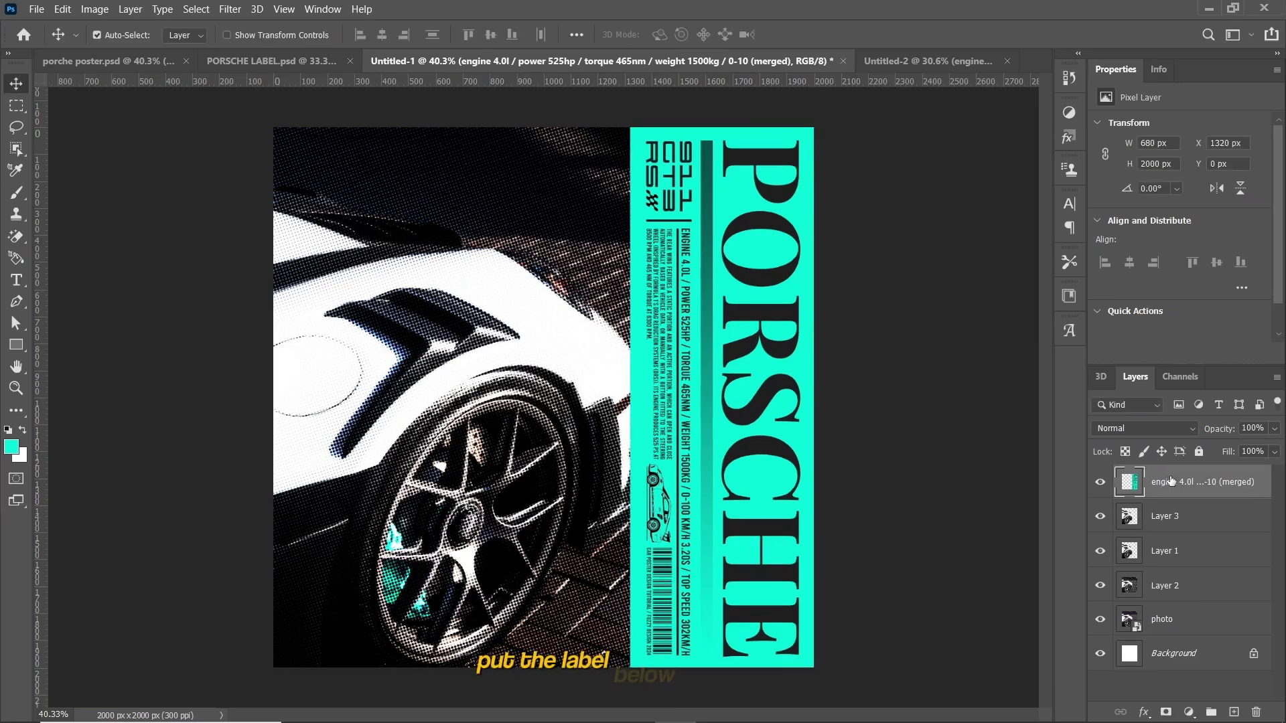
click(1186, 550)
shift+click(1182, 524)
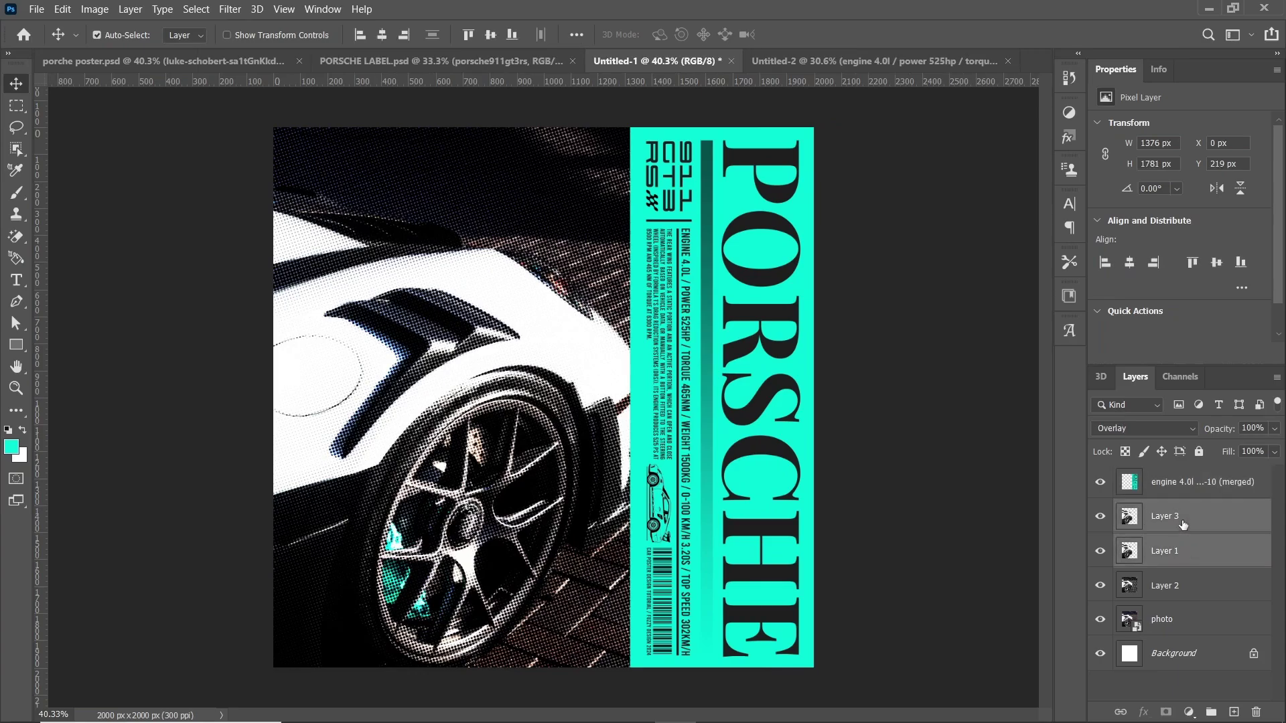
drag(1179, 523, 1170, 480)
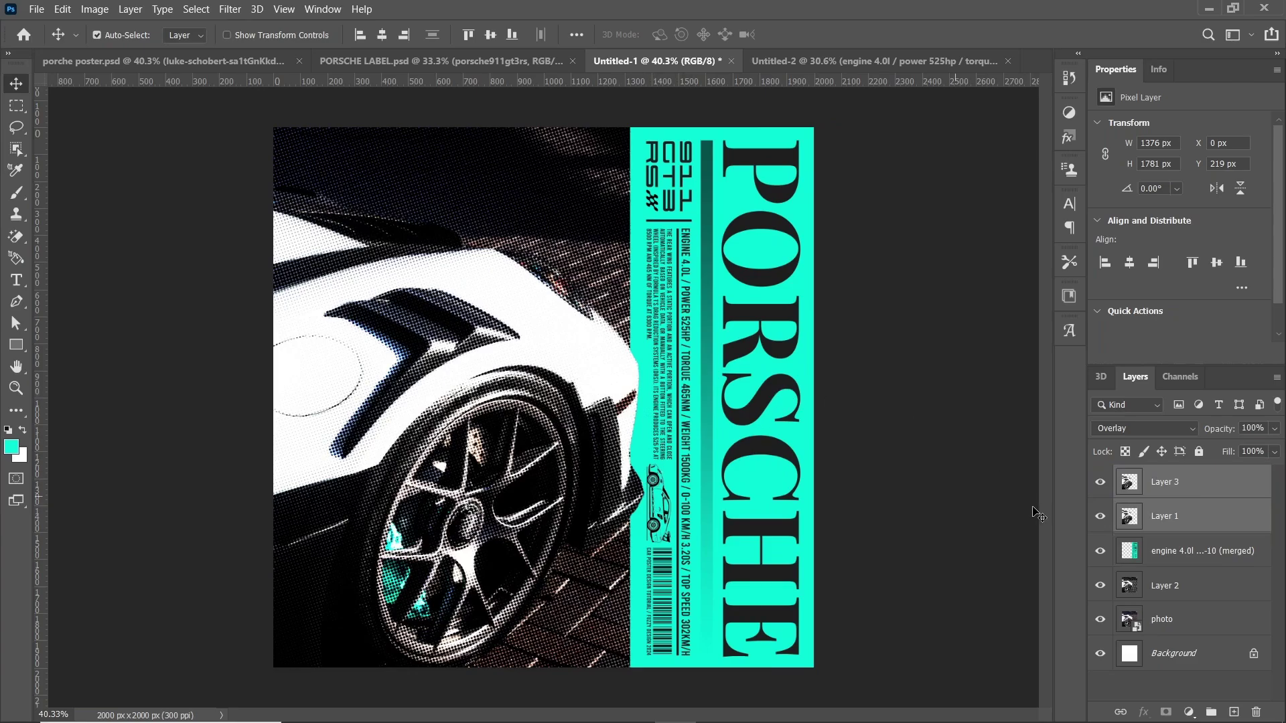
click(1208, 552)
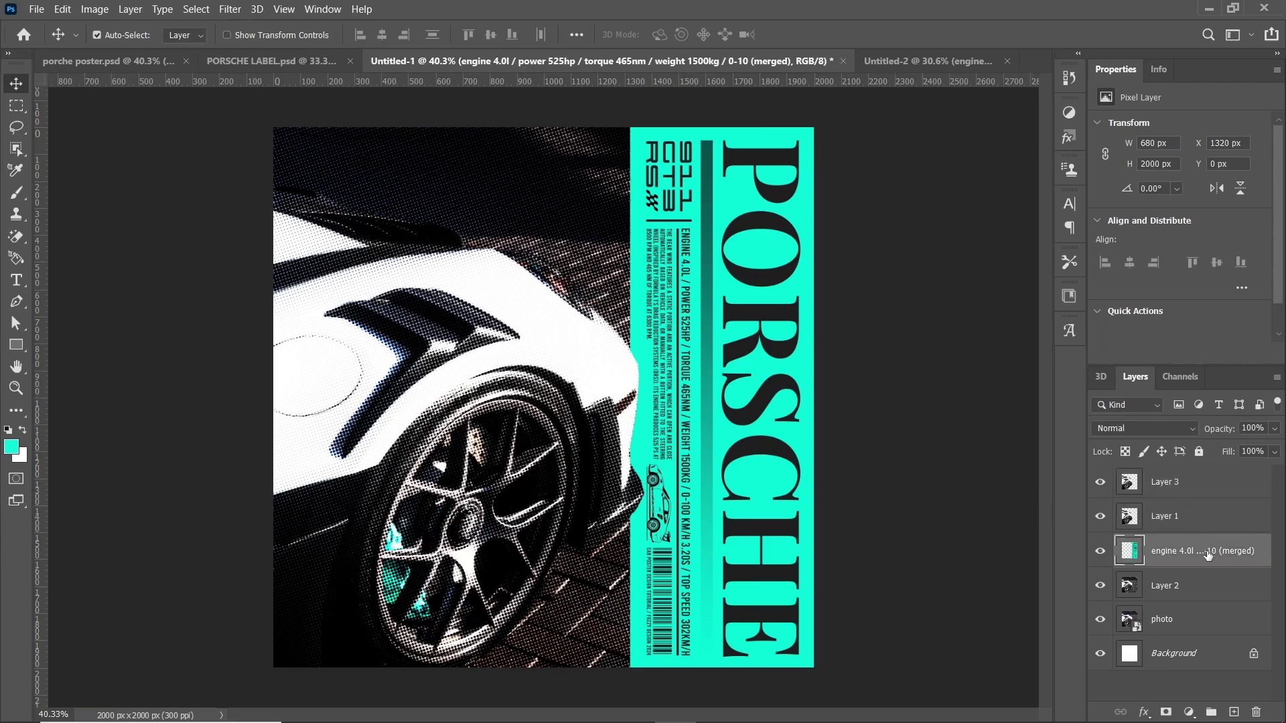
click(1198, 624)
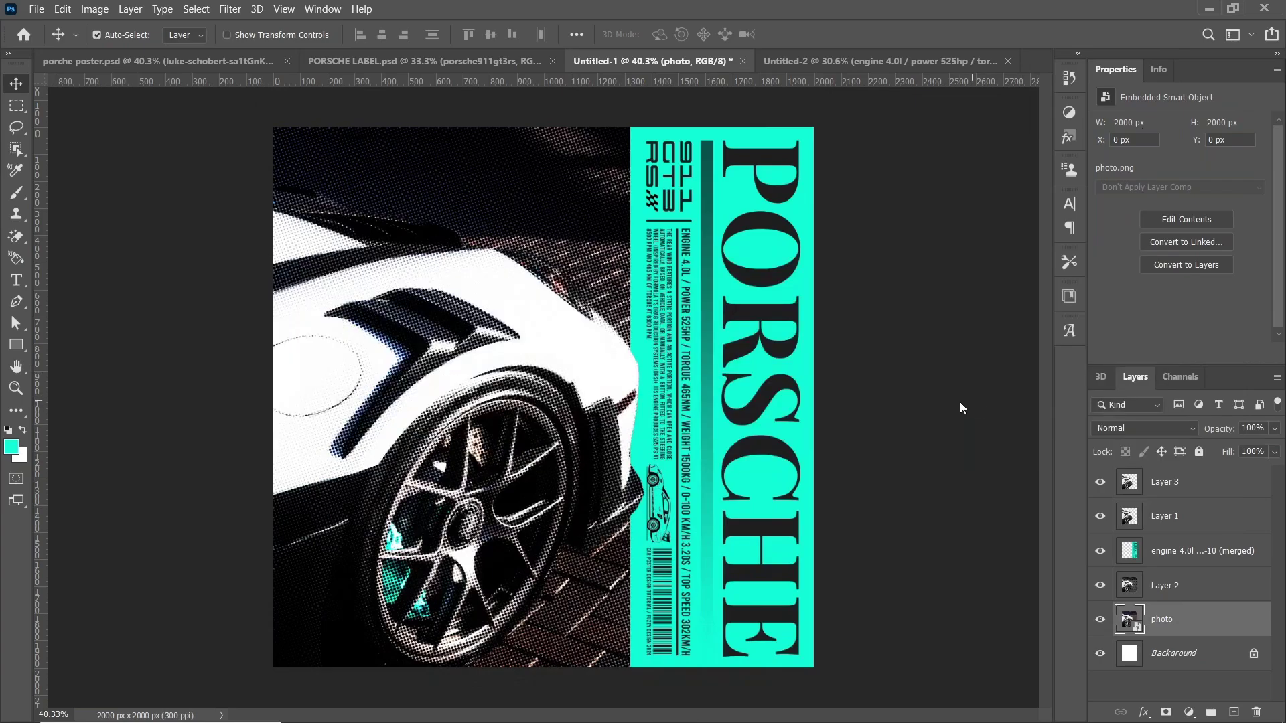
Place the PAPER TEXTURE image, move its layer to the top, and enlarge it to cover the poster
key(alt+Tab)
drag(710, 310, 726, 433)
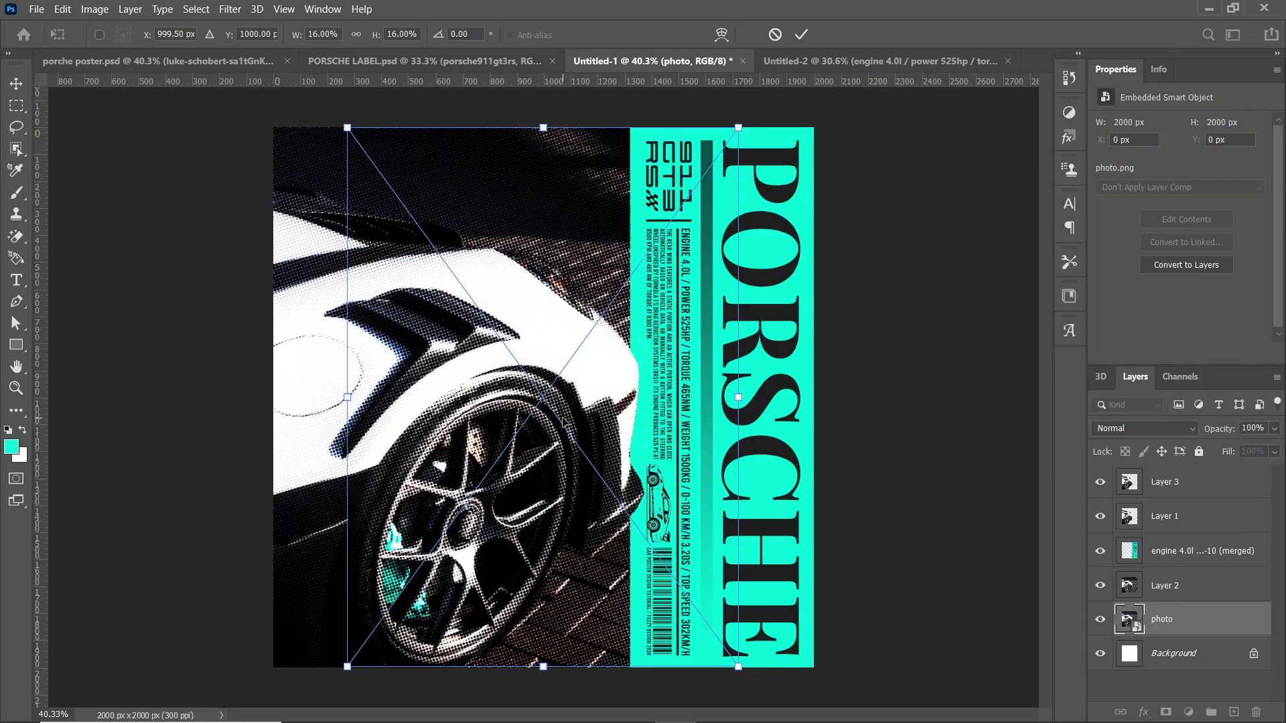
key(Return)
drag(1178, 616, 1186, 470)
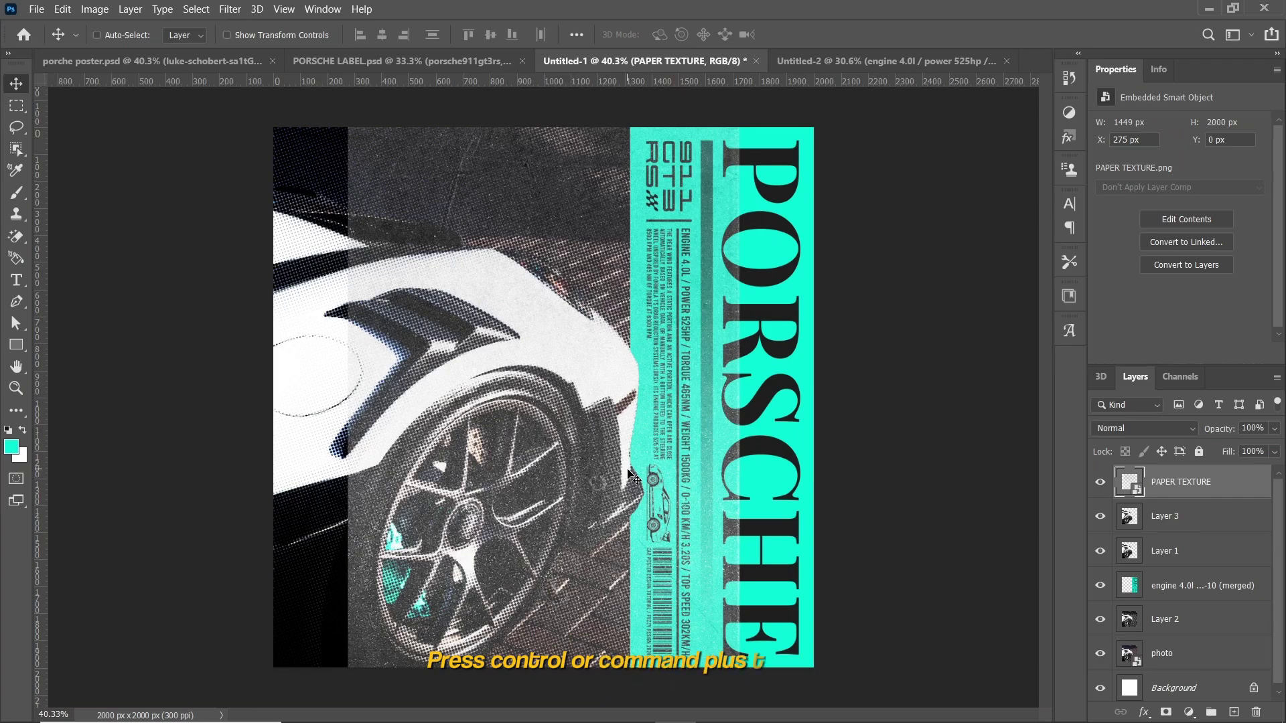
key(ctrl+t)
drag(739, 397, 811, 409)
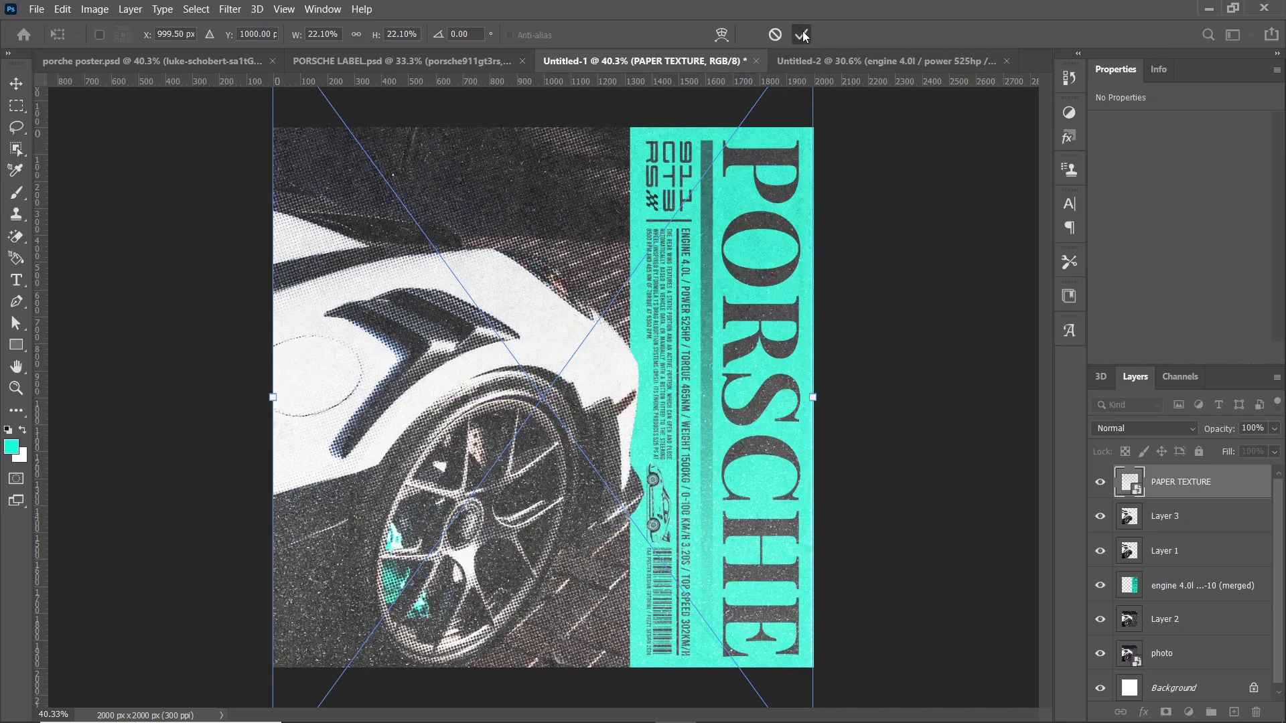
click(802, 35)
Lower the PAPER TEXTURE layer's opacity to 42%
click(1274, 429)
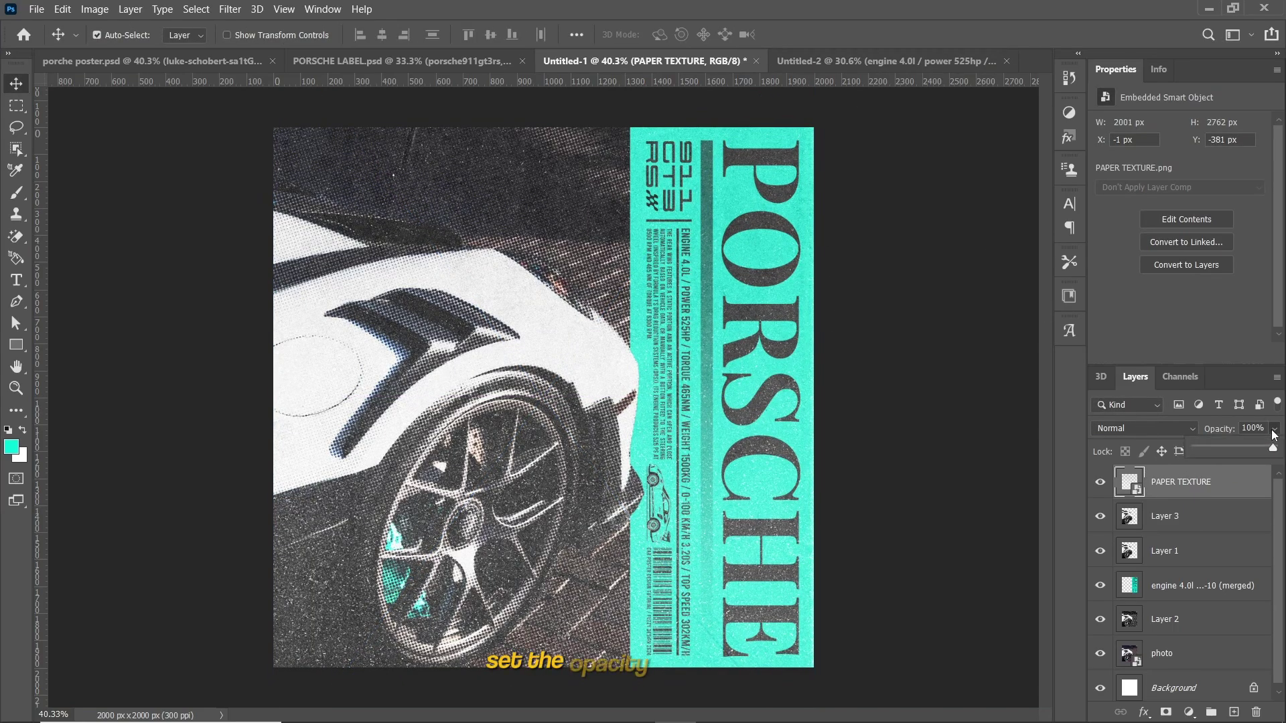
drag(1248, 446, 1229, 451)
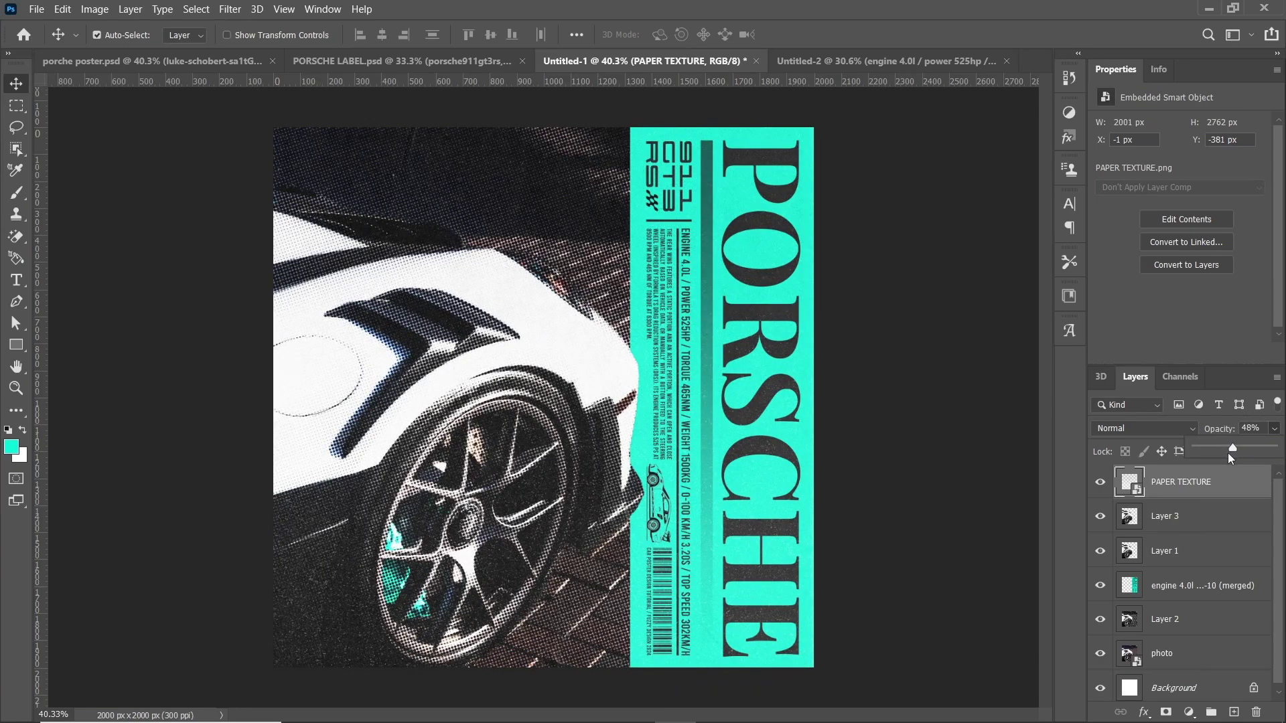
drag(1228, 454, 1229, 447)
scroll(1209, 616, down, 1)
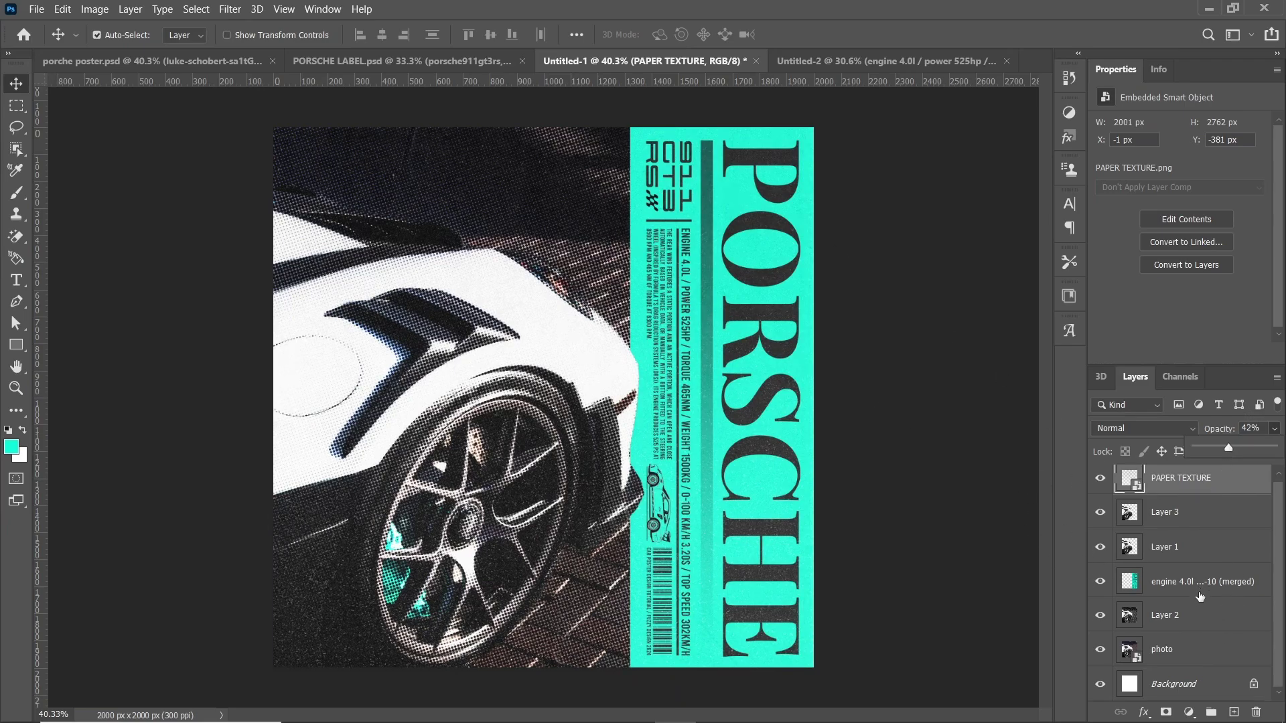
Stamp all layers into a PAPER TEXTURE (merged) layer and open Filter > Noise > Add Noise
shift+click(1163, 657)
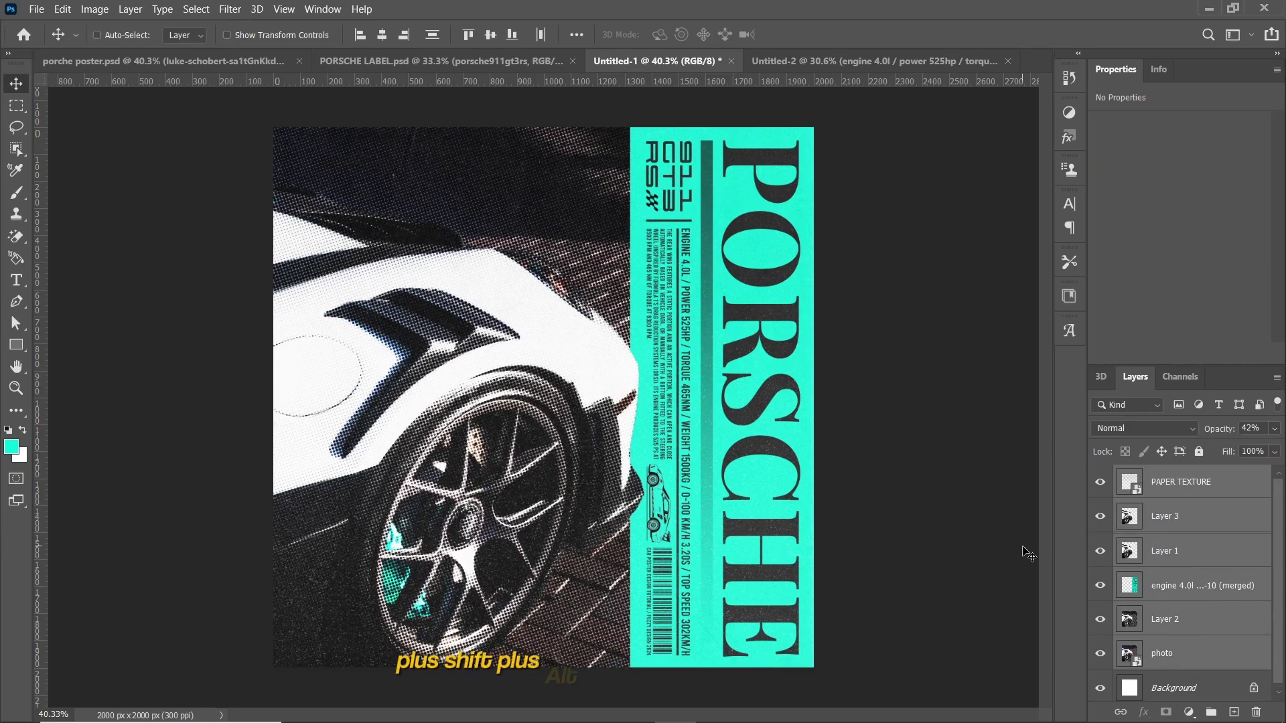
key(ctrl+shift+alt+e)
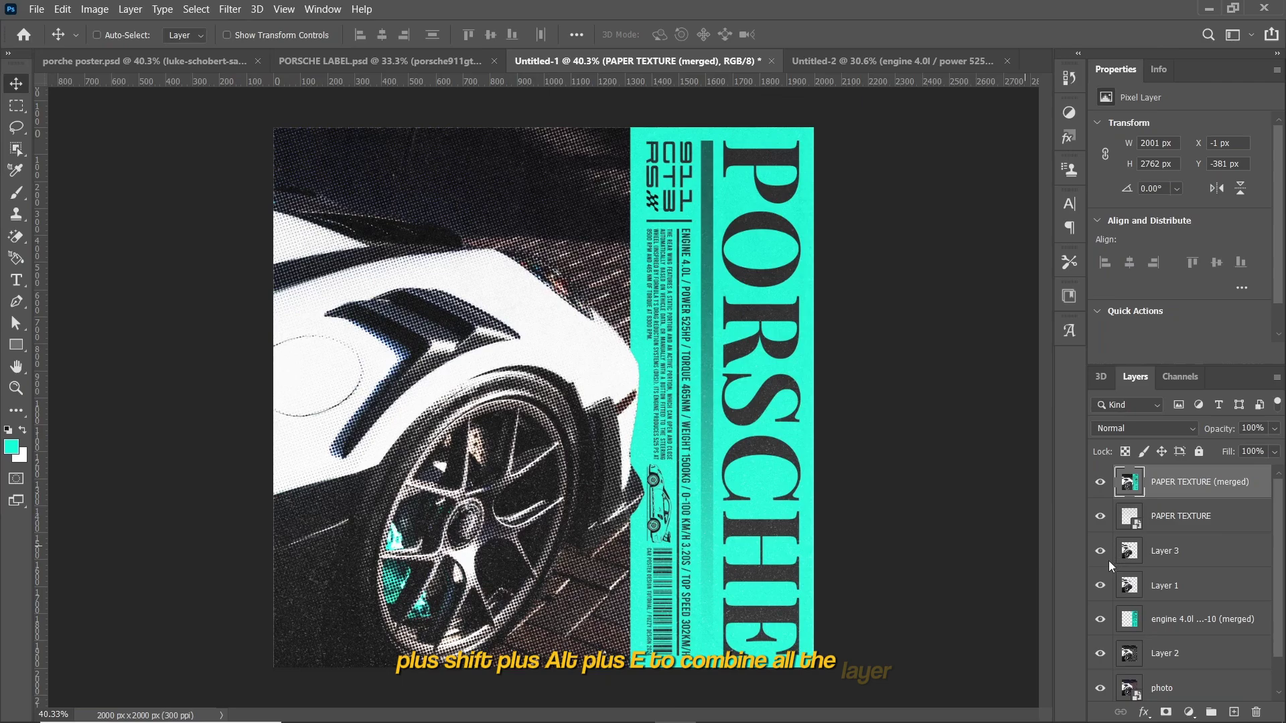
click(239, 12)
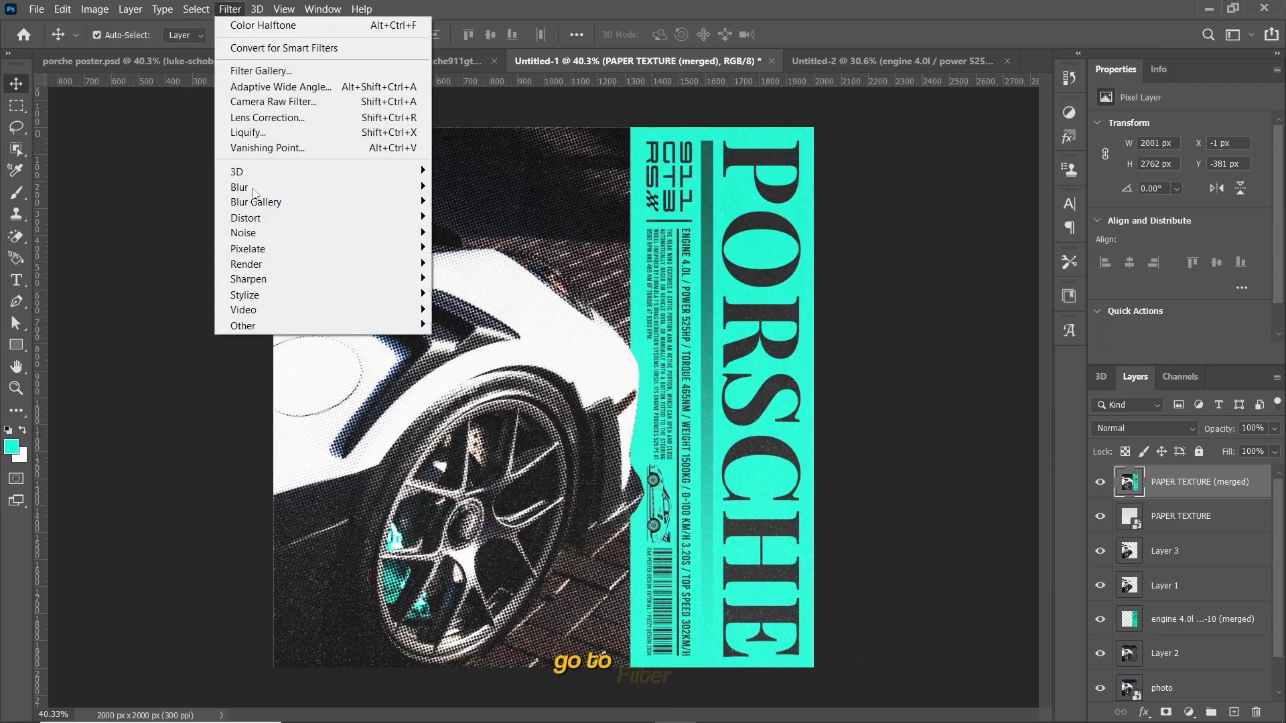
mouse_move(375, 233)
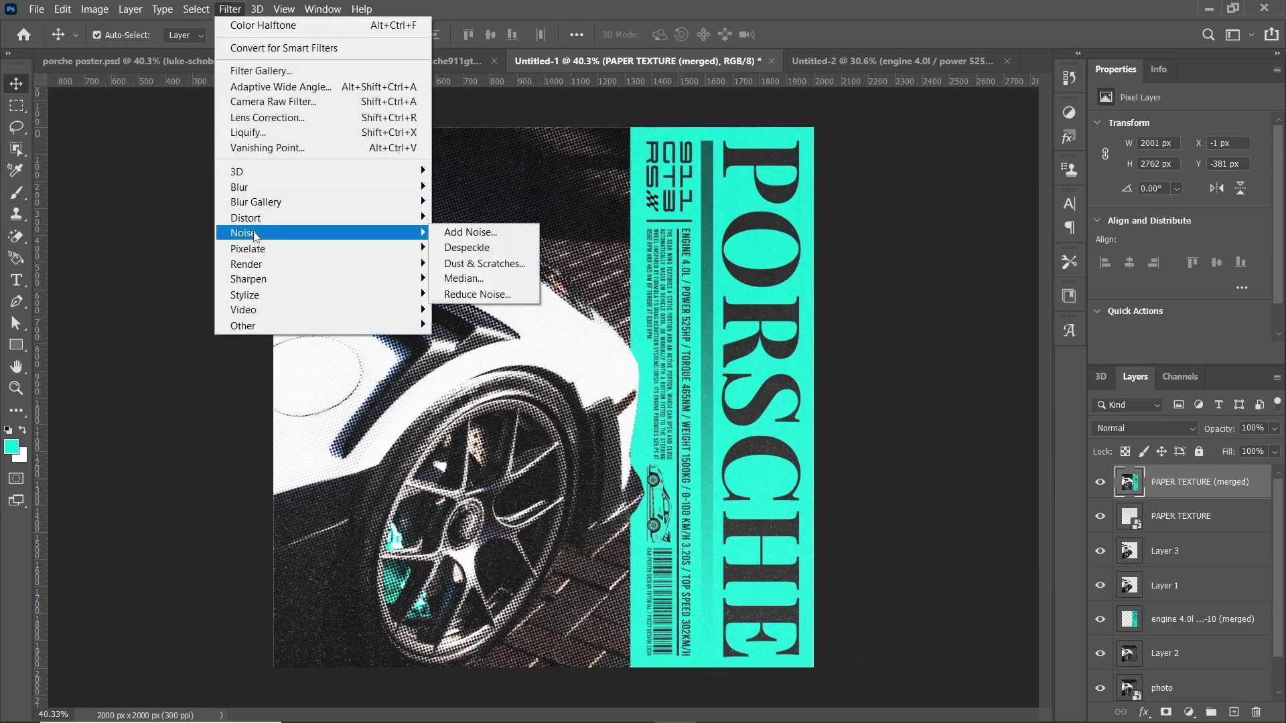
click(469, 232)
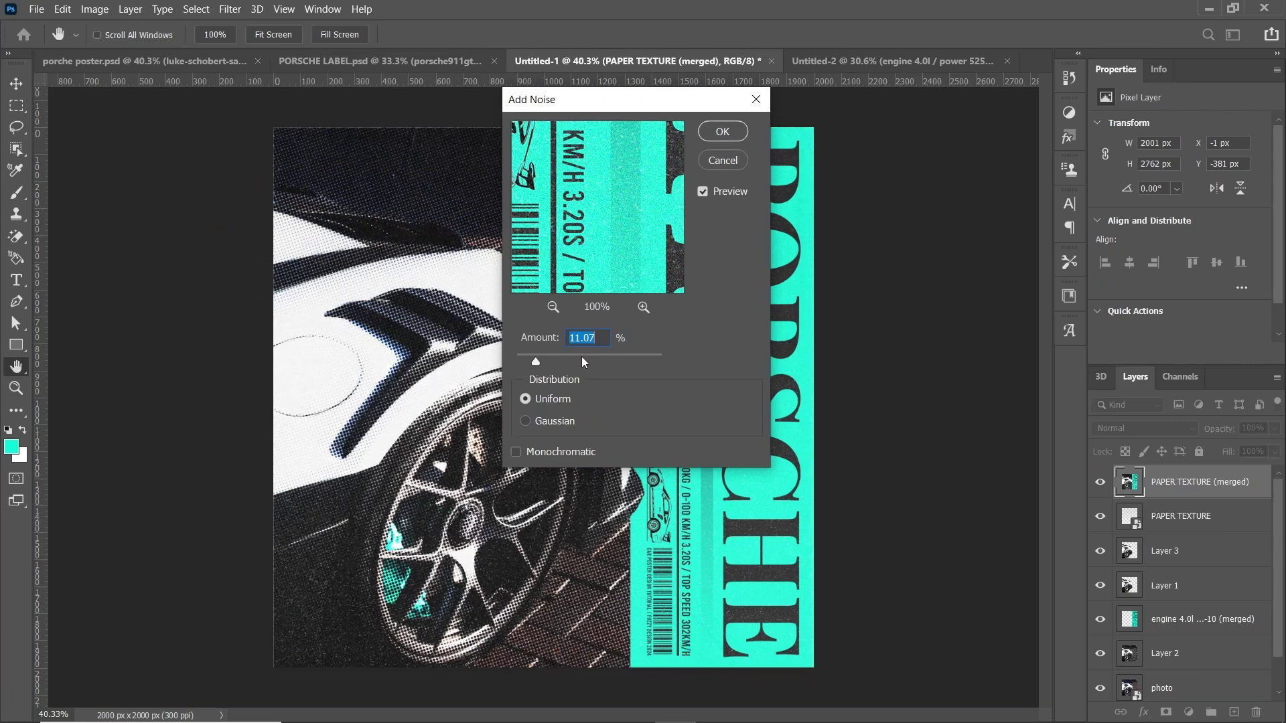